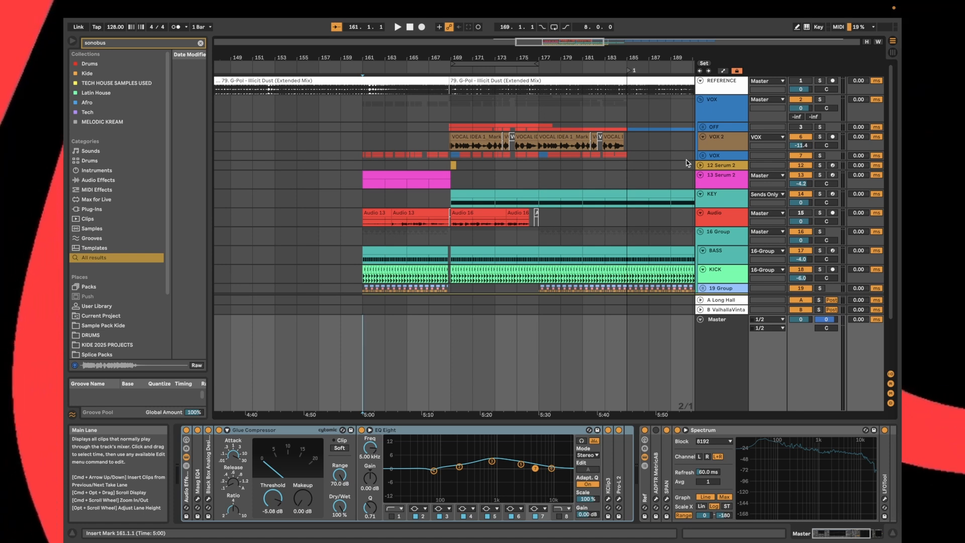
Unfold the nested VOX group and select bars 185 to 193 on the REFERENCE track and the OFF group
{"action": "left_click", "coordinate": [703, 156]}
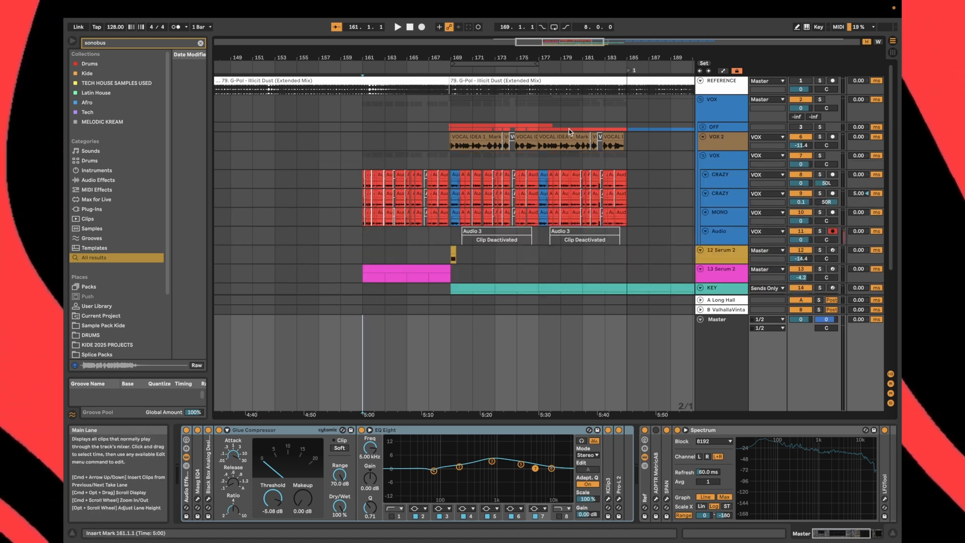
{"action": "scroll", "coordinate": [583, 126], "scroll_direction": "down", "scroll_amount": 2}
{"action": "scroll", "coordinate": [563, 122], "scroll_direction": "right", "scroll_amount": 2}
{"action": "left_click_drag", "start_coordinate": [577, 89], "coordinate": [631, 88]}
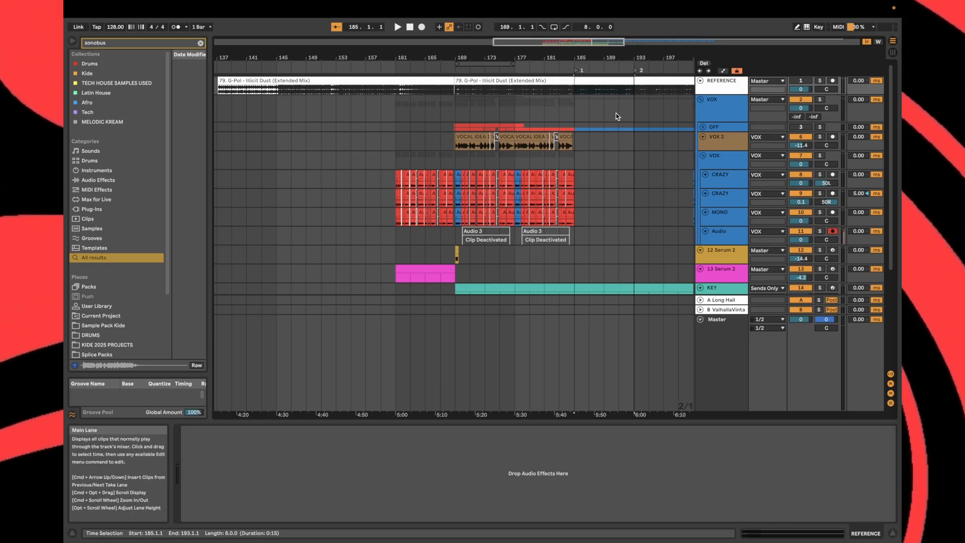
{"action": "left_click_drag", "start_coordinate": [577, 129], "coordinate": [629, 124]}
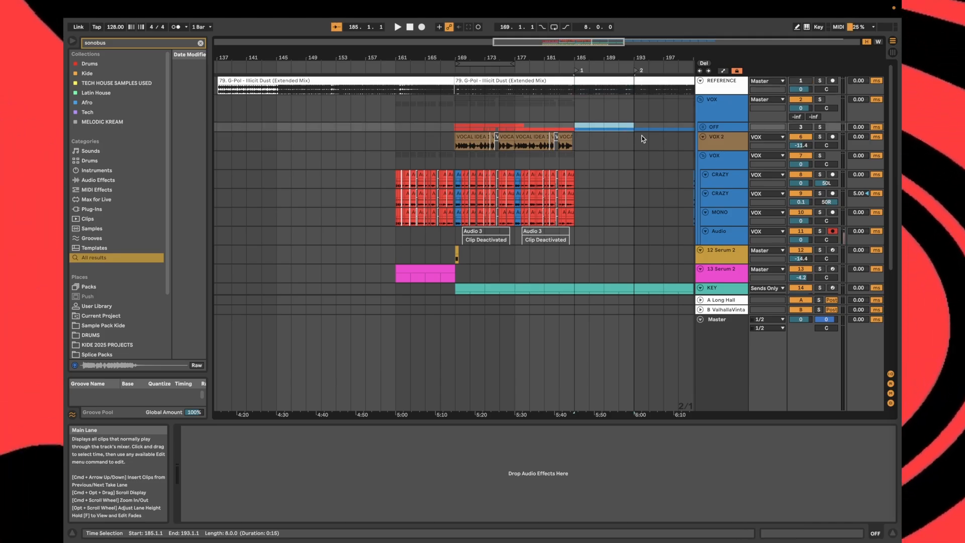
Place the insert marker at bar 167 on the main VOX group and enlarge the REFERENCE track
{"action": "scroll", "coordinate": [466, 133], "scroll_direction": "up", "scroll_amount": 3}
{"action": "left_click", "coordinate": [430, 112]}
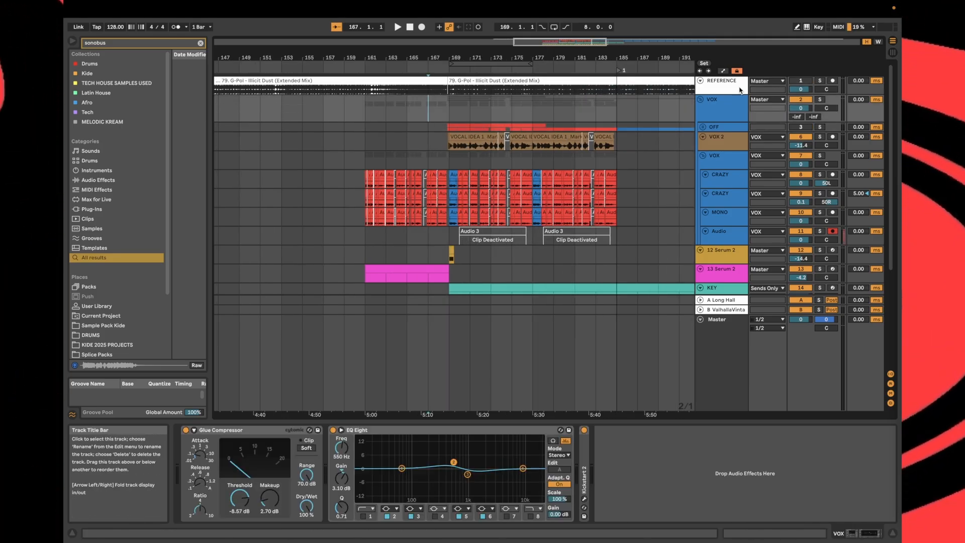
{"action": "left_click", "coordinate": [730, 91]}
{"action": "left_click_drag", "start_coordinate": [729, 93], "coordinate": [729, 135]}
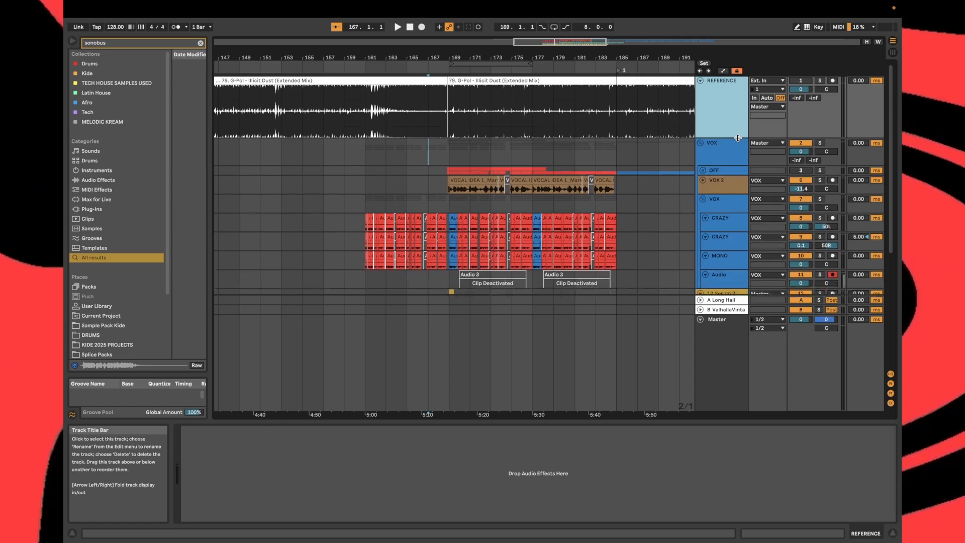
Examine the device chains of the nested VOX group and its MONO and CRAZY tracks
{"action": "left_click", "coordinate": [710, 205]}
{"action": "scroll", "coordinate": [710, 205], "scroll_direction": "down", "scroll_amount": 1}
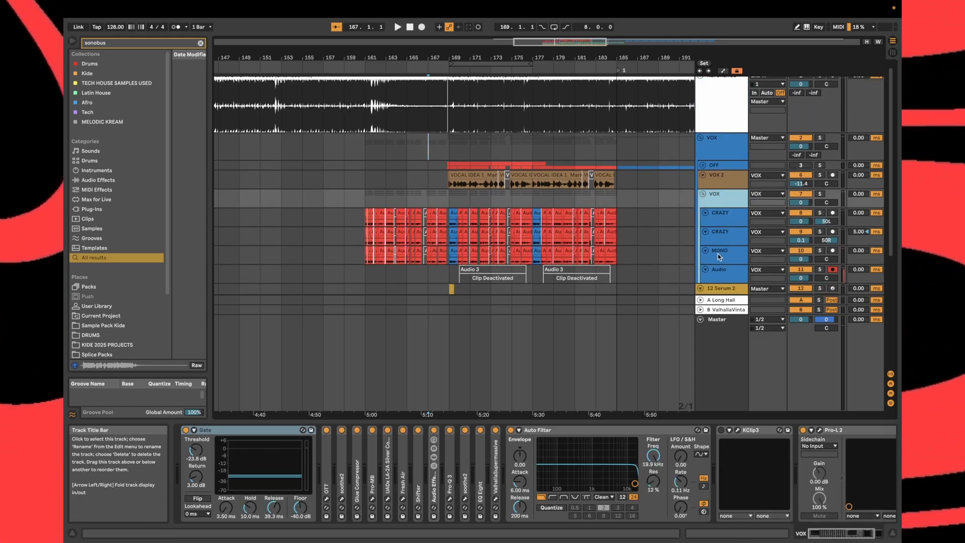
{"action": "left_click", "coordinate": [718, 256]}
{"action": "left_click", "coordinate": [721, 235]}
{"action": "left_click", "coordinate": [722, 217]}
{"action": "left_click", "coordinate": [724, 205]}
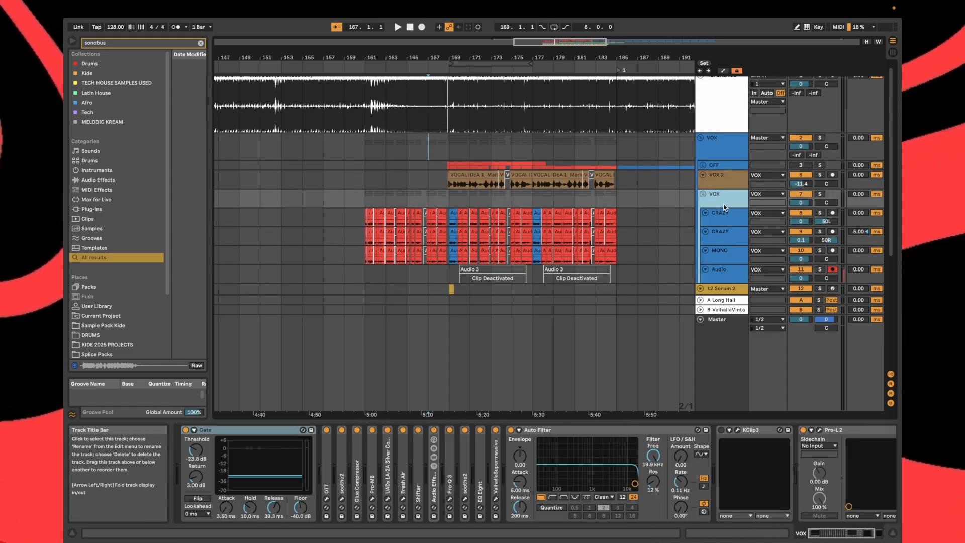
{"action": "left_click_drag", "start_coordinate": [541, 410], "coordinate": [550, 422]}
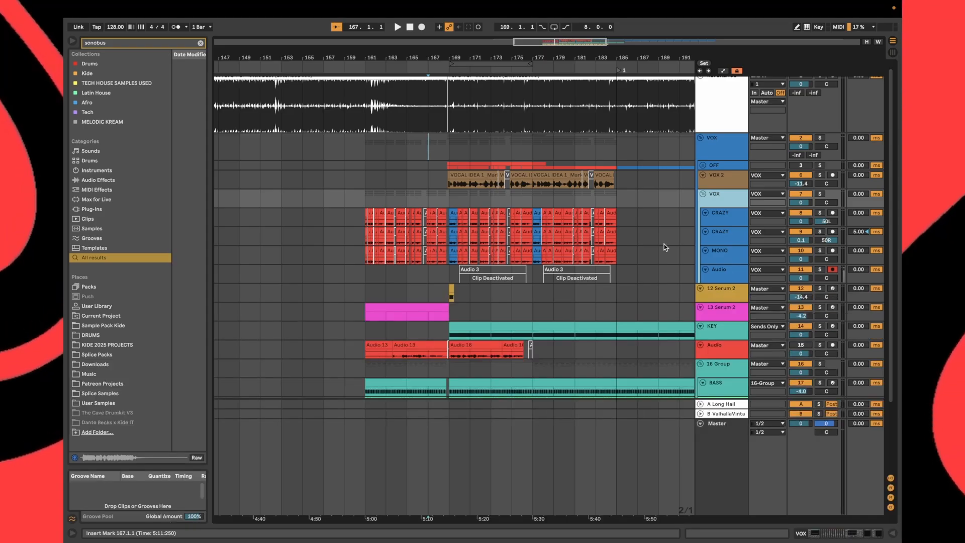
{"action": "left_click", "coordinate": [713, 213]}
{"action": "left_click", "coordinate": [716, 205]}
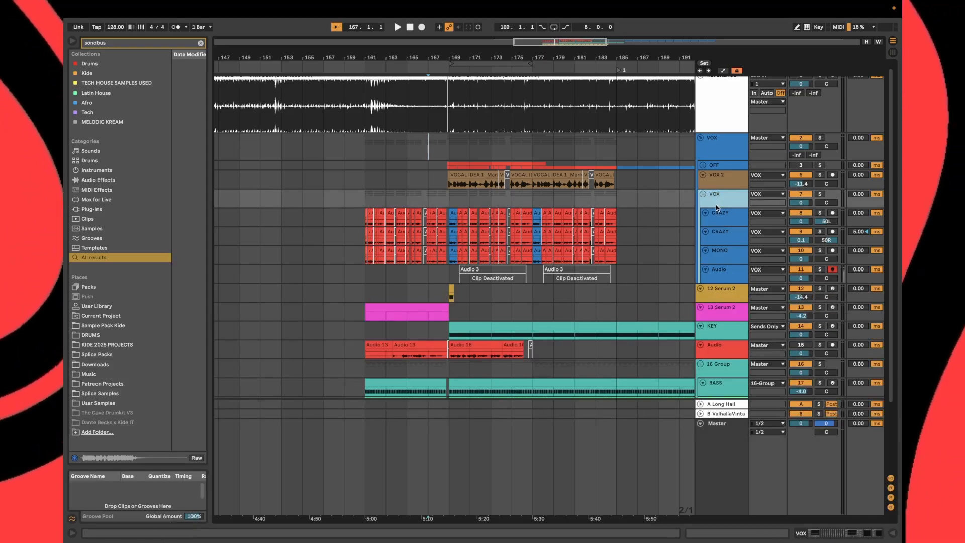
{"action": "left_click", "coordinate": [863, 534]}
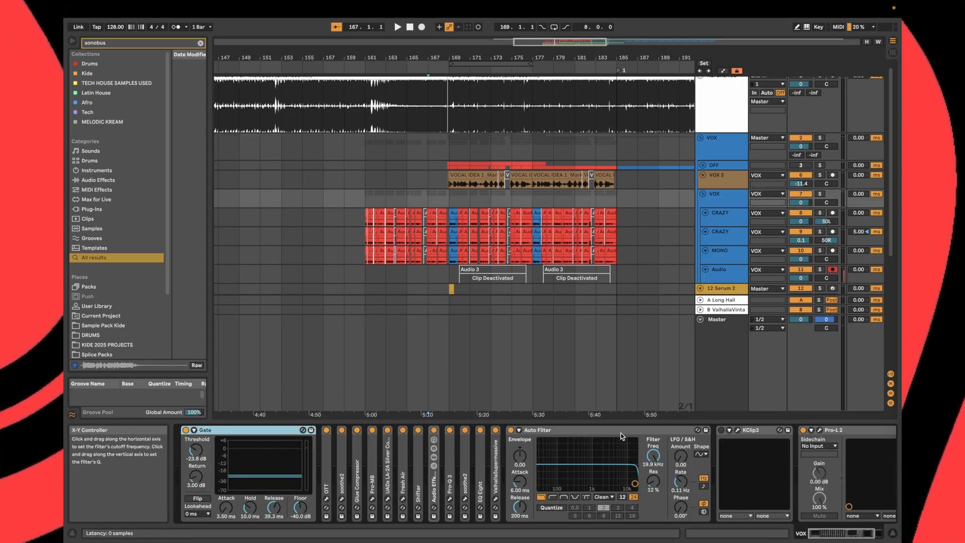
Fold the nested VOX group's Auto Filter device and fit the track heights to the arrangement window
{"action": "double_click", "coordinate": [572, 430]}
{"action": "scroll", "coordinate": [456, 210], "scroll_direction": "up", "scroll_amount": 4}
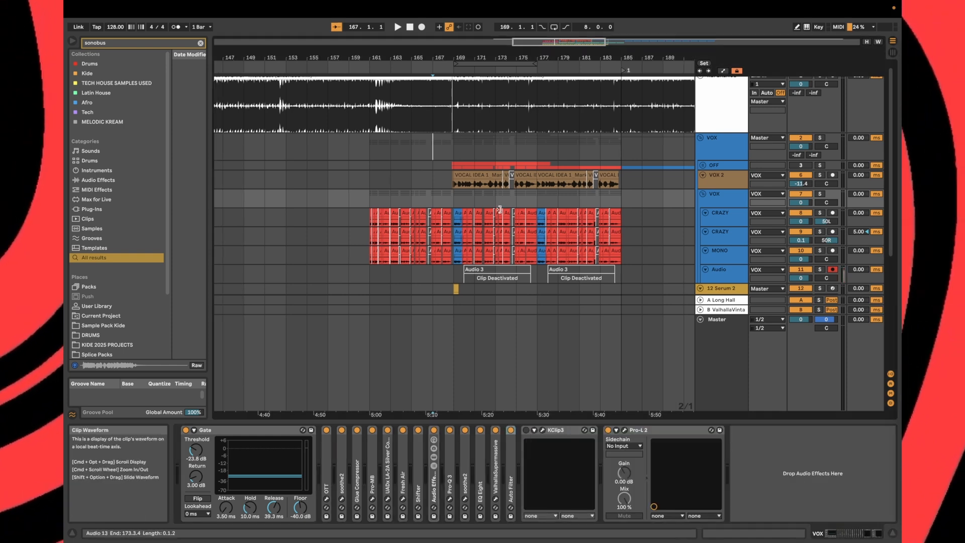
{"action": "key", "text": "h"}
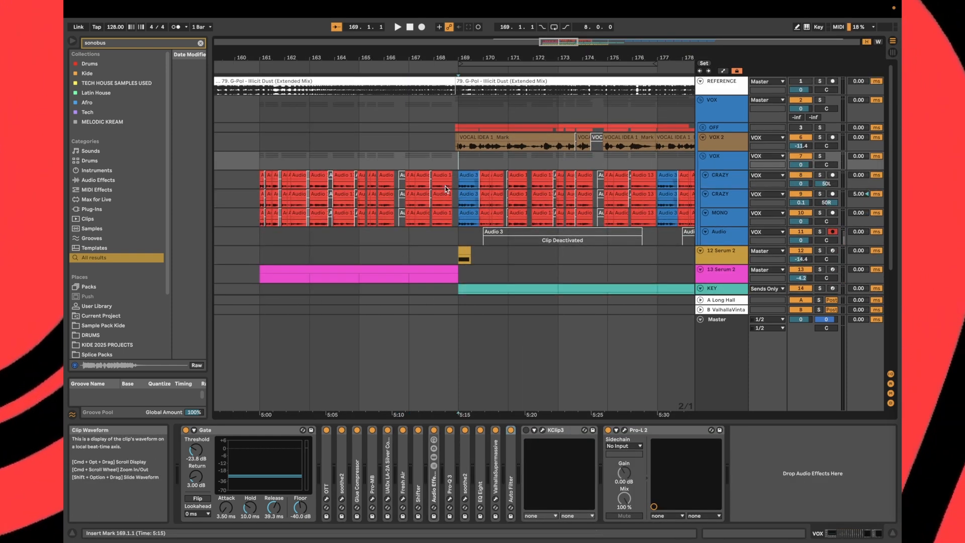
{"action": "right_click", "coordinate": [425, 153]}
{"action": "left_click", "coordinate": [496, 242]}
{"action": "scroll", "coordinate": [451, 152], "scroll_direction": "up", "scroll_amount": 3}
{"action": "right_click", "coordinate": [450, 153]}
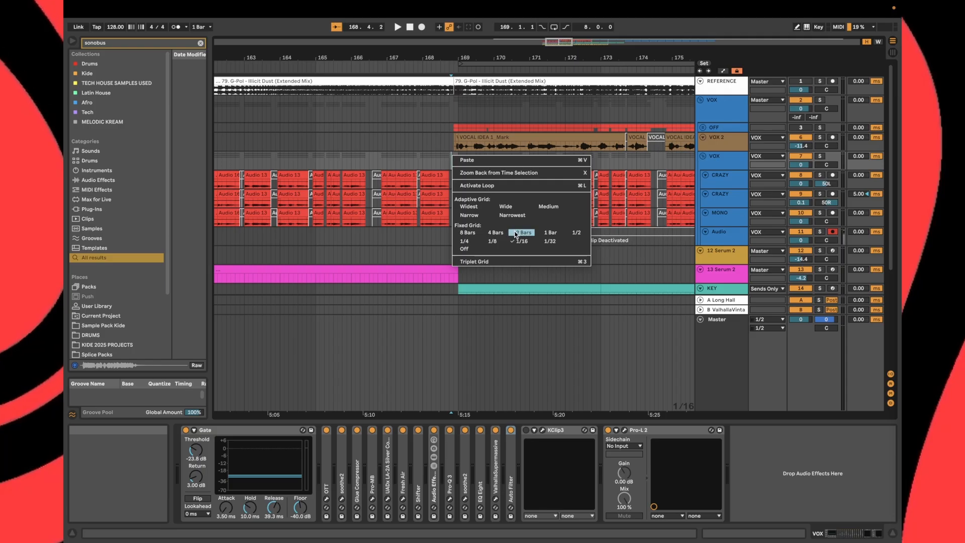
{"action": "left_click", "coordinate": [516, 234]}
Play the arrangement from bar 169 at the nested VOX group
{"action": "scroll", "coordinate": [454, 168], "scroll_direction": "up", "scroll_amount": 2}
{"action": "left_click", "coordinate": [452, 162]}
{"action": "key", "text": "space"}
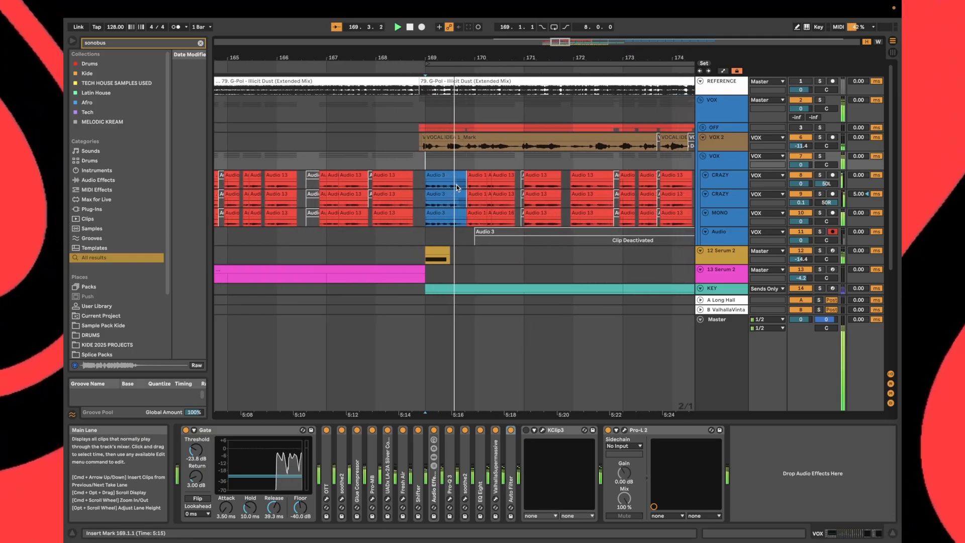
{"action": "scroll", "coordinate": [457, 186], "scroll_direction": "left", "scroll_amount": 1}
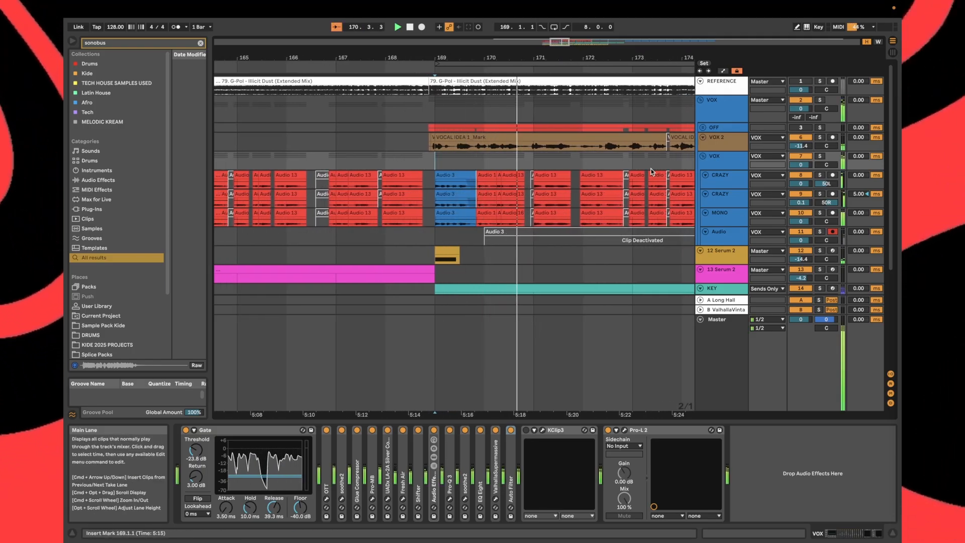
Select the two CRAZY tracks and the MONO track together and increase their height
{"action": "left_click", "coordinate": [724, 165]}
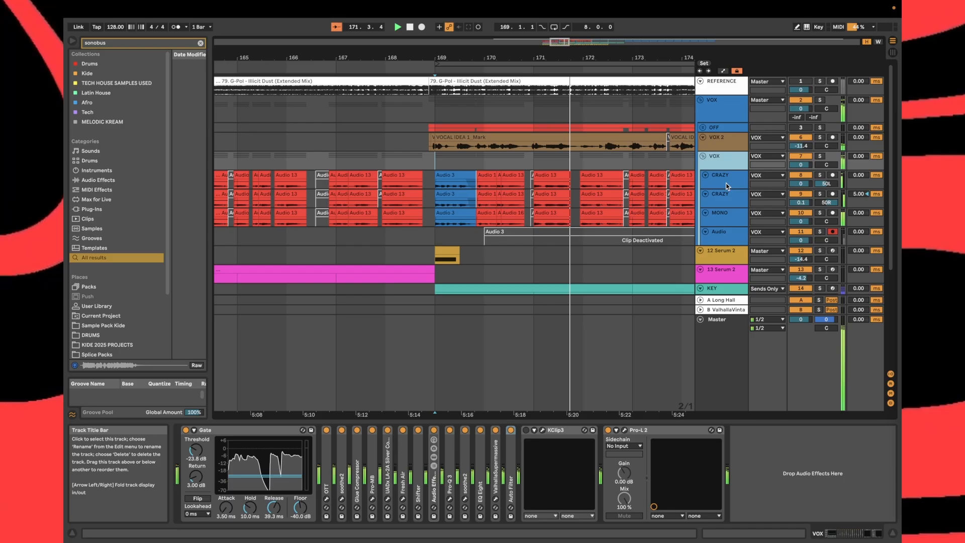
{"action": "left_click", "coordinate": [729, 215]}
{"action": "left_click", "coordinate": [731, 188], "text": "shift"}
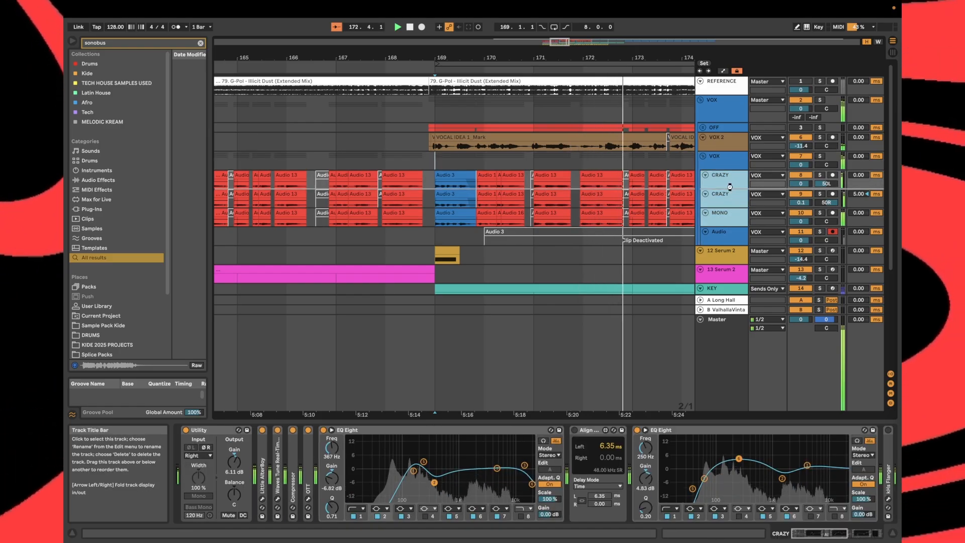
{"action": "scroll", "coordinate": [521, 210], "scroll_direction": "up", "scroll_amount": 3}
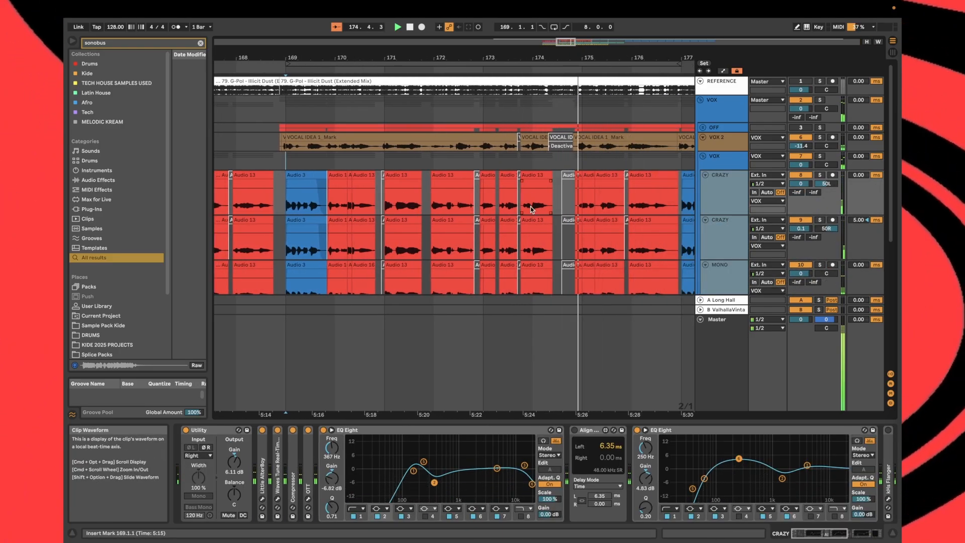
Reduce the height of the Master track so that more vocal tracks fit in the arrangement
{"action": "scroll", "coordinate": [604, 251], "scroll_direction": "down", "scroll_amount": 2}
{"action": "left_click", "coordinate": [724, 326]}
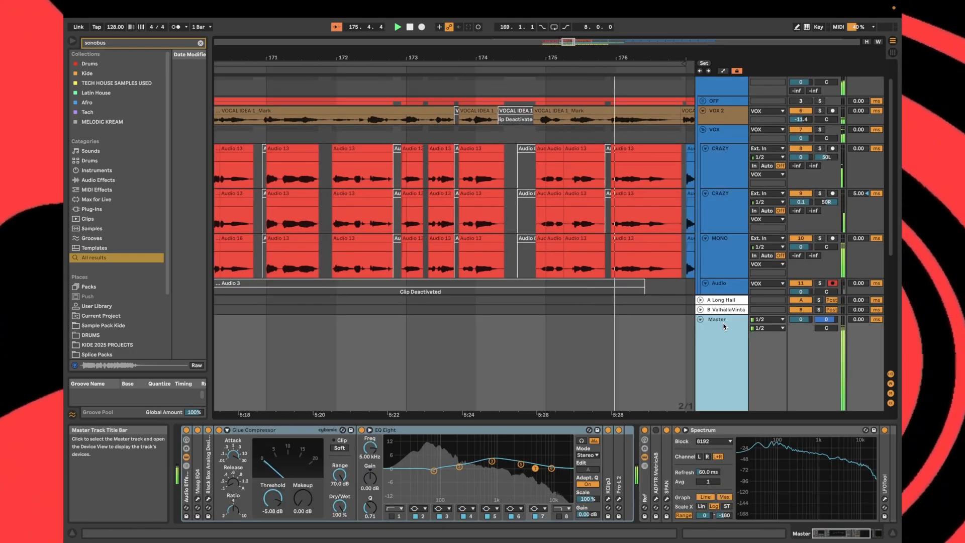
{"action": "left_click_drag", "start_coordinate": [724, 315], "coordinate": [724, 384]}
{"action": "scroll", "coordinate": [485, 190], "scroll_direction": "down", "scroll_amount": 5}
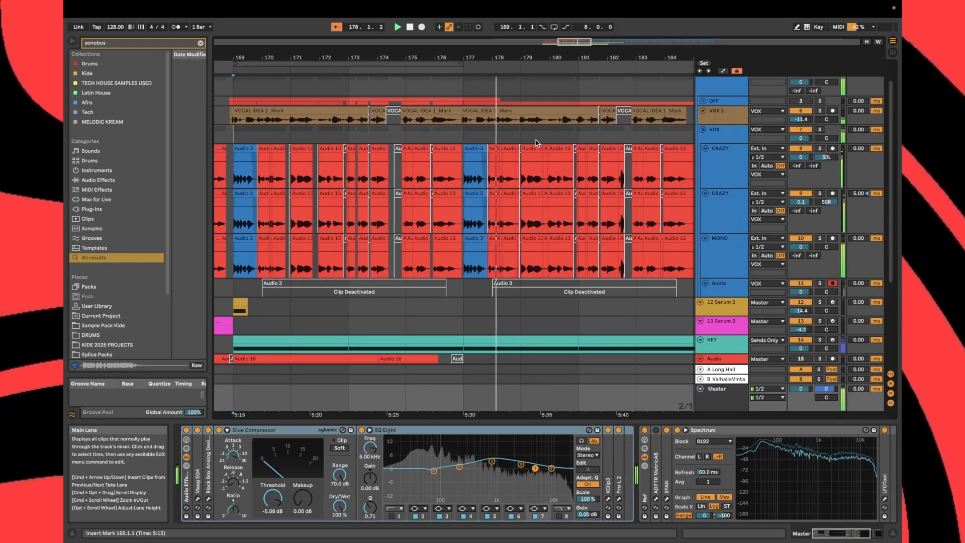
{"action": "scroll", "coordinate": [496, 145], "scroll_direction": "left", "scroll_amount": 5}
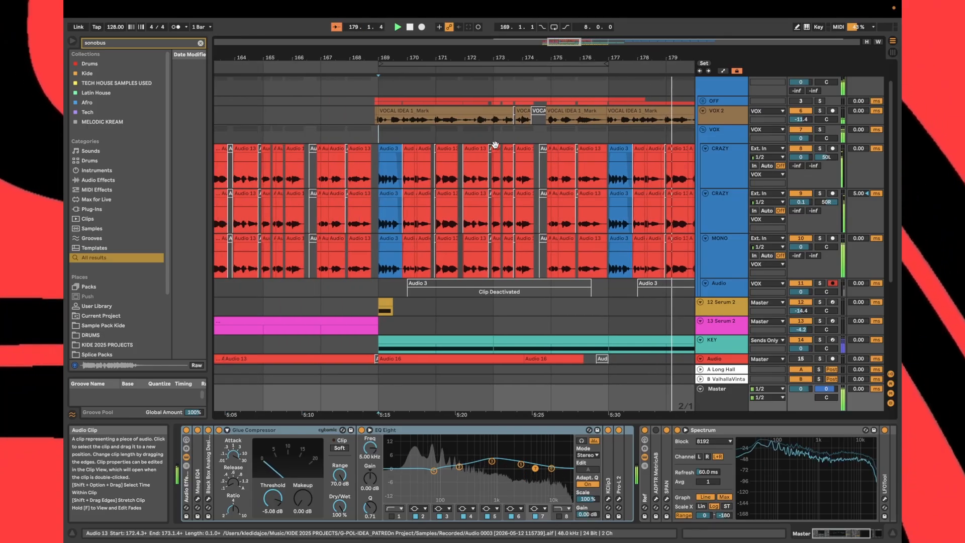
Place the insert marker at bar 169 on the nested VOX group and fold the MONO track's Limiter and EQ Eight devices
{"action": "left_click", "coordinate": [382, 133]}
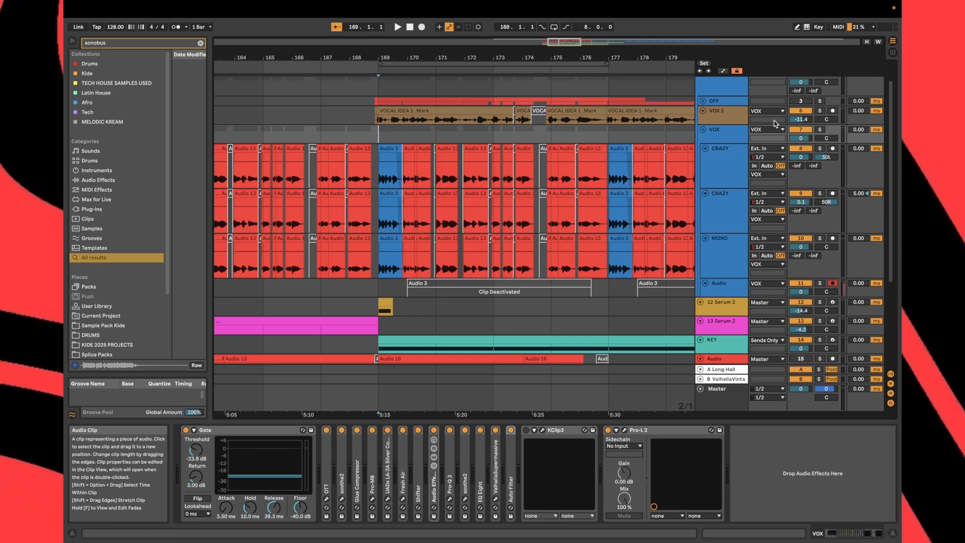
{"action": "left_click", "coordinate": [727, 132]}
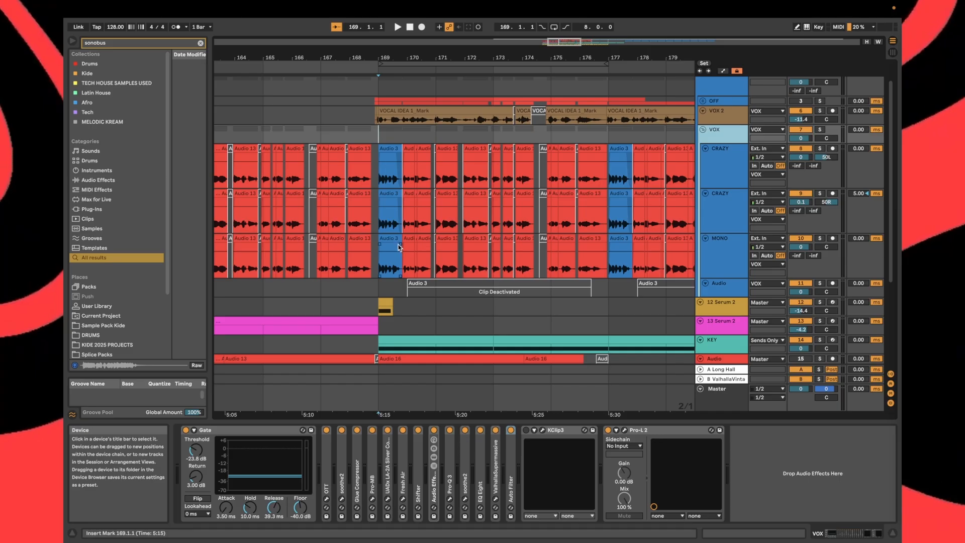
{"action": "left_click", "coordinate": [723, 161]}
{"action": "left_click", "coordinate": [726, 246]}
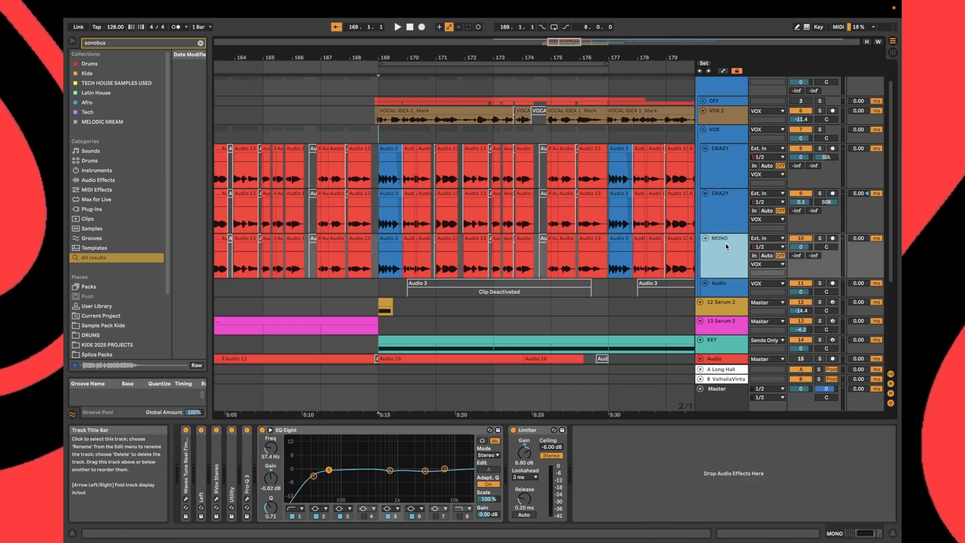
{"action": "double_click", "coordinate": [537, 431]}
{"action": "double_click", "coordinate": [460, 431]}
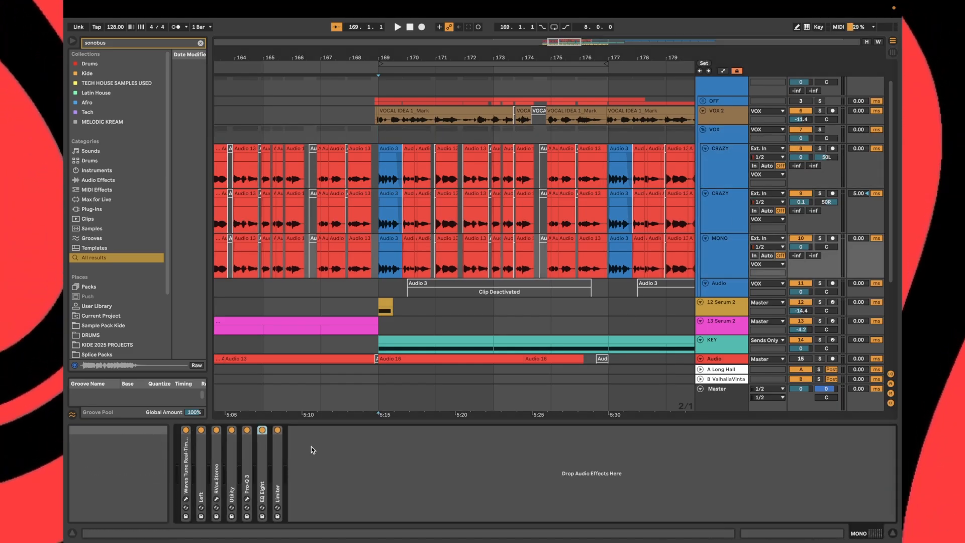
Insert an audio track below MONO and copy the MONO clips from bars 169 to 177 onto it
{"action": "left_click", "coordinate": [724, 139]}
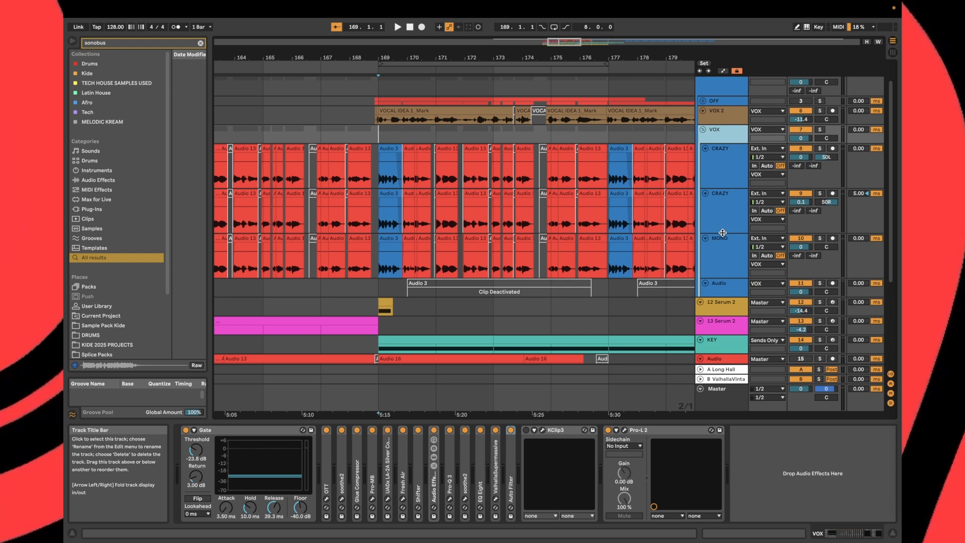
{"action": "left_click", "coordinate": [741, 242]}
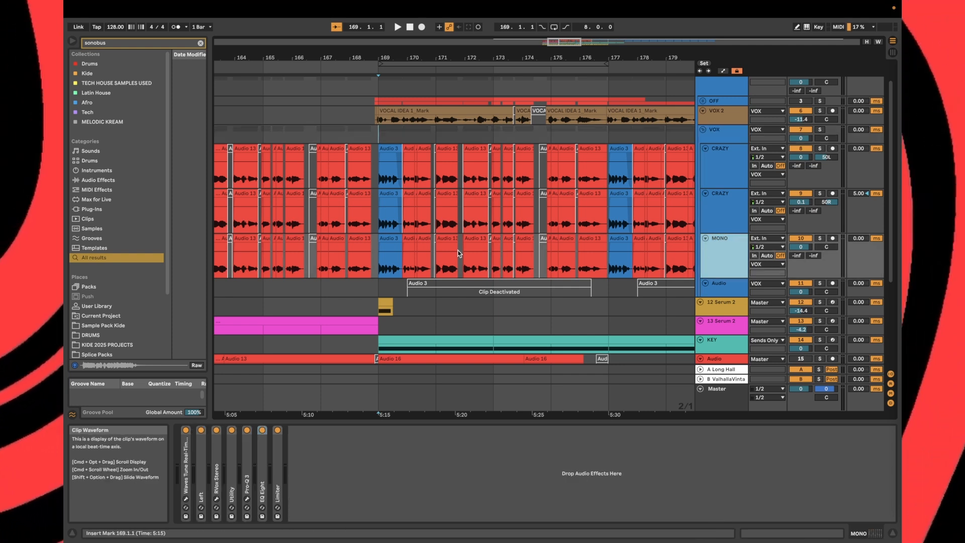
{"action": "left_click_drag", "start_coordinate": [380, 254], "coordinate": [567, 254]}
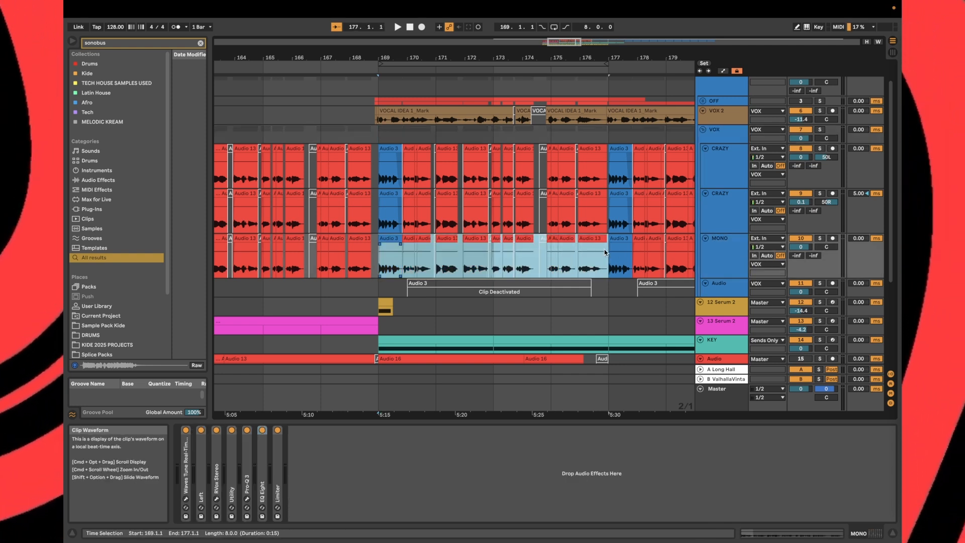
{"action": "right_click", "coordinate": [726, 246]}
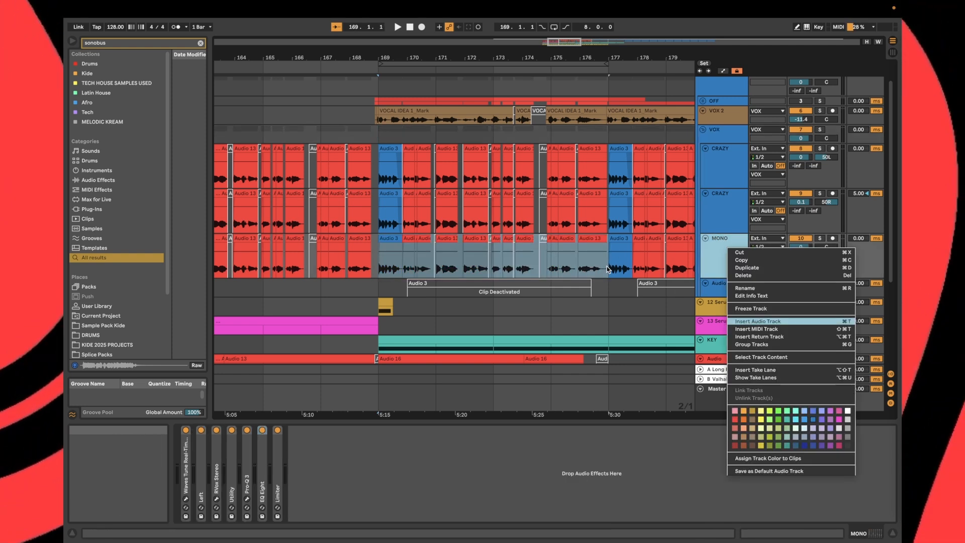
{"action": "left_click", "coordinate": [759, 322]}
{"action": "left_click_drag", "start_coordinate": [608, 267], "coordinate": [397, 331]}
Solo the new audio track and play its copied vocal clips from bar 169
{"action": "left_click", "coordinate": [379, 304]}
{"action": "key", "text": "s"}
{"action": "key", "text": "space"}
{"action": "scroll", "coordinate": [535, 303], "scroll_direction": "left", "scroll_amount": 3}
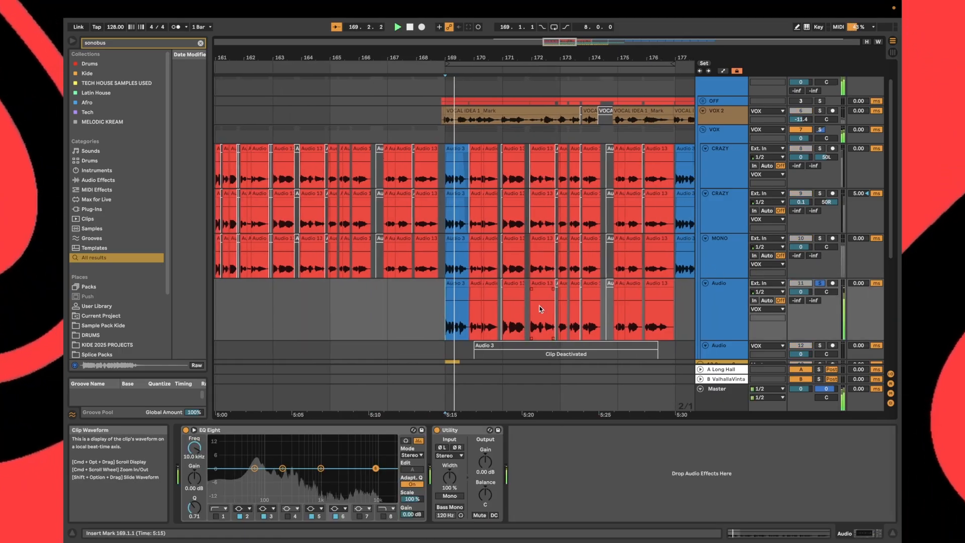
Move the new audio track out of and above the nested VOX group, and set its Utility input to Right
{"action": "left_click_drag", "start_coordinate": [703, 299], "coordinate": [714, 152]}
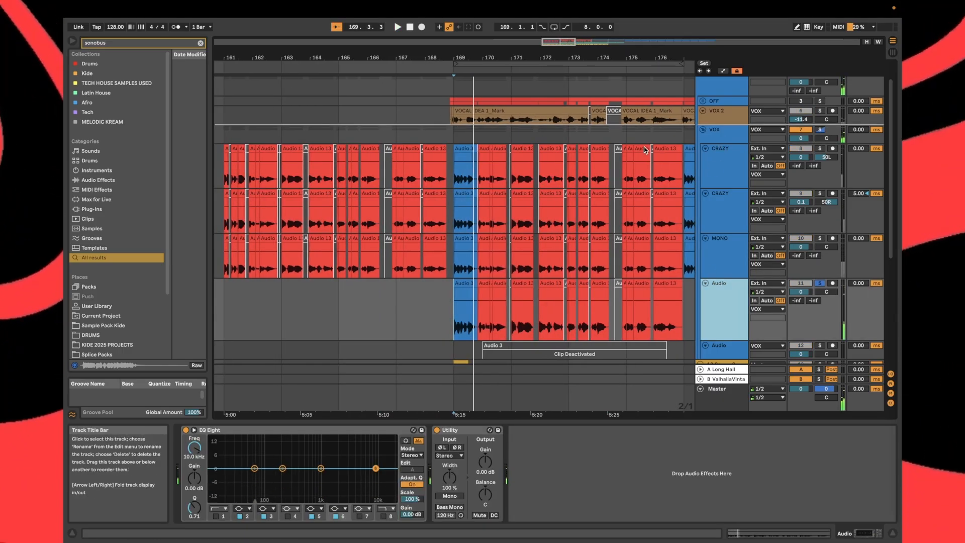
{"action": "left_click_drag", "start_coordinate": [644, 147], "coordinate": [540, 156]}
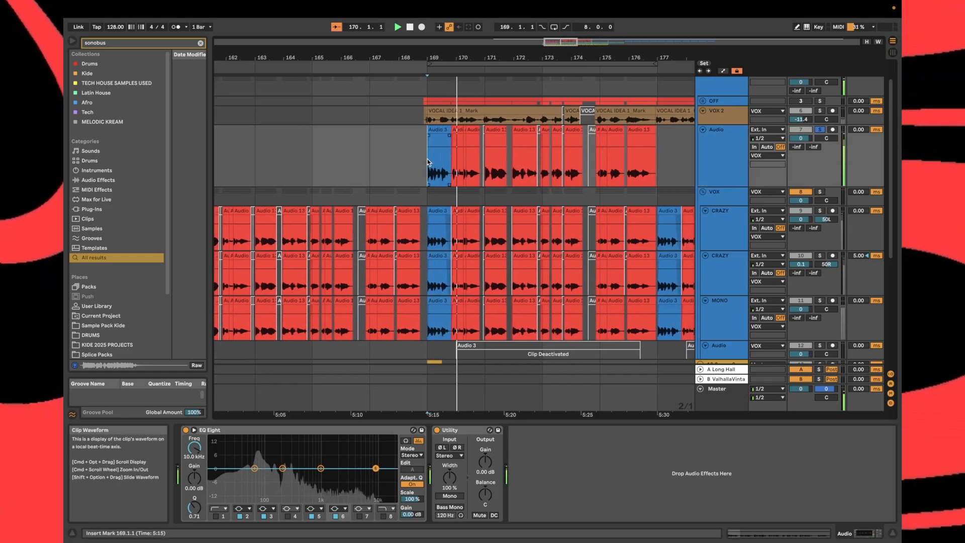
{"action": "left_click", "coordinate": [450, 456]}
{"action": "left_click", "coordinate": [449, 468]}
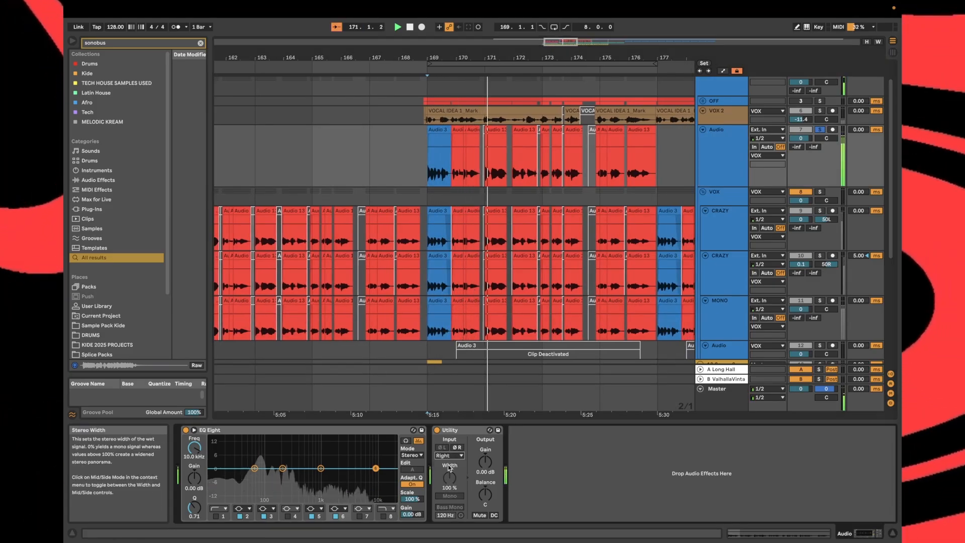
Select all the copied vocal clips on the new audio track from bars 169 to 177 and reset their pitch to 0 semitones
{"action": "left_click_drag", "start_coordinate": [421, 150], "coordinate": [657, 138]}
{"action": "scroll", "coordinate": [712, 162], "scroll_direction": "up", "scroll_amount": 1}
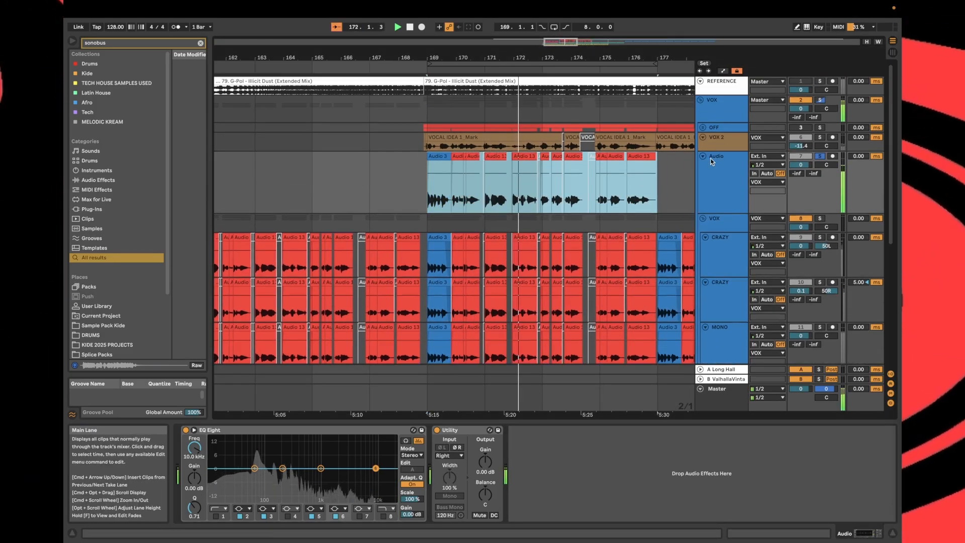
{"action": "left_click", "coordinate": [718, 171]}
{"action": "left_click_drag", "start_coordinate": [667, 183], "coordinate": [433, 185]}
{"action": "key", "text": "shift+Tab"}
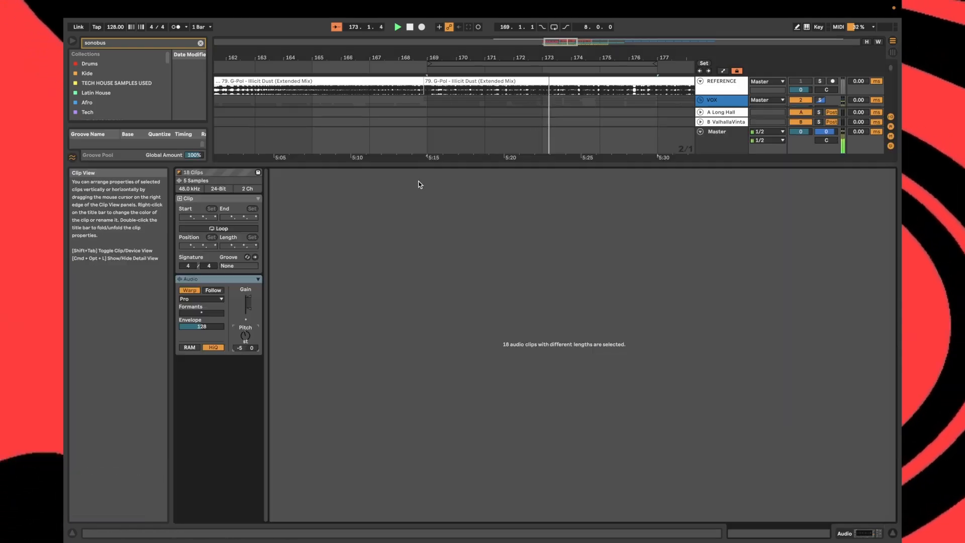
{"action": "double_click", "coordinate": [243, 345]}
Play the pitch-reset vocal clips from bar 169, stop playback, and review their shared clip settings
{"action": "key", "text": "space"}
{"action": "key", "text": "space"}
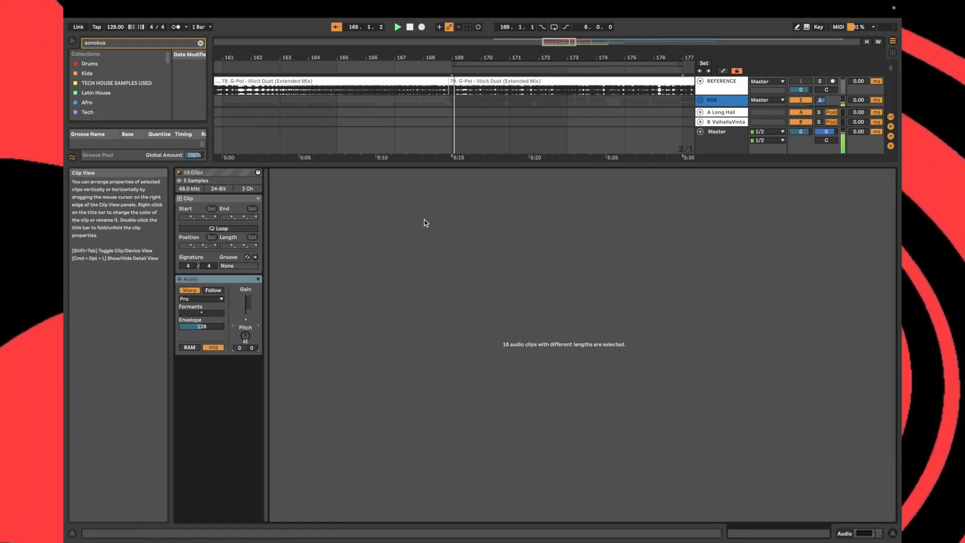
{"action": "key", "text": "shift+Tab"}
{"action": "scroll", "coordinate": [460, 201], "scroll_direction": "up", "scroll_amount": 4}
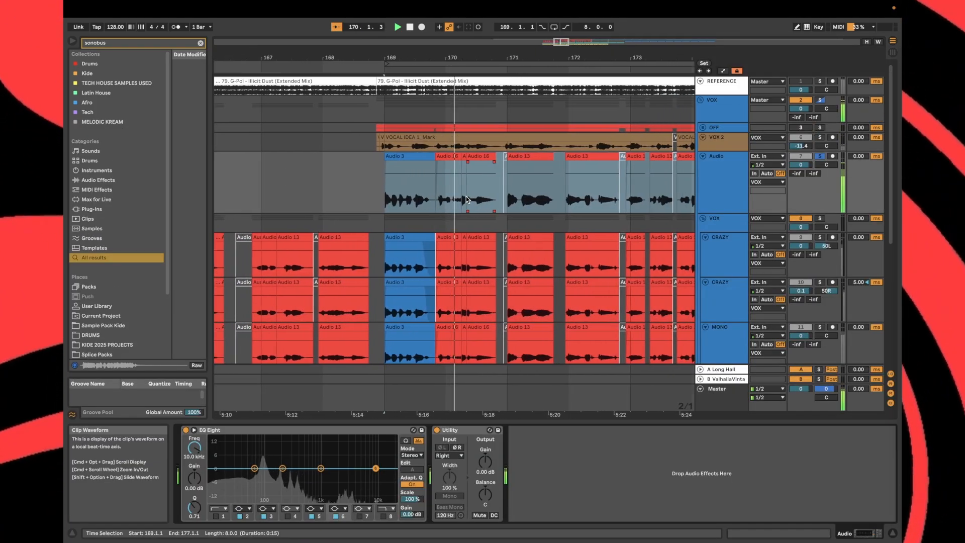
{"action": "key", "text": "space"}
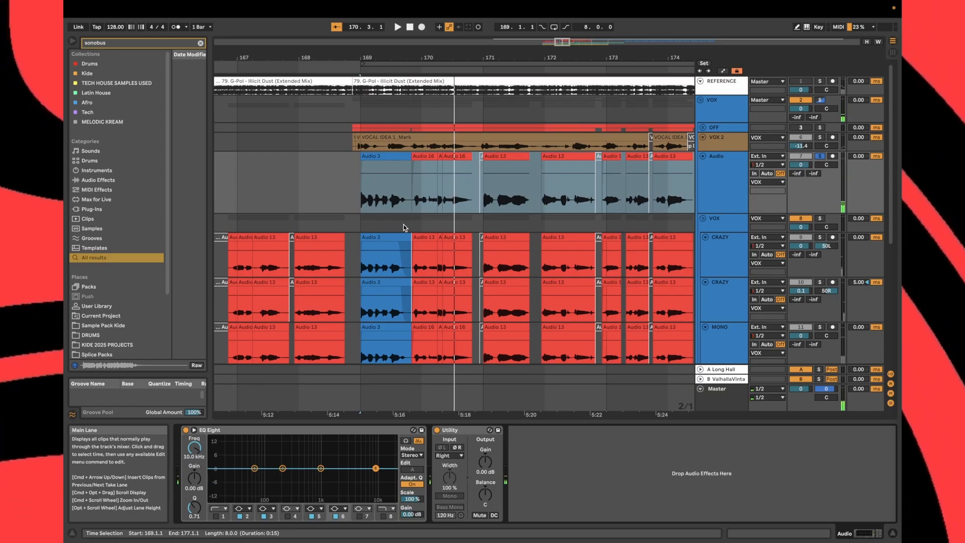
{"action": "key", "text": "shift+Tab"}
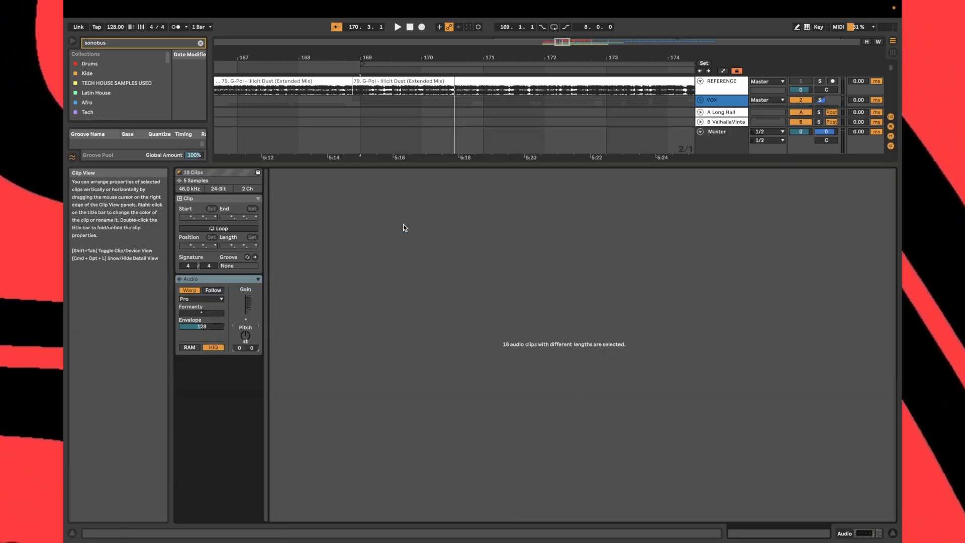
{"action": "key", "text": "shift+Tab"}
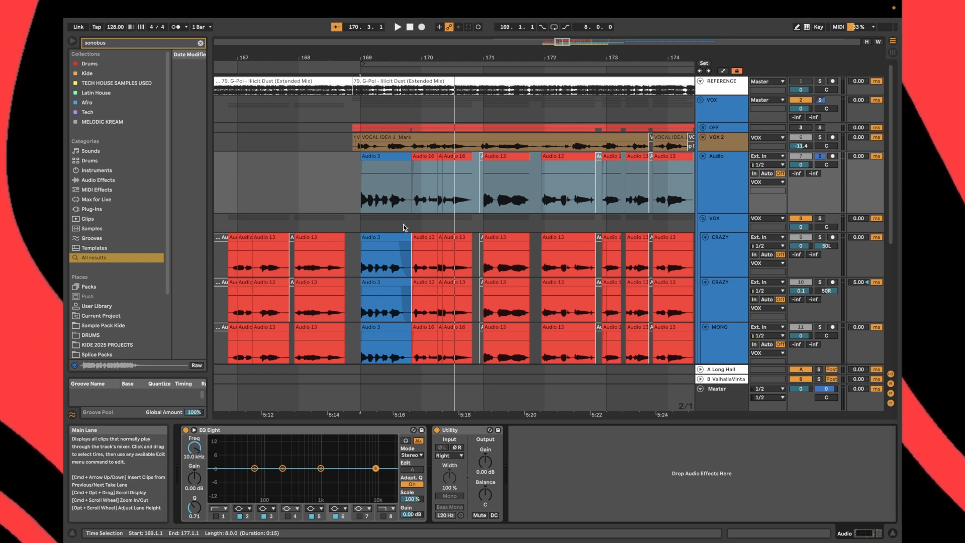
Select the copied vocal clips from 169.1 to 175.4 and increase the new audio track's height
{"action": "scroll", "coordinate": [350, 189], "scroll_direction": "down", "scroll_amount": 2}
{"action": "left_click_drag", "start_coordinate": [350, 188], "coordinate": [641, 188]}
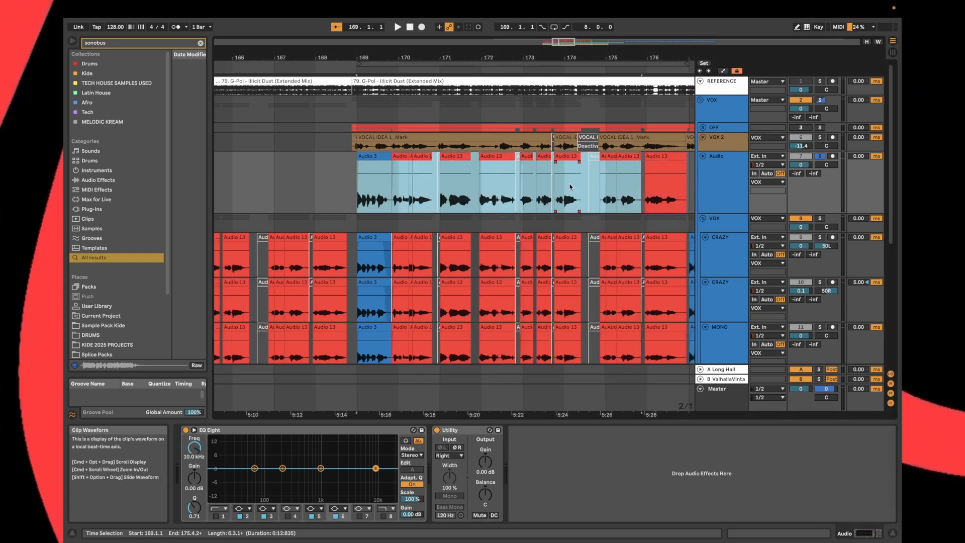
{"action": "scroll", "coordinate": [571, 188], "scroll_direction": "left", "scroll_amount": 1}
{"action": "left_click_drag", "start_coordinate": [733, 216], "coordinate": [733, 257]}
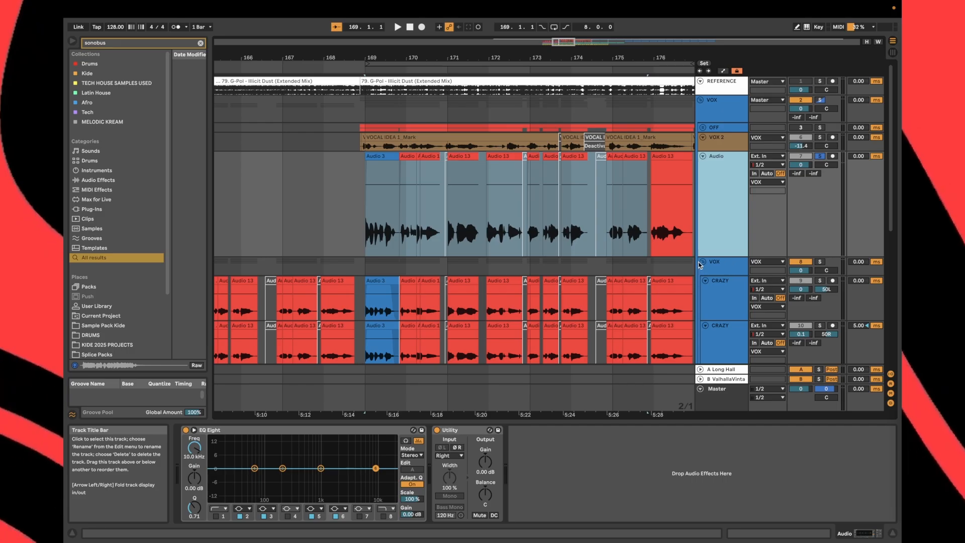
Set the arrangement to a fixed 1/16 grid
{"action": "scroll", "coordinate": [369, 263], "scroll_direction": "up", "scroll_amount": 5}
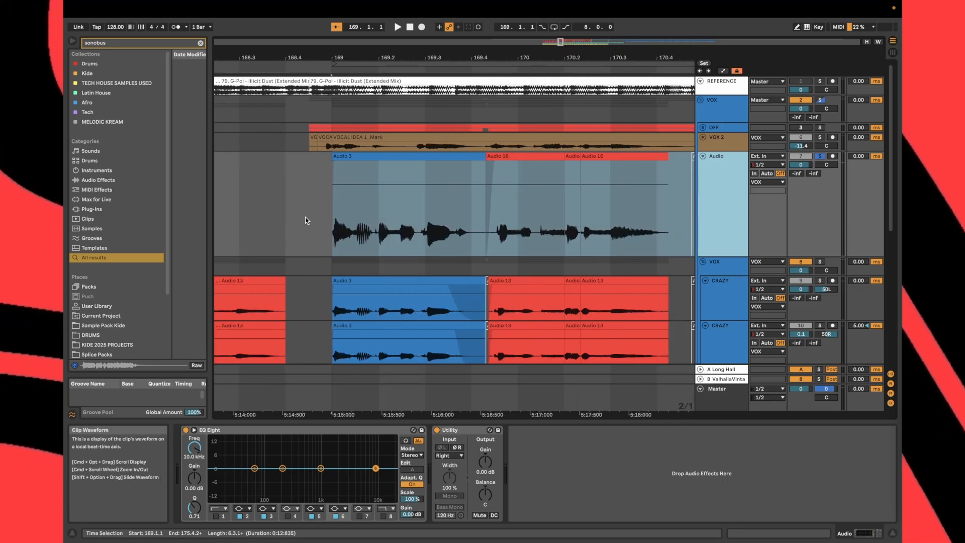
{"action": "right_click", "coordinate": [305, 218]}
{"action": "left_click", "coordinate": [374, 424]}
{"action": "scroll", "coordinate": [427, 263], "scroll_direction": "right", "scroll_amount": 3}
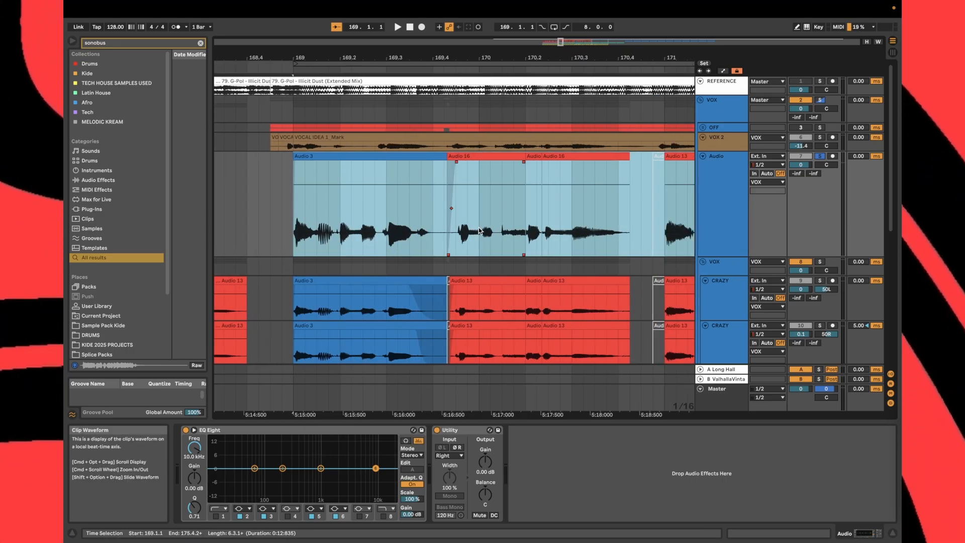
Inspect the short Audio 16 clip at 170.2 in its clip view
{"action": "left_click", "coordinate": [511, 153]}
{"action": "double_click", "coordinate": [512, 153]}
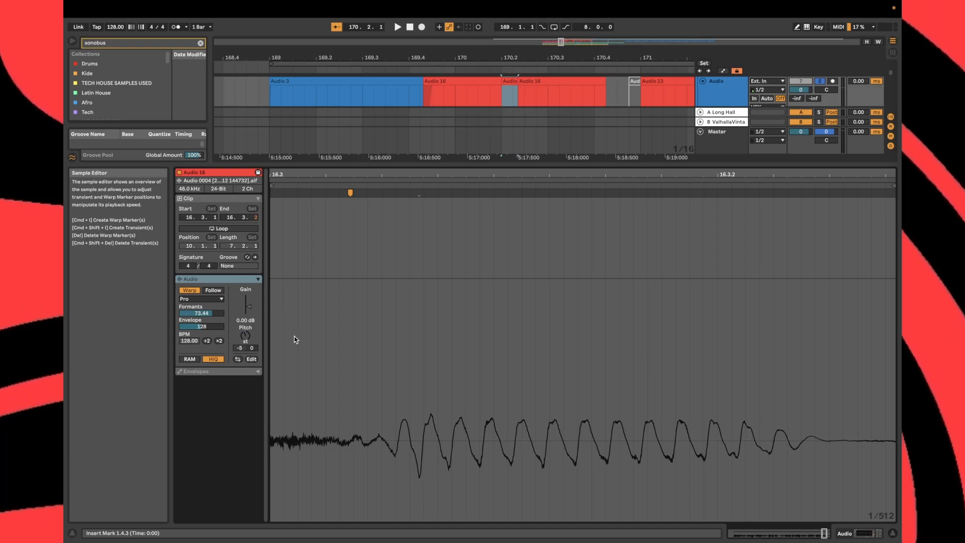
{"action": "key", "text": "shift+Tab"}
Examine the cuts between the vocal clips from bars 169 to 174 and compare them with the CRAZY and MONO tracks
{"action": "scroll", "coordinate": [470, 152], "scroll_direction": "up", "scroll_amount": 2}
{"action": "scroll", "coordinate": [463, 140], "scroll_direction": "right", "scroll_amount": 4}
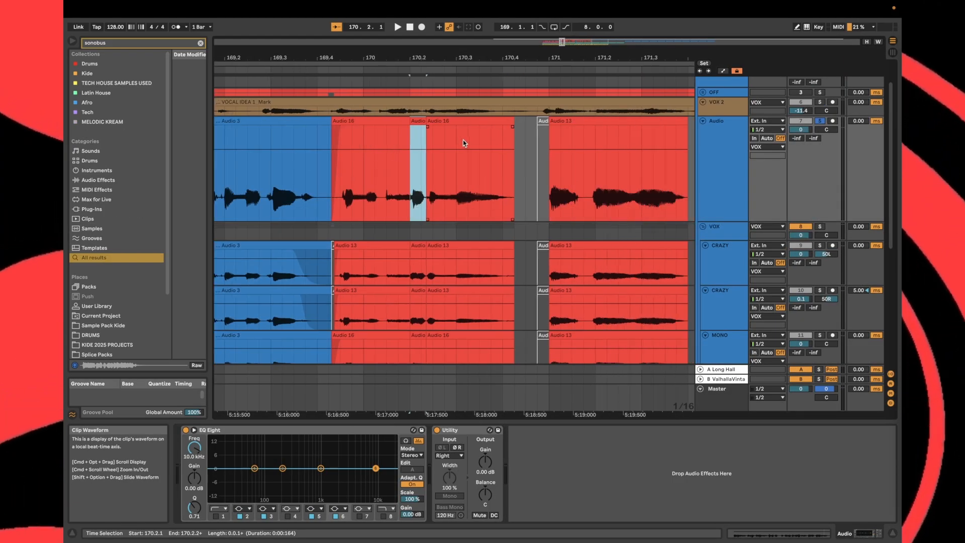
{"action": "scroll", "coordinate": [477, 155], "scroll_direction": "down", "scroll_amount": 3}
{"action": "scroll", "coordinate": [479, 156], "scroll_direction": "down", "scroll_amount": 2}
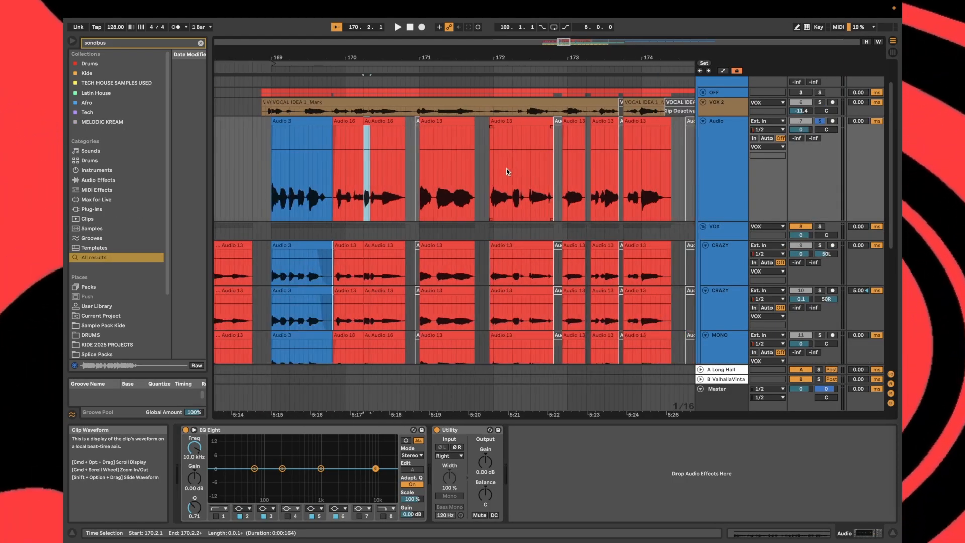
{"action": "scroll", "coordinate": [541, 198], "scroll_direction": "right", "scroll_amount": 2}
{"action": "scroll", "coordinate": [548, 198], "scroll_direction": "up", "scroll_amount": 3}
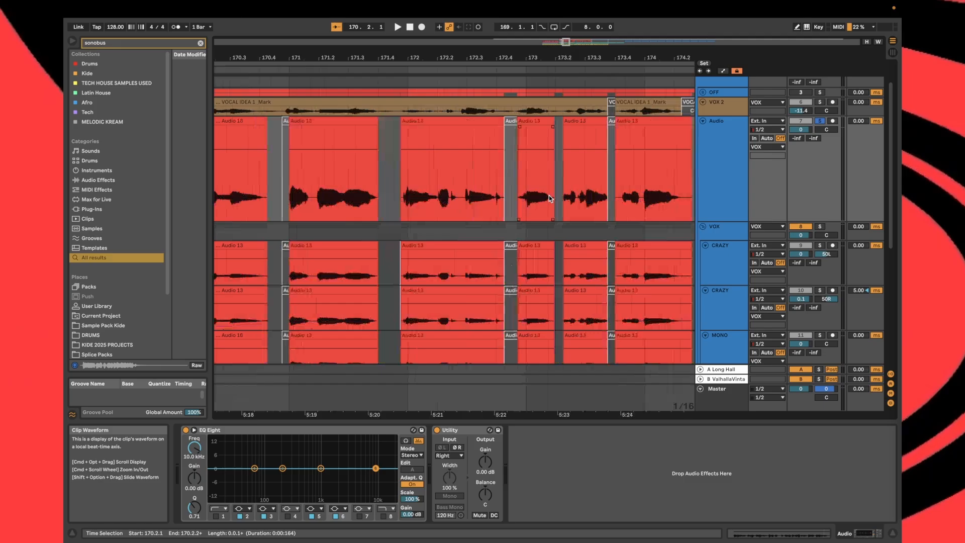
{"action": "scroll", "coordinate": [451, 195], "scroll_direction": "left", "scroll_amount": 5}
{"action": "scroll", "coordinate": [436, 200], "scroll_direction": "left", "scroll_amount": 2}
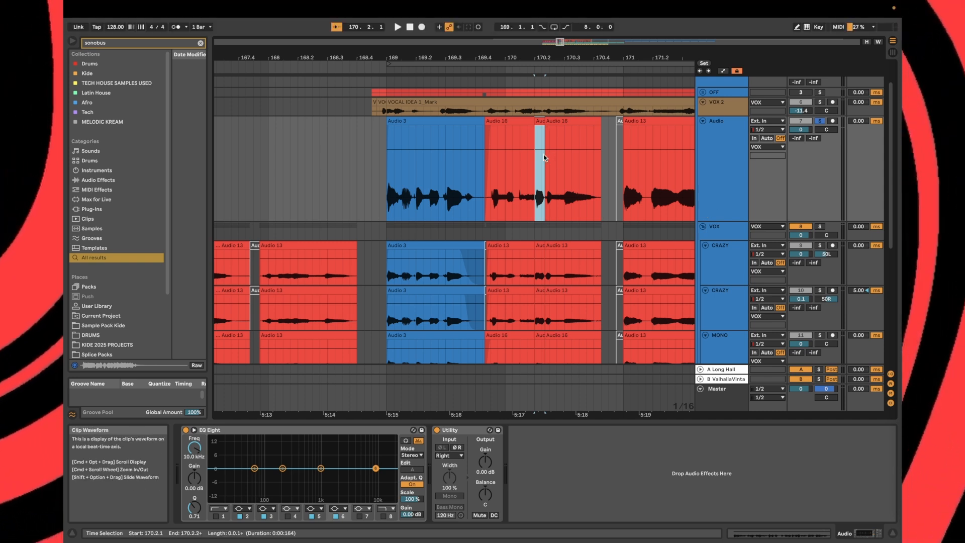
{"action": "scroll", "coordinate": [540, 189], "scroll_direction": "down", "scroll_amount": 3}
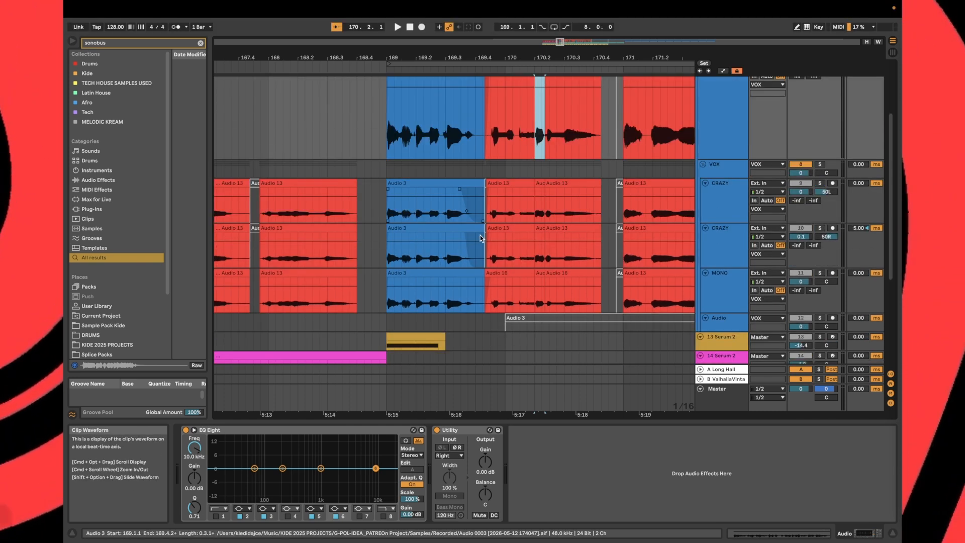
{"action": "scroll", "coordinate": [426, 164], "scroll_direction": "up", "scroll_amount": 4}
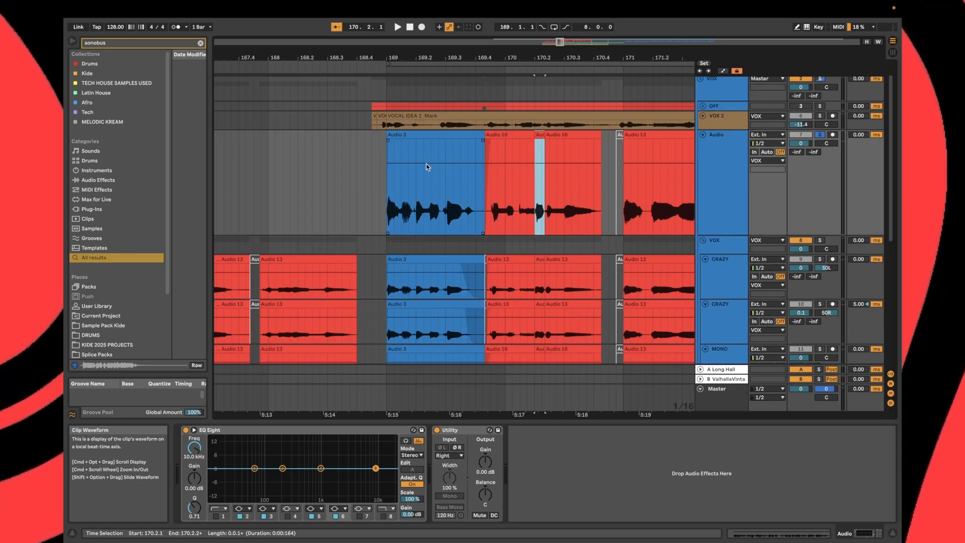
Play the copied vocal from just before bar 169 and select the short Audio 16 clip at 170.2
{"action": "left_click", "coordinate": [382, 202]}
{"action": "key", "text": "space"}
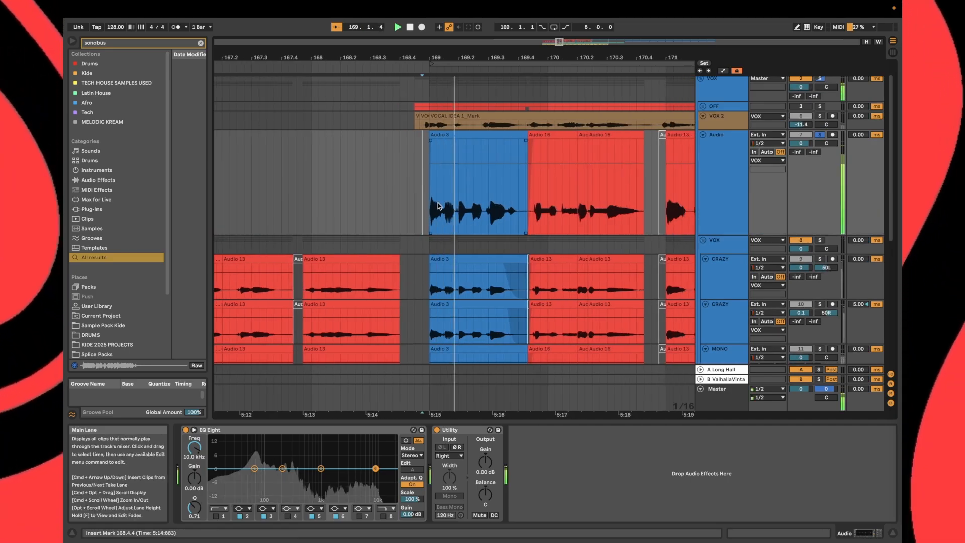
{"action": "scroll", "coordinate": [440, 212], "scroll_direction": "up", "scroll_amount": 3}
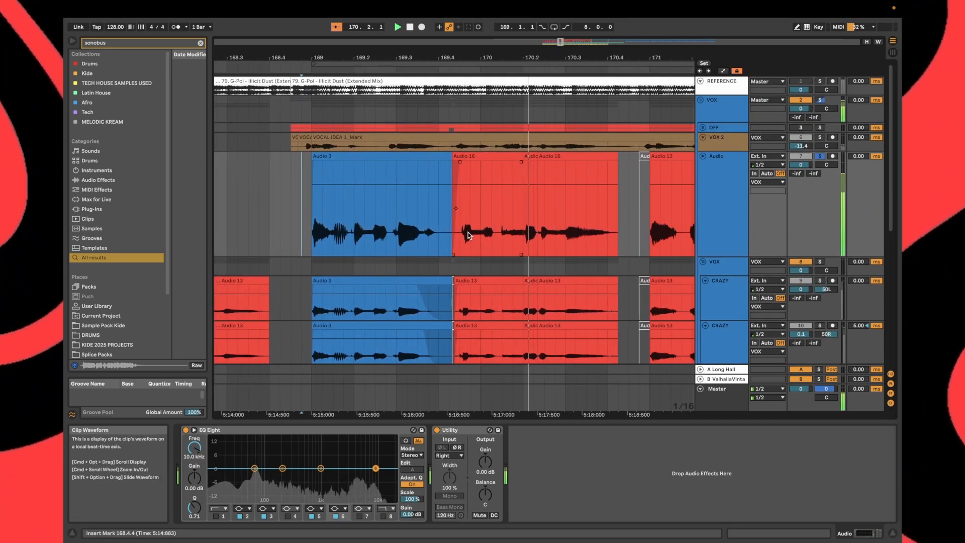
{"action": "scroll", "coordinate": [490, 234], "scroll_direction": "up", "scroll_amount": 5}
{"action": "left_click", "coordinate": [506, 156]}
{"action": "key", "text": "space"}
{"action": "key", "text": "space"}
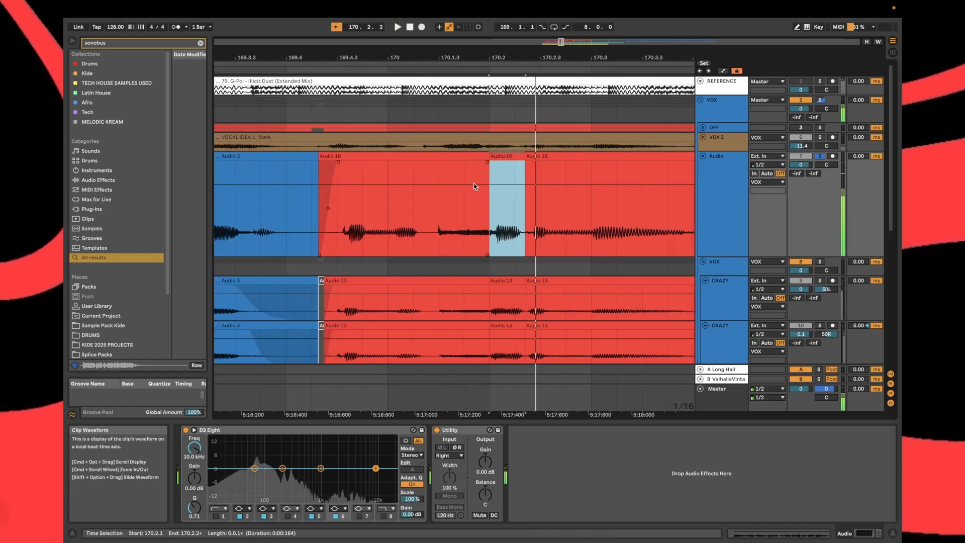
Audition the vocal around 170.1.3, split the Audio 16 clip there, and select the piece ending at 170.2
{"action": "left_click", "coordinate": [436, 206]}
{"action": "key", "text": "space"}
{"action": "key", "text": "space"}
{"action": "key", "text": "space"}
{"action": "key", "text": "ctrl+e"}
{"action": "left_click", "coordinate": [437, 156]}
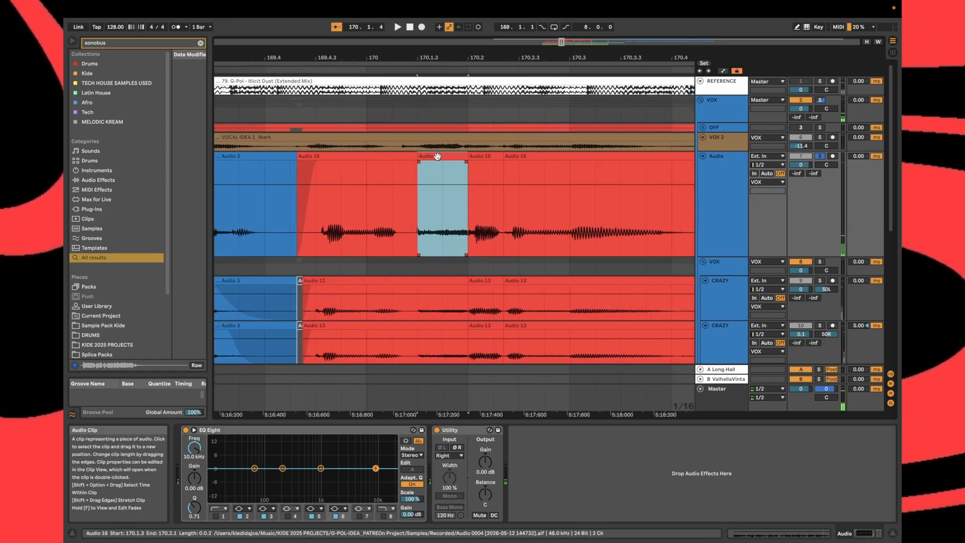
Lower the clip gain of the split piece between 170.1.3 and 170.2 and extend its start slightly earlier
{"action": "key", "text": "shift+Tab"}
{"action": "left_click_drag", "start_coordinate": [248, 304], "coordinate": [248, 315]}
{"action": "key", "text": "shift+Tab"}
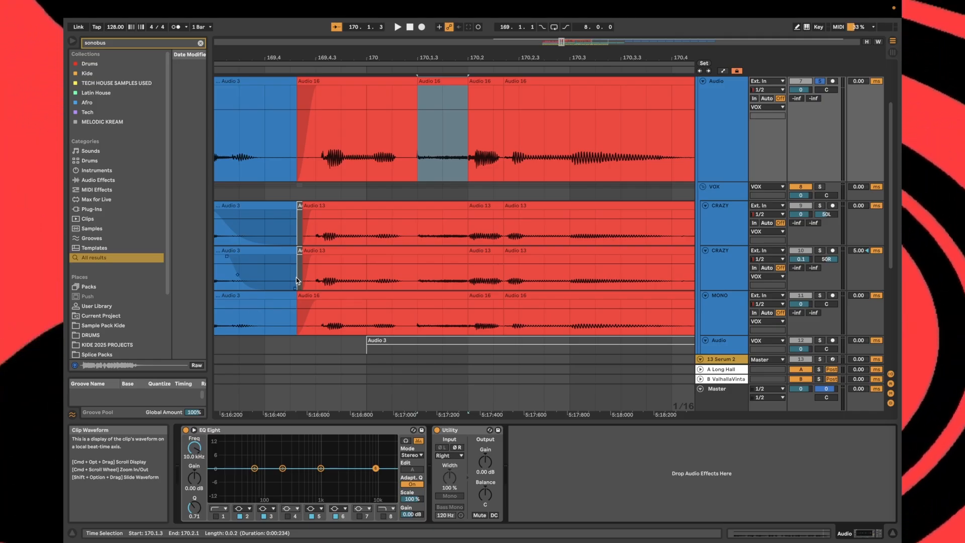
{"action": "scroll", "coordinate": [357, 207], "scroll_direction": "up", "scroll_amount": 3}
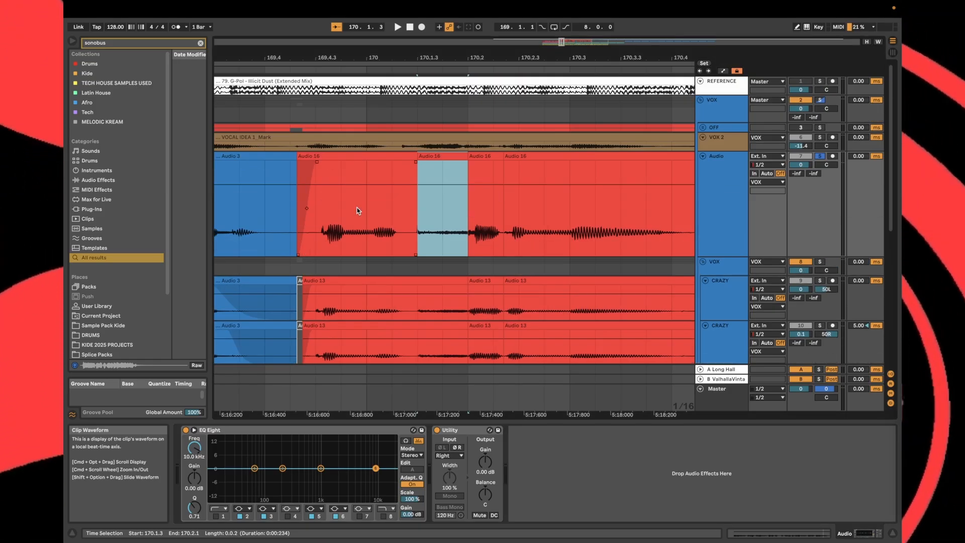
{"action": "scroll", "coordinate": [409, 183], "scroll_direction": "down", "scroll_amount": 2}
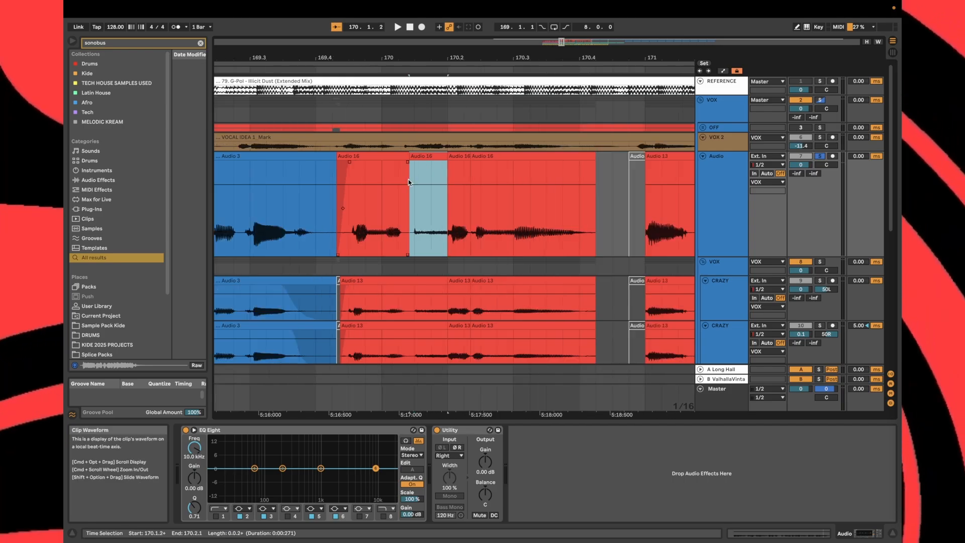
Play the solo vocal from 169.4.1 into bar 172, selecting the short split clip before 170.2 on the way
{"action": "left_click", "coordinate": [363, 193]}
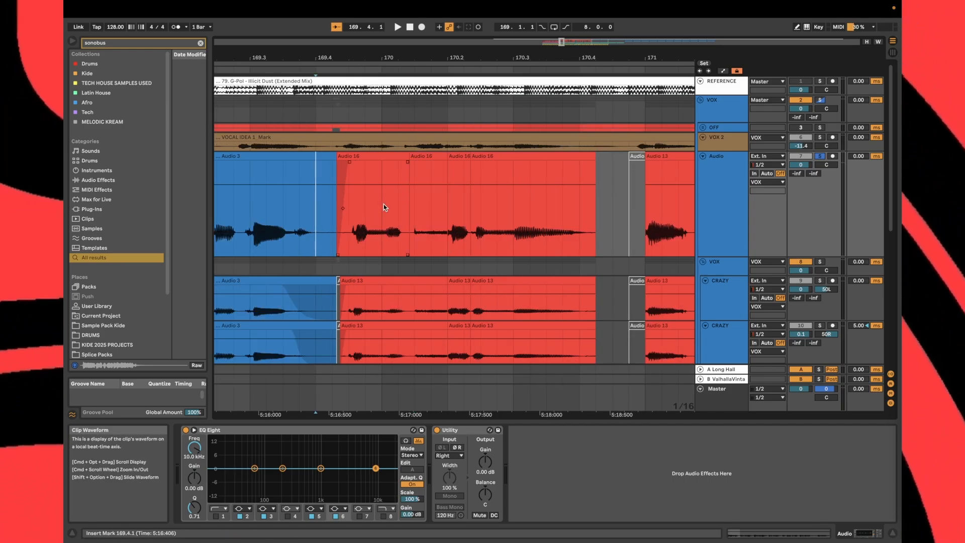
{"action": "key", "text": "space"}
{"action": "scroll", "coordinate": [364, 212], "scroll_direction": "right", "scroll_amount": 3}
{"action": "scroll", "coordinate": [375, 213], "scroll_direction": "left", "scroll_amount": 1}
{"action": "left_click", "coordinate": [478, 156]}
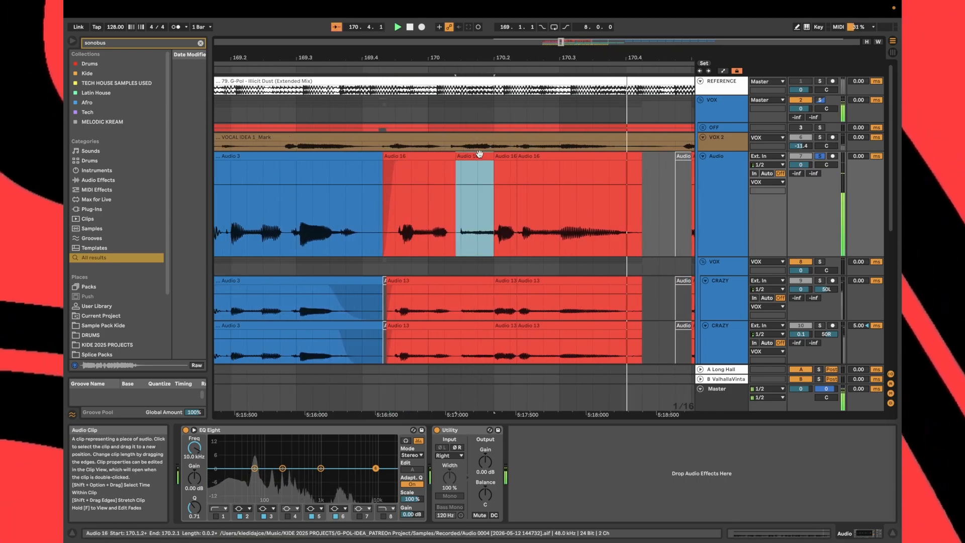
{"action": "scroll", "coordinate": [476, 169], "scroll_direction": "down", "scroll_amount": 5}
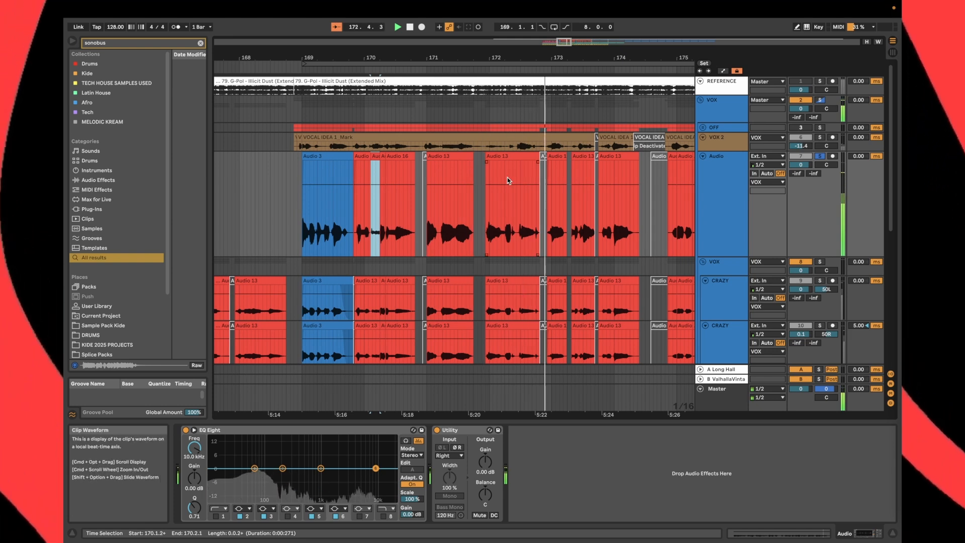
{"action": "key", "text": "space"}
Highlight in turn the Audio 13 clips starting near 172 and at 171, and the phrase from 169.3.3 to 170.4.3
{"action": "left_click", "coordinate": [505, 156]}
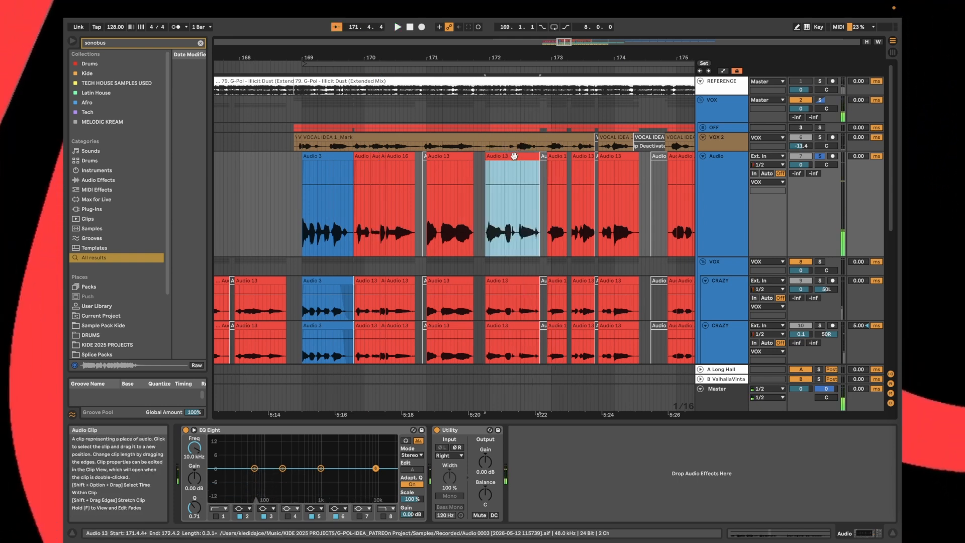
{"action": "left_click", "coordinate": [450, 156]}
{"action": "left_click_drag", "start_coordinate": [426, 242], "coordinate": [470, 242]}
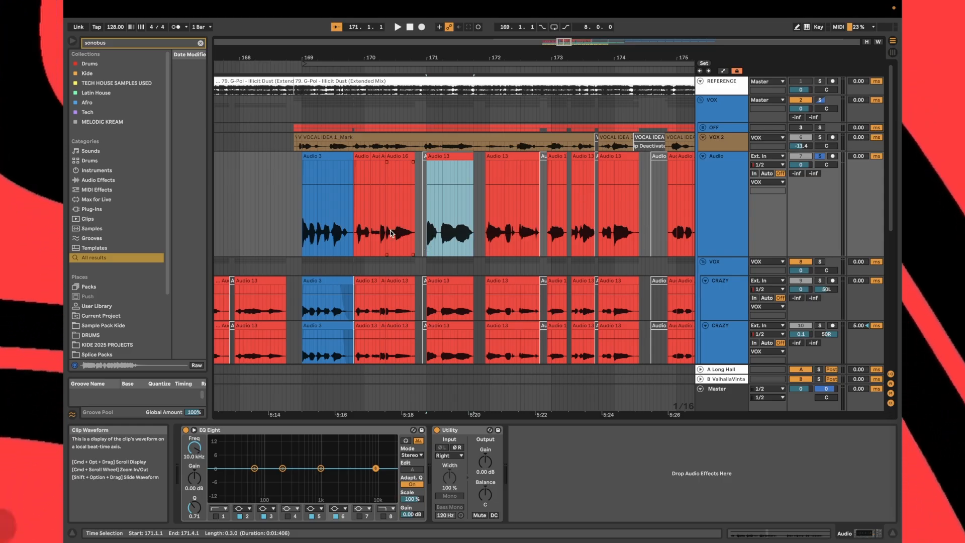
{"action": "left_click_drag", "start_coordinate": [419, 238], "coordinate": [343, 232]}
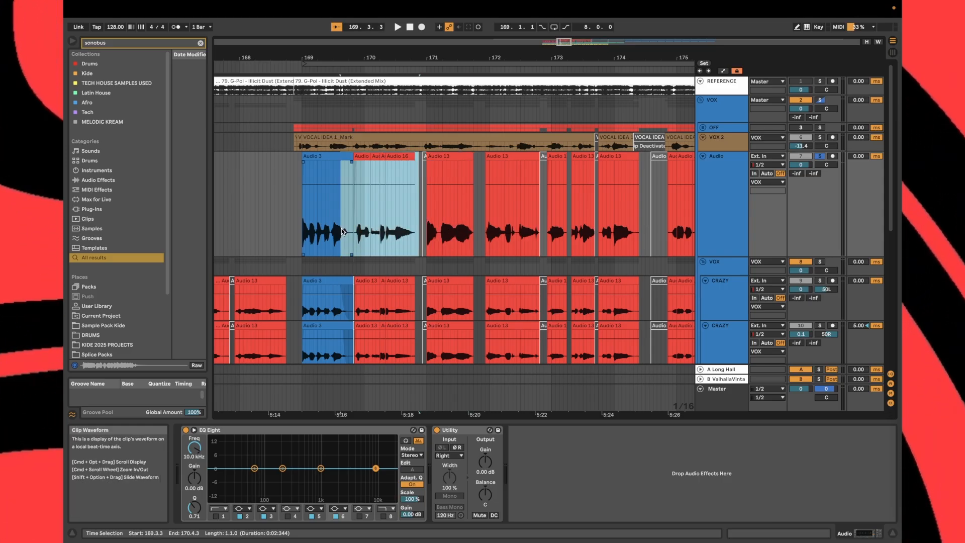
Inspect the clip settings of the Audio 16 clips before bar 171 and of the two Audio 13 clips from 171.1 to 172.4
{"action": "left_click", "coordinate": [402, 156]}
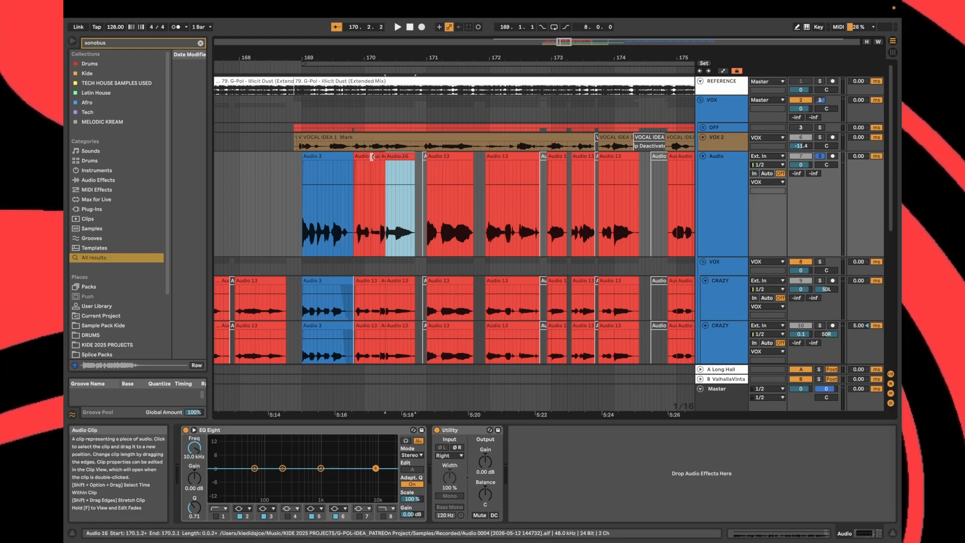
{"action": "left_click", "coordinate": [358, 156], "text": "shift"}
{"action": "key", "text": "shift+Tab"}
{"action": "key", "text": "shift+Tab"}
{"action": "left_click", "coordinate": [454, 158]}
{"action": "left_click", "coordinate": [500, 156], "text": "shift"}
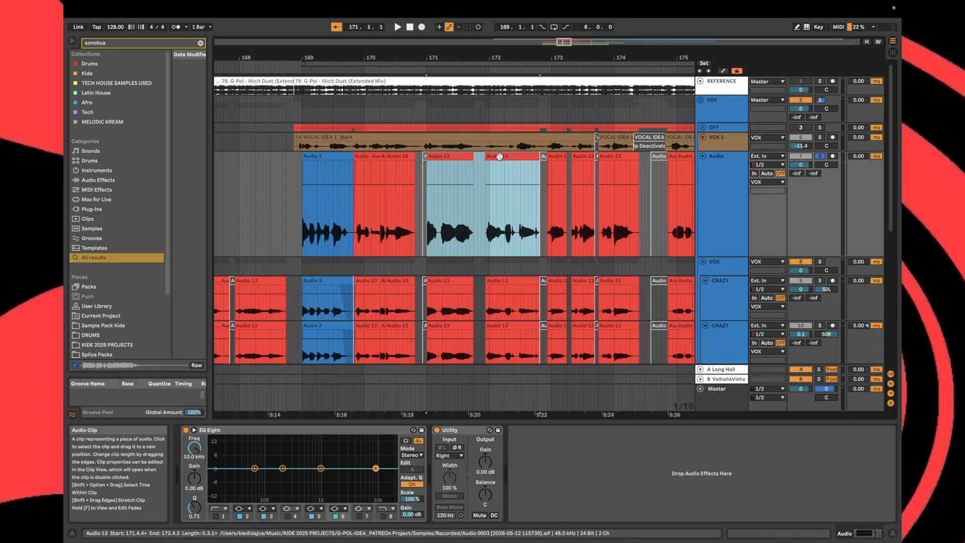
{"action": "key", "text": "shift+Tab"}
{"action": "key", "text": "shift+Tab"}
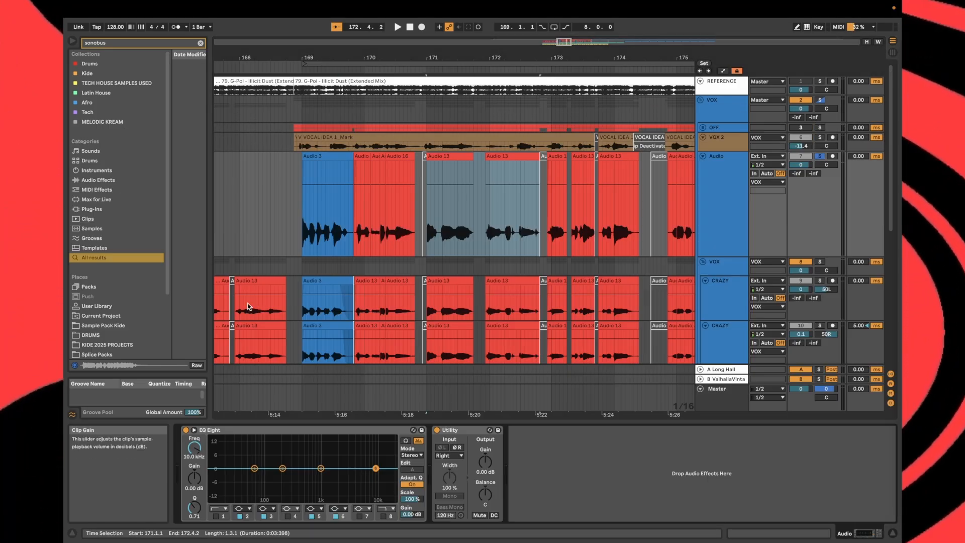
{"action": "scroll", "coordinate": [361, 236], "scroll_direction": "down", "scroll_amount": 3}
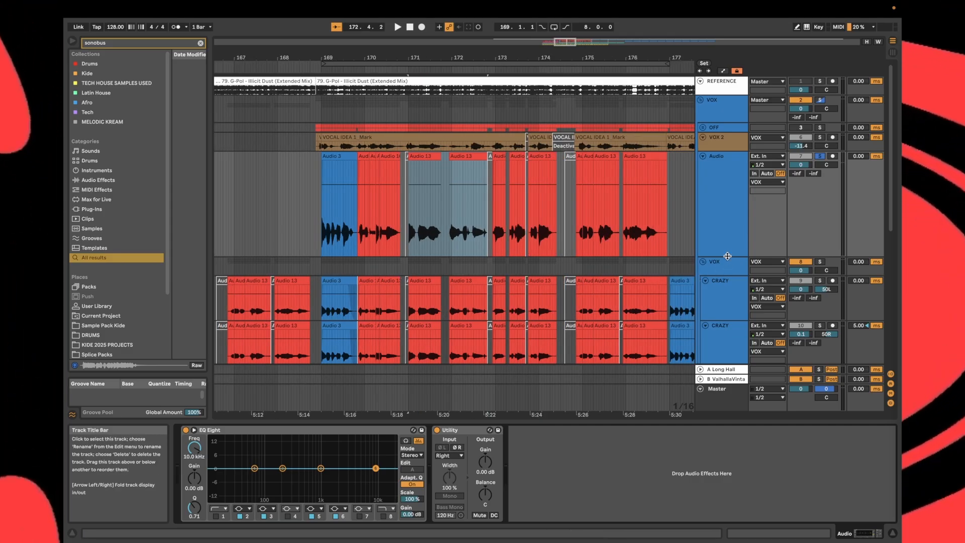
Fold the enlarged Audio track, look at the second CRAZY track's devices, and select and solo the MONO track
{"action": "left_click_drag", "start_coordinate": [726, 257], "coordinate": [724, 300]}
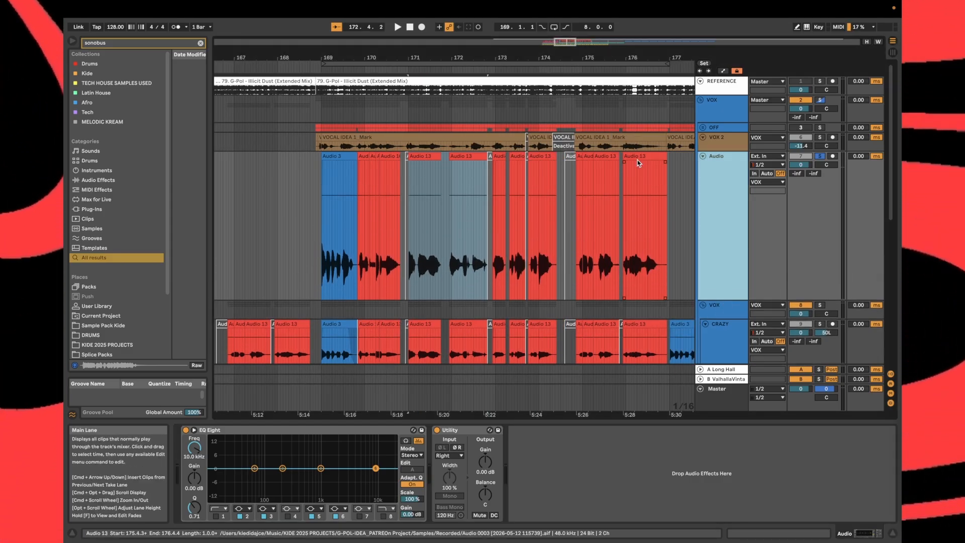
{"action": "left_click", "coordinate": [703, 156]}
{"action": "left_click", "coordinate": [726, 247]}
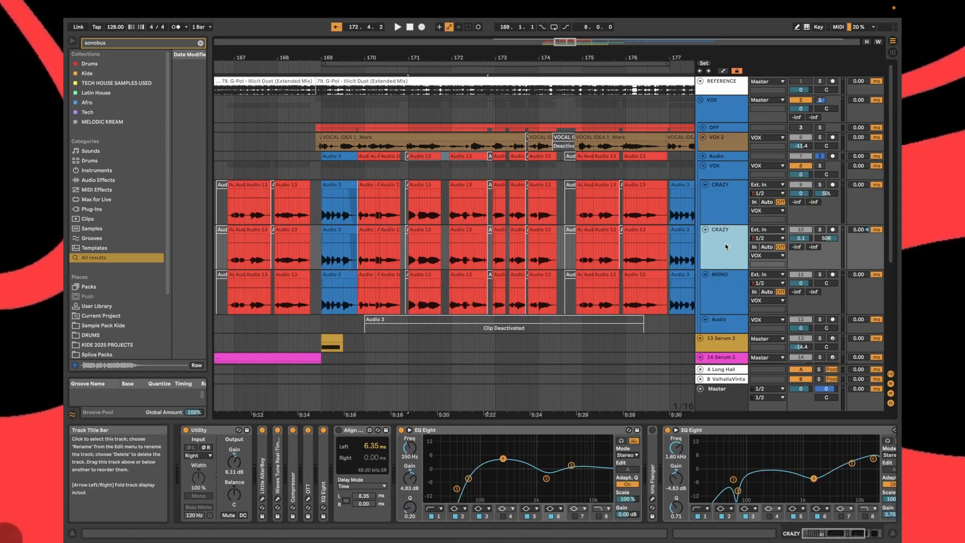
{"action": "left_click", "coordinate": [729, 296]}
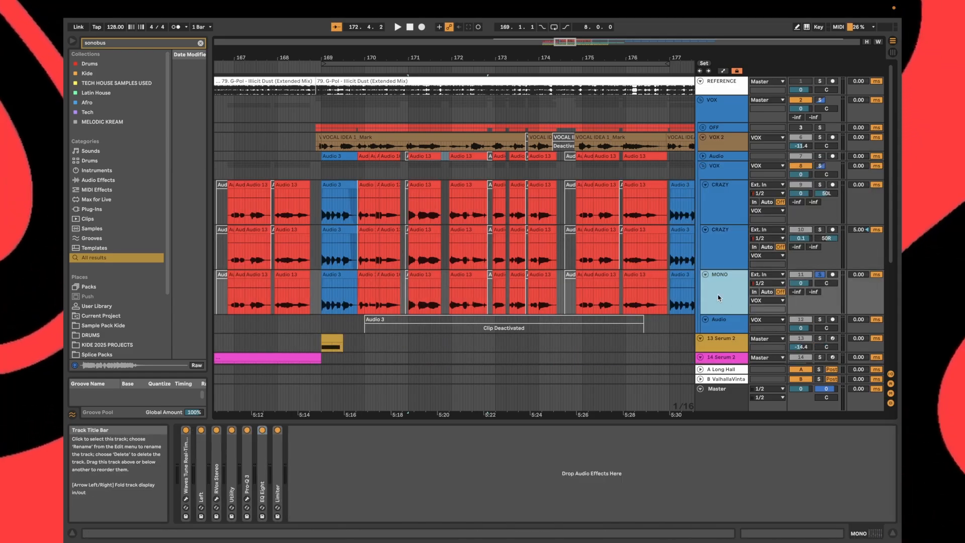
Play the soloed MONO vocal from 170.1.2 into bar 171
{"action": "left_click", "coordinate": [367, 262]}
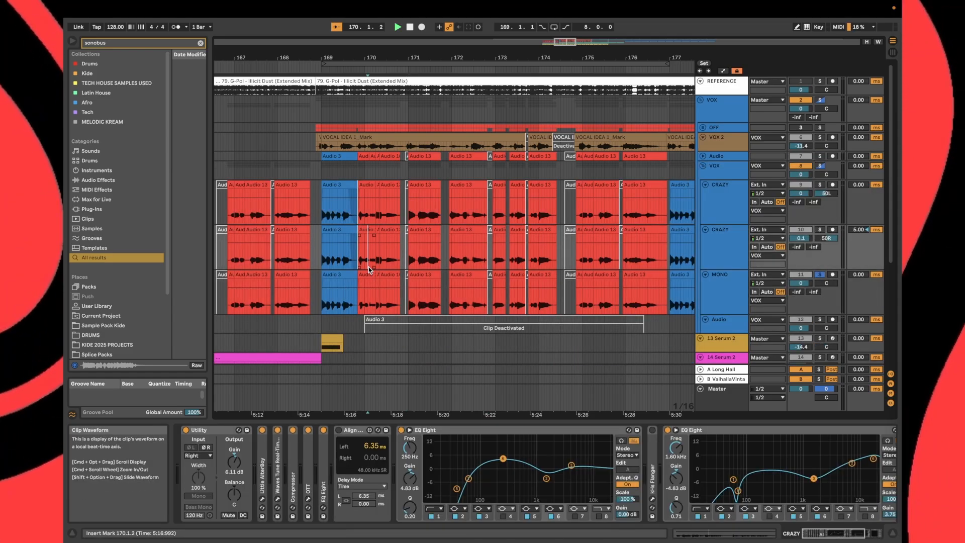
{"action": "key", "text": "space"}
{"action": "left_click", "coordinate": [433, 277]}
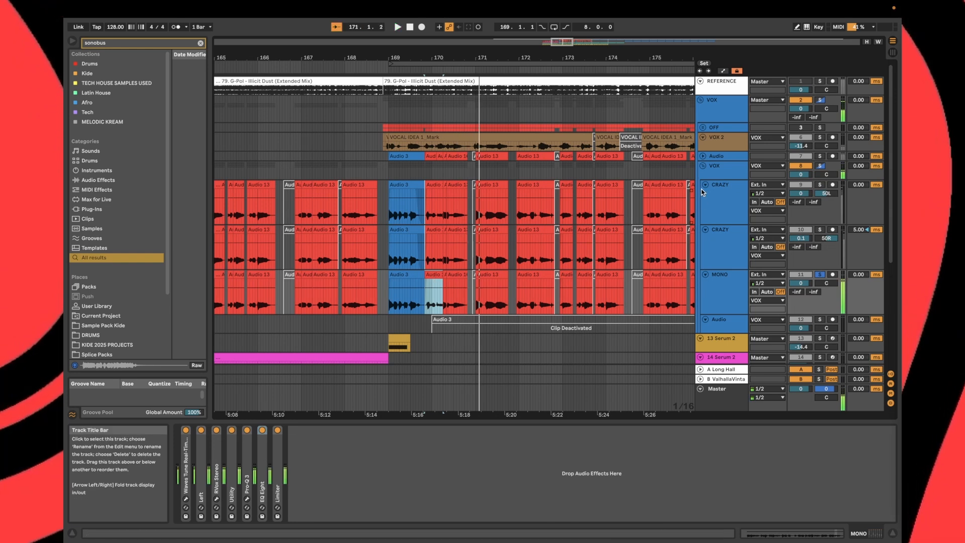
Delete the KClip3 device from the inner VOX group's chain and fold its Pro-L 2 and Gate devices
{"action": "left_click", "coordinate": [722, 171]}
{"action": "left_click", "coordinate": [557, 433]}
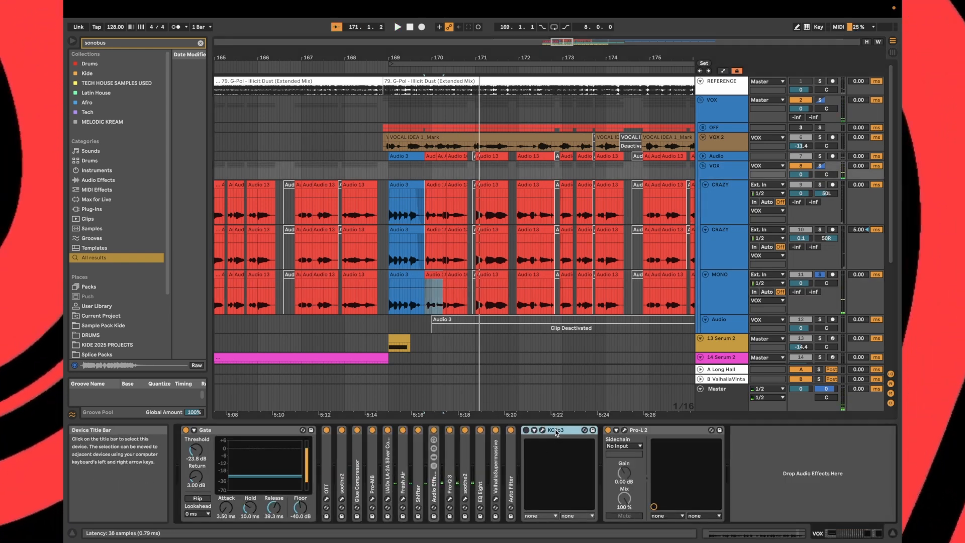
{"action": "key", "text": "Delete"}
{"action": "double_click", "coordinate": [584, 431]}
{"action": "double_click", "coordinate": [282, 430]}
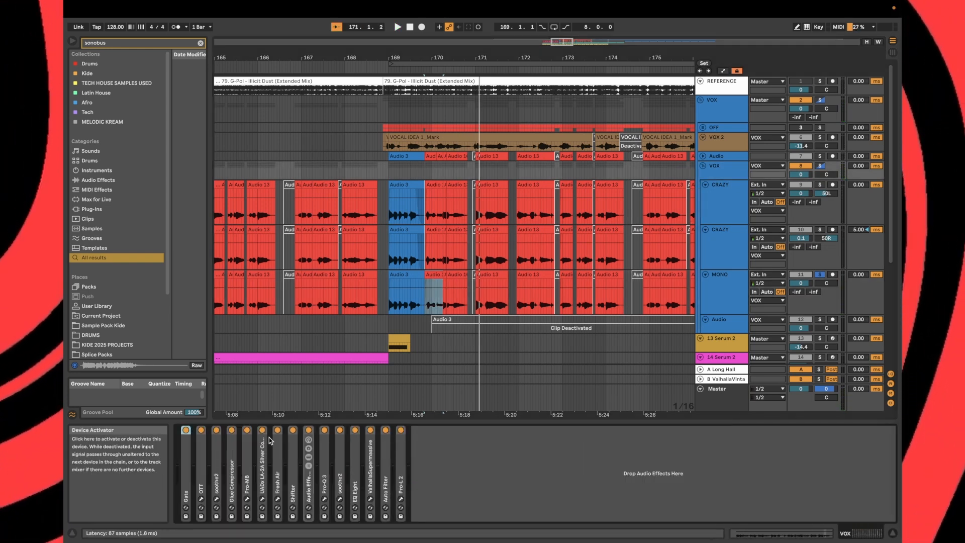
Examine the soloed reference in the master's enlarged Spectrum during playback, then listen to the full mix from just before bar 169
{"action": "left_click", "coordinate": [383, 391]}
{"action": "key", "text": "space"}
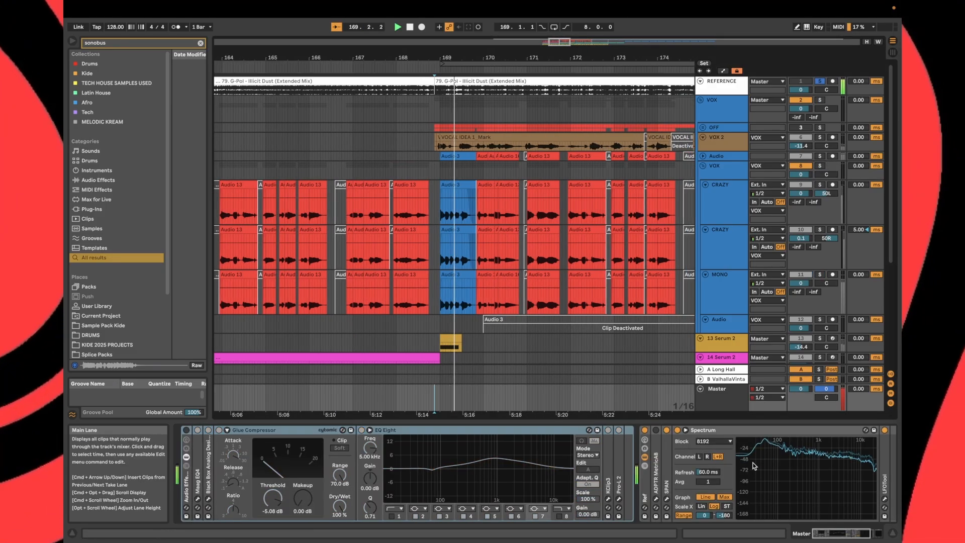
{"action": "left_click", "coordinate": [685, 430]}
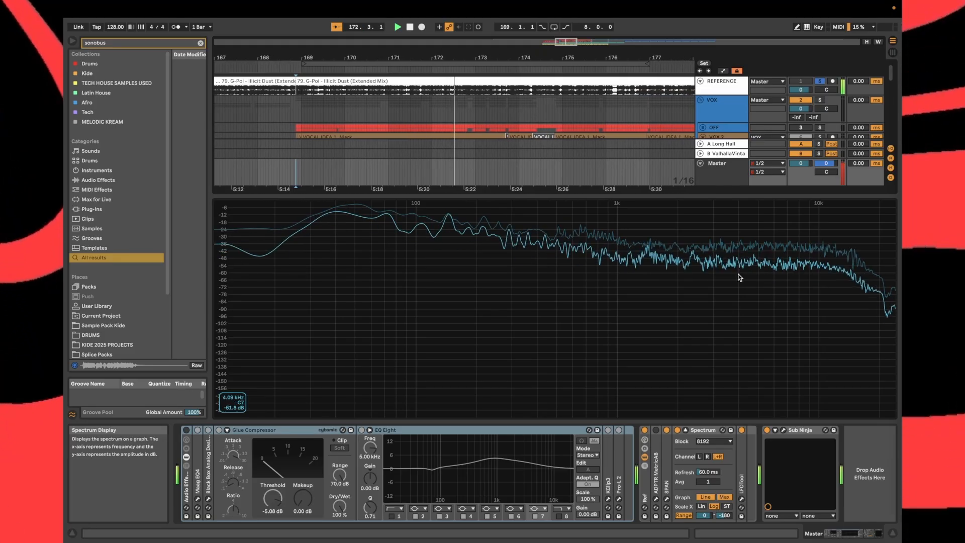
{"action": "double_click", "coordinate": [355, 227]}
{"action": "key", "text": "space"}
{"action": "key", "text": "space"}
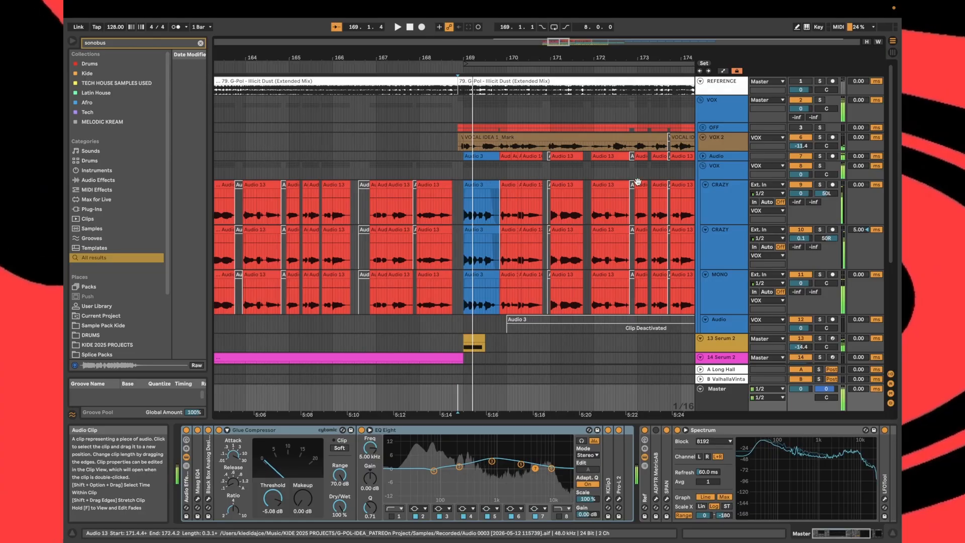
Review the inner VOX group's chain and inspect the Waves Tune Real-Time settings on the MONO track
{"action": "left_click", "coordinate": [718, 175]}
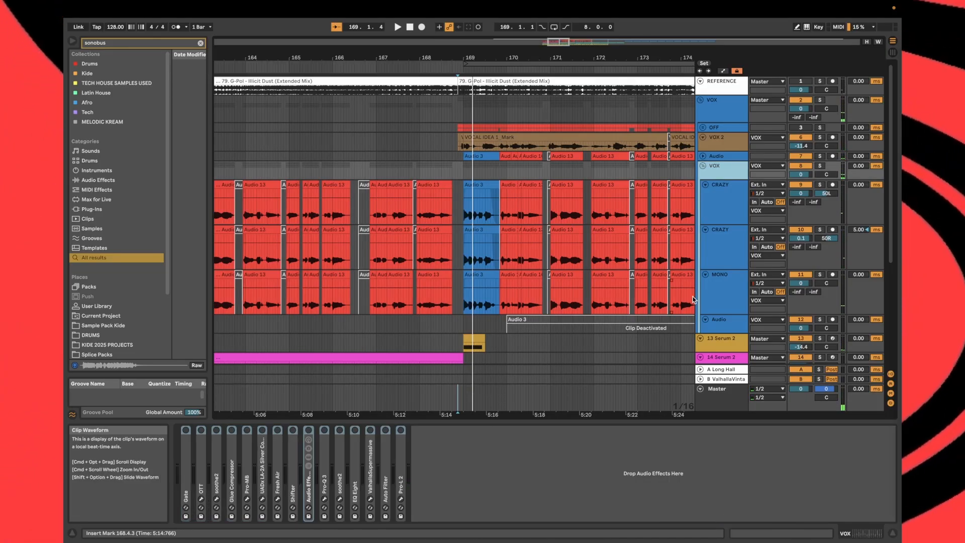
{"action": "left_click", "coordinate": [709, 290]}
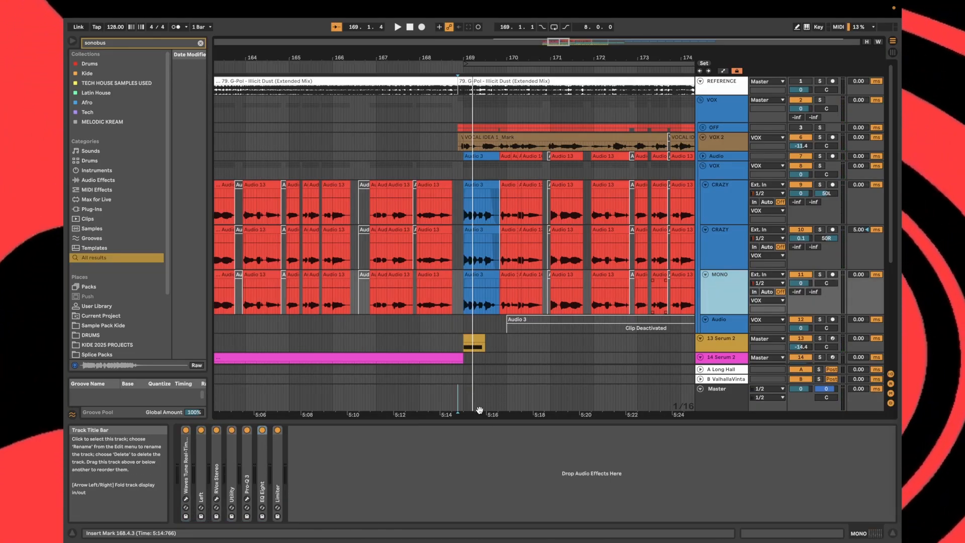
{"action": "double_click", "coordinate": [186, 470]}
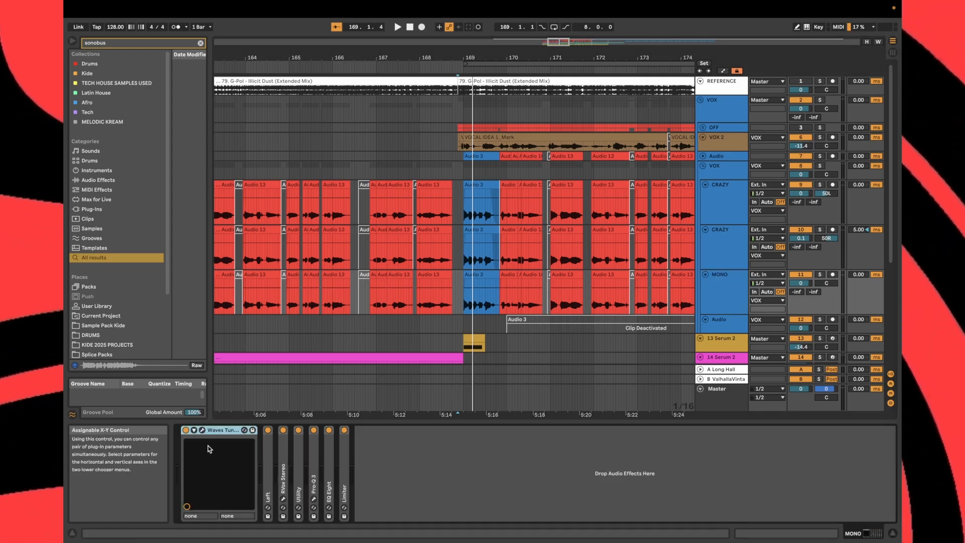
{"action": "double_click", "coordinate": [220, 431]}
{"action": "left_click", "coordinate": [186, 500]}
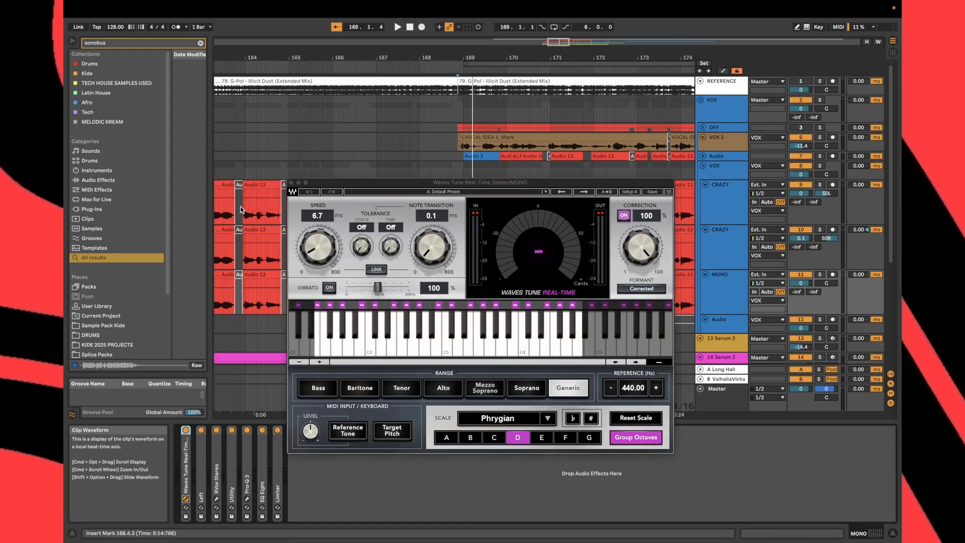
{"action": "left_click", "coordinate": [292, 184]}
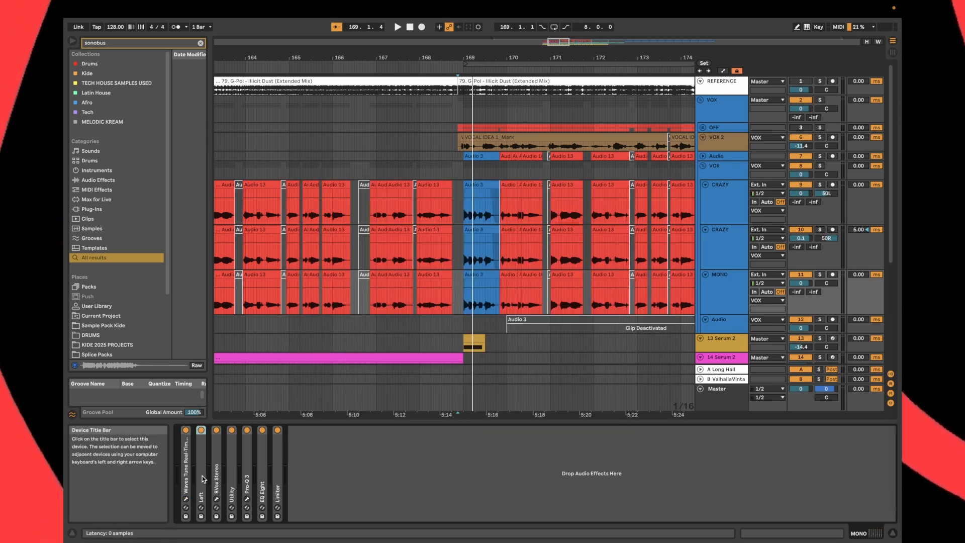
Show the MONO track's Left utility settings and highlight the Audio 3 clip from 169.1.1 to 169.3.4
{"action": "left_click", "coordinate": [204, 462]}
{"action": "double_click", "coordinate": [202, 460]}
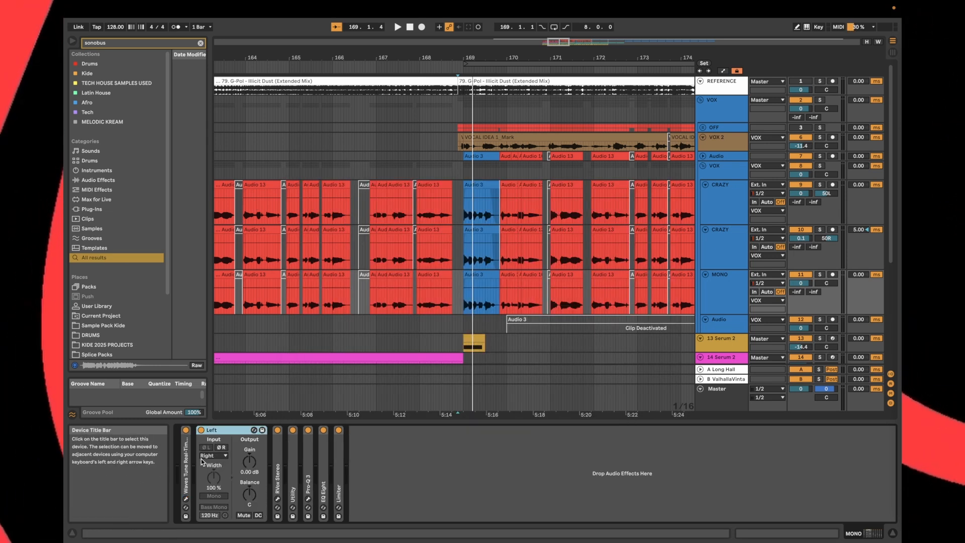
{"action": "scroll", "coordinate": [439, 330], "scroll_direction": "up", "scroll_amount": 5}
{"action": "left_click_drag", "start_coordinate": [454, 288], "coordinate": [571, 290]}
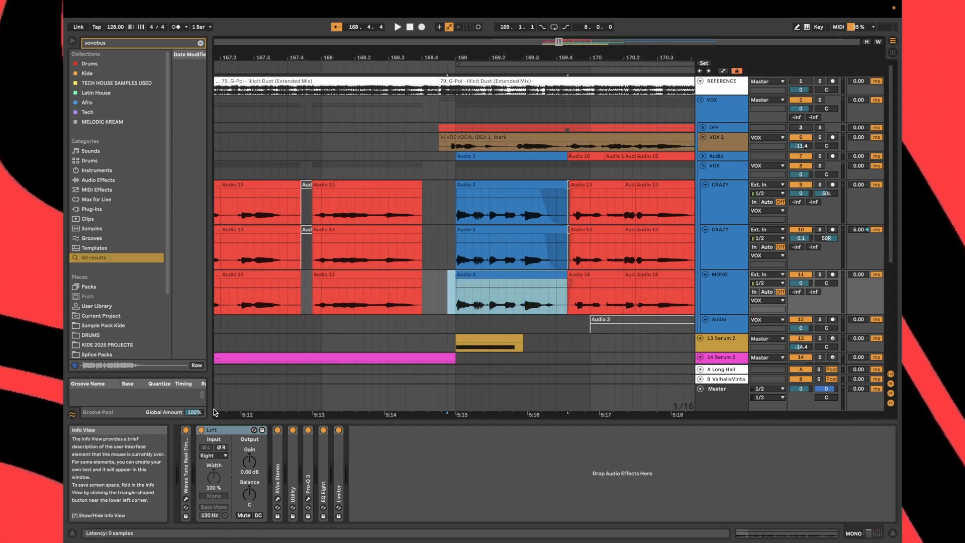
{"action": "left_click_drag", "start_coordinate": [457, 307], "coordinate": [546, 308]}
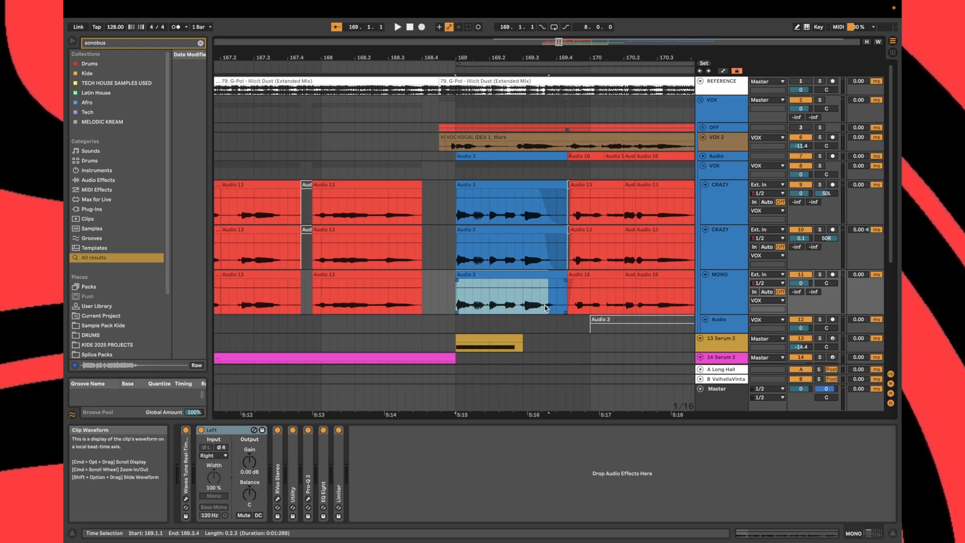
Inspect the MONO track's RVox Stereo compression and gain settings while the vocal plays from 169.1.1
{"action": "double_click", "coordinate": [278, 461]}
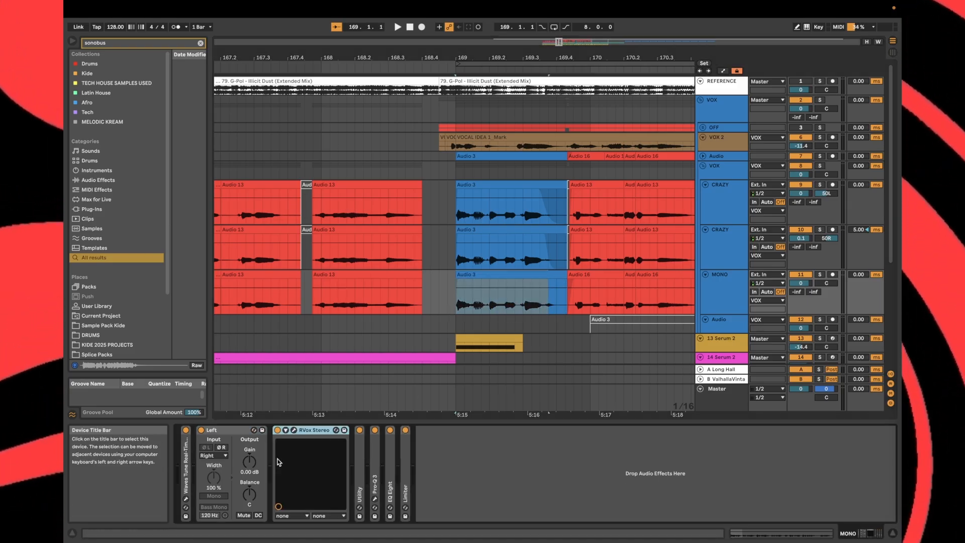
{"action": "left_click", "coordinate": [294, 430]}
{"action": "key", "text": "space"}
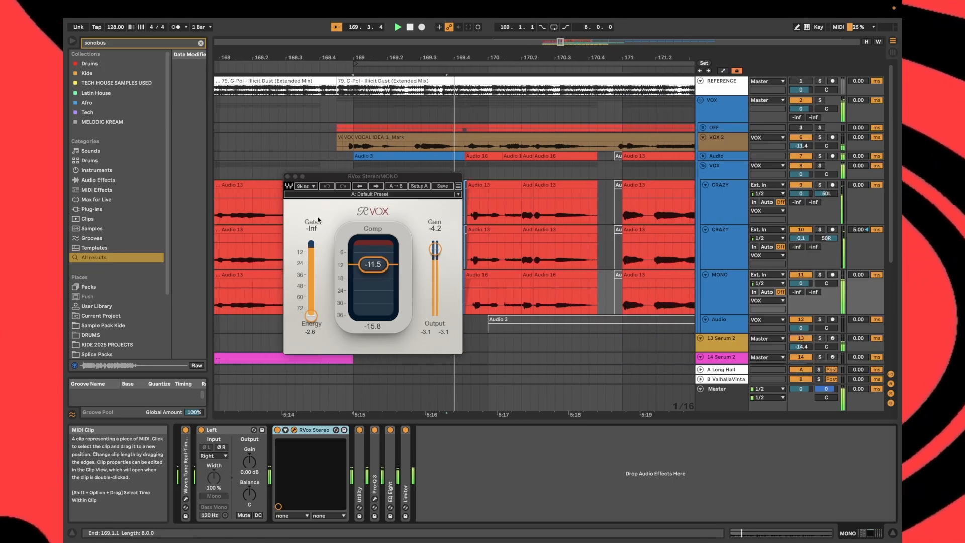
{"action": "left_click", "coordinate": [288, 177]}
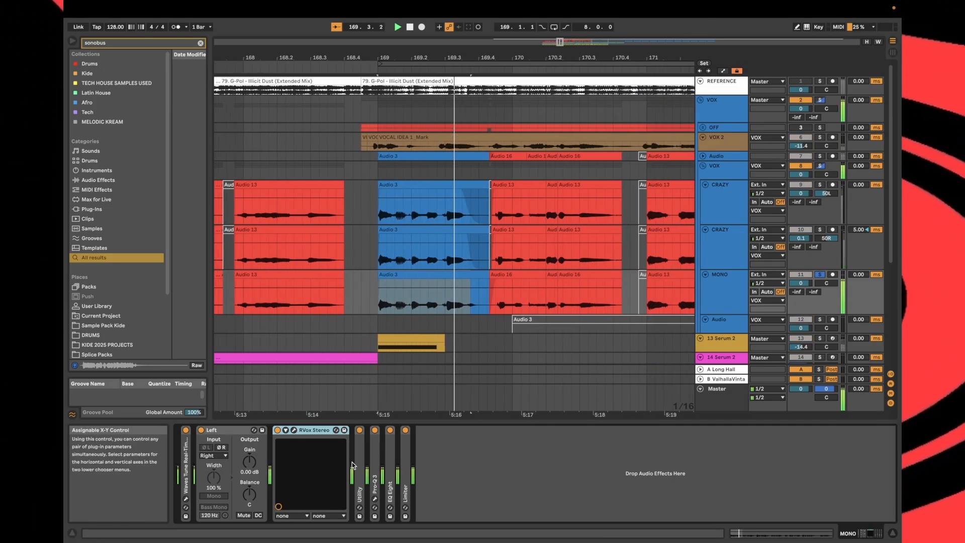
Unfold the MONO track's Utility and Pro-Q 3 devices and open the Pro-Q 3 window
{"action": "double_click", "coordinate": [360, 462]}
{"action": "double_click", "coordinate": [435, 463]}
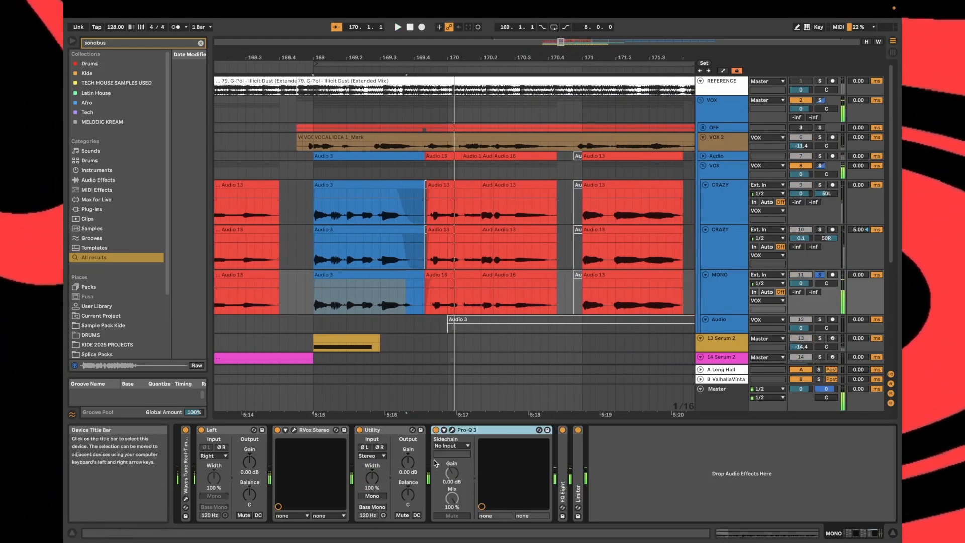
{"action": "left_click", "coordinate": [448, 431]}
Deepen the dynamic cut of the Pro-Q 3 band at 79.865 Hz during playback, check the low shelf band and close the plug-in
{"action": "mouse_move", "coordinate": [435, 305]}
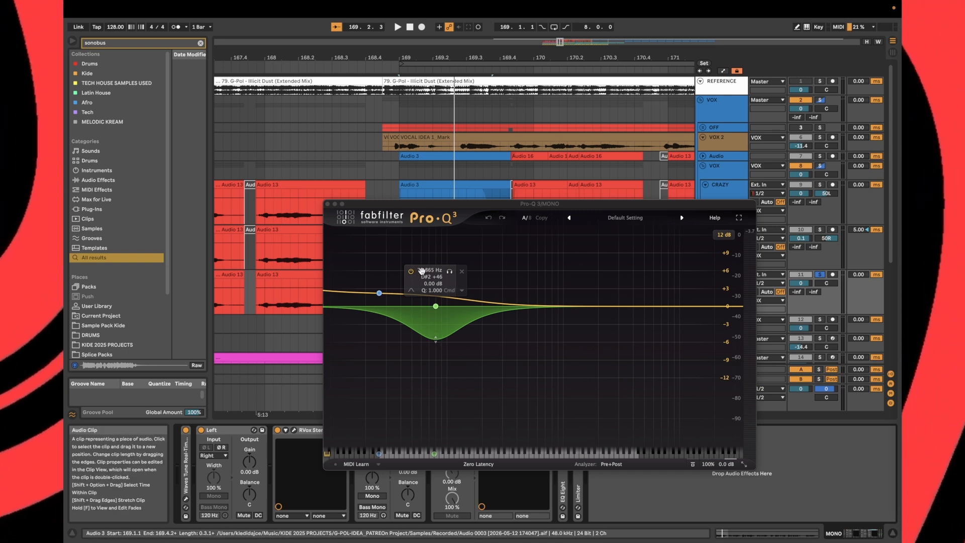
{"action": "key", "text": "space"}
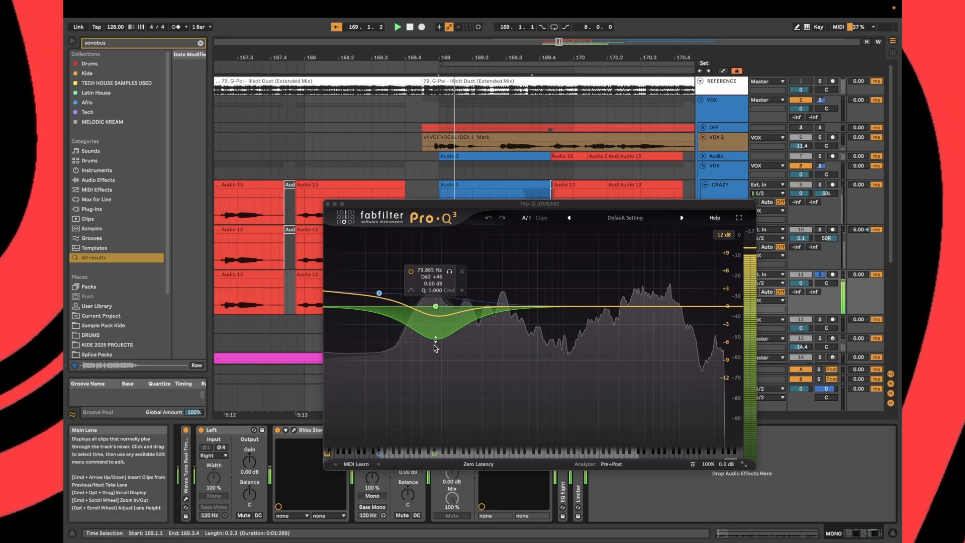
{"action": "left_click", "coordinate": [435, 347]}
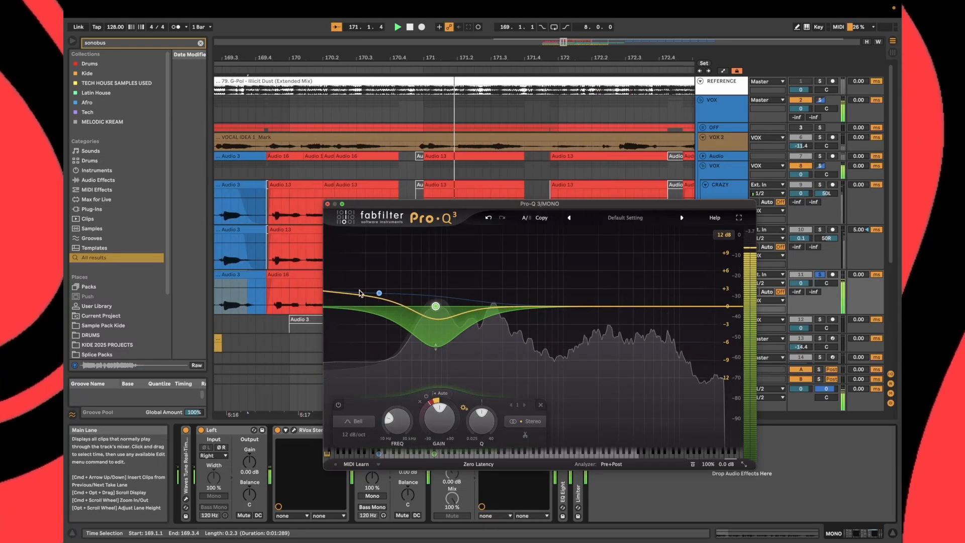
{"action": "left_click", "coordinate": [379, 293]}
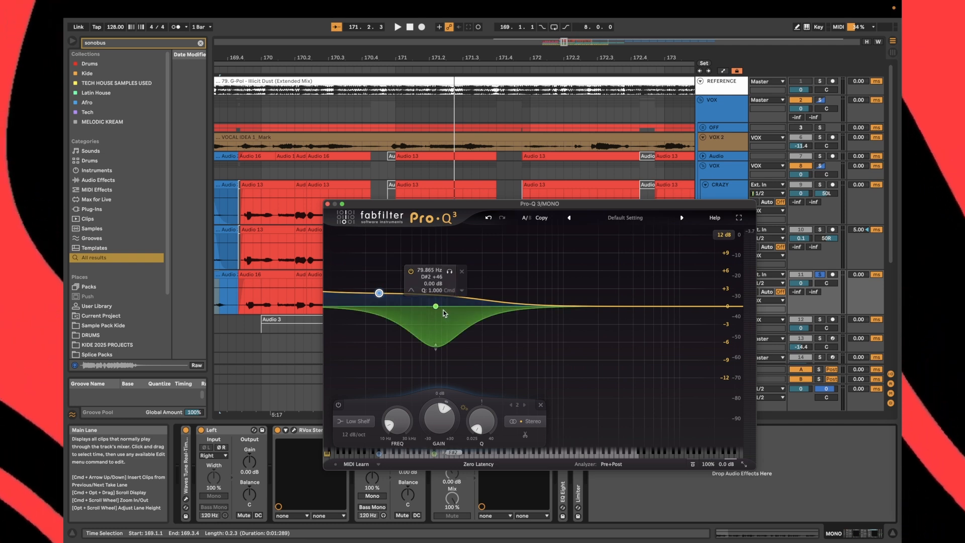
{"action": "left_click", "coordinate": [328, 204]}
Play the MONO vocal from 169.1.1 and unfold its EQ Eight and Limiter to examine their settings
{"action": "key", "text": "space"}
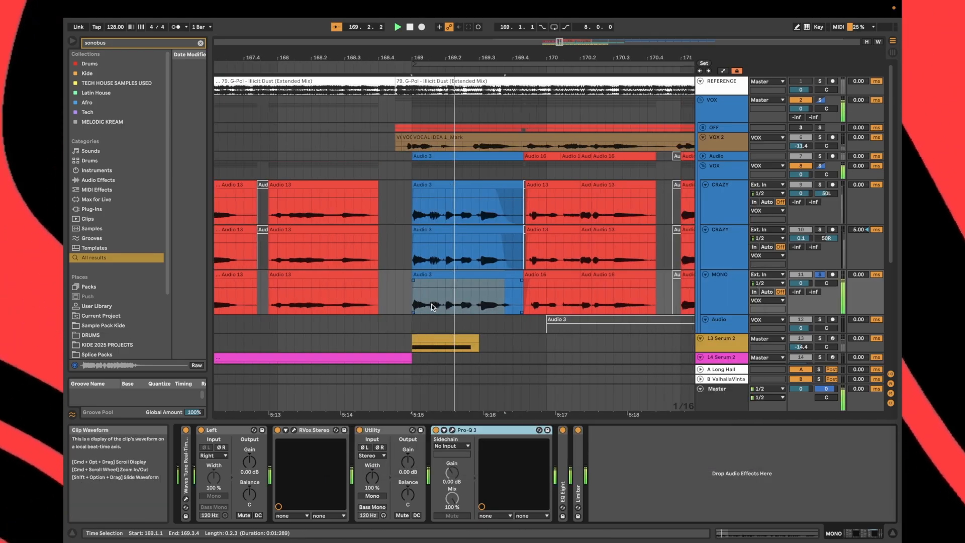
{"action": "key", "text": "space"}
{"action": "double_click", "coordinate": [562, 488]}
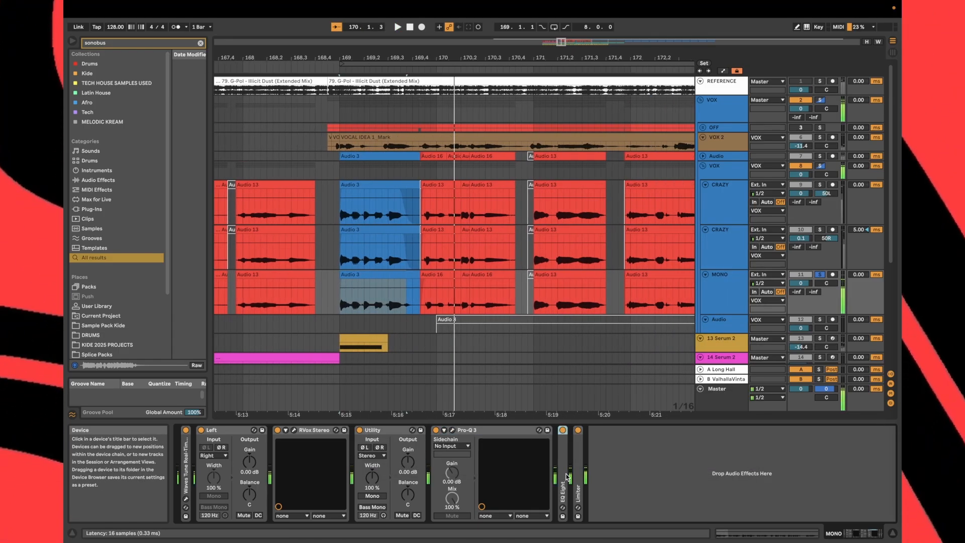
{"action": "key", "text": "space"}
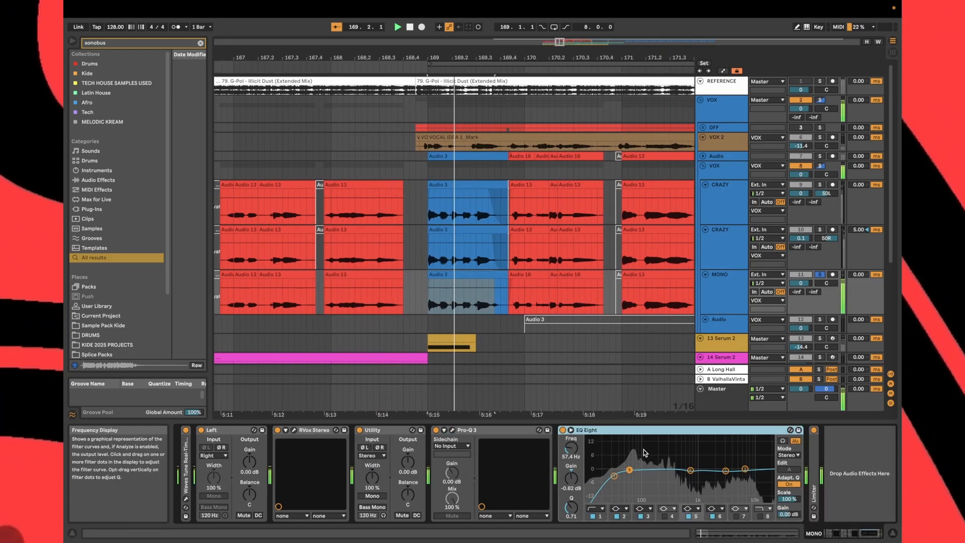
{"action": "double_click", "coordinate": [814, 462]}
{"action": "key", "text": "space"}
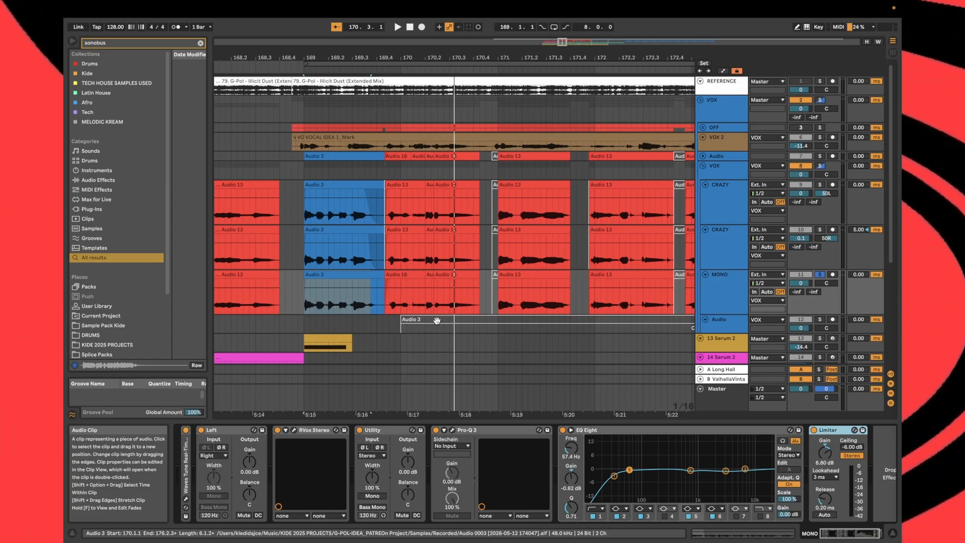
Examine the MONO clips from bar 169 to 171 up close, then play the soloed vocal from 169.1.1
{"action": "scroll", "coordinate": [468, 317], "scroll_direction": "up", "scroll_amount": 3}
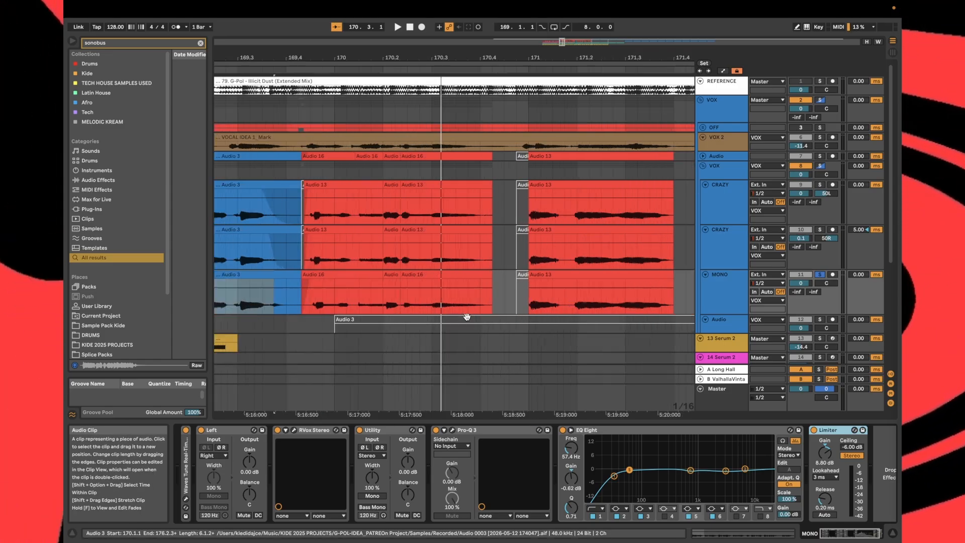
{"action": "scroll", "coordinate": [445, 313], "scroll_direction": "left", "scroll_amount": 3}
{"action": "scroll", "coordinate": [321, 306], "scroll_direction": "up", "scroll_amount": 3}
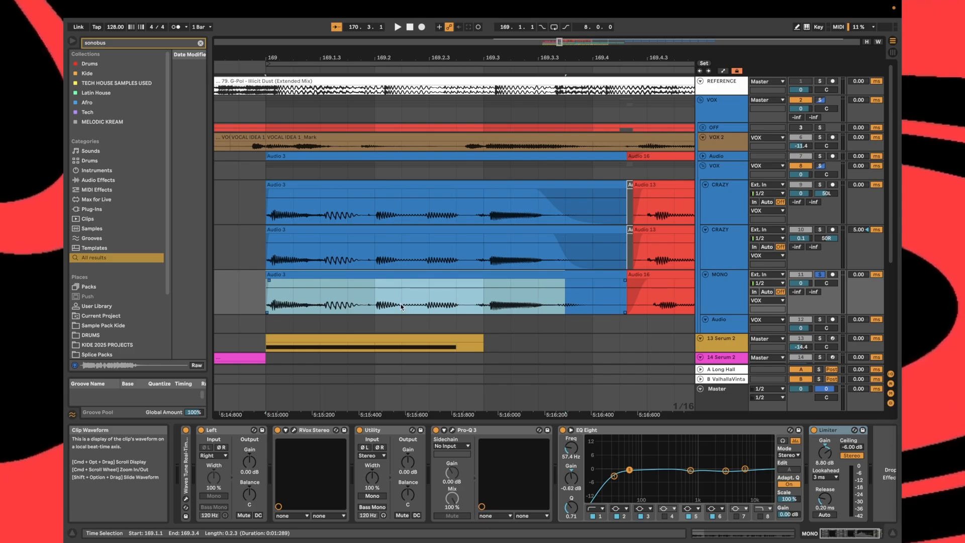
{"action": "scroll", "coordinate": [421, 304], "scroll_direction": "down", "scroll_amount": 4}
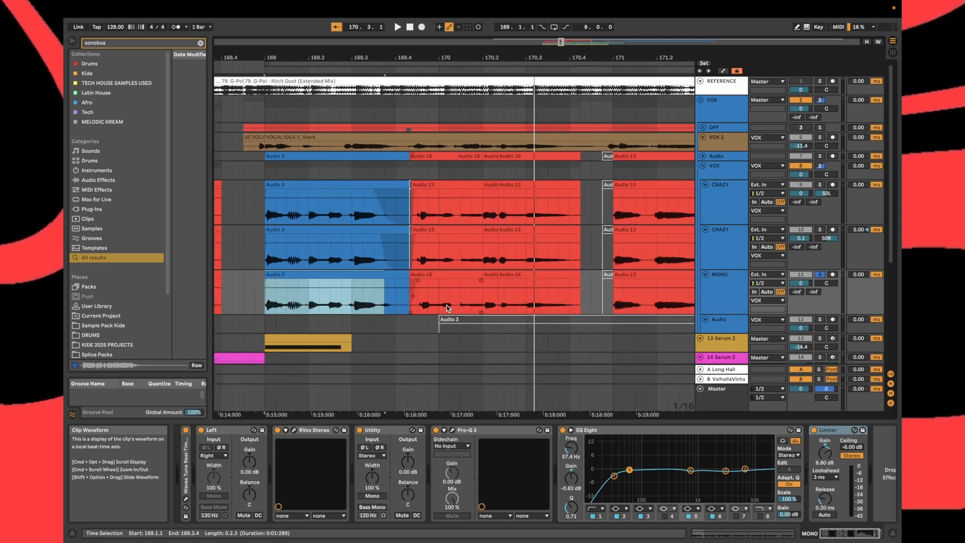
{"action": "scroll", "coordinate": [457, 288], "scroll_direction": "down", "scroll_amount": 4}
{"action": "scroll", "coordinate": [469, 279], "scroll_direction": "left", "scroll_amount": 2}
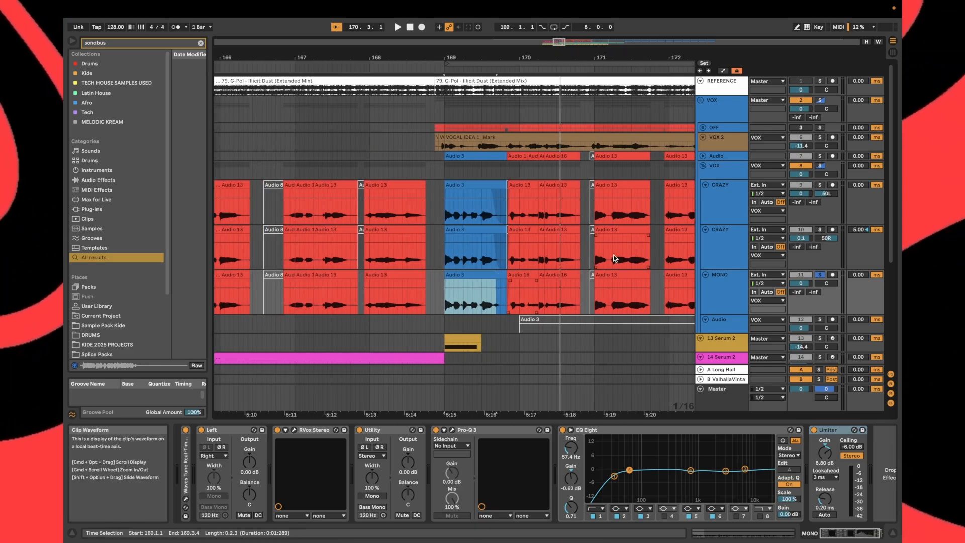
{"action": "left_click", "coordinate": [445, 297]}
{"action": "key", "text": "space"}
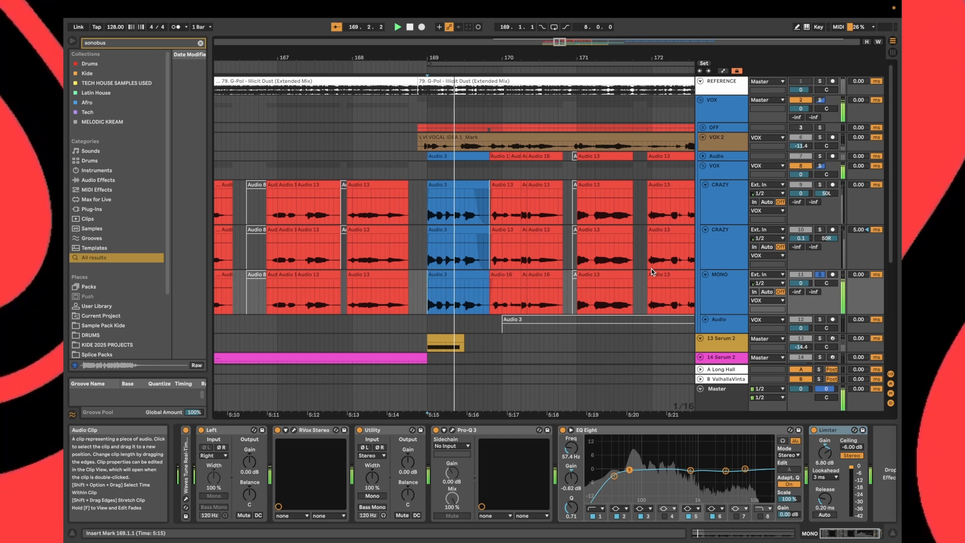
Remove the switched-off Align Delay from the device chain of the CRAZY track panned 50R
{"action": "left_click", "coordinate": [717, 250]}
{"action": "scroll", "coordinate": [556, 252], "scroll_direction": "left", "scroll_amount": 2}
{"action": "left_click", "coordinate": [730, 246]}
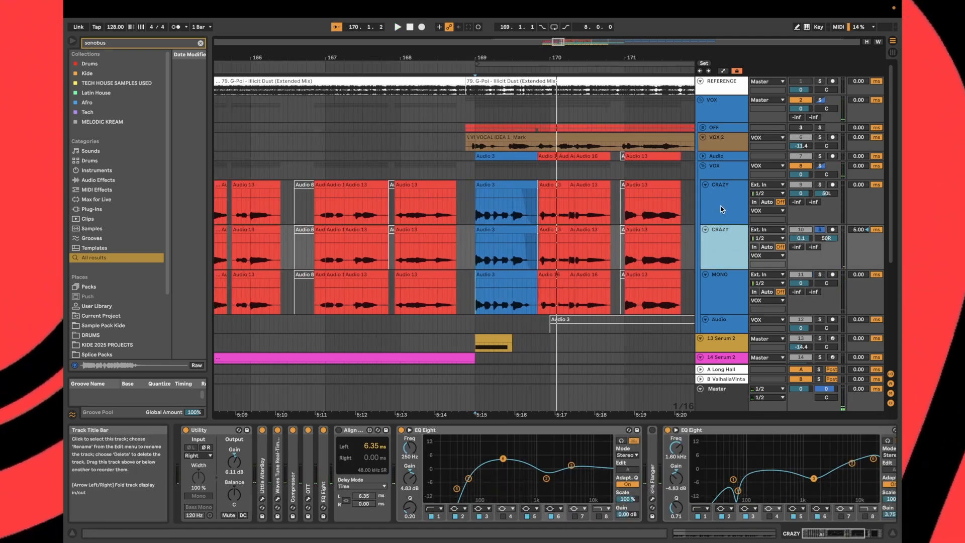
{"action": "left_click", "coordinate": [363, 430]}
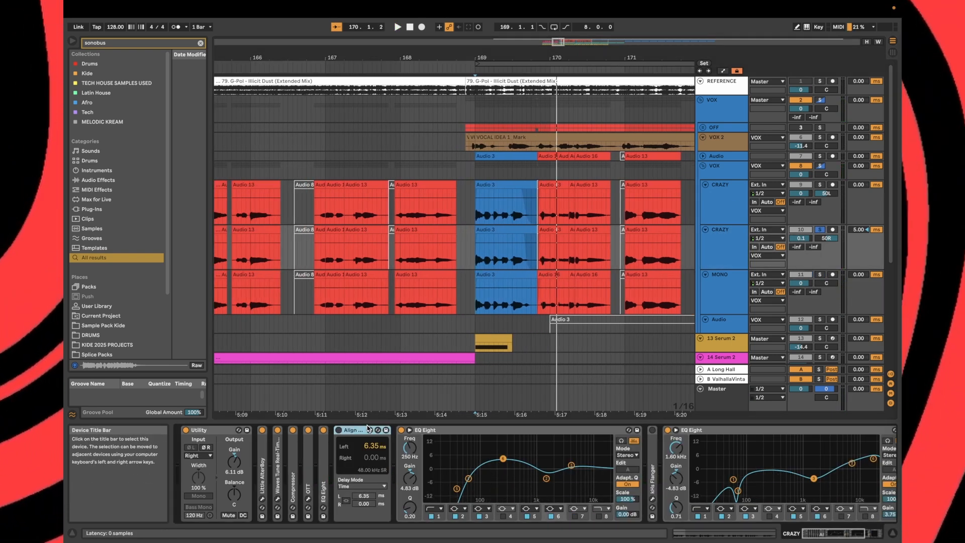
{"action": "key", "text": "Delete"}
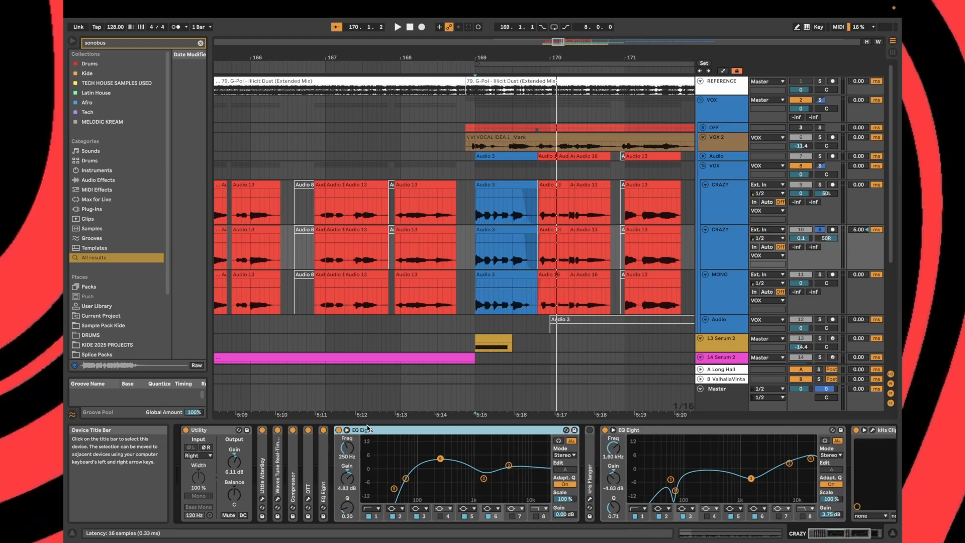
Open Little AlterBoy on the CRAZY track panned 50R and play the soloed vocal to hear its pitch and formant shift
{"action": "left_click", "coordinate": [261, 501]}
{"action": "key", "text": "space"}
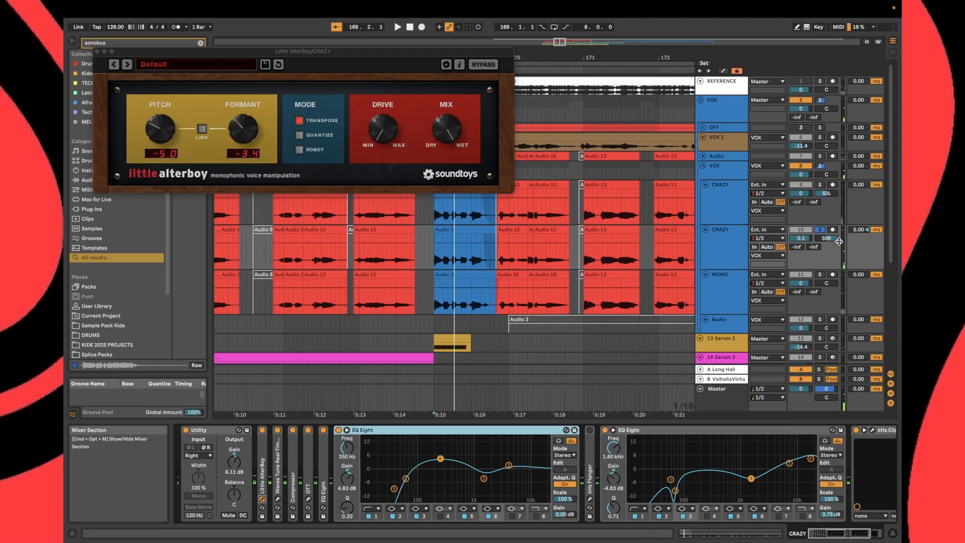
{"action": "key", "text": "space"}
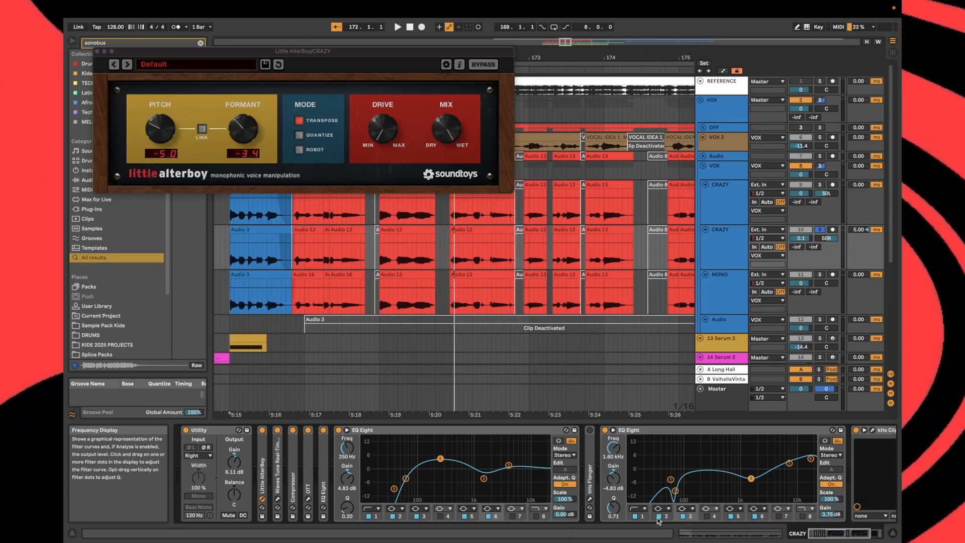
{"action": "key", "text": "space"}
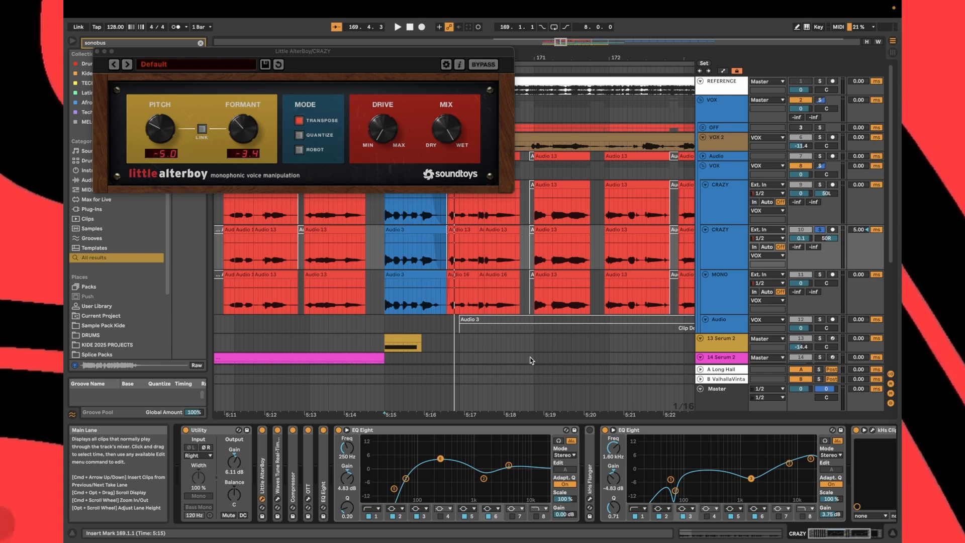
{"action": "key", "text": "space"}
{"action": "key", "text": "space"}
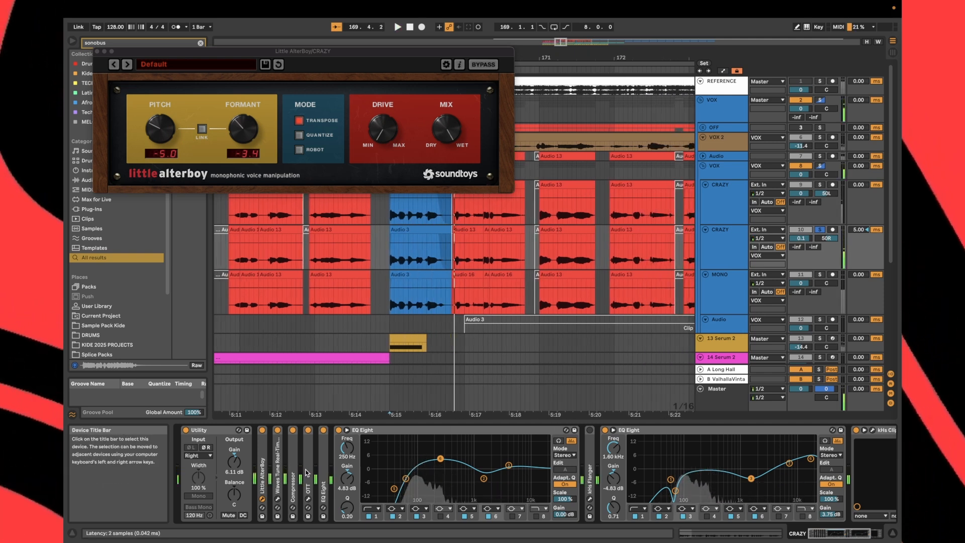
Unfold OTT and Compressor on the 50R CRAZY track to examine their settings, and close the open plug-in windows
{"action": "double_click", "coordinate": [307, 473]}
{"action": "left_click", "coordinate": [324, 431]}
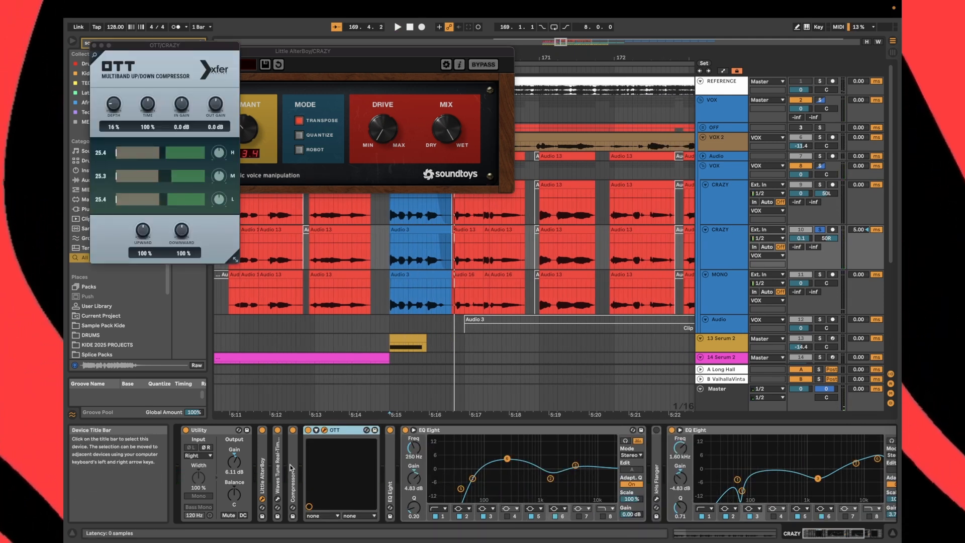
{"action": "double_click", "coordinate": [293, 482]}
{"action": "key", "text": "space"}
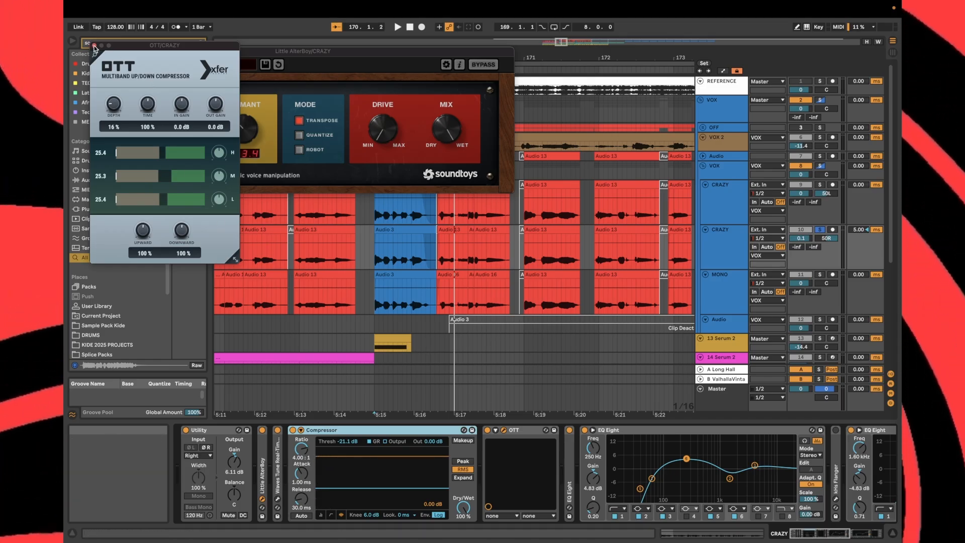
{"action": "left_click", "coordinate": [95, 46]}
{"action": "left_click", "coordinate": [97, 51]}
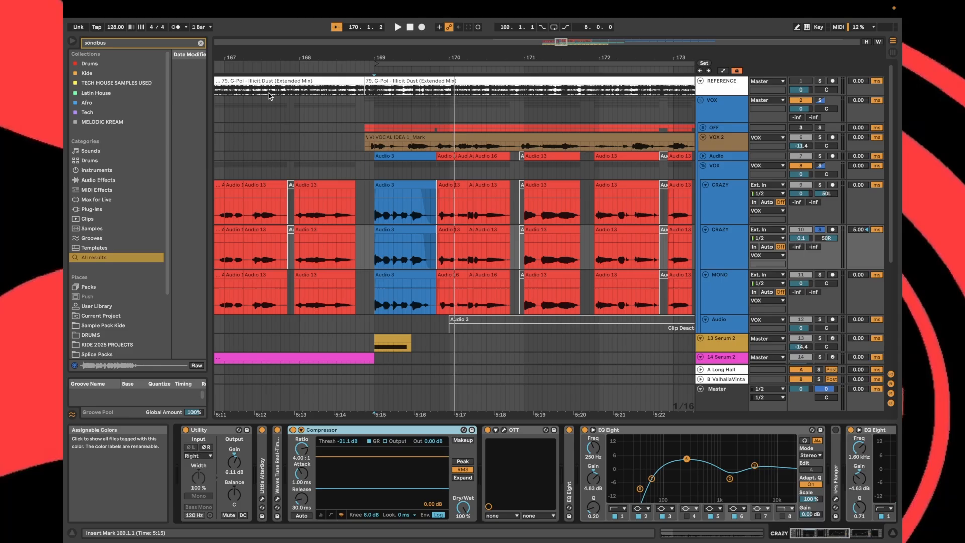
Play the 50R CRAZY vocal while examining its EQ Eights and kHs Clipper threshold, closing the Clipper window after the check
{"action": "scroll", "coordinate": [712, 457], "scroll_direction": "right", "scroll_amount": 5}
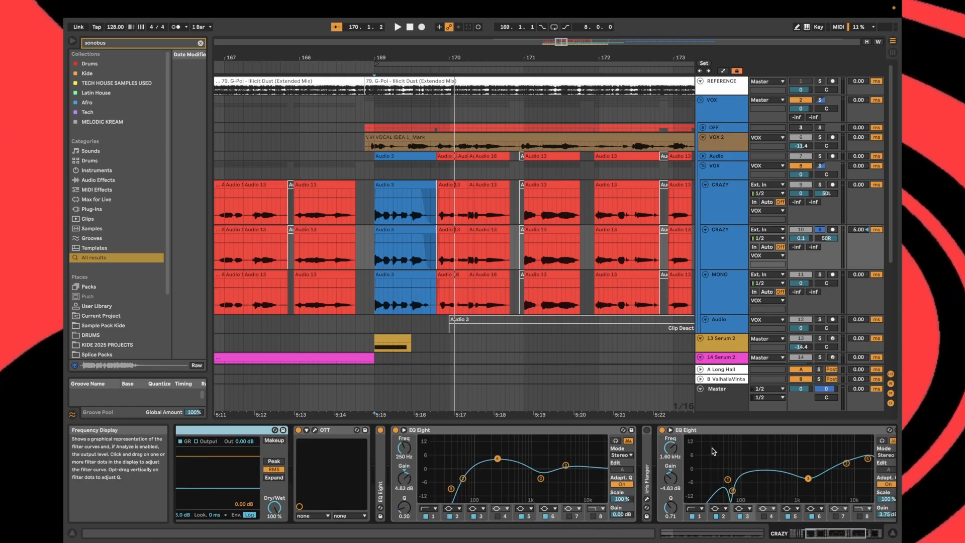
{"action": "key", "text": "space"}
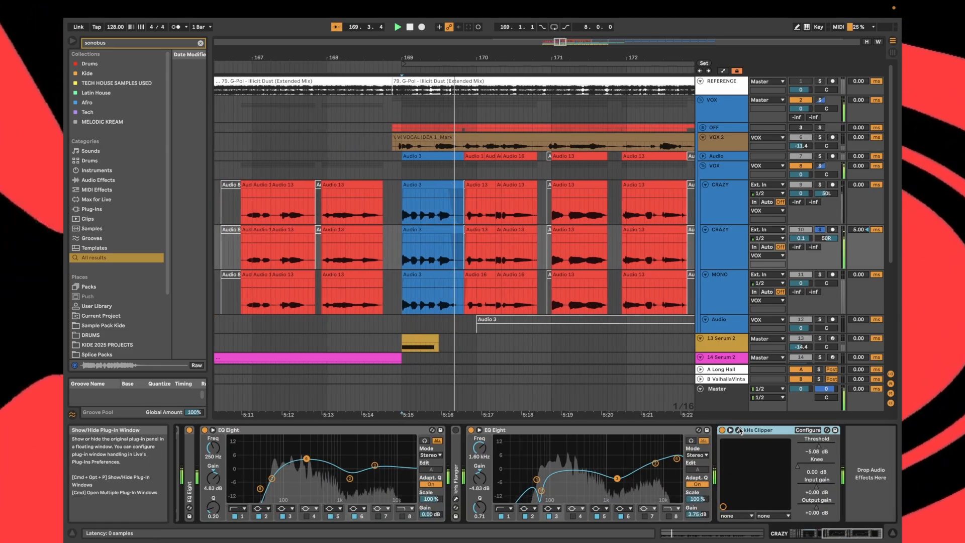
{"action": "left_click", "coordinate": [739, 430]}
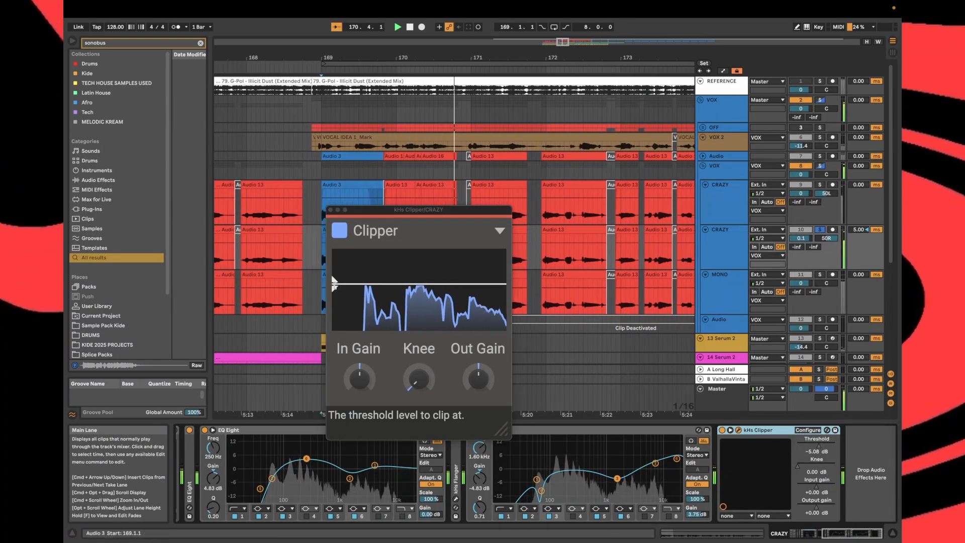
{"action": "left_click", "coordinate": [330, 209]}
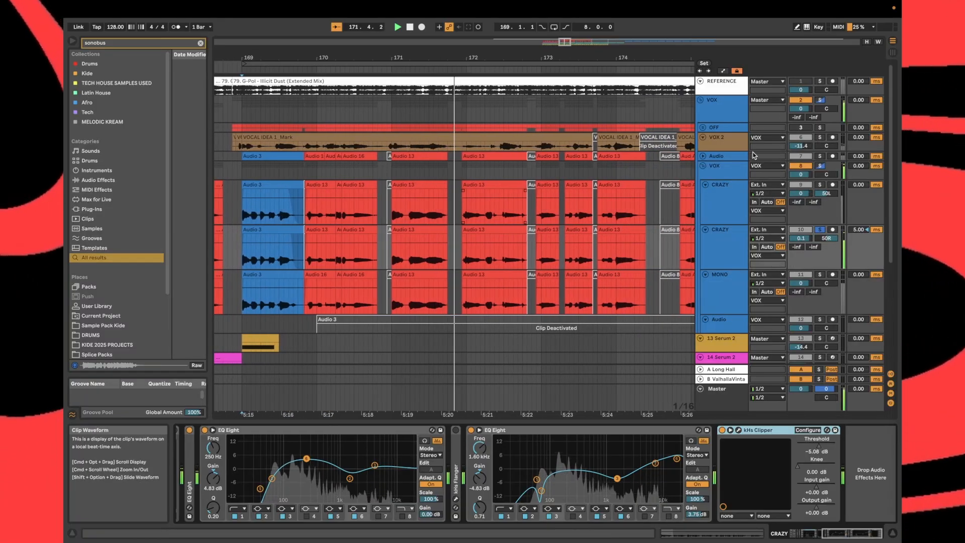
Solo the CRAZY track panned 50L, play it from 169.1.1 and examine its device chain through to kHs Clipper
{"action": "scroll", "coordinate": [421, 227], "scroll_direction": "left", "scroll_amount": 5}
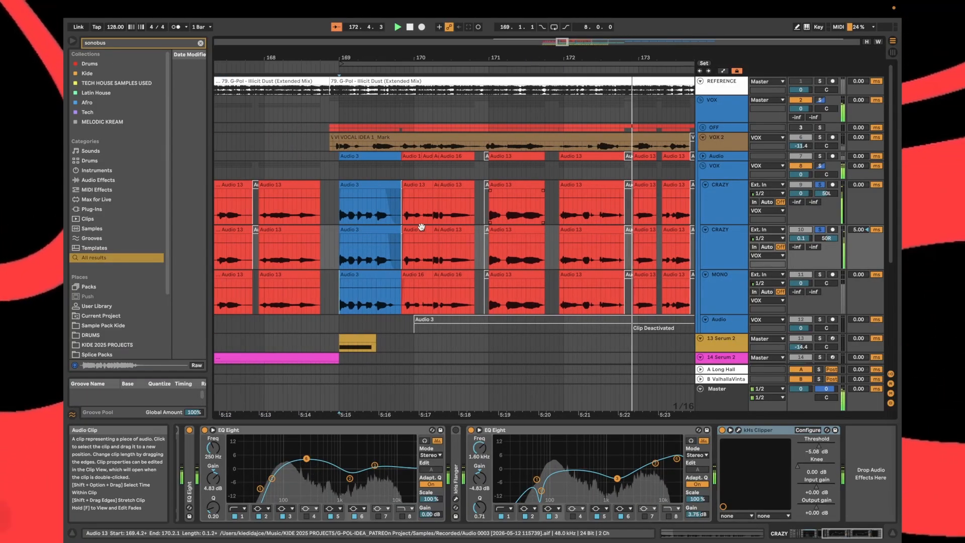
{"action": "left_click", "coordinate": [820, 185]}
{"action": "key", "text": "space"}
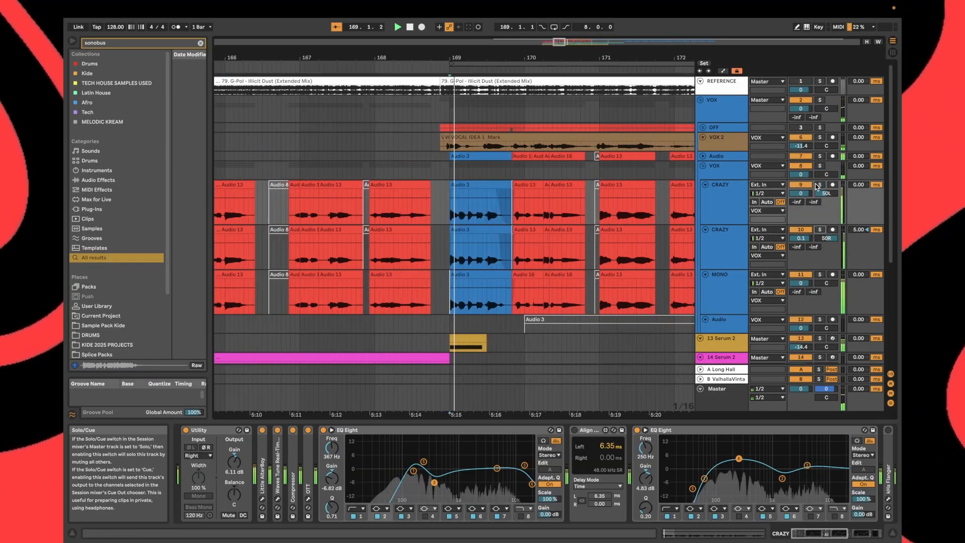
{"action": "left_click", "coordinate": [430, 214]}
{"action": "scroll", "coordinate": [431, 214], "scroll_direction": "up", "scroll_amount": 5}
{"action": "scroll", "coordinate": [431, 214], "scroll_direction": "down", "scroll_amount": 6}
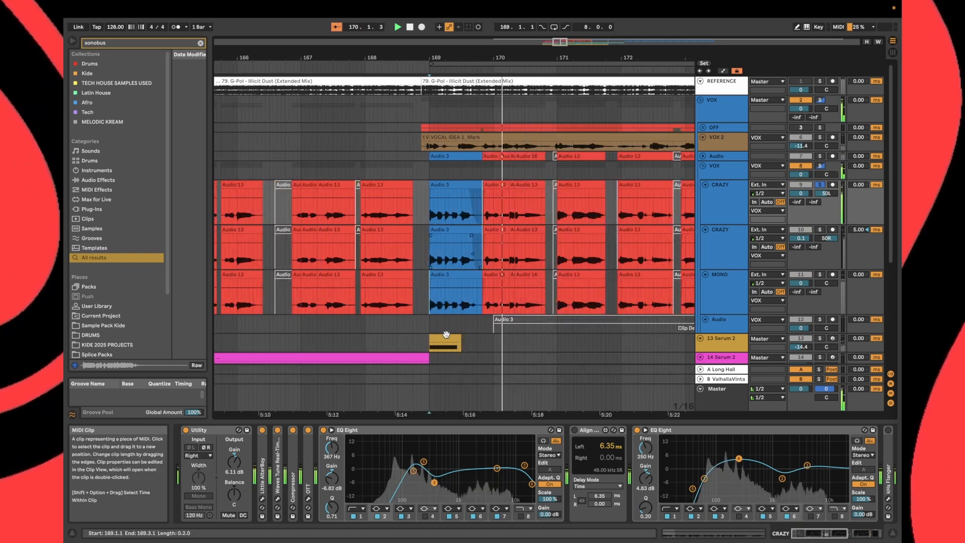
{"action": "scroll", "coordinate": [422, 481], "scroll_direction": "right", "scroll_amount": 1}
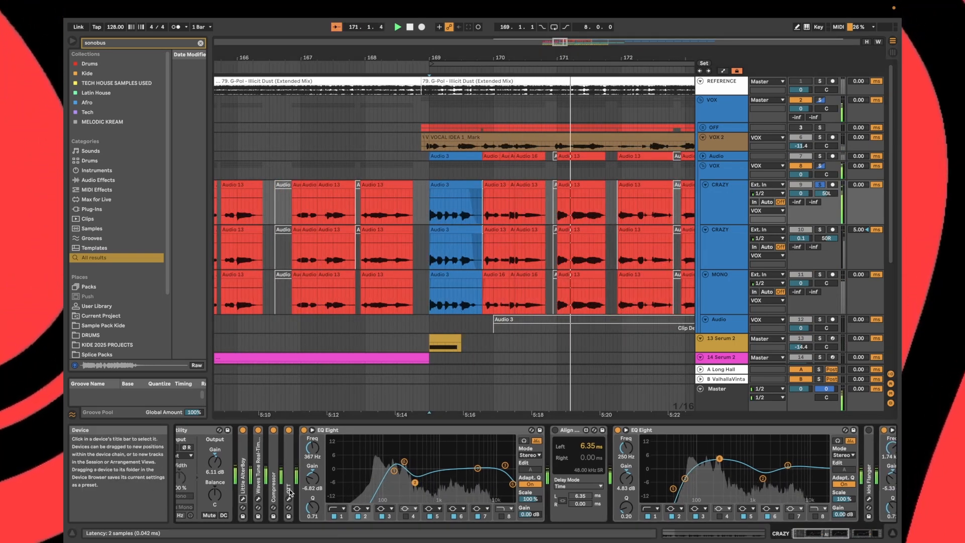
{"action": "scroll", "coordinate": [411, 463], "scroll_direction": "right", "scroll_amount": 10}
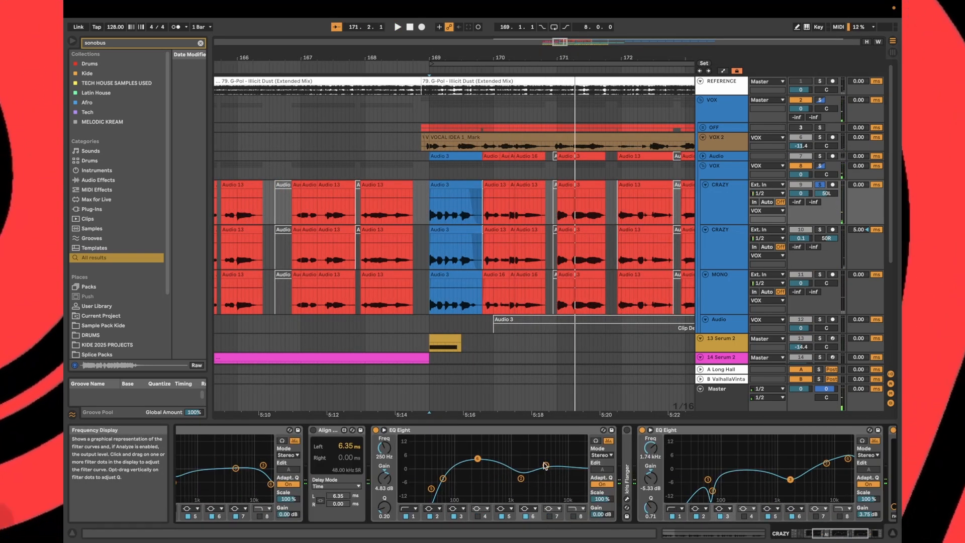
{"action": "scroll", "coordinate": [545, 466], "scroll_direction": "right", "scroll_amount": 6}
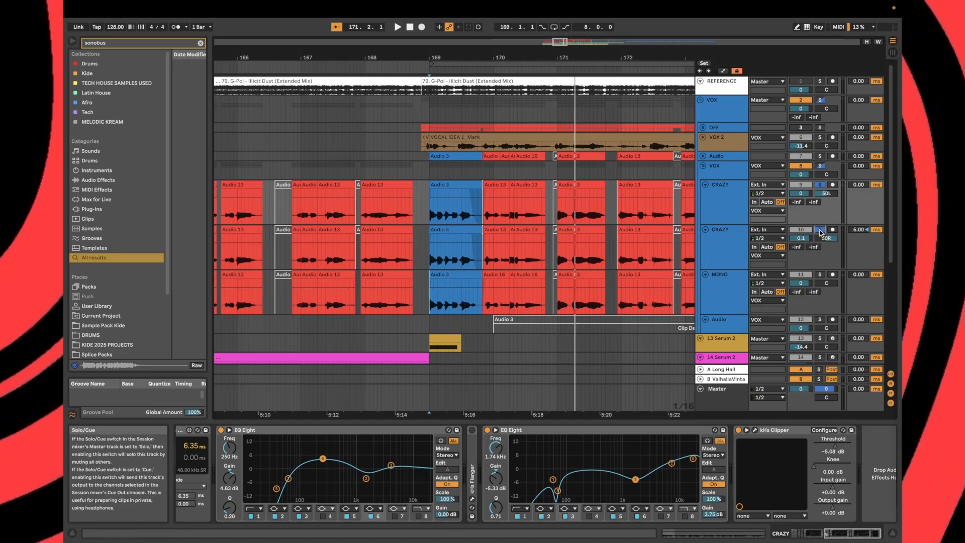
Play both CRAZY tracks soloed together and compare their peak levels in the mixer
{"action": "key", "text": "space"}
{"action": "left_click", "coordinate": [734, 206]}
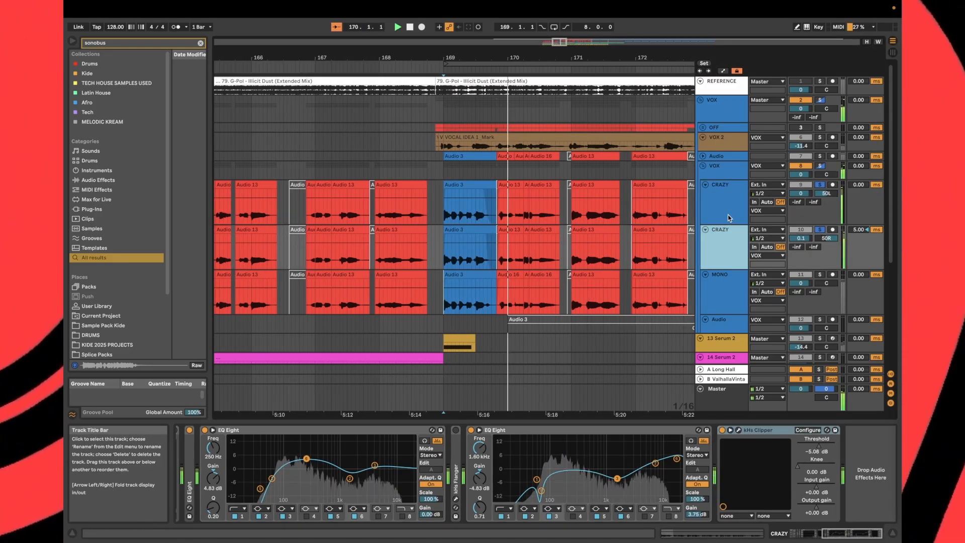
{"action": "left_click", "coordinate": [725, 229], "text": "shift"}
{"action": "left_click", "coordinate": [726, 229]}
{"action": "key", "text": "Tab"}
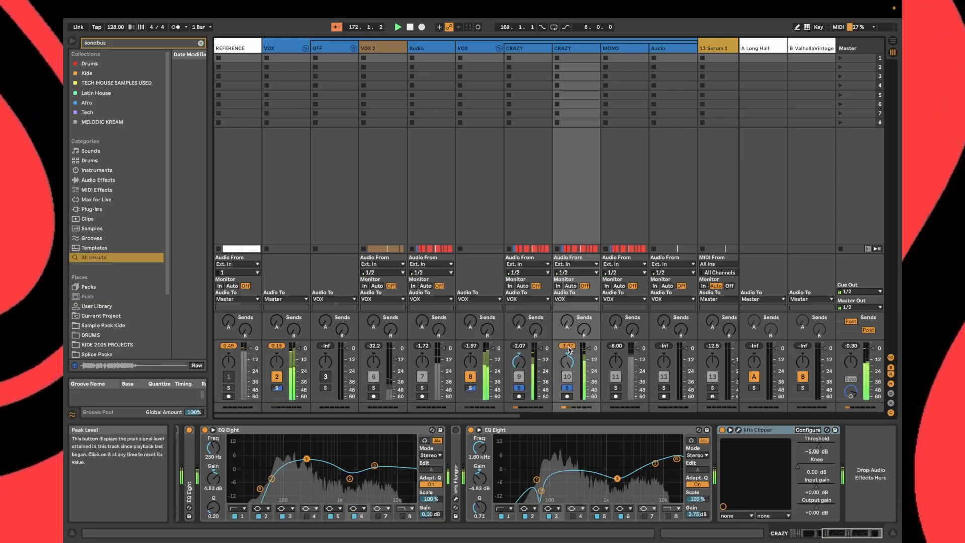
{"action": "key", "text": "Tab"}
{"action": "left_click", "coordinate": [727, 240]}
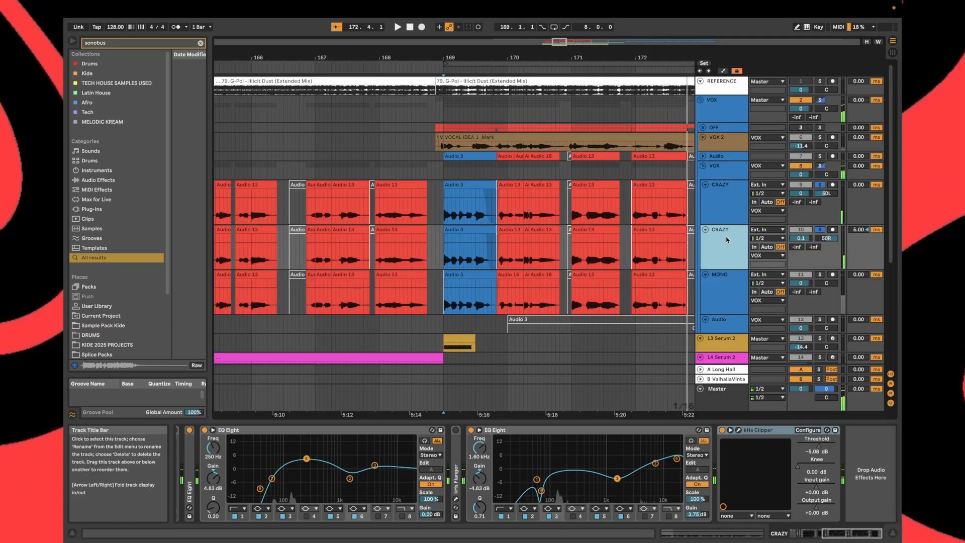
Lower the kHs Clipper threshold on the 50R CRAZY track to -7.96 dB and check its peak level during playback
{"action": "left_click", "coordinate": [738, 431]}
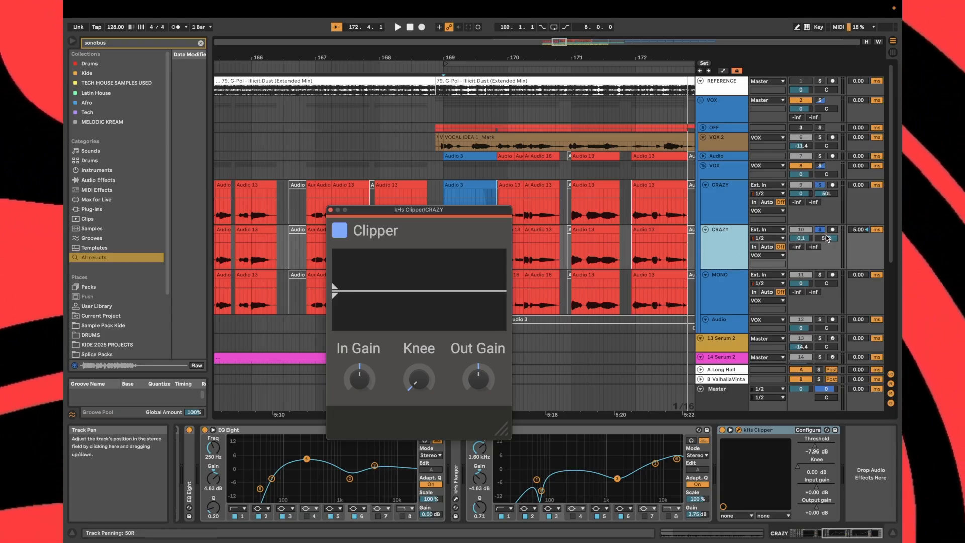
{"action": "key", "text": "Tab"}
{"action": "key", "text": "space"}
{"action": "left_click", "coordinate": [569, 347]}
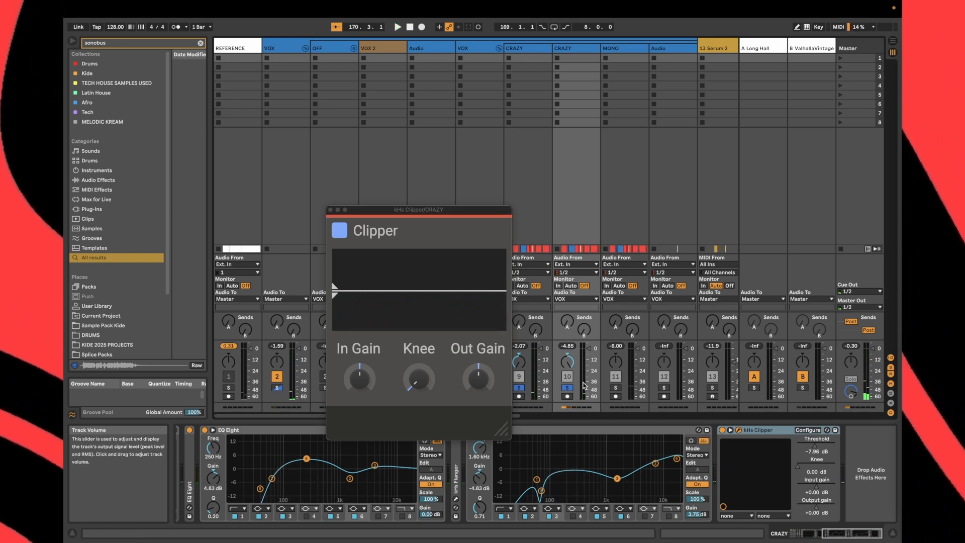
{"action": "key", "text": "space"}
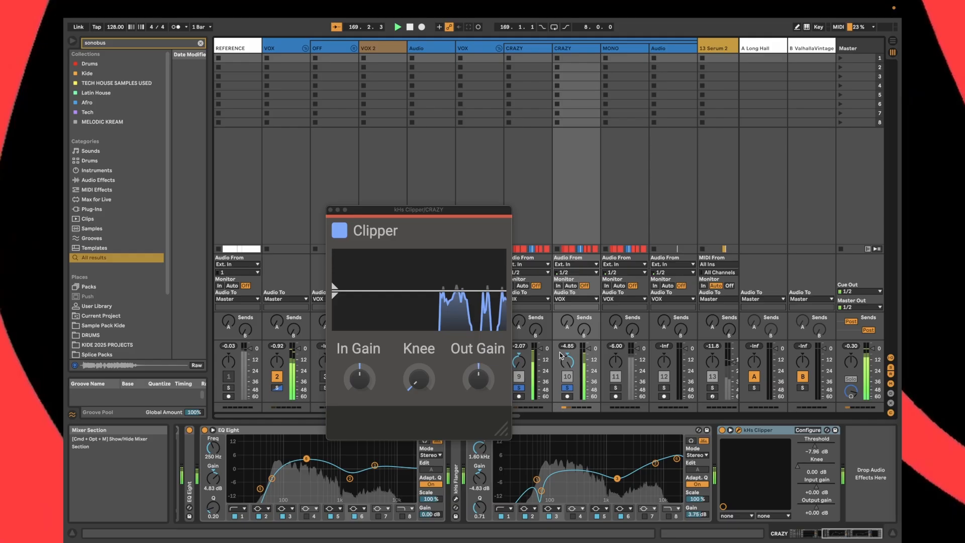
Lower the kHs Clipper threshold on the 50L CRAZY track to -7.16 dB, check its peak level and close the plug-in
{"action": "left_click", "coordinate": [523, 59]}
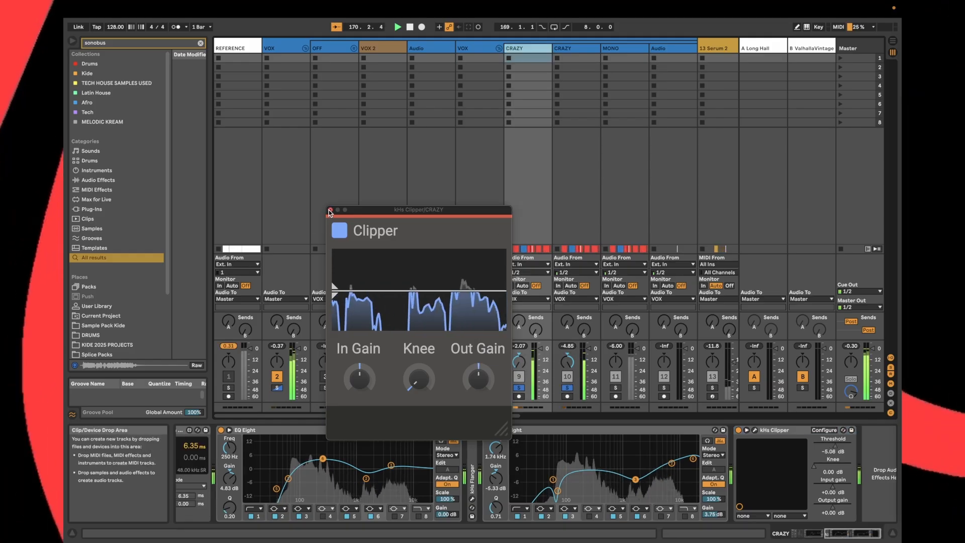
{"action": "left_click", "coordinate": [330, 210]}
{"action": "left_click", "coordinate": [522, 346]}
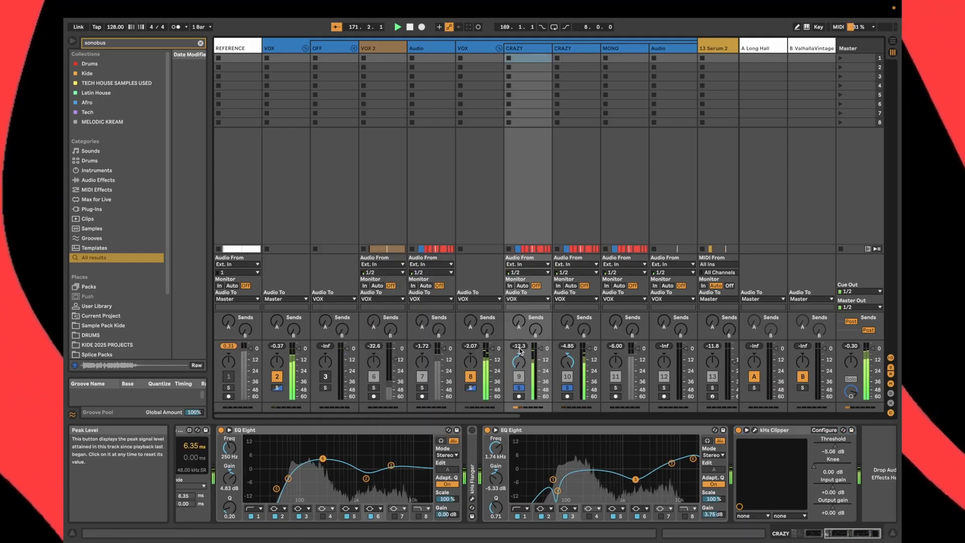
{"action": "left_click", "coordinate": [756, 430]}
{"action": "left_click", "coordinate": [756, 431]}
{"action": "left_click_drag", "start_coordinate": [333, 282], "coordinate": [333, 288]}
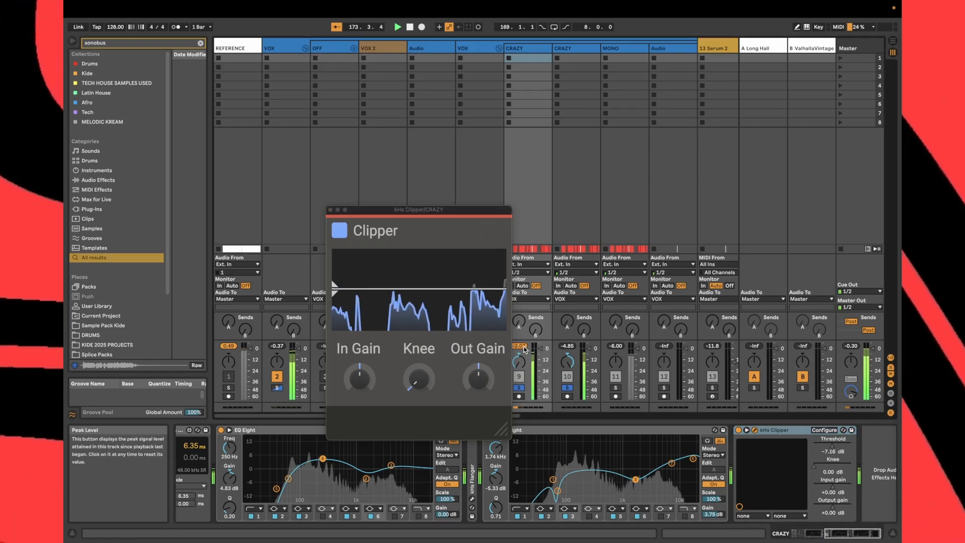
{"action": "left_click", "coordinate": [331, 210]}
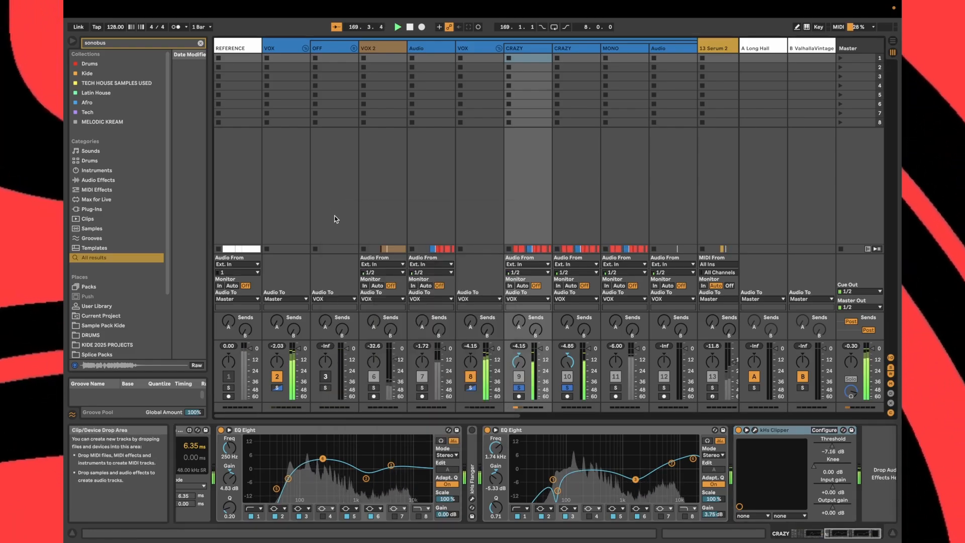
Return to the arrangement, stop playback and compare the device chains of the two CRAZY tracks and the MONO track
{"action": "key", "text": "Tab"}
{"action": "key", "text": "space"}
{"action": "left_click", "coordinate": [719, 200]}
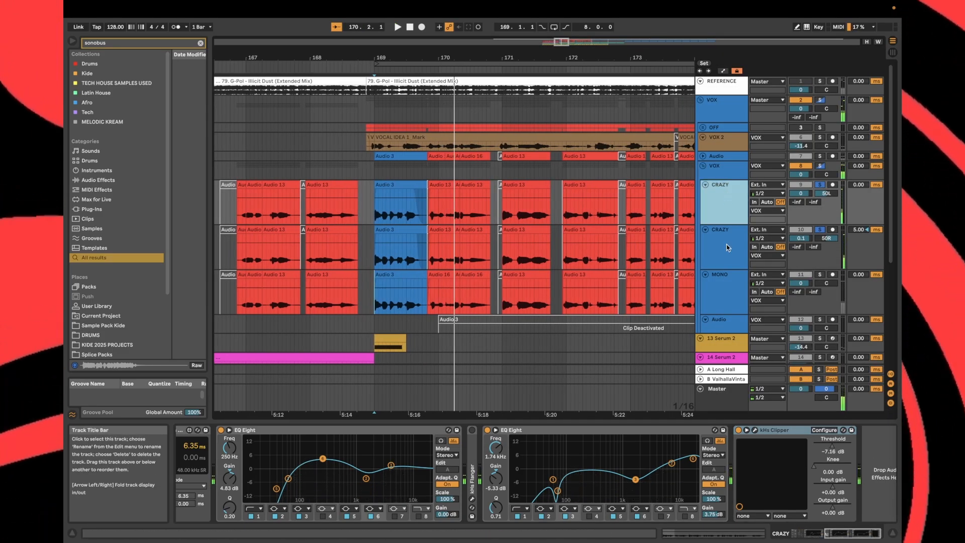
{"action": "left_click", "coordinate": [726, 244]}
{"action": "scroll", "coordinate": [504, 261], "scroll_direction": "left", "scroll_amount": 1}
{"action": "scroll", "coordinate": [504, 261], "scroll_direction": "left", "scroll_amount": 1}
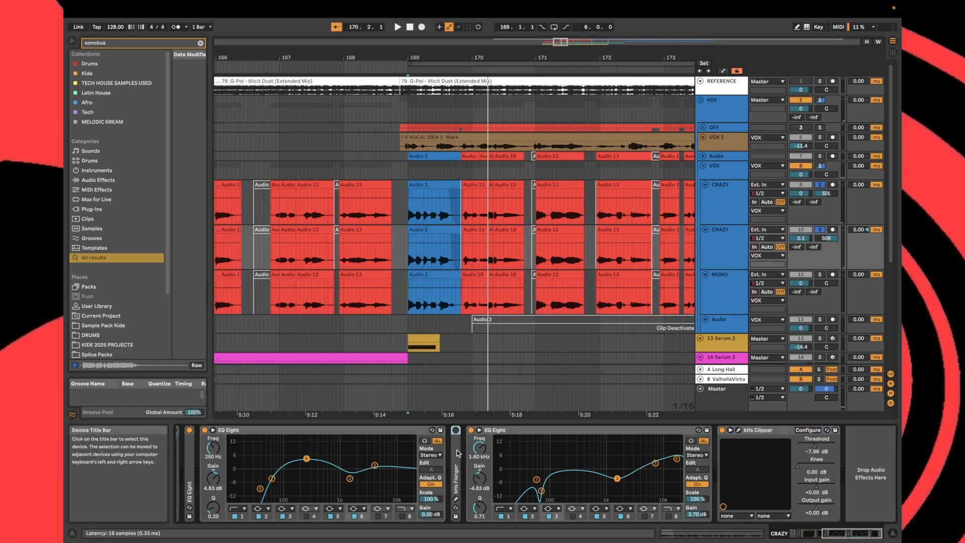
{"action": "scroll", "coordinate": [458, 454], "scroll_direction": "left", "scroll_amount": 5}
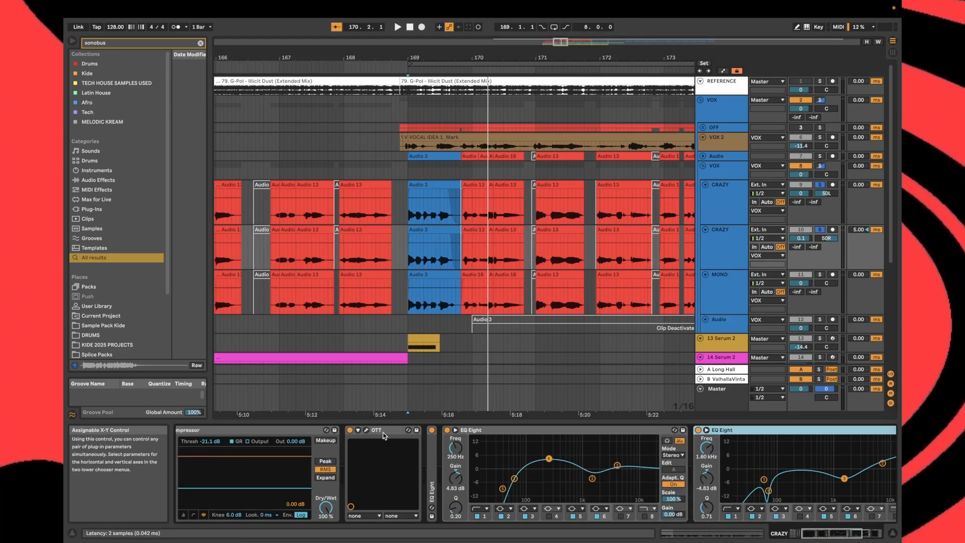
{"action": "left_click", "coordinate": [717, 202]}
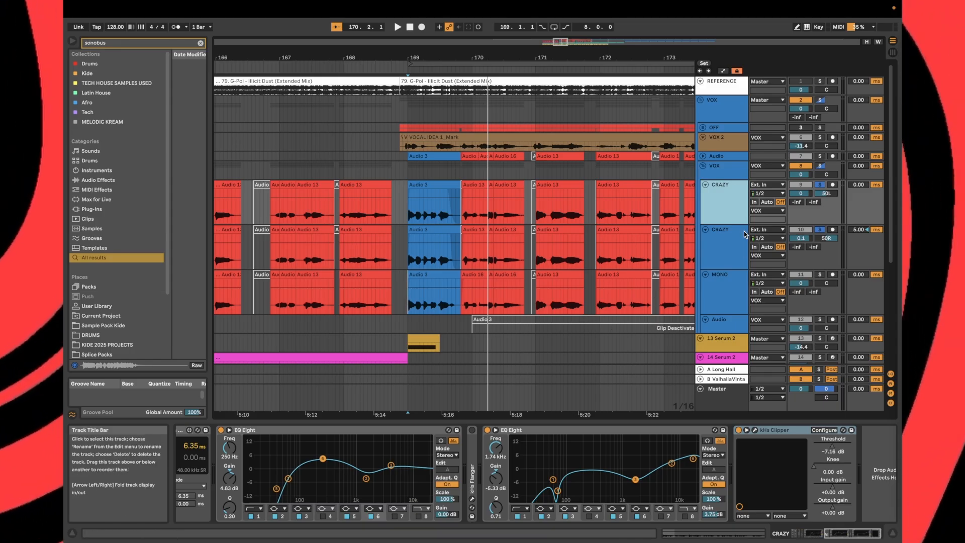
{"action": "left_click", "coordinate": [730, 167]}
{"action": "left_click", "coordinate": [718, 290]}
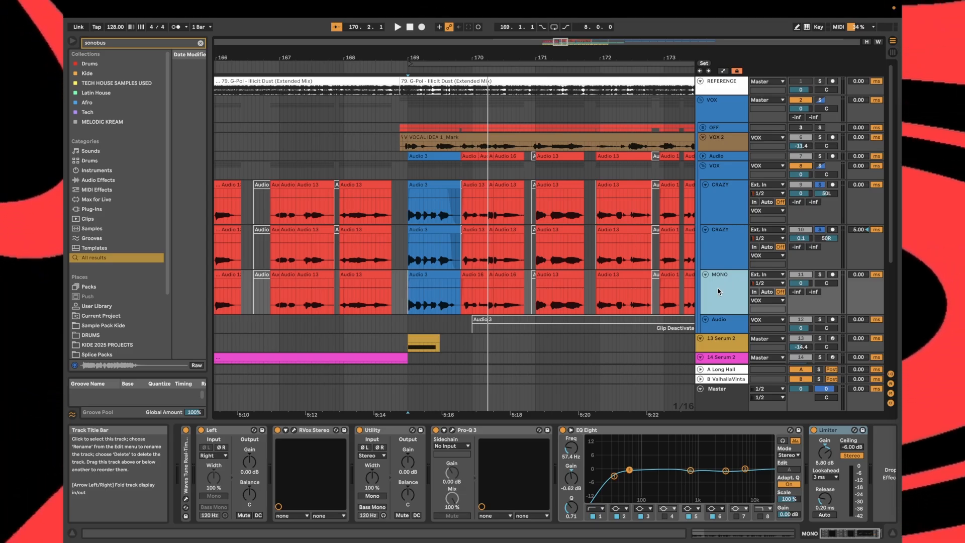
Solo the MONO track together with both CRAZY tracks, play the full vocal stack and fold the inner VOX group
{"action": "left_click", "coordinate": [820, 274]}
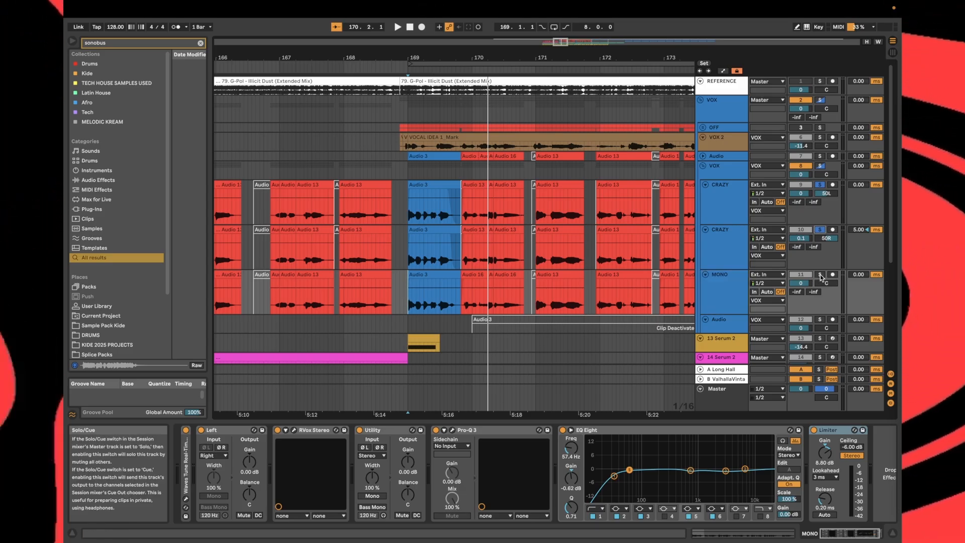
{"action": "key", "text": "space"}
{"action": "left_click", "coordinate": [677, 173]}
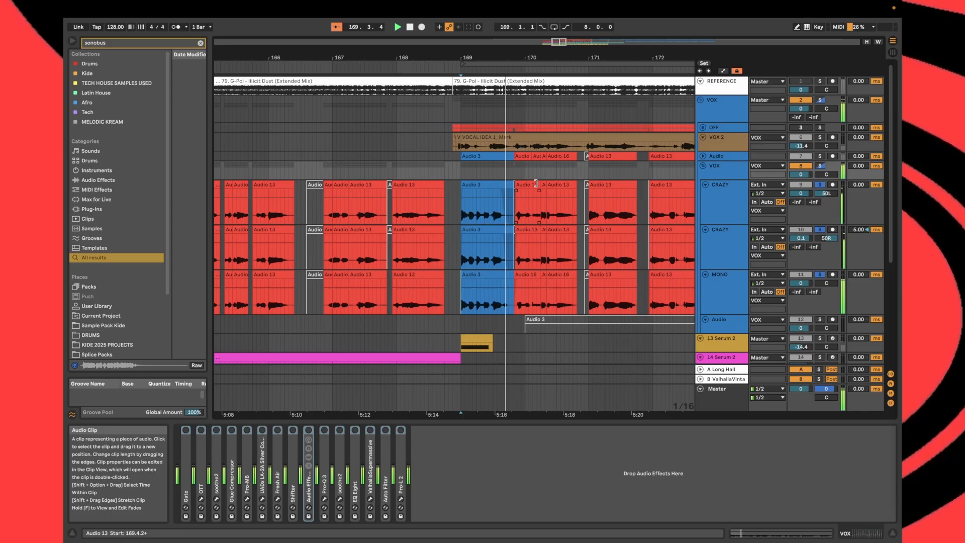
{"action": "left_click", "coordinate": [703, 167]}
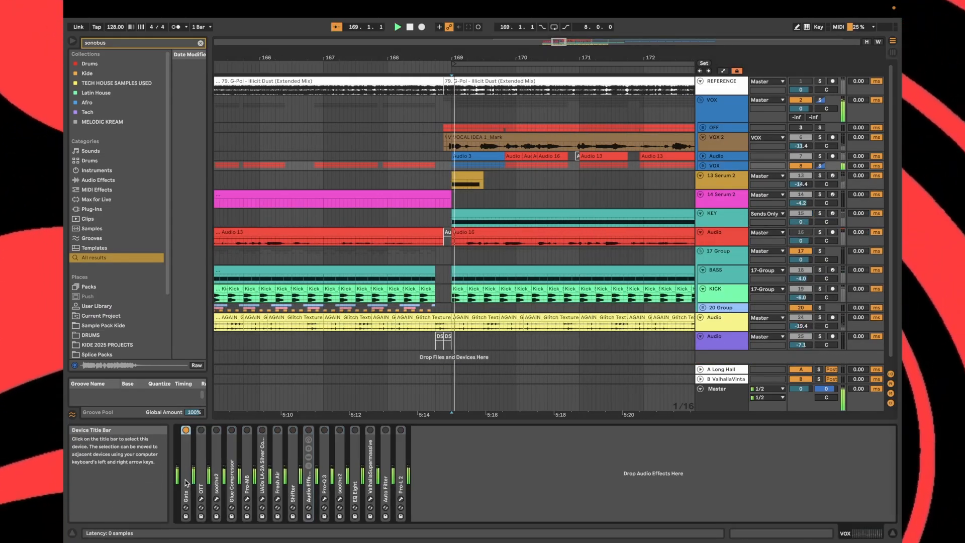
Inspect the Gate and OTT settings in the VOX group's device chain during playback
{"action": "double_click", "coordinate": [187, 460]}
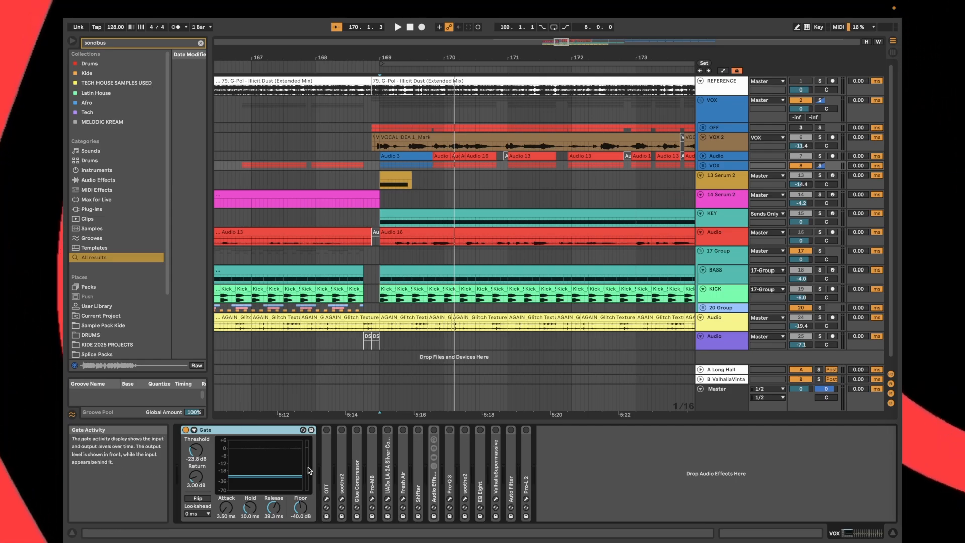
{"action": "key", "text": "space"}
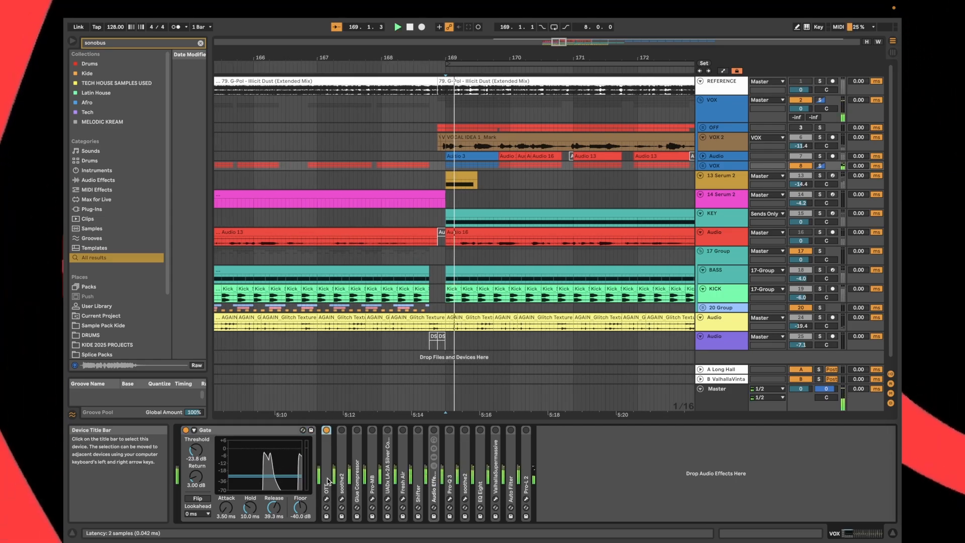
{"action": "left_click", "coordinate": [326, 500]}
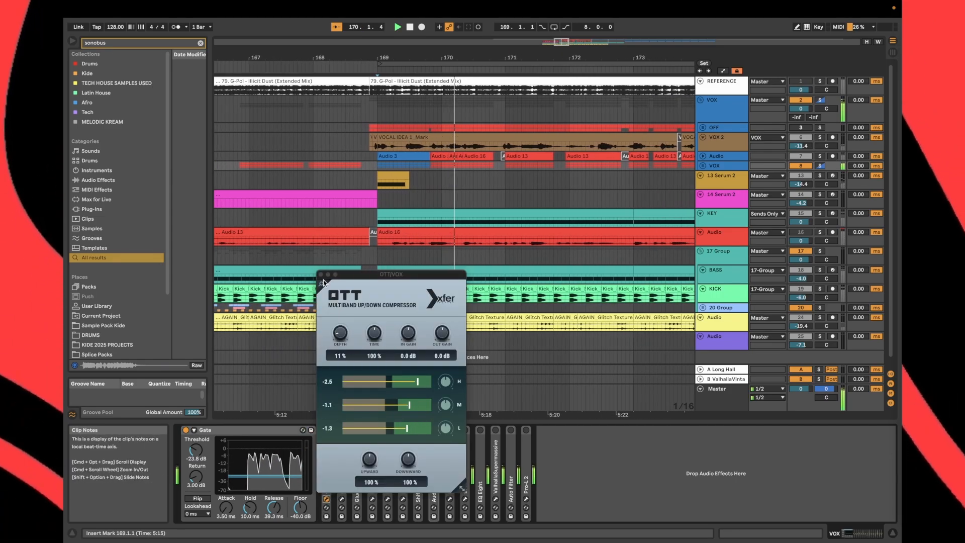
{"action": "left_click", "coordinate": [322, 275]}
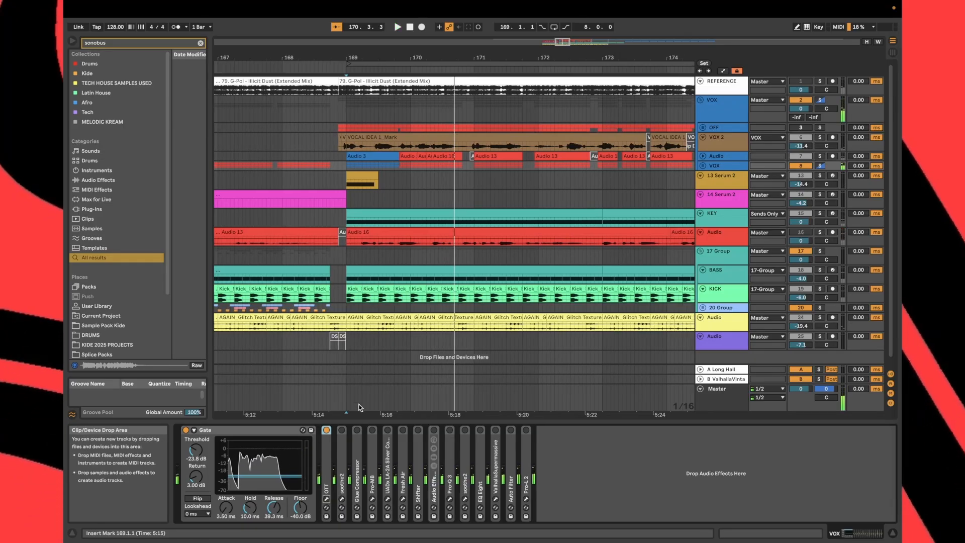
Unfold and enable soothe2 on the VOX group, view its resonance reduction during playback, and close the plug-in
{"action": "left_click", "coordinate": [341, 460]}
{"action": "double_click", "coordinate": [341, 459]}
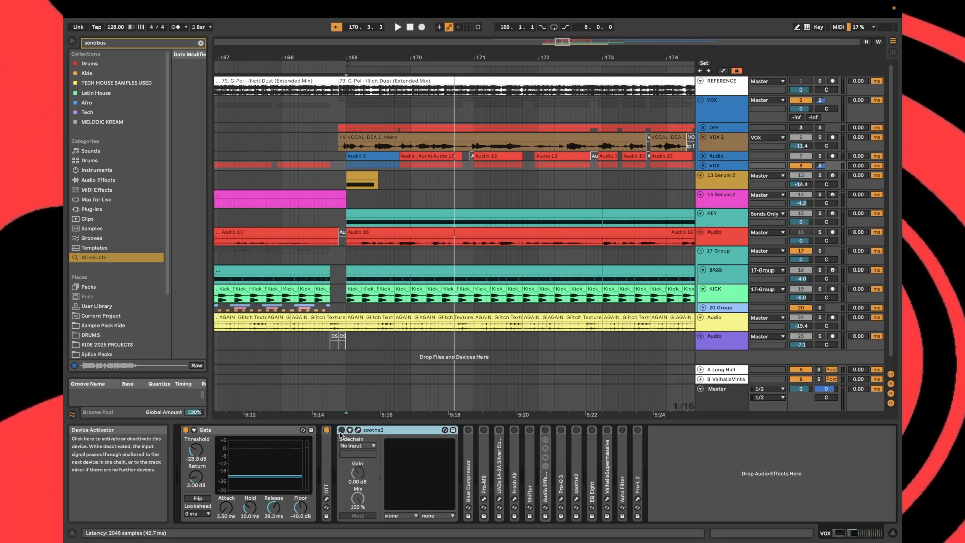
{"action": "left_click", "coordinate": [342, 431]}
{"action": "left_click", "coordinate": [358, 431]}
{"action": "key", "text": "space"}
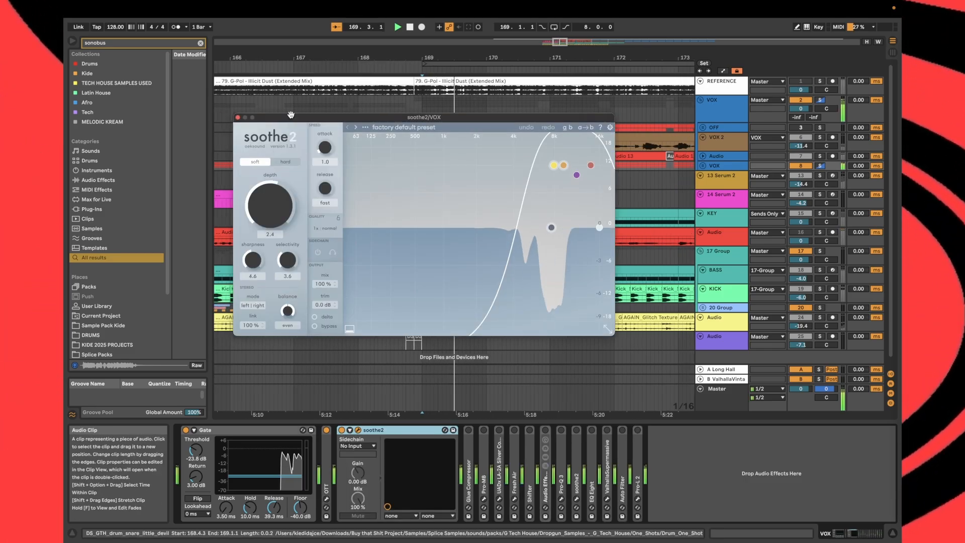
{"action": "left_click", "coordinate": [238, 117]}
{"action": "scroll", "coordinate": [412, 174], "scroll_direction": "left", "scroll_amount": 1}
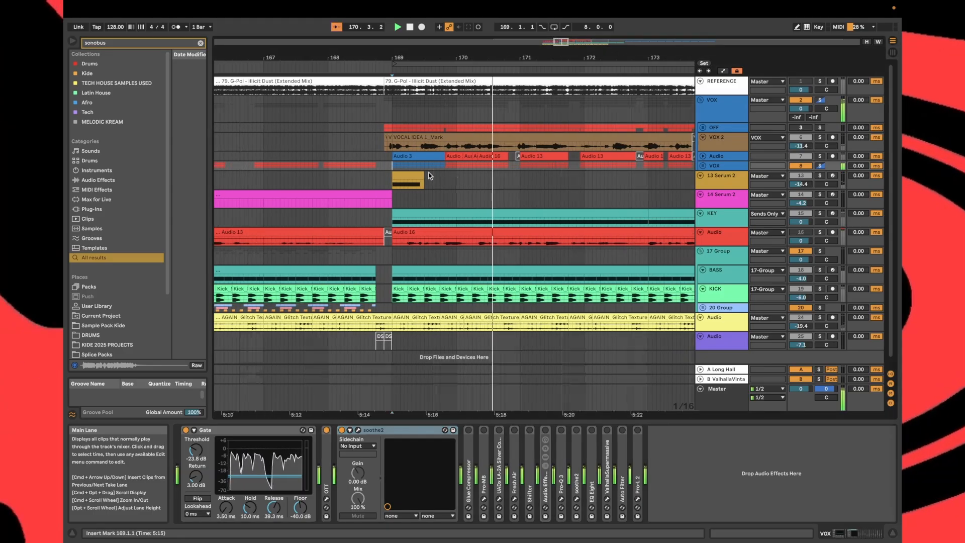
{"action": "key", "text": "space"}
Reopen the VOX group's soothe2 window, place it clear of the device chain and watch its reduction curve during playback
{"action": "left_click", "coordinate": [403, 157]}
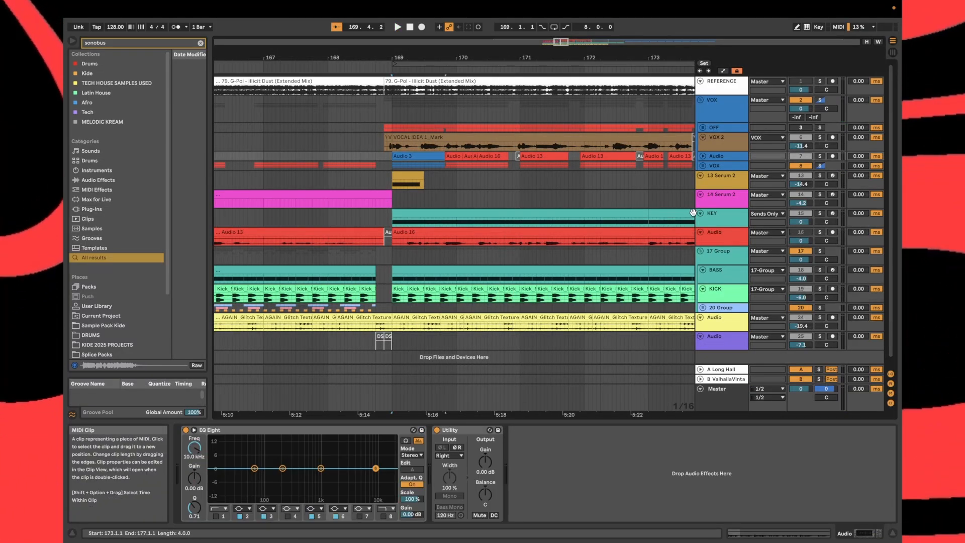
{"action": "left_click", "coordinate": [723, 166]}
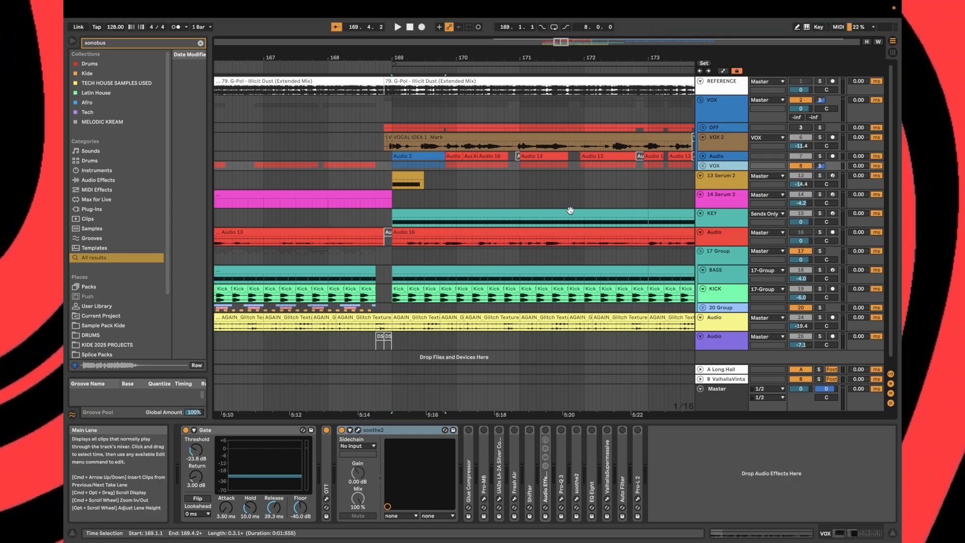
{"action": "left_click", "coordinate": [358, 430]}
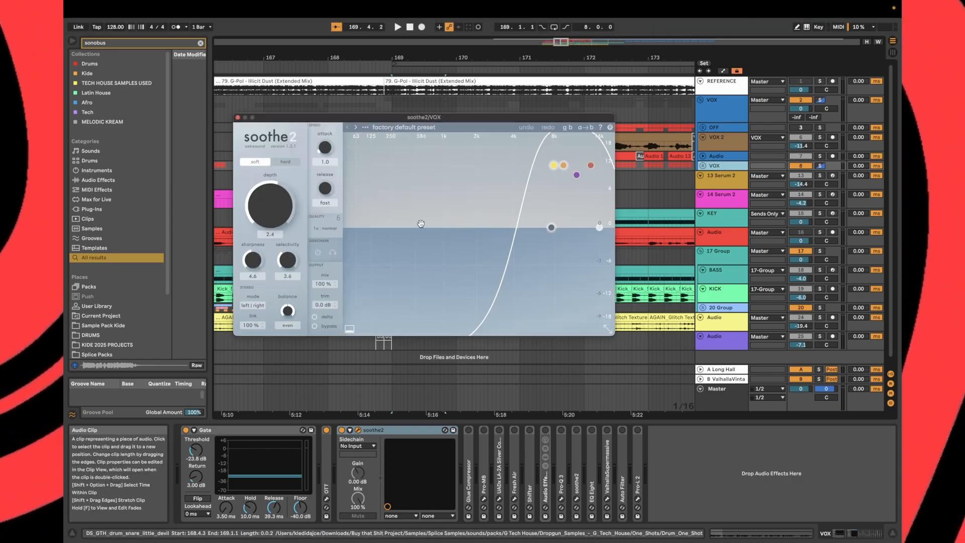
{"action": "left_click_drag", "start_coordinate": [415, 122], "coordinate": [419, 329]}
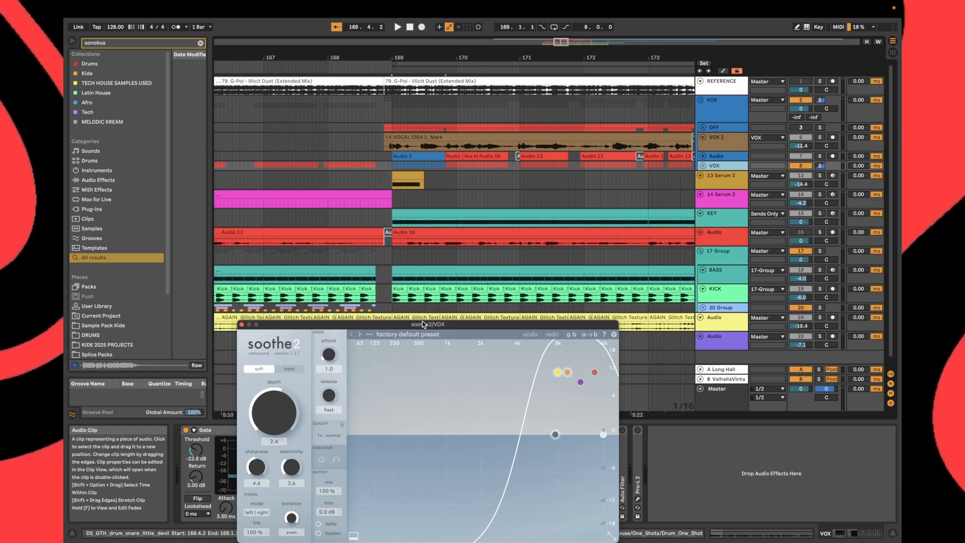
{"action": "left_click_drag", "start_coordinate": [423, 324], "coordinate": [656, 217]}
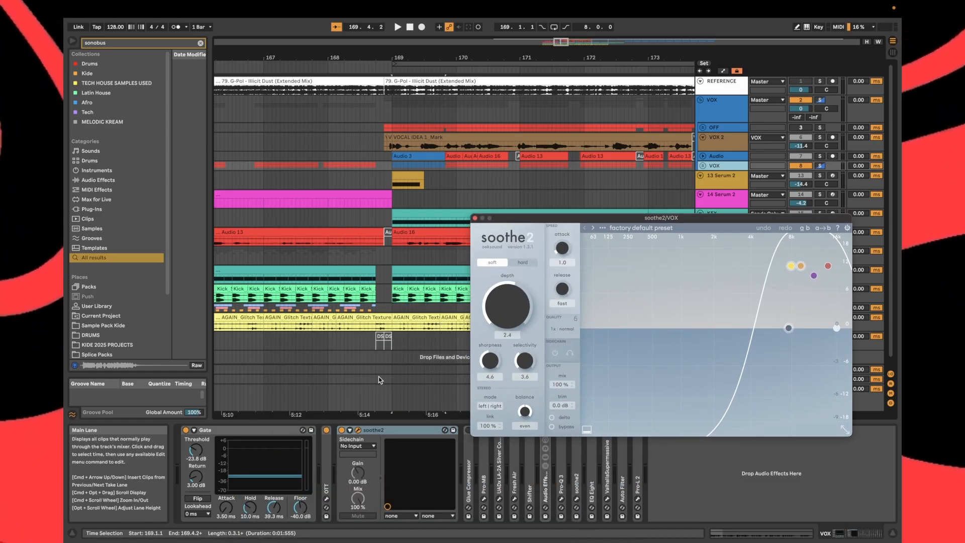
{"action": "key", "text": "space"}
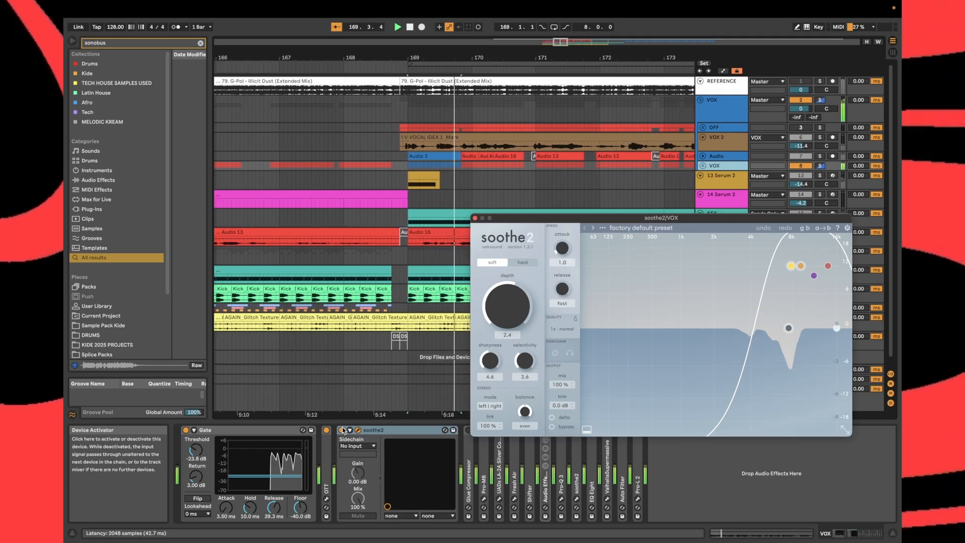
{"action": "key", "text": "space"}
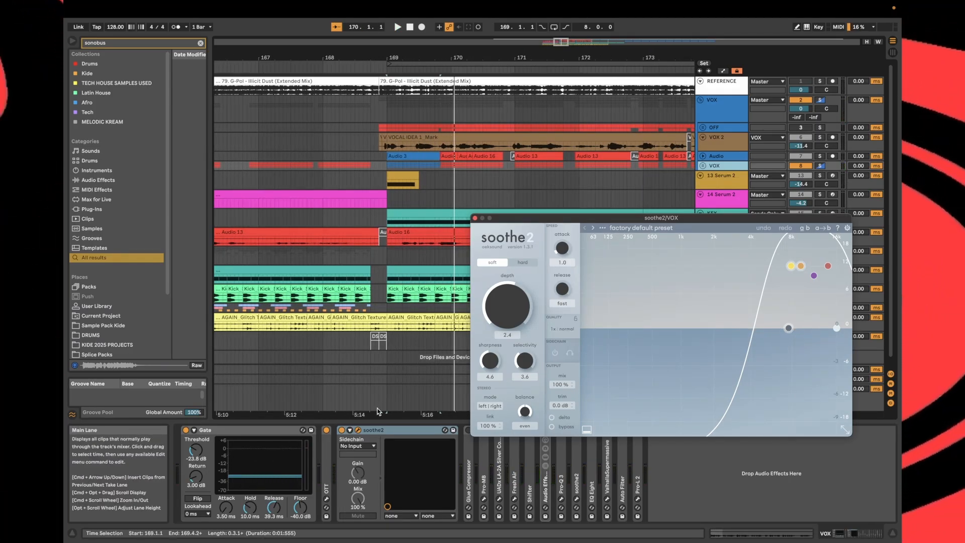
Compare the VOX group with soothe2 off and on, lower its low-cut frequency to about 5.9 kHz and close the plug-in
{"action": "key", "text": "space"}
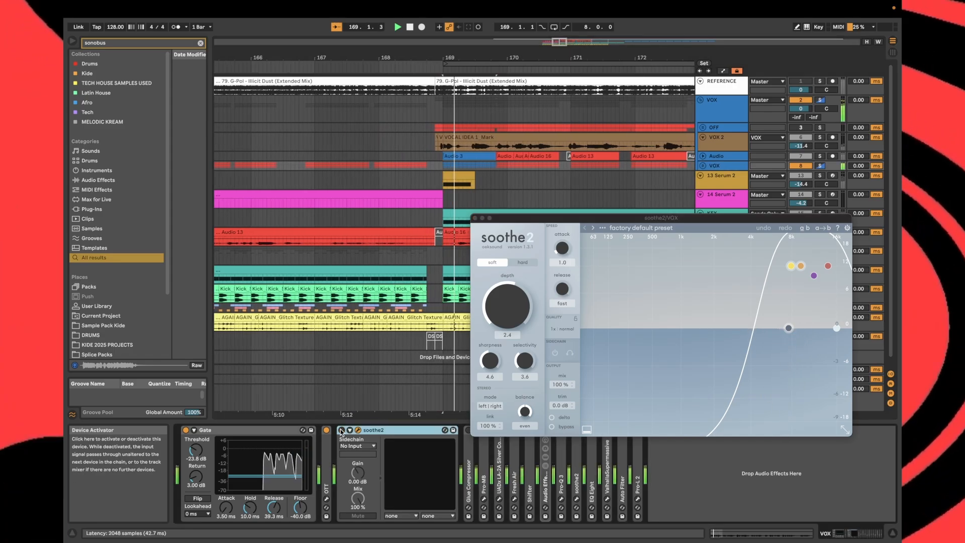
{"action": "left_click", "coordinate": [341, 430]}
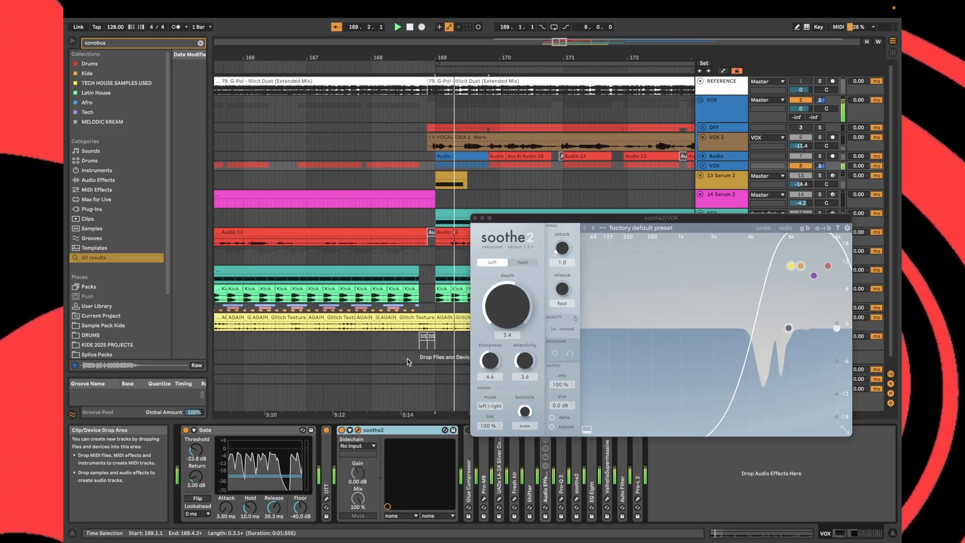
{"action": "mouse_move", "coordinate": [787, 329]}
{"action": "left_mouse_down"}
{"action": "mouse_move", "coordinate": [750, 328]}
{"action": "mouse_move", "coordinate": [777, 332]}
{"action": "left_mouse_up"}
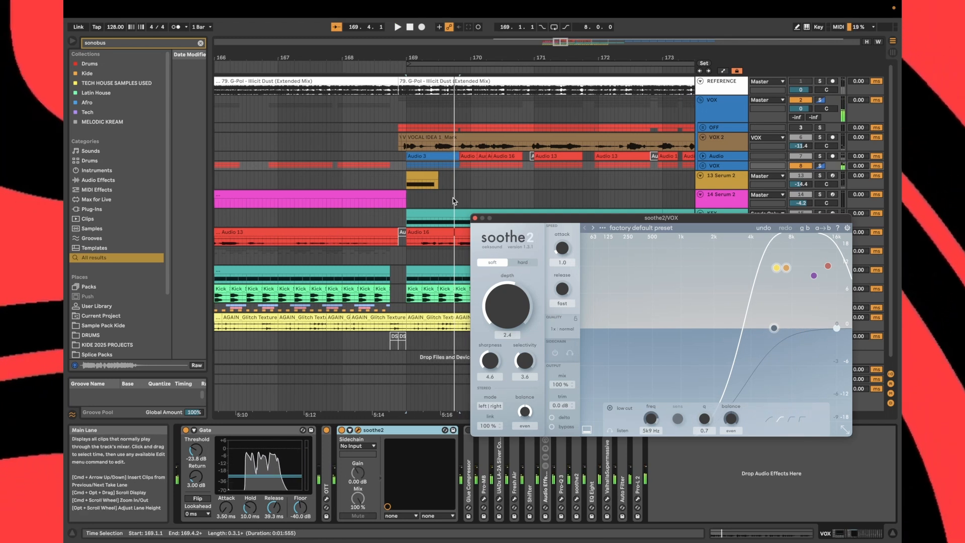
{"action": "left_click", "coordinate": [475, 218]}
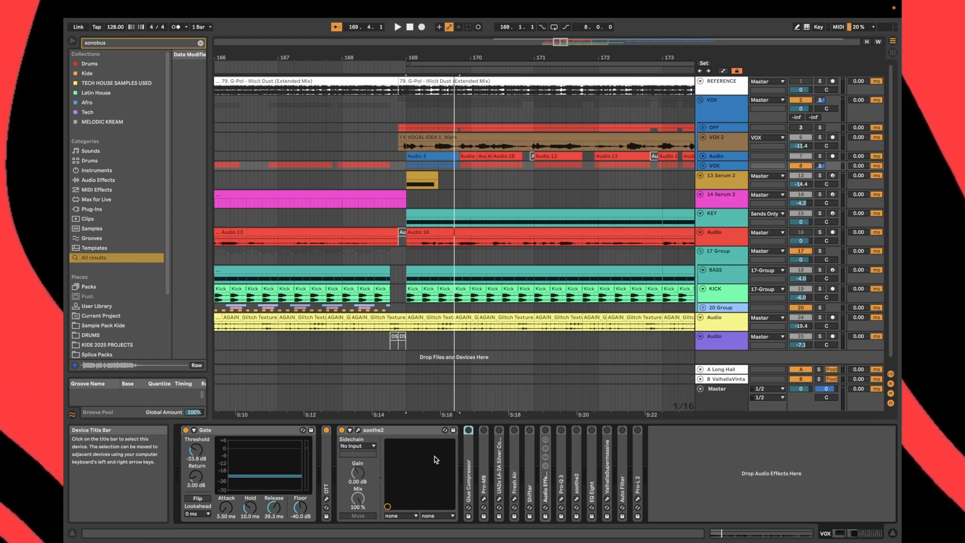
Fold the soothe2 device, review its depth and low-cut settings during playback, and close its window
{"action": "double_click", "coordinate": [379, 431]}
{"action": "left_click", "coordinate": [341, 499]}
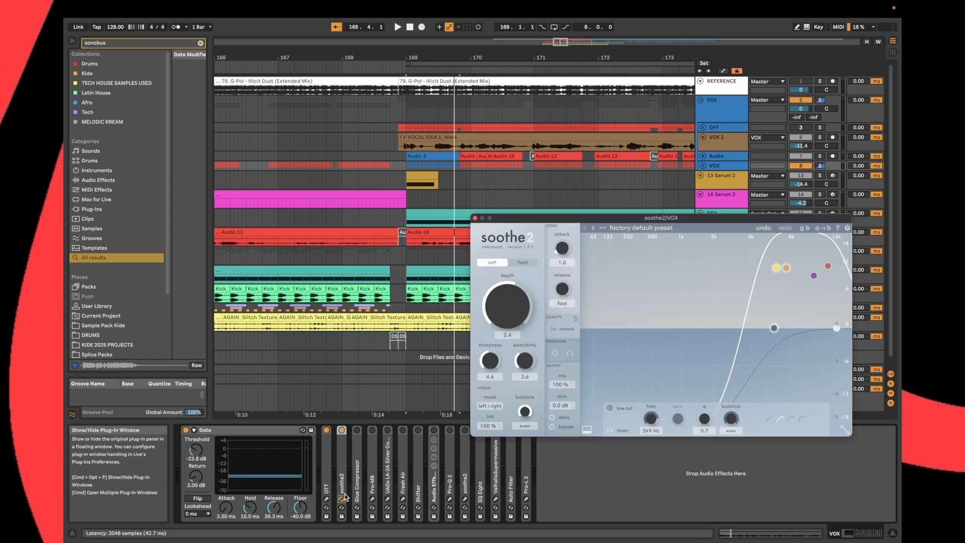
{"action": "key", "text": "space"}
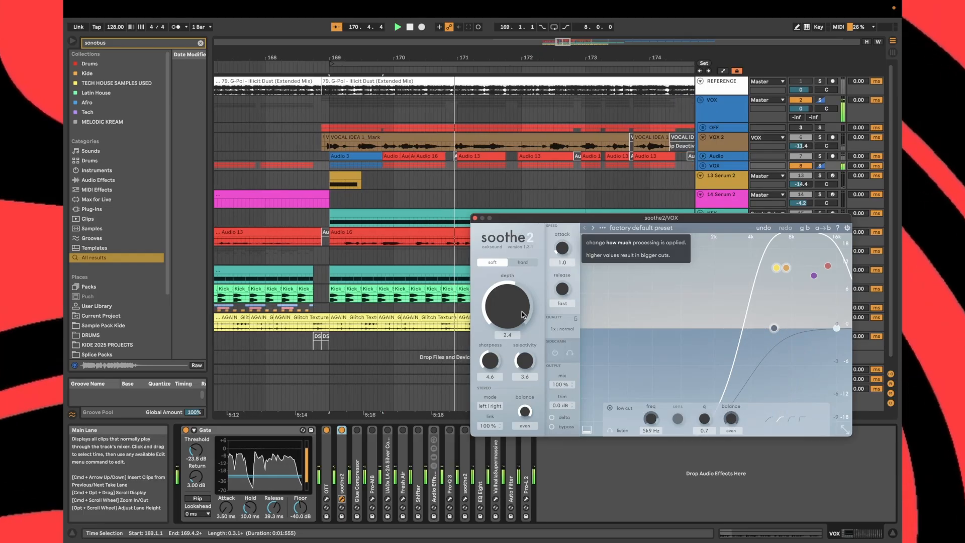
{"action": "key", "text": "space"}
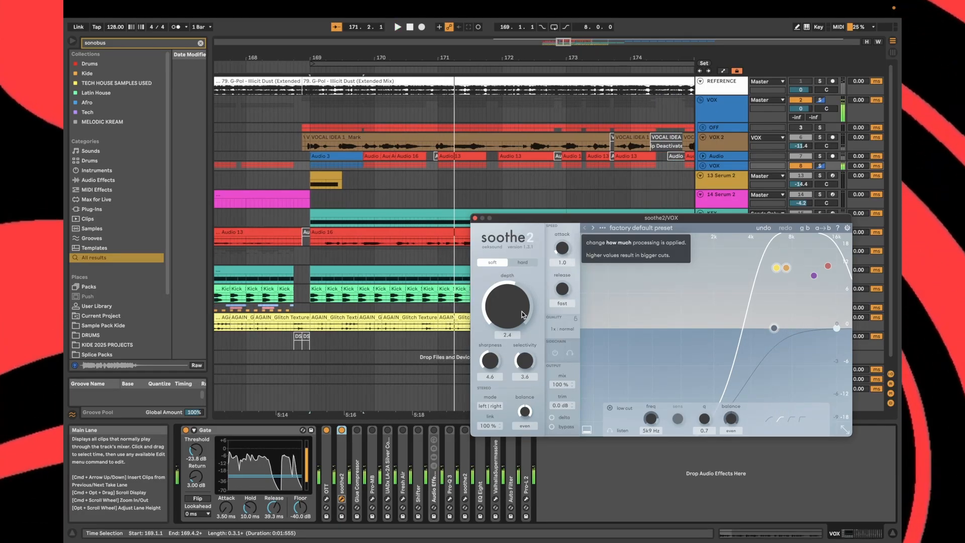
{"action": "left_click", "coordinate": [475, 218]}
Unfold and enable the Glue Compressor on the VOX group and set its threshold to -6.67 dB during playback
{"action": "scroll", "coordinate": [397, 391], "scroll_direction": "left", "scroll_amount": 5}
{"action": "double_click", "coordinate": [359, 466]}
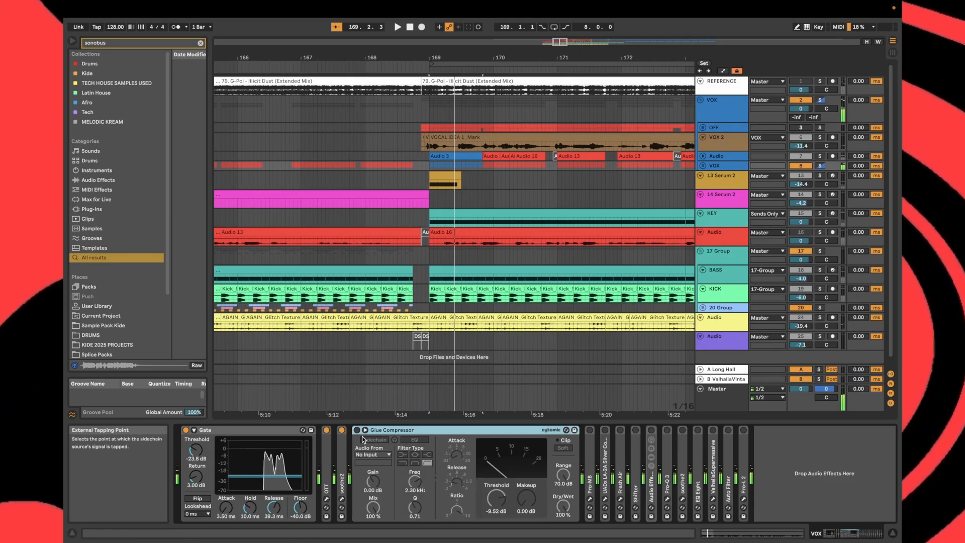
{"action": "key", "text": "space"}
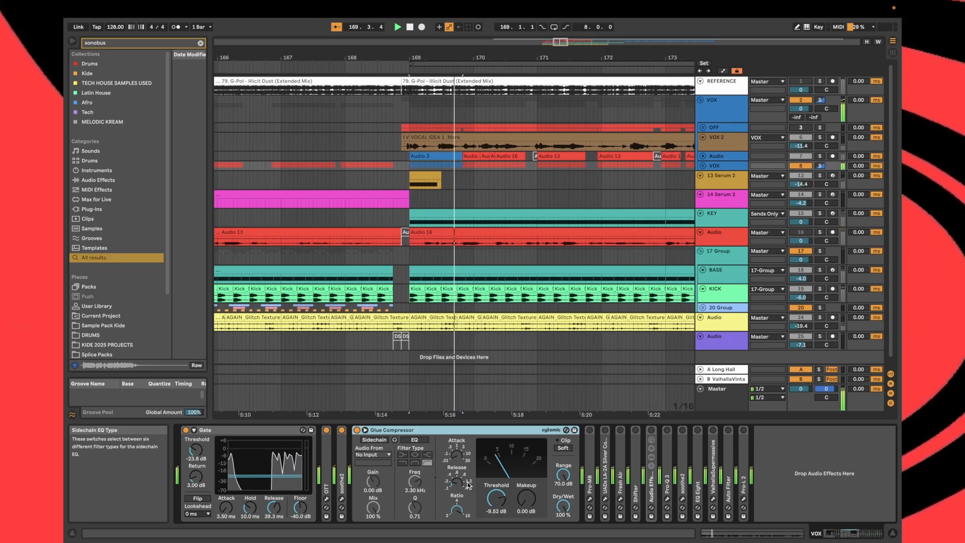
{"action": "left_click_drag", "start_coordinate": [492, 507], "coordinate": [492, 504]}
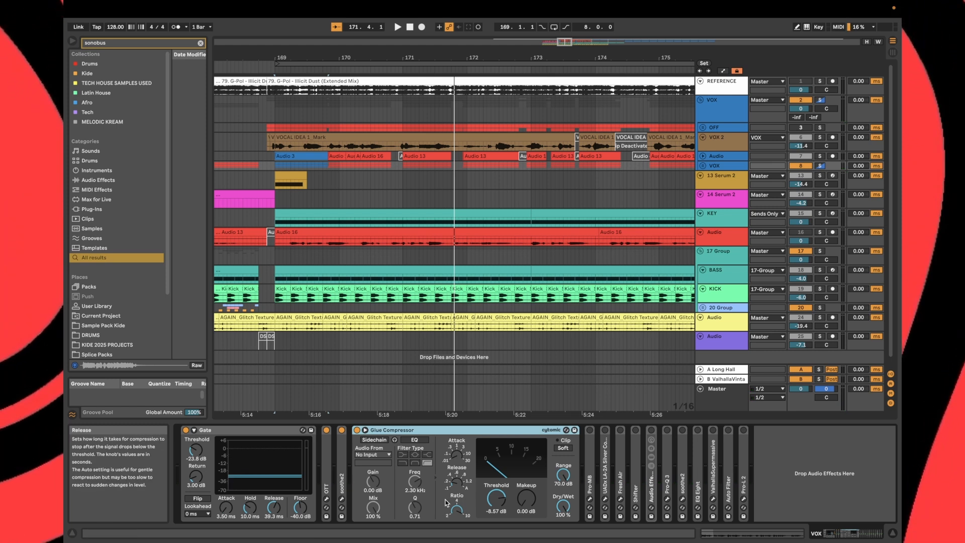
{"action": "key", "text": "space"}
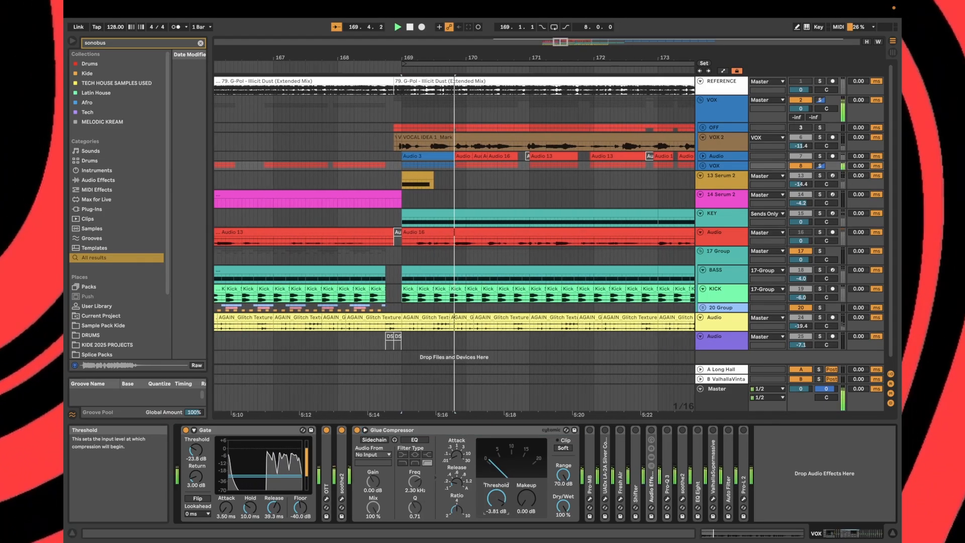
{"action": "mouse_move", "coordinate": [491, 504]}
{"action": "left_mouse_down"}
{"action": "mouse_move", "coordinate": [491, 495]}
{"action": "mouse_move", "coordinate": [490, 509]}
{"action": "left_mouse_up"}
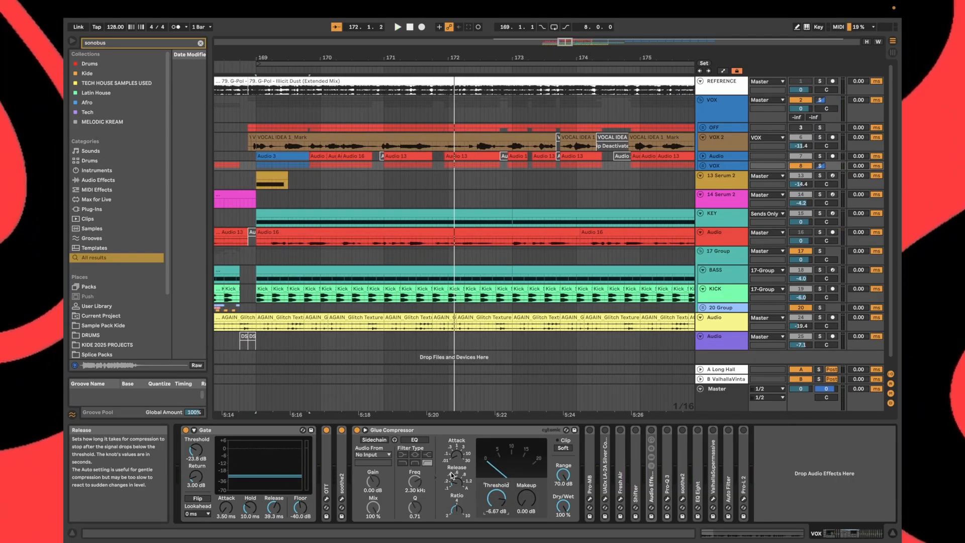
Play the VOX group and compare its sound with the Glue Compressor bypassed and enabled
{"action": "key", "text": "space"}
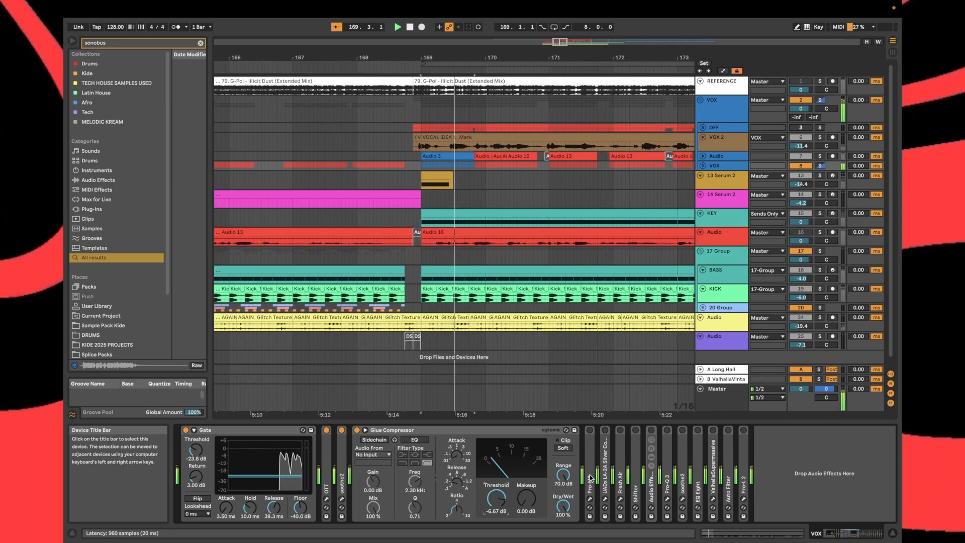
{"action": "left_click", "coordinate": [358, 430]}
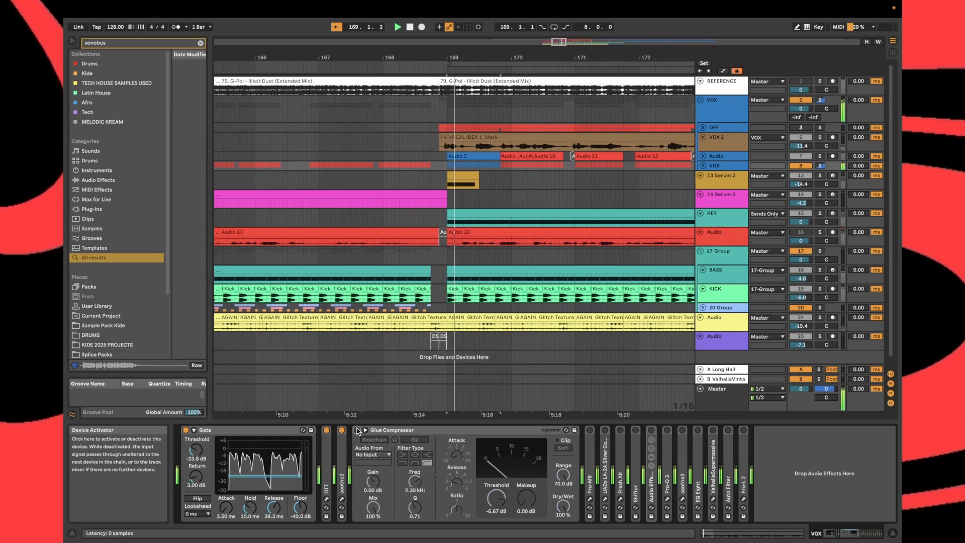
{"action": "left_click", "coordinate": [356, 430]}
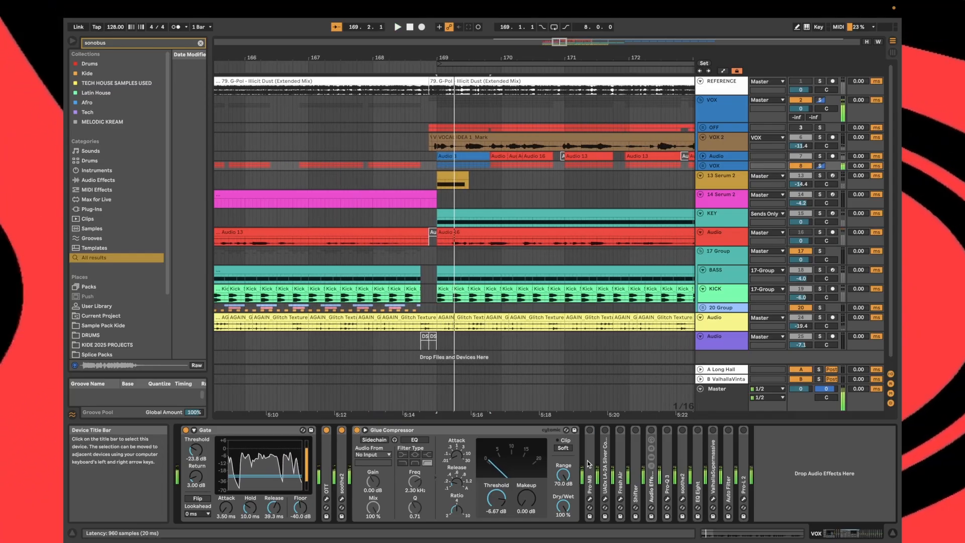
Open Pro-MB on the VOX group and inspect the settings of its low, mid and high bands
{"action": "left_click", "coordinate": [591, 500]}
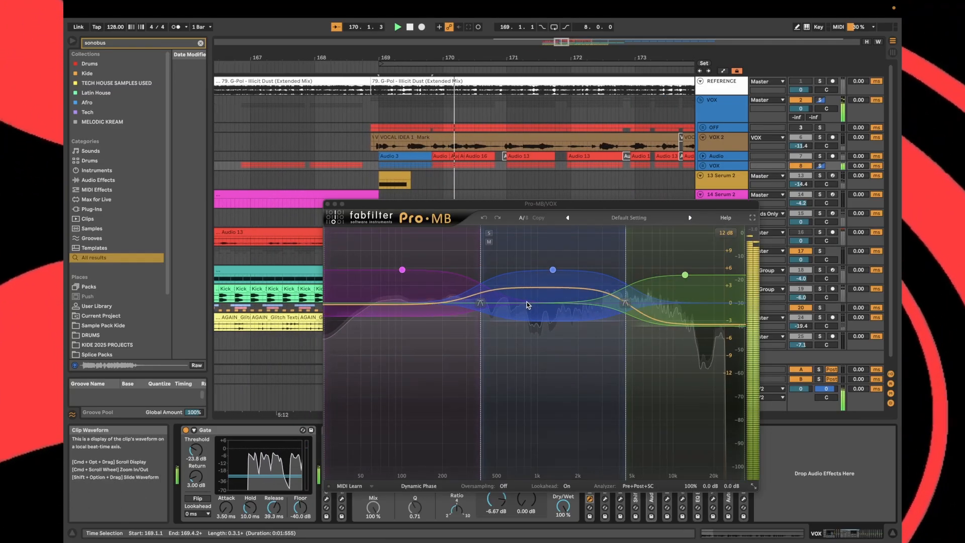
{"action": "left_click", "coordinate": [451, 350]}
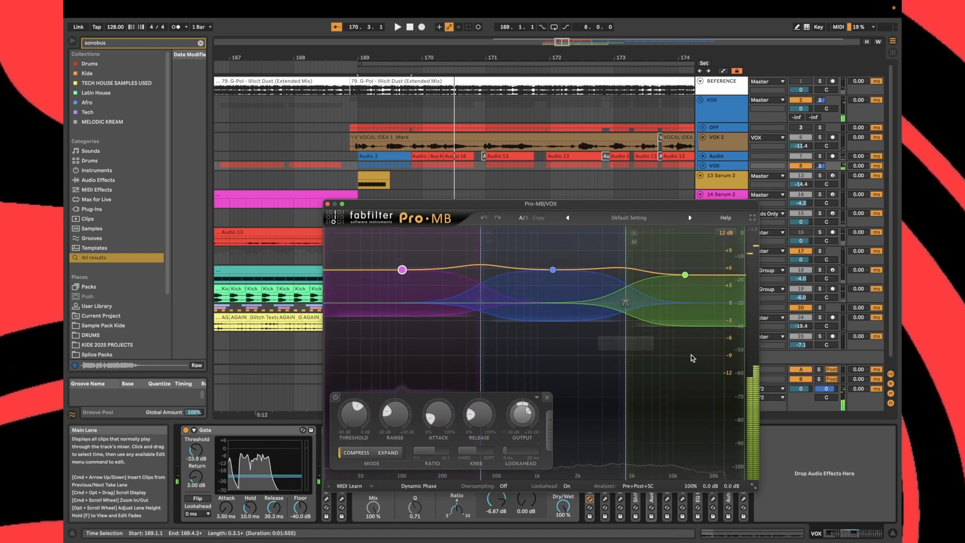
{"action": "left_click", "coordinate": [692, 358]}
{"action": "left_click", "coordinate": [545, 345]}
{"action": "left_click", "coordinate": [456, 353]}
{"action": "left_click", "coordinate": [684, 348]}
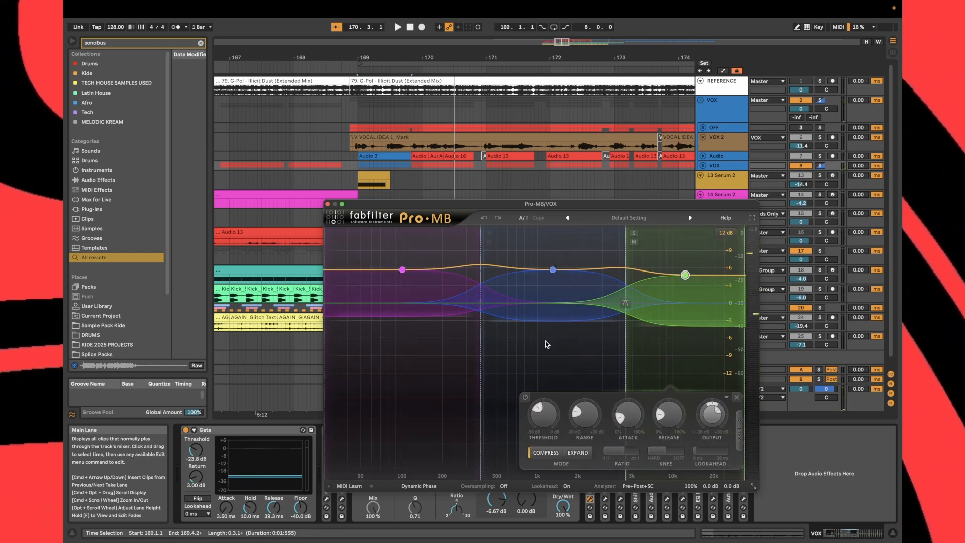
Examine Pro-MB's low and mid bands during playback, including the mid band's attack and range
{"action": "left_click", "coordinate": [545, 344]}
{"action": "left_click", "coordinate": [462, 351]}
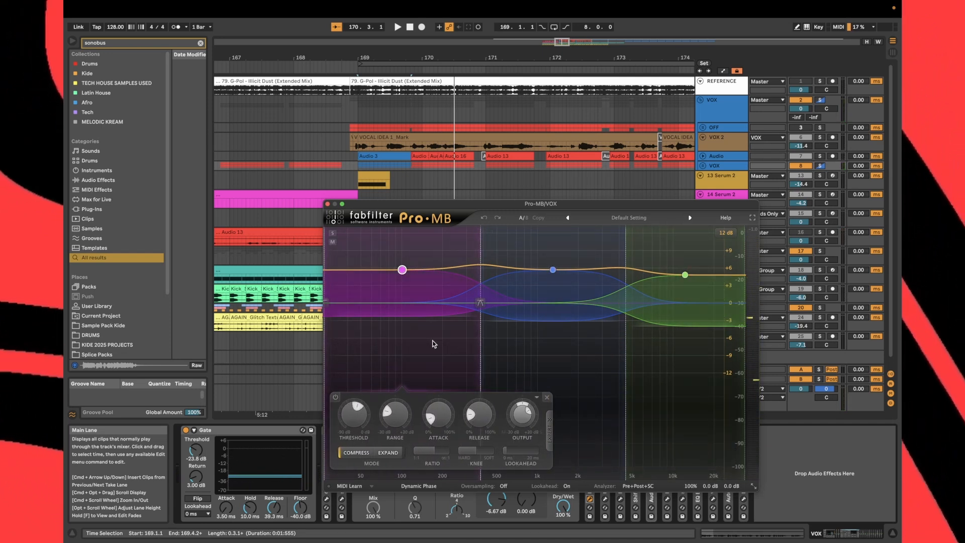
{"action": "key", "text": "space"}
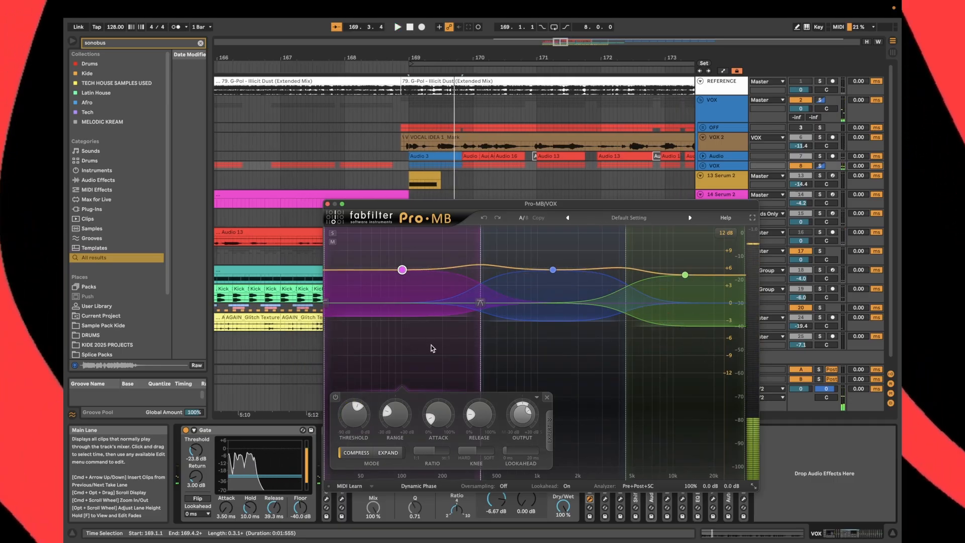
{"action": "left_click", "coordinate": [529, 352]}
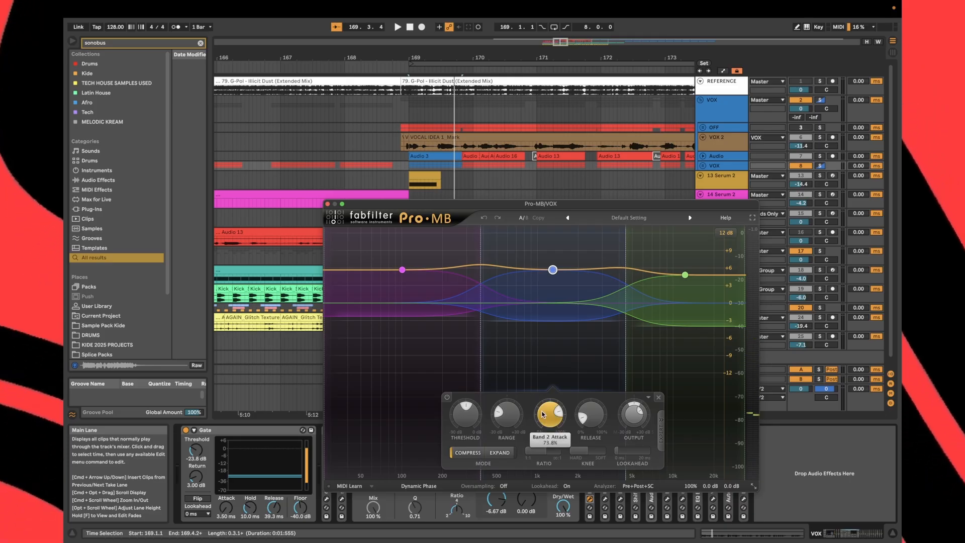
{"action": "key", "text": "space"}
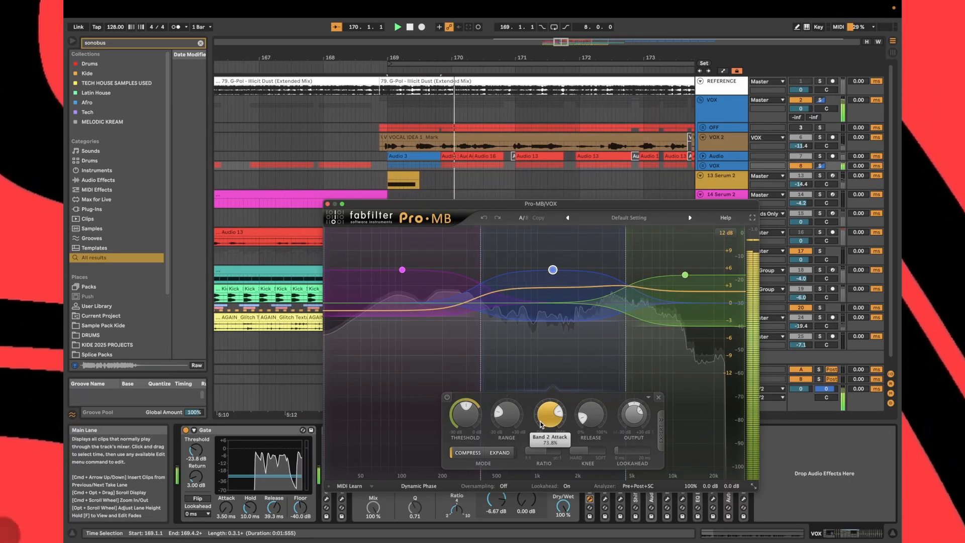
{"action": "mouse_move", "coordinate": [541, 424]}
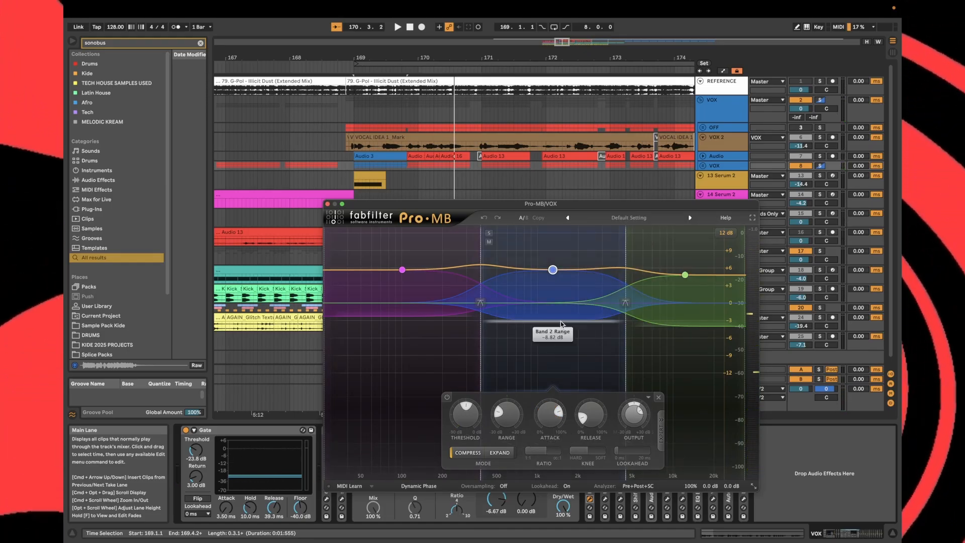
{"action": "mouse_move", "coordinate": [561, 324]}
Select Pro-MB's high band and fine-tune its output level while the vocals play
{"action": "left_click", "coordinate": [682, 346]}
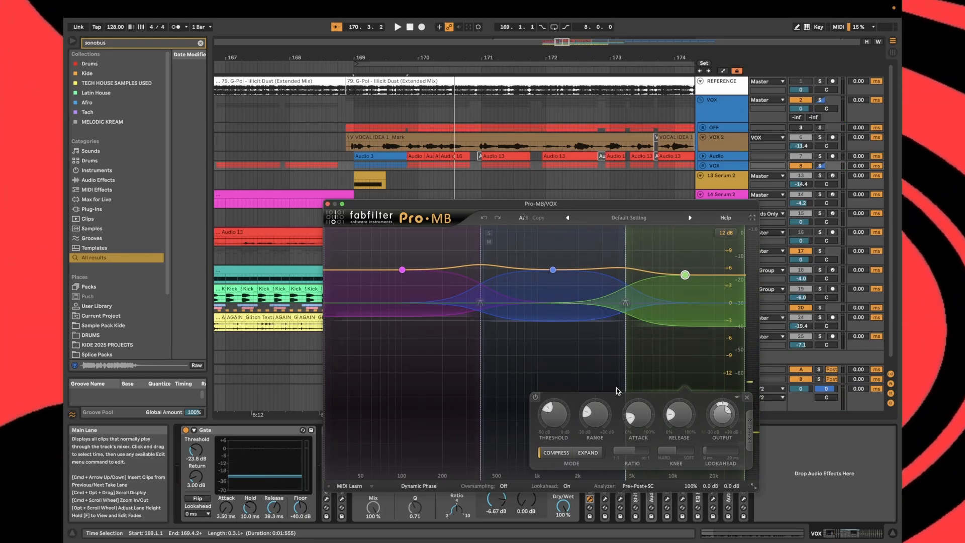
{"action": "key", "text": "space"}
{"action": "mouse_move", "coordinate": [699, 329]}
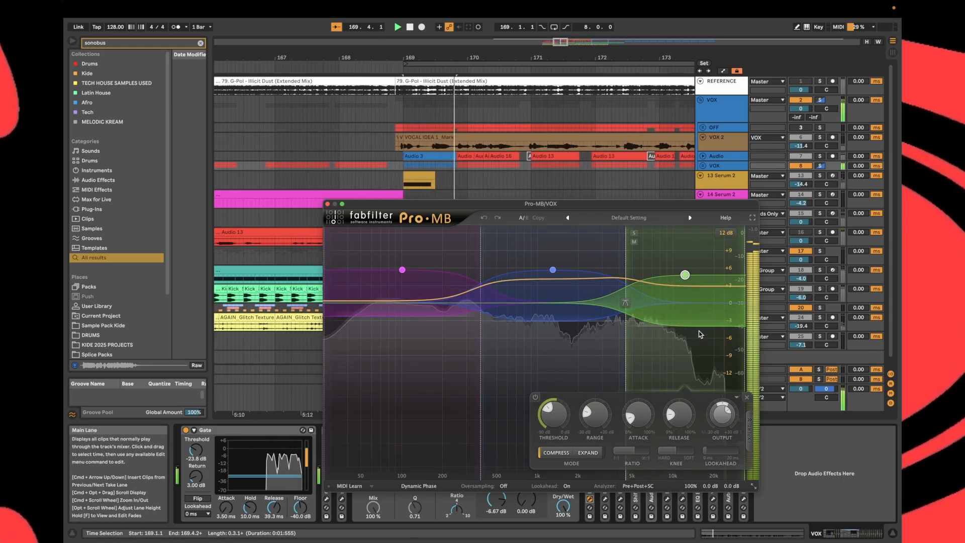
{"action": "mouse_move", "coordinate": [685, 275]}
{"action": "left_mouse_down"}
{"action": "mouse_move", "coordinate": [684, 258]}
{"action": "mouse_move", "coordinate": [685, 272]}
{"action": "left_mouse_up"}
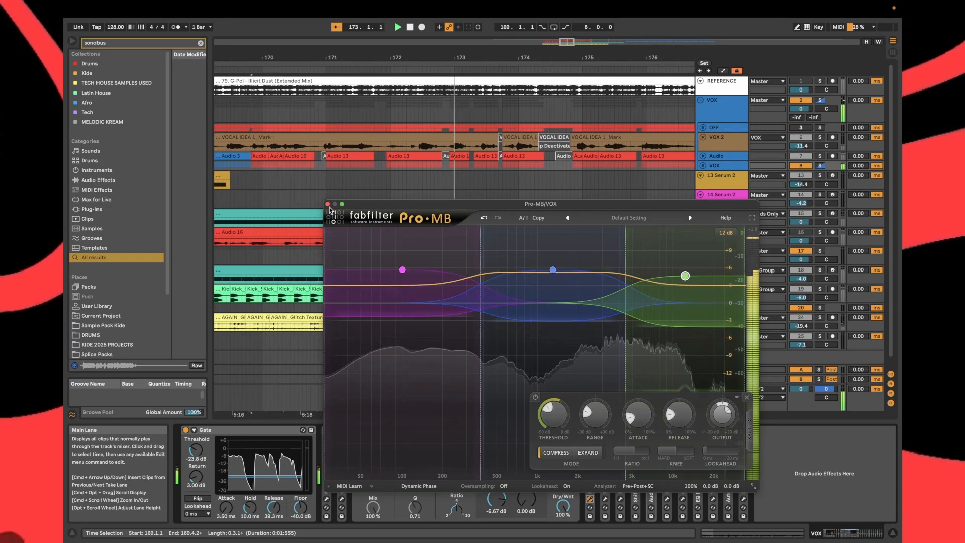
Close the Pro-MB window and compare the VOX group's sound with Pro-MB bypassed and enabled
{"action": "left_click", "coordinate": [590, 499]}
{"action": "key", "text": "space"}
{"action": "key", "text": "space"}
{"action": "left_click", "coordinate": [590, 431]}
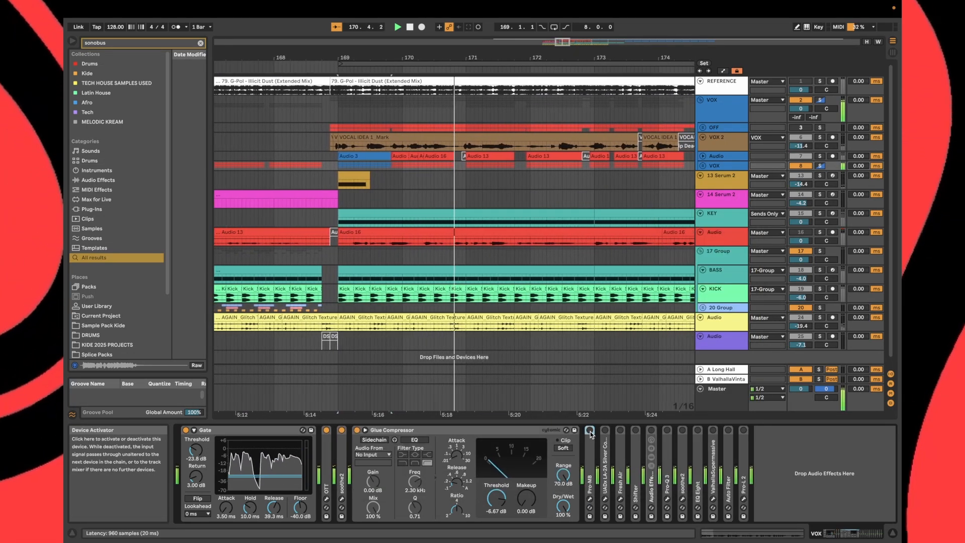
{"action": "key", "text": "space"}
{"action": "key", "text": "space"}
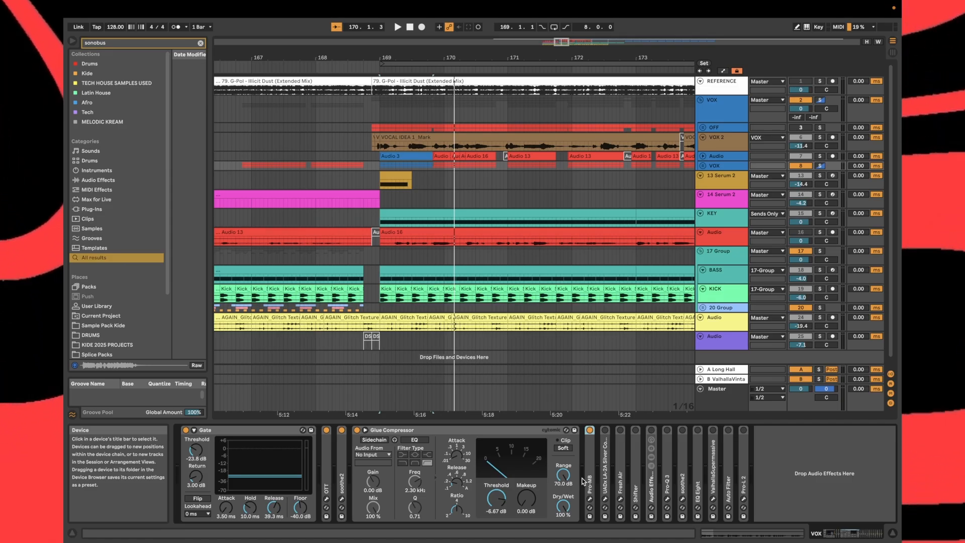
Open the LA-2A compressor on the VOX group, review its gain and peak reduction during playback, and close and fold it
{"action": "double_click", "coordinate": [605, 458]}
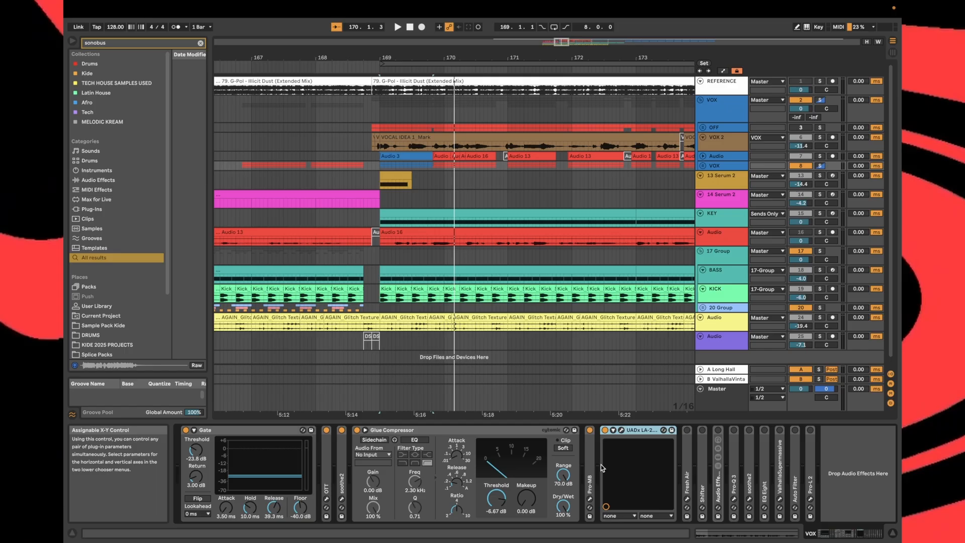
{"action": "left_click", "coordinate": [622, 431]}
{"action": "key", "text": "space"}
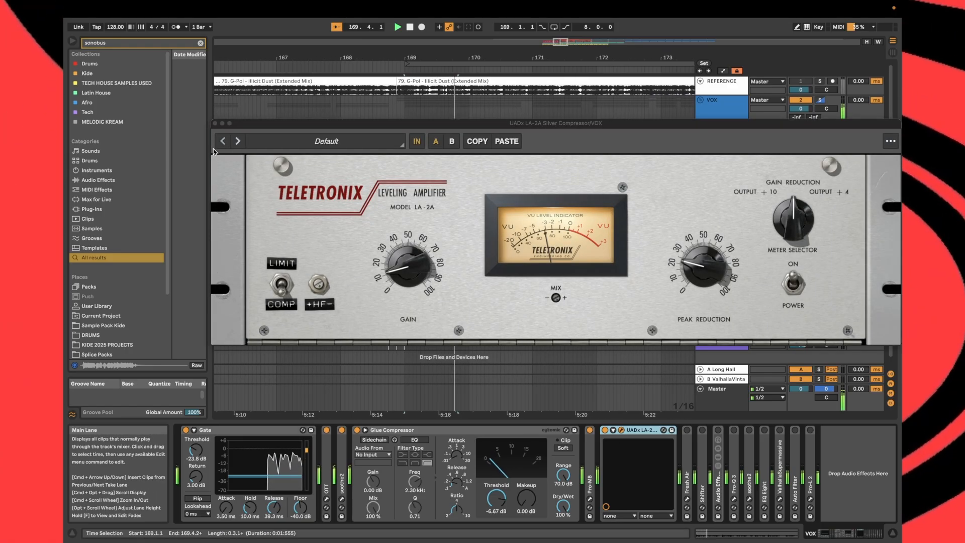
{"action": "left_click", "coordinate": [215, 123]}
{"action": "left_click", "coordinate": [686, 471]}
{"action": "key", "text": "space"}
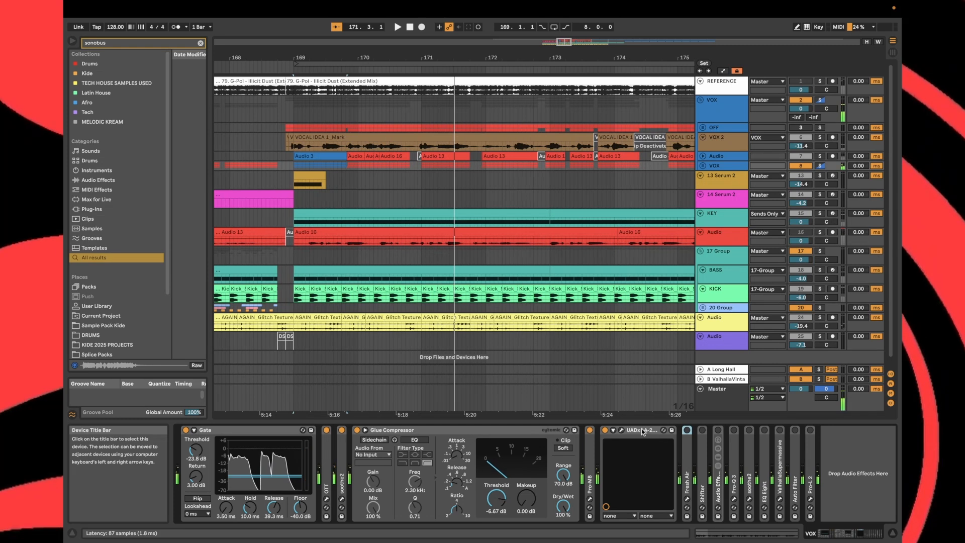
{"action": "double_click", "coordinate": [642, 430]}
Unfold Fresh Air on the VOX group and fold the Glue Compressor and LA-2A devices
{"action": "left_click", "coordinate": [619, 476]}
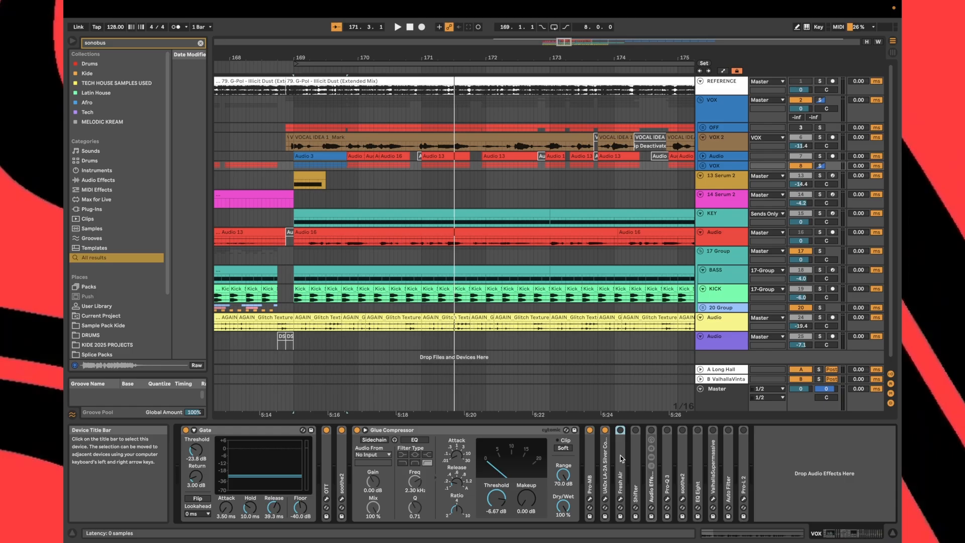
{"action": "double_click", "coordinate": [621, 455]}
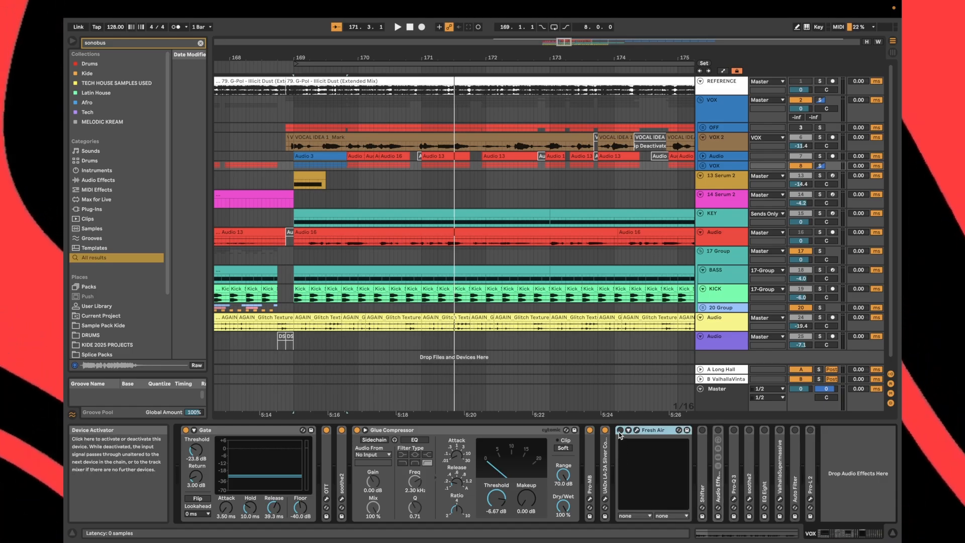
{"action": "double_click", "coordinate": [605, 480]}
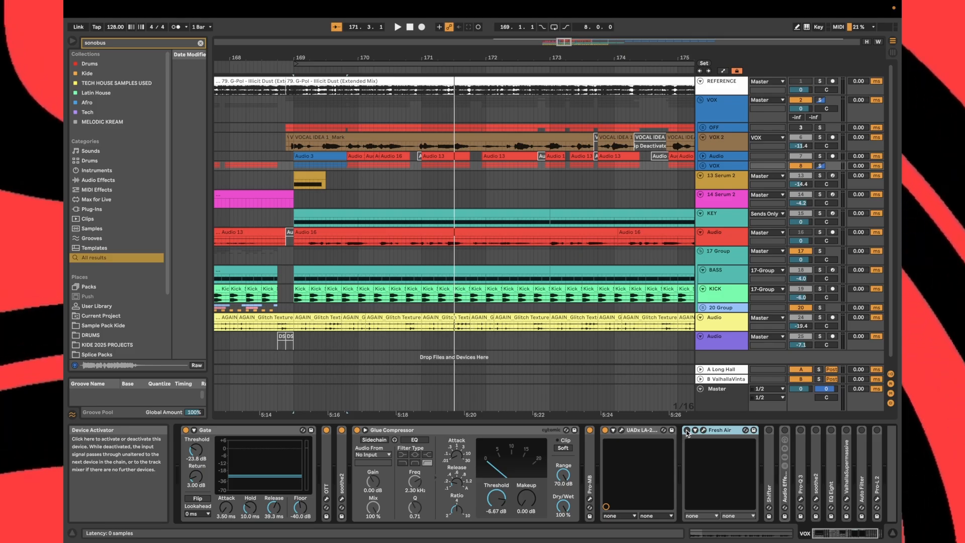
{"action": "double_click", "coordinate": [387, 430]}
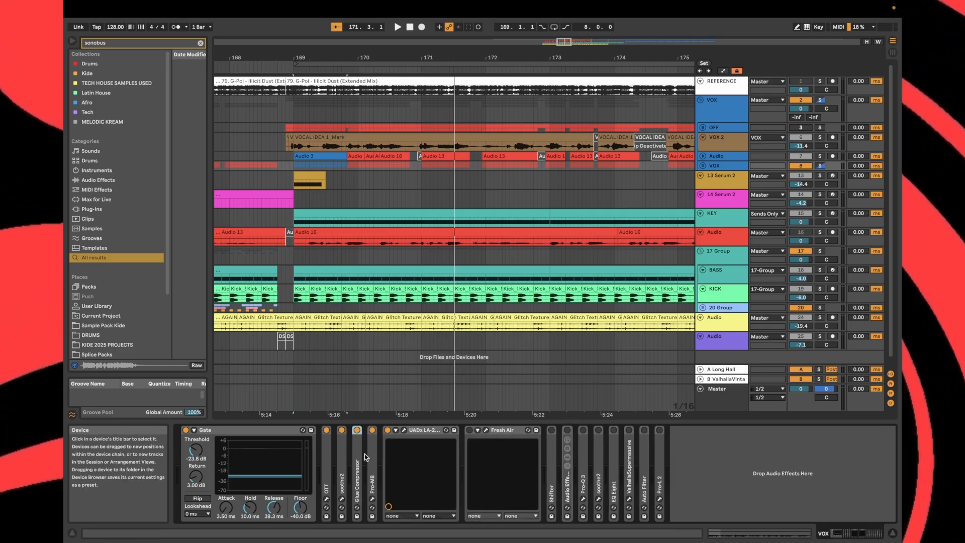
{"action": "double_click", "coordinate": [421, 430]}
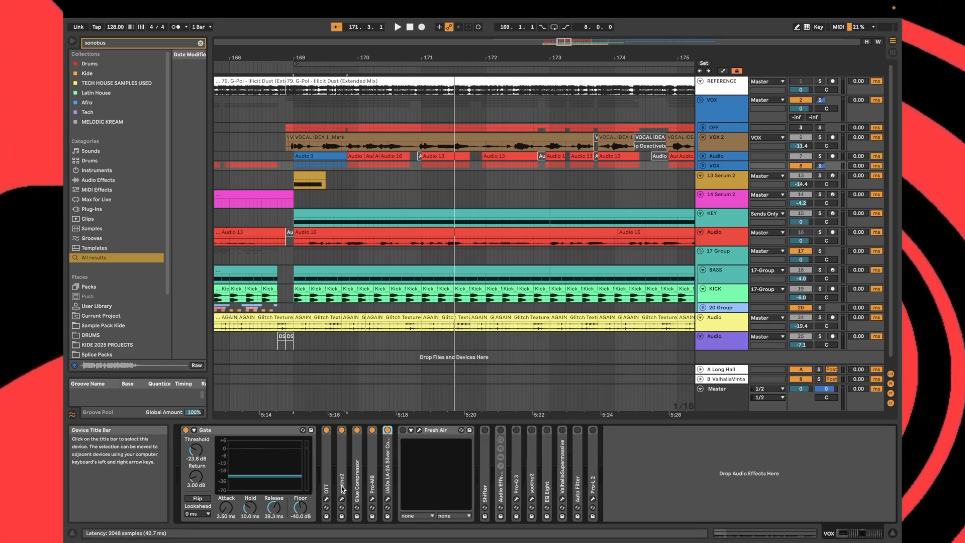
Enable Fresh Air, set its Mid Air amount to 2 during playback, and close its window
{"action": "left_click", "coordinate": [440, 431]}
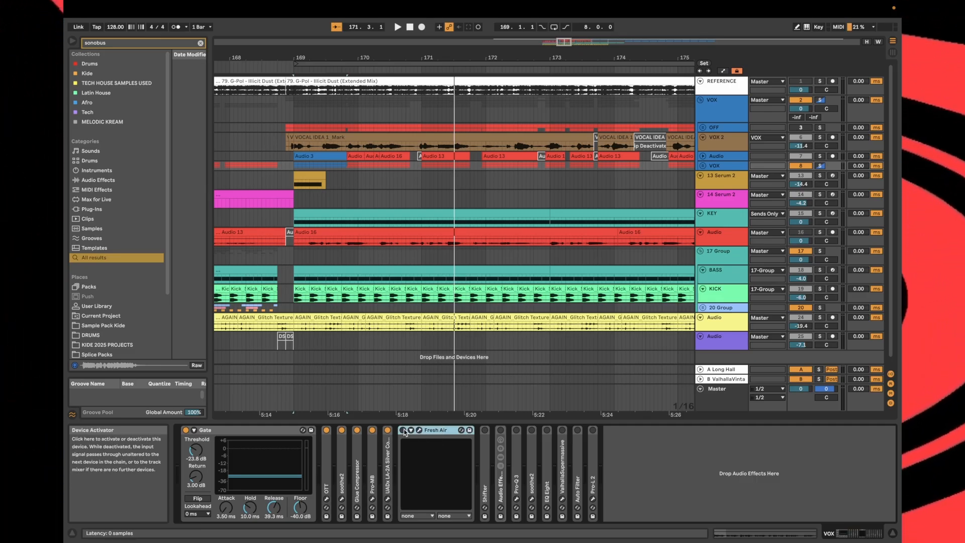
{"action": "key", "text": "space"}
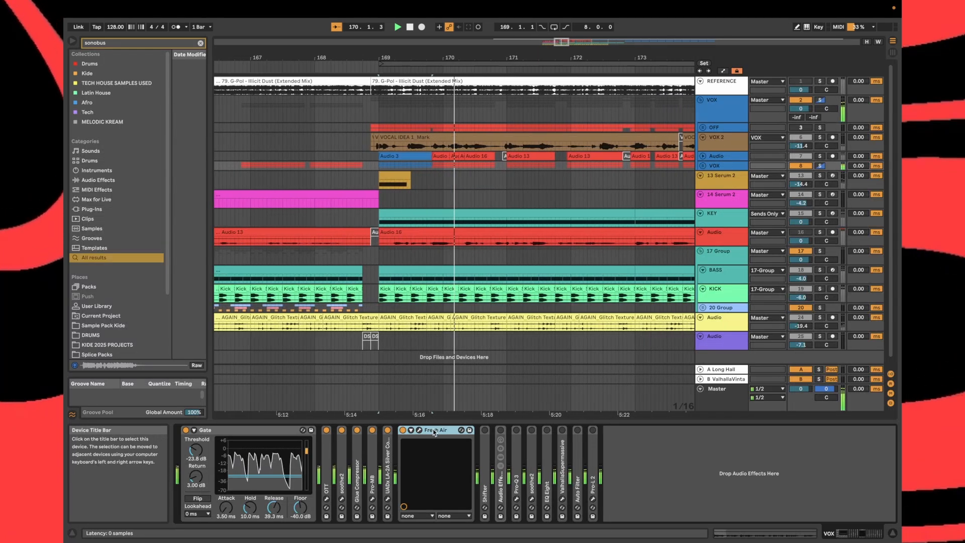
{"action": "left_click", "coordinate": [420, 430]}
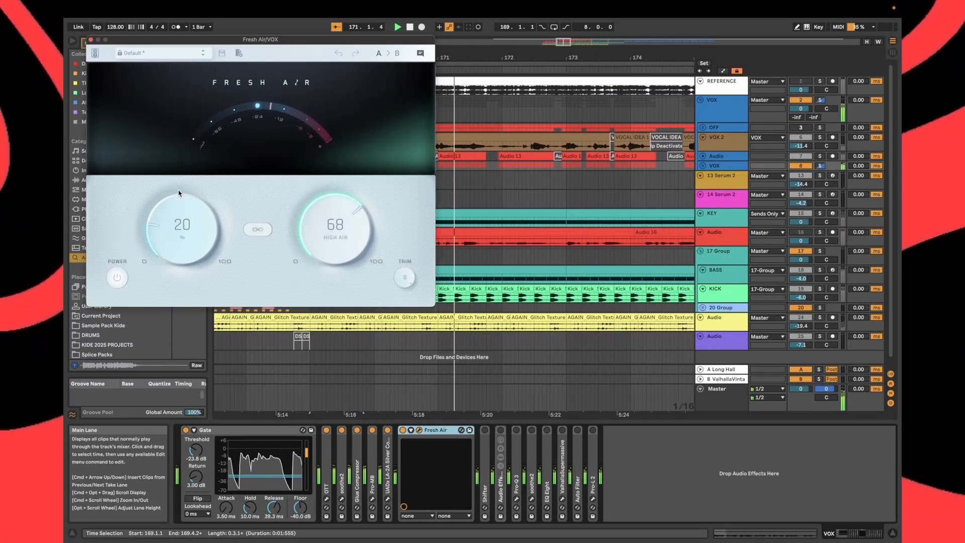
{"action": "left_click_drag", "start_coordinate": [179, 193], "coordinate": [184, 252]}
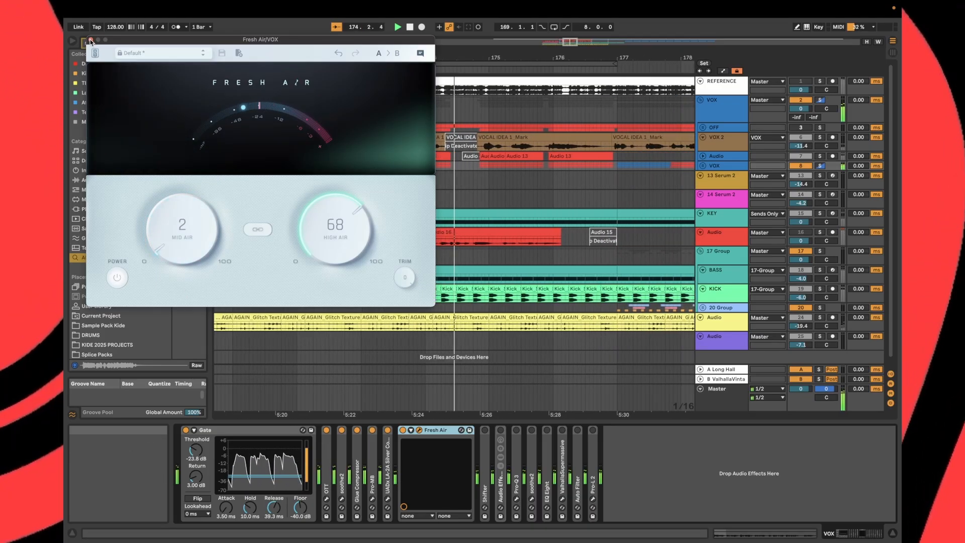
{"action": "left_click", "coordinate": [91, 40]}
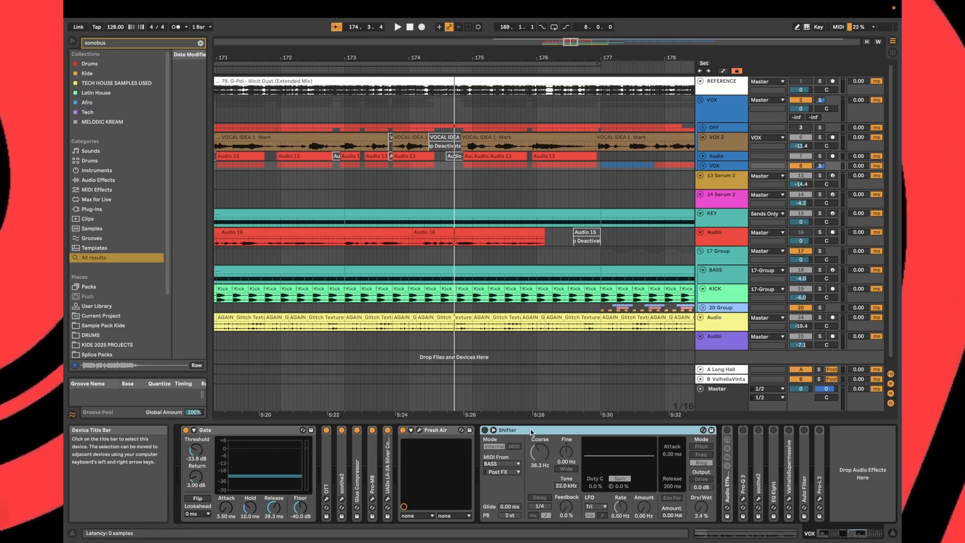
Unfold and enable the Shifter on the VOX group and audition it with Dry/Wet at 100 %
{"action": "key", "text": "space"}
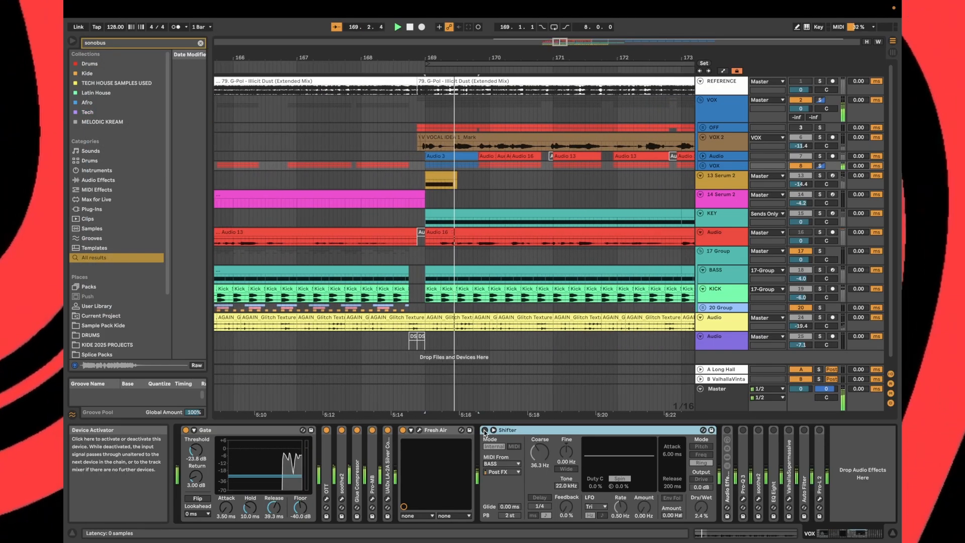
{"action": "key", "text": "space"}
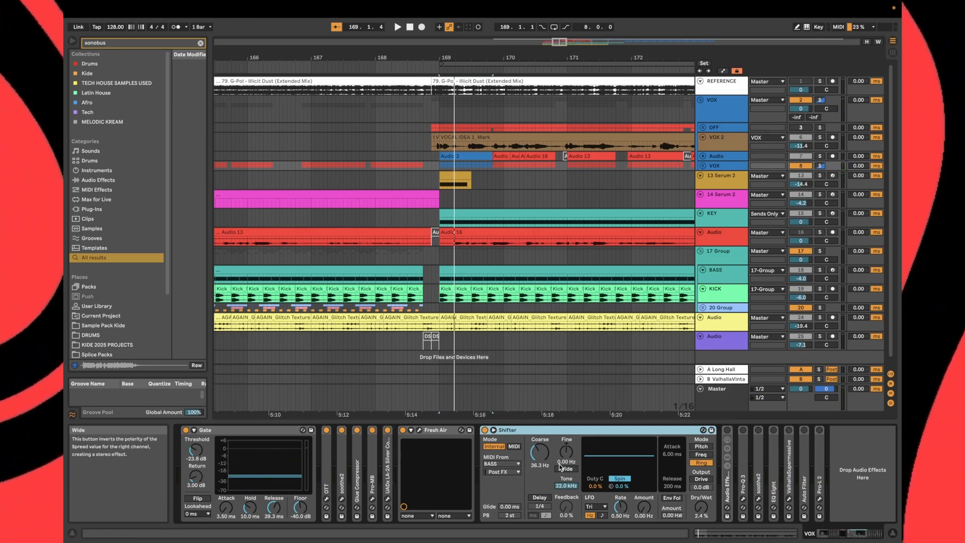
{"action": "key", "text": "space"}
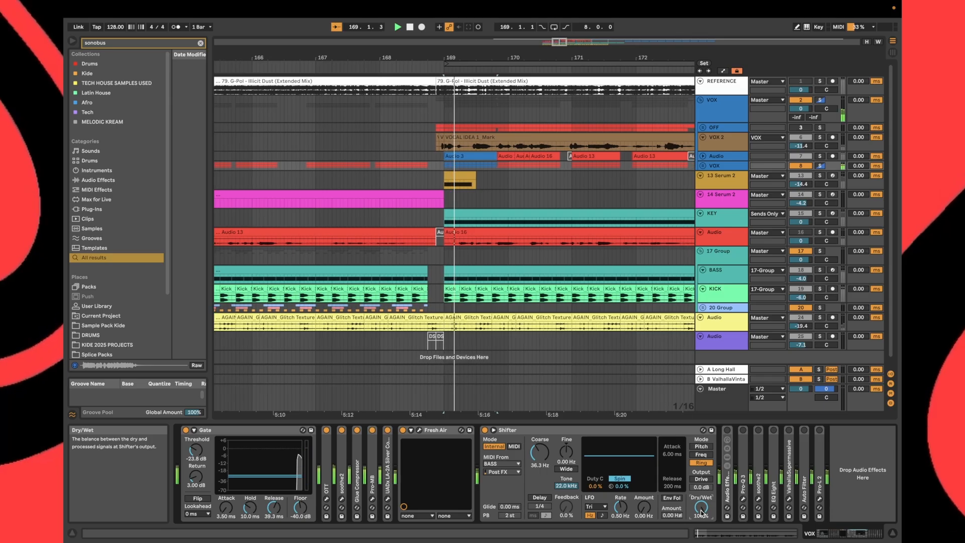
{"action": "key", "text": "space"}
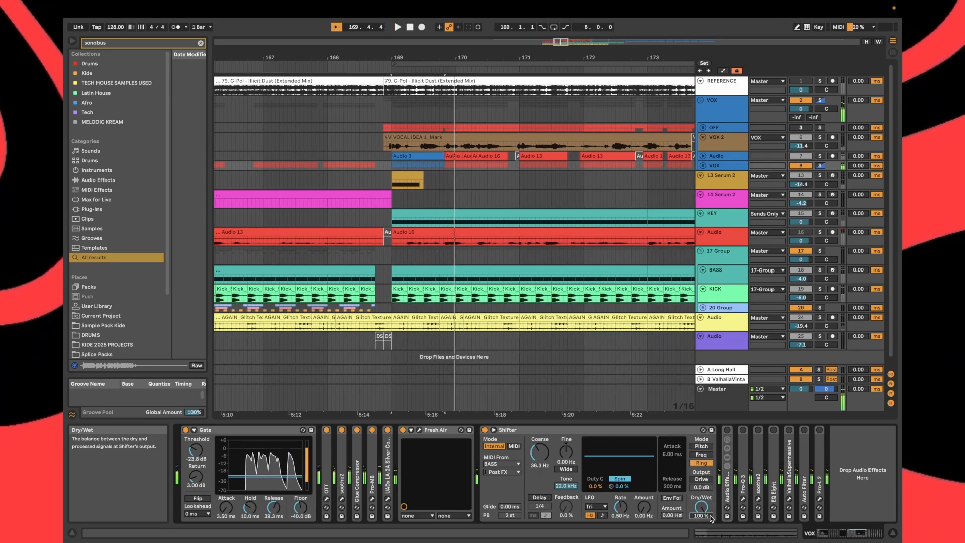
Set the Shifter's Dry/Wet to 2.0 % during playback, fold it, and unfold the Audio Effect Rack
{"action": "key", "text": "space"}
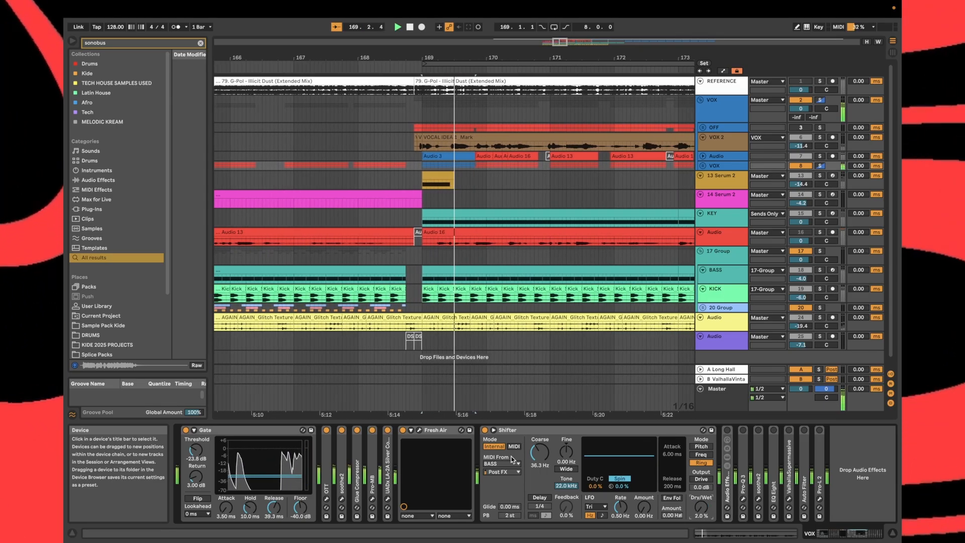
{"action": "double_click", "coordinate": [535, 430]}
{"action": "double_click", "coordinate": [503, 479]}
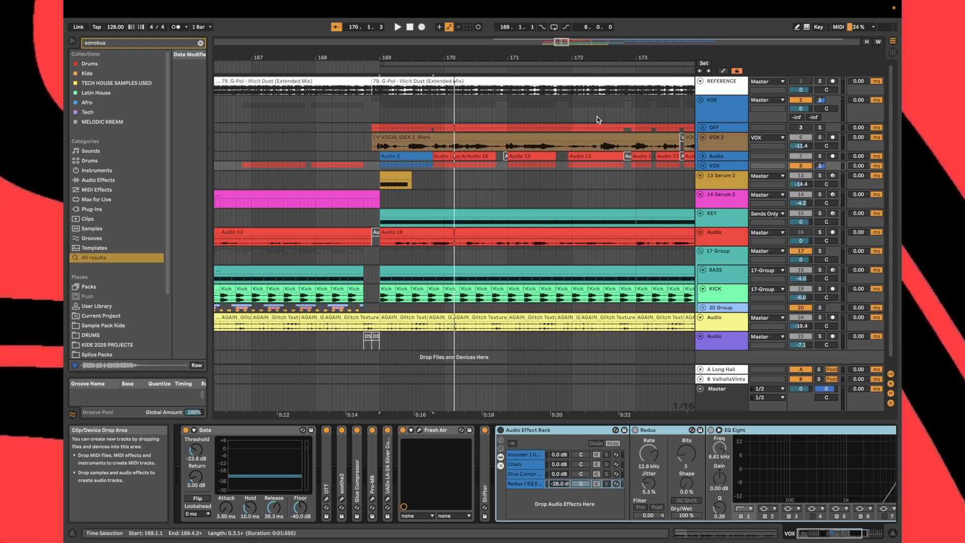
Solo and play the REFERENCE track, and show the Master track's device chain
{"action": "left_click", "coordinate": [724, 88]}
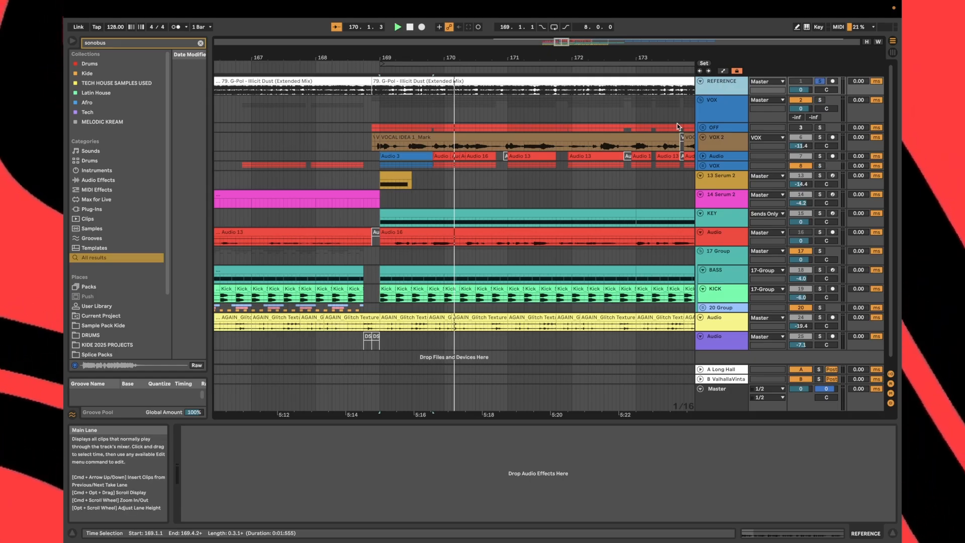
{"action": "key", "text": "space"}
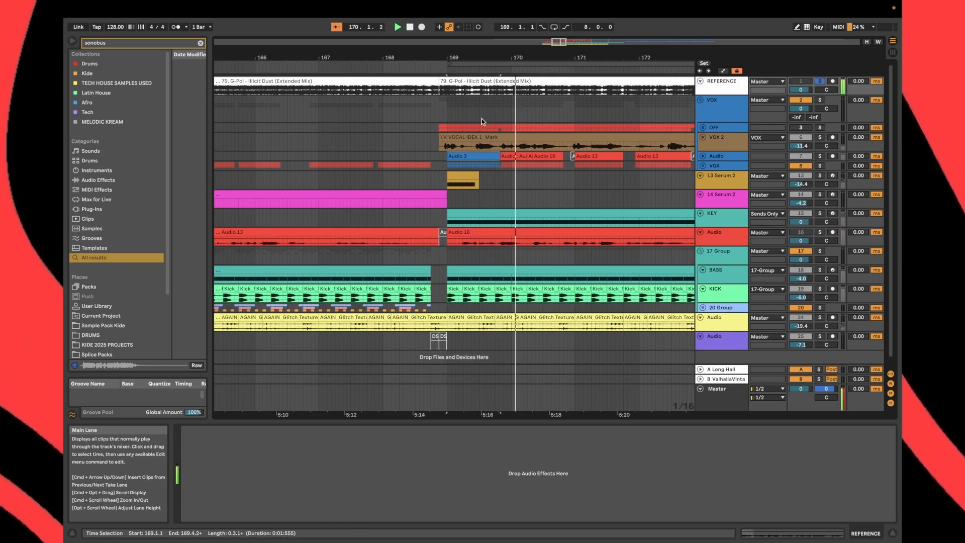
{"action": "left_click", "coordinate": [710, 398]}
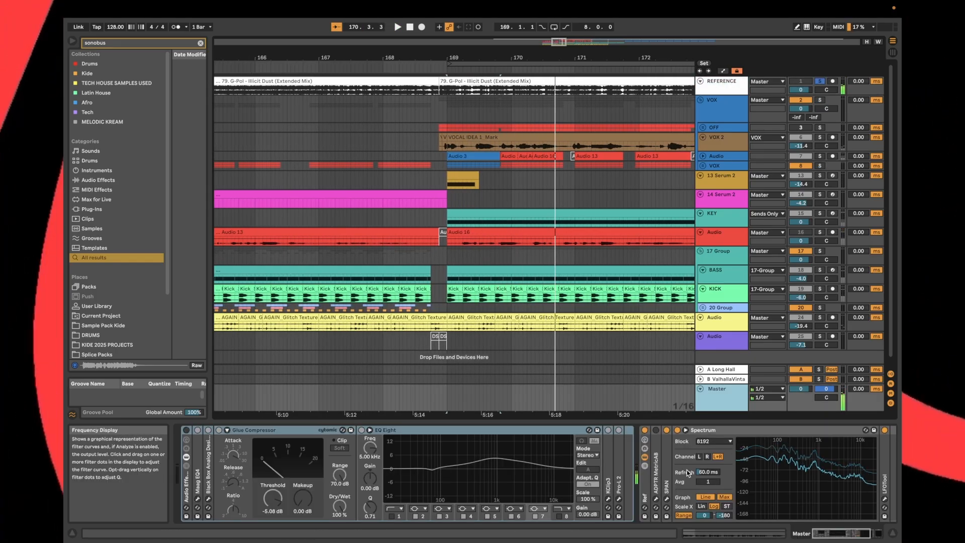
Search the audio effects for "eq" and add EQ Three to the REFERENCE track
{"action": "left_click", "coordinate": [480, 91]}
{"action": "key", "text": "super+f"}
{"action": "type", "text": "eq"}
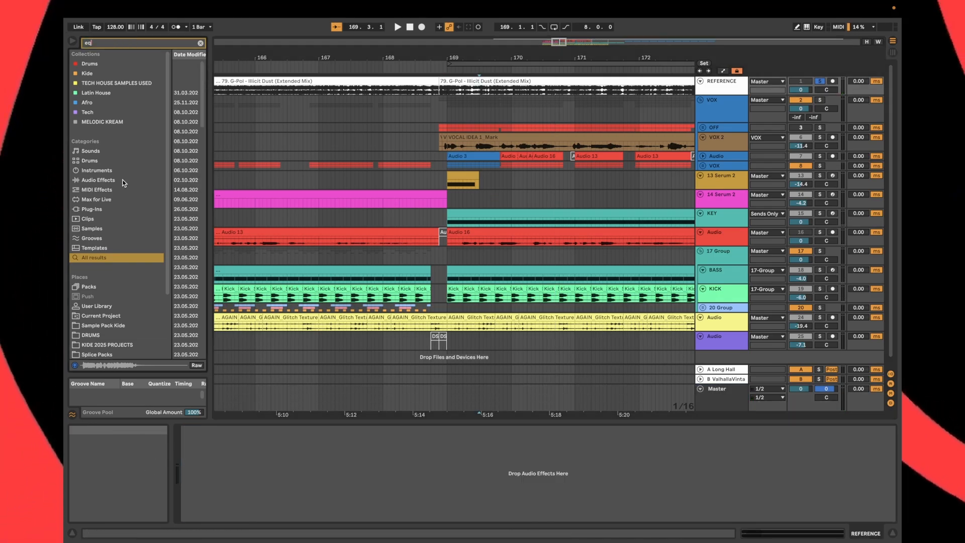
{"action": "left_click", "coordinate": [98, 180]}
{"action": "left_click", "coordinate": [200, 93]}
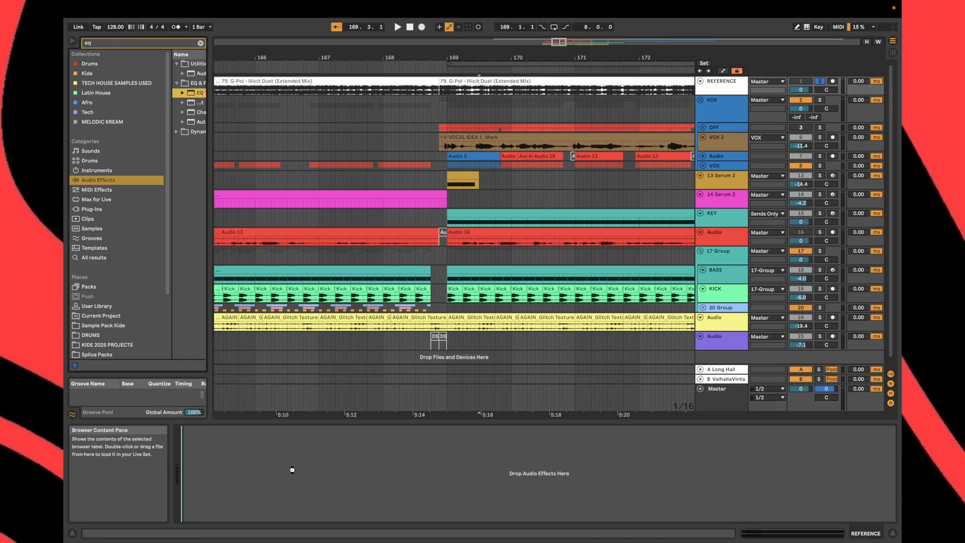
Add EQ Eight after EQ Three on the REFERENCE track and bypass EQ Three during playback
{"action": "left_click_drag", "start_coordinate": [200, 102], "coordinate": [436, 465]}
{"action": "key", "text": "space"}
{"action": "left_click", "coordinate": [185, 430]}
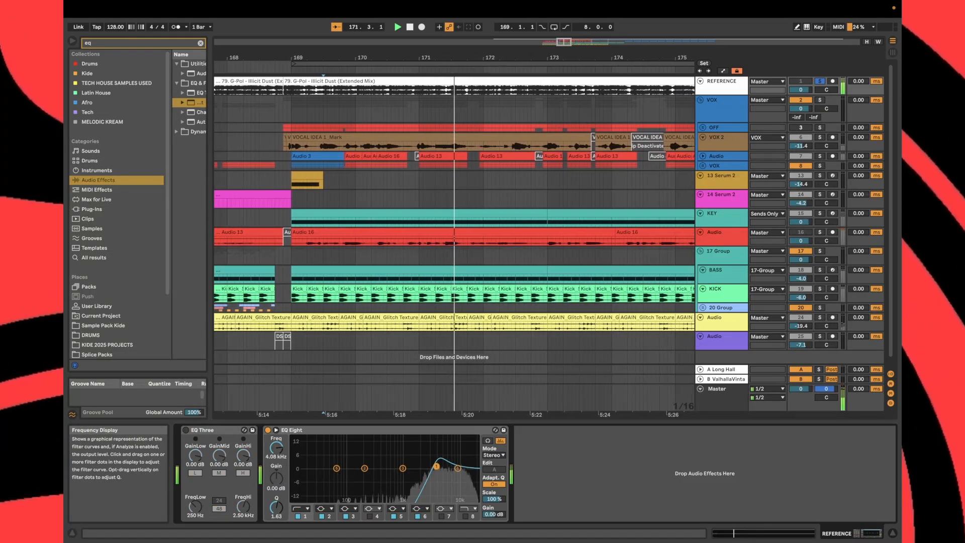
Play the soloed REFERENCE track repeatedly around bar 170 to examine its high frequencies in EQ Eight
{"action": "key", "text": "space"}
{"action": "key", "text": "space"}
{"action": "scroll", "coordinate": [455, 146], "scroll_direction": "up", "scroll_amount": 3}
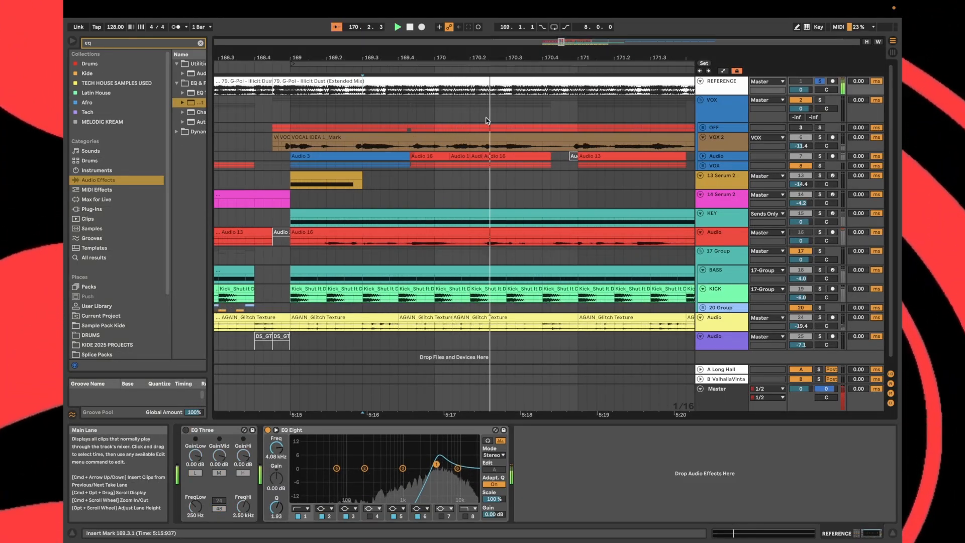
{"action": "key", "text": "space"}
{"action": "left_click", "coordinate": [499, 93]}
{"action": "key", "text": "space"}
{"action": "key", "text": "space"}
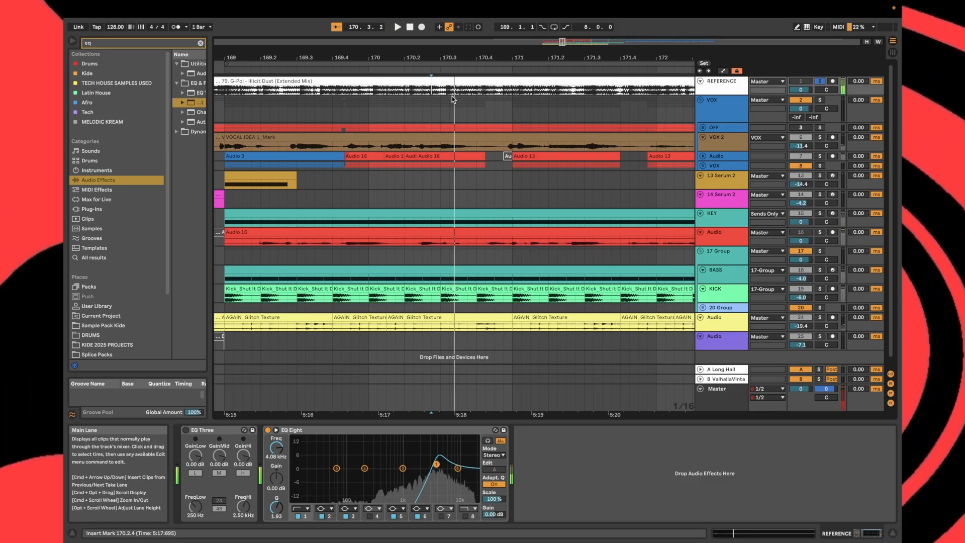
{"action": "left_click", "coordinate": [420, 92]}
{"action": "key", "text": "space"}
{"action": "key", "text": "space"}
{"action": "scroll", "coordinate": [421, 92], "scroll_direction": "left", "scroll_amount": 1}
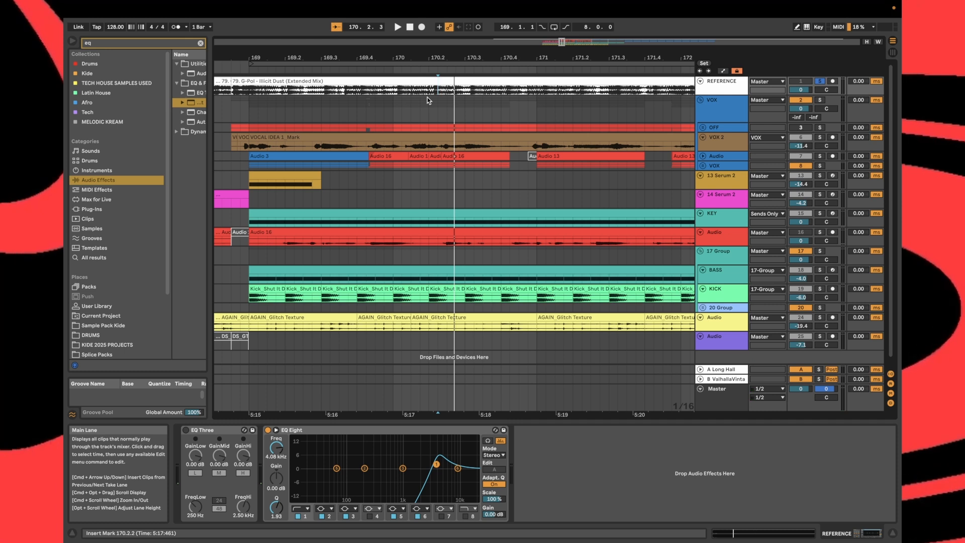
{"action": "key", "text": "space"}
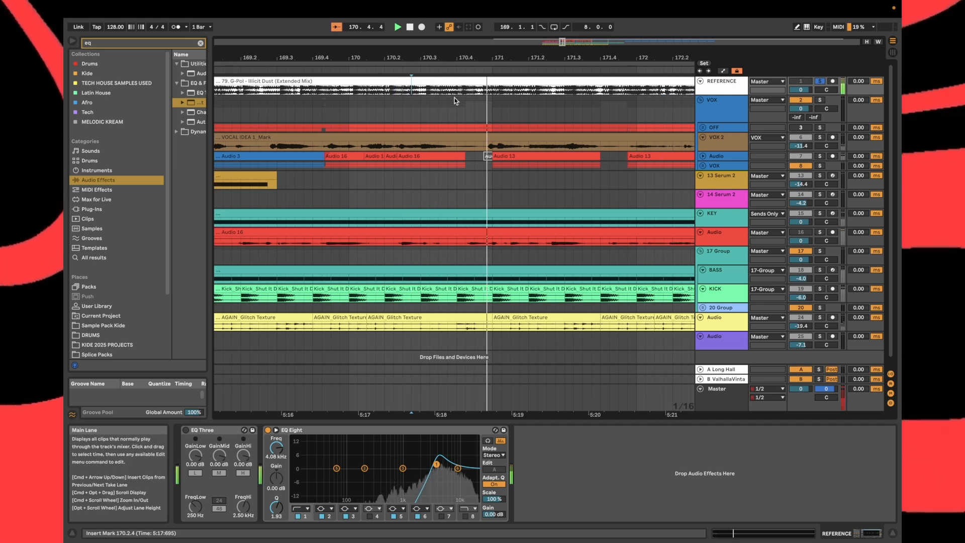
Replay the REFERENCE track from bar 171 and examine its filtered high end in the EQ Eight spectrum
{"action": "scroll", "coordinate": [458, 97], "scroll_direction": "down", "scroll_amount": 1}
{"action": "scroll", "coordinate": [517, 94], "scroll_direction": "down", "scroll_amount": 3}
{"action": "left_click", "coordinate": [517, 94]}
{"action": "key", "text": "space"}
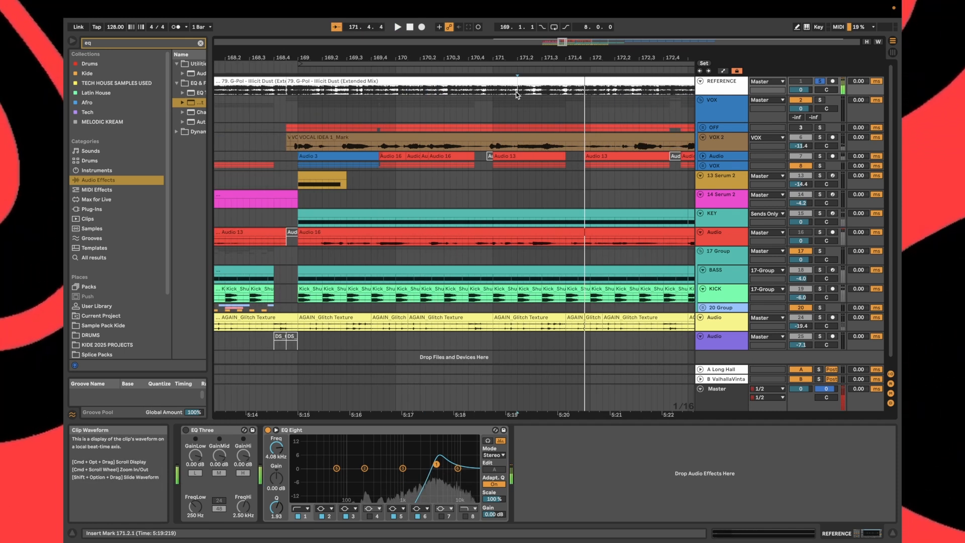
{"action": "left_click", "coordinate": [495, 93]}
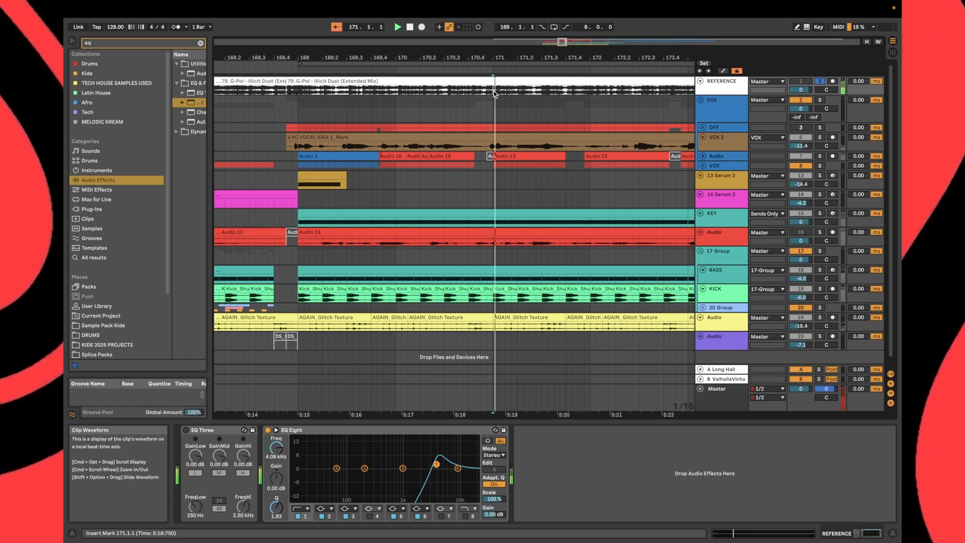
{"action": "scroll", "coordinate": [493, 93], "scroll_direction": "down", "scroll_amount": 2}
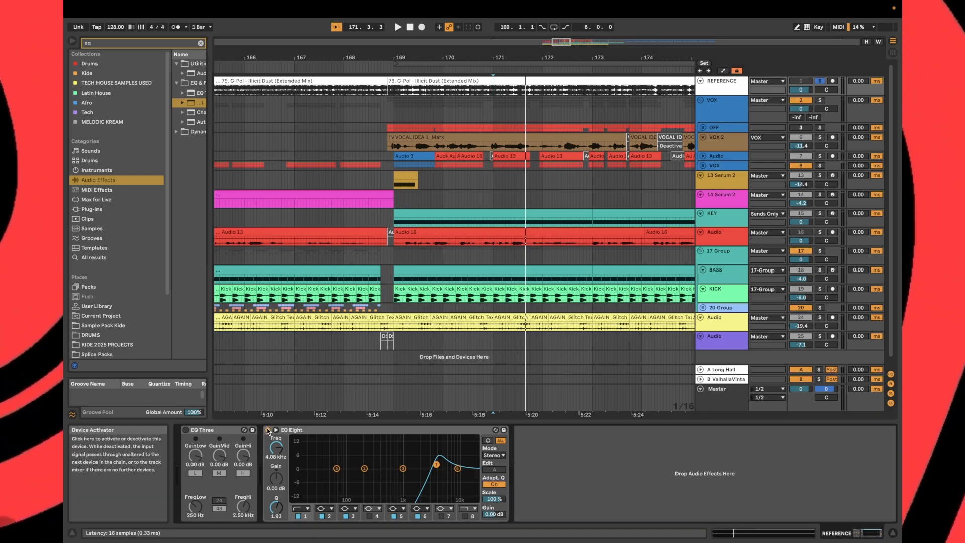
Show the device chains of the VOX group, its nested VOX group and the Master track, and play the full mix from bar 169
{"action": "left_click", "coordinate": [707, 115]}
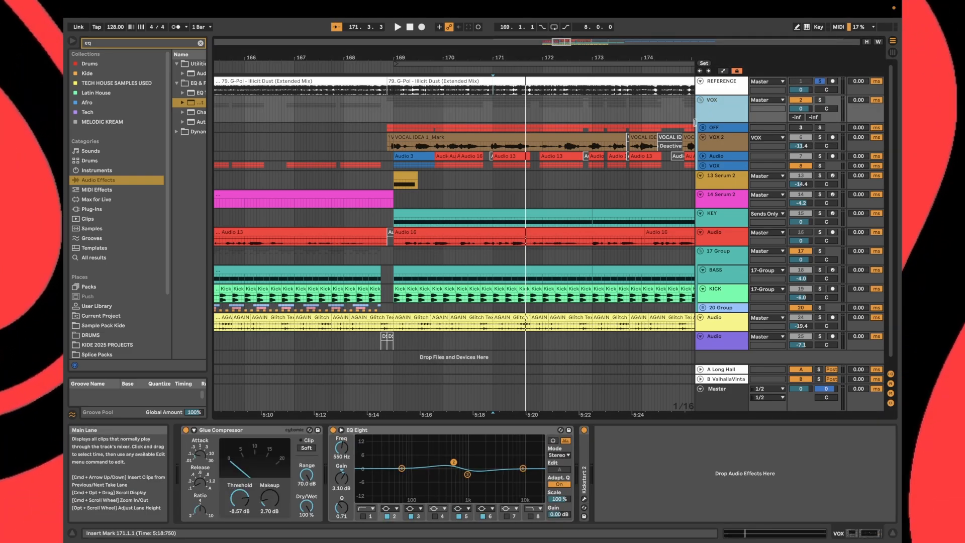
{"action": "left_click", "coordinate": [710, 165]}
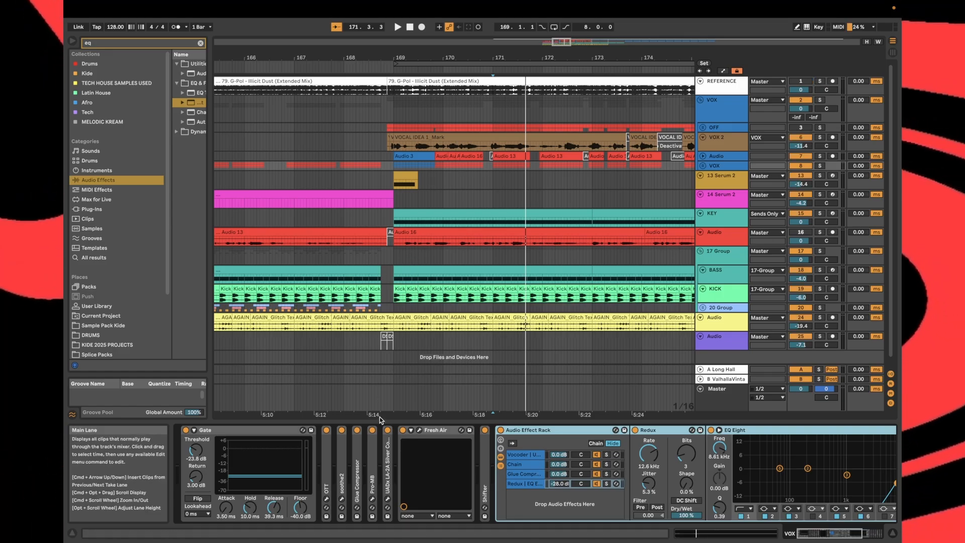
{"action": "left_click", "coordinate": [392, 400]}
{"action": "key", "text": "space"}
{"action": "scroll", "coordinate": [526, 283], "scroll_direction": "up", "scroll_amount": 4}
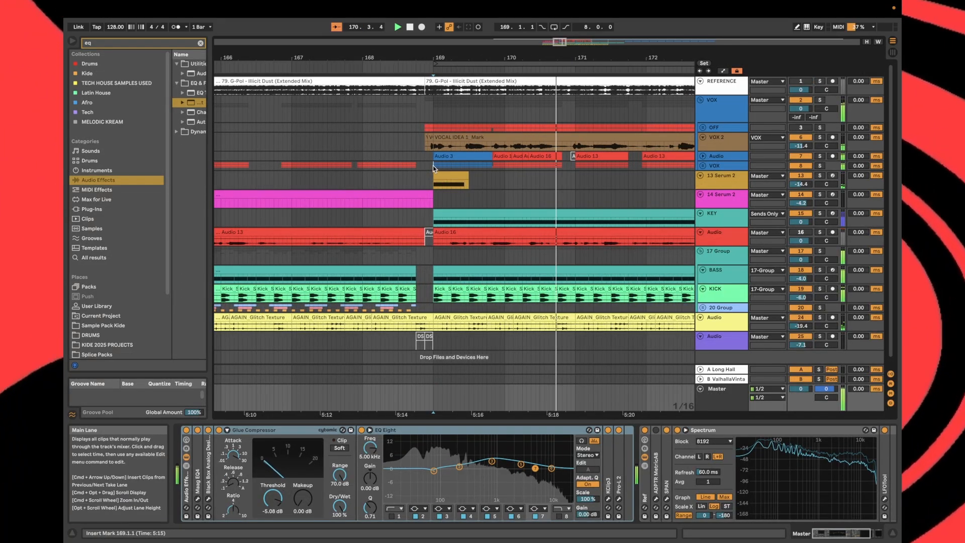
Solo the nested VOX group and play it from bar 169
{"action": "left_click", "coordinate": [434, 166]}
{"action": "key", "text": "s"}
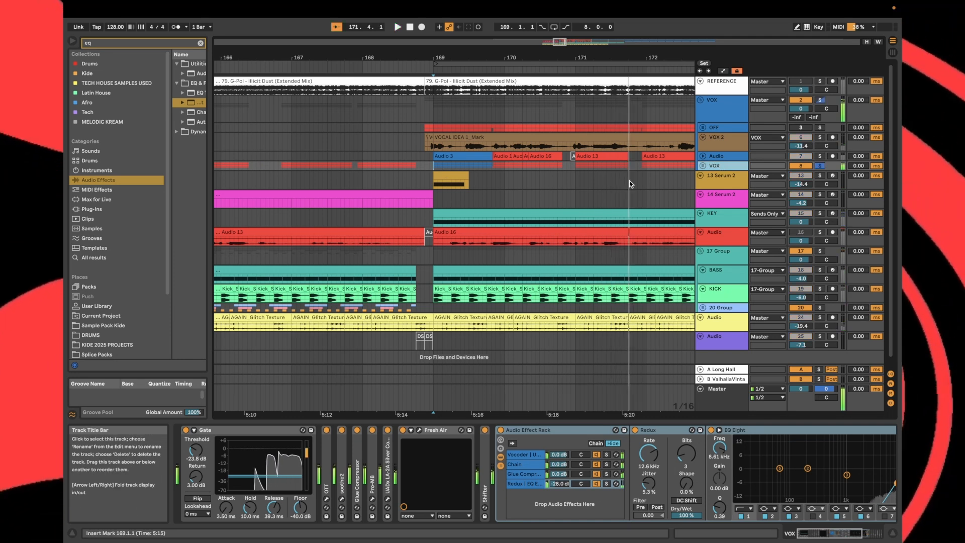
{"action": "key", "text": "space"}
{"action": "key", "text": "space"}
{"action": "scroll", "coordinate": [538, 176], "scroll_direction": "left", "scroll_amount": 2}
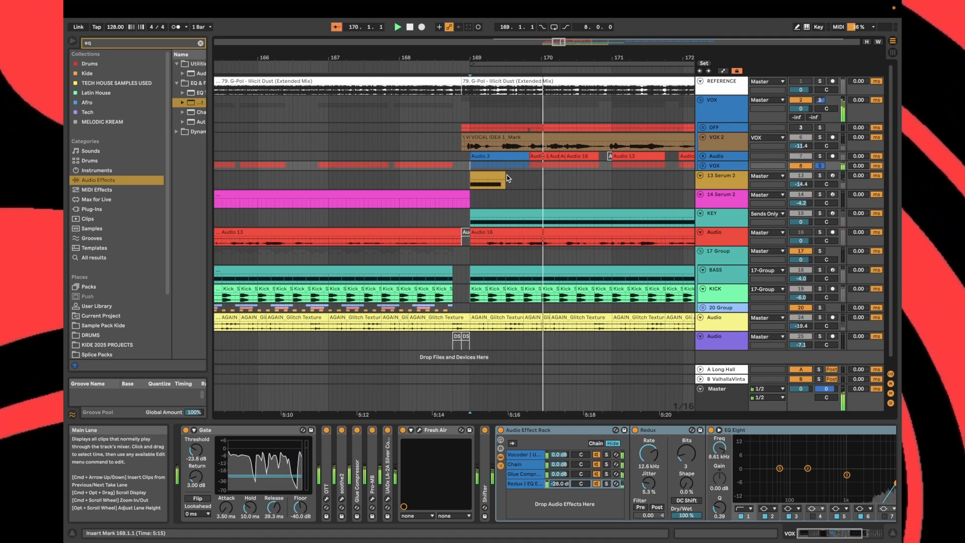
Open the Vocoder chain of the nested VOX group's Audio Effect Rack and set the Vocoder's Release to 154 ms
{"action": "left_click", "coordinate": [527, 456]}
{"action": "scroll", "coordinate": [529, 460], "scroll_direction": "right", "scroll_amount": 2}
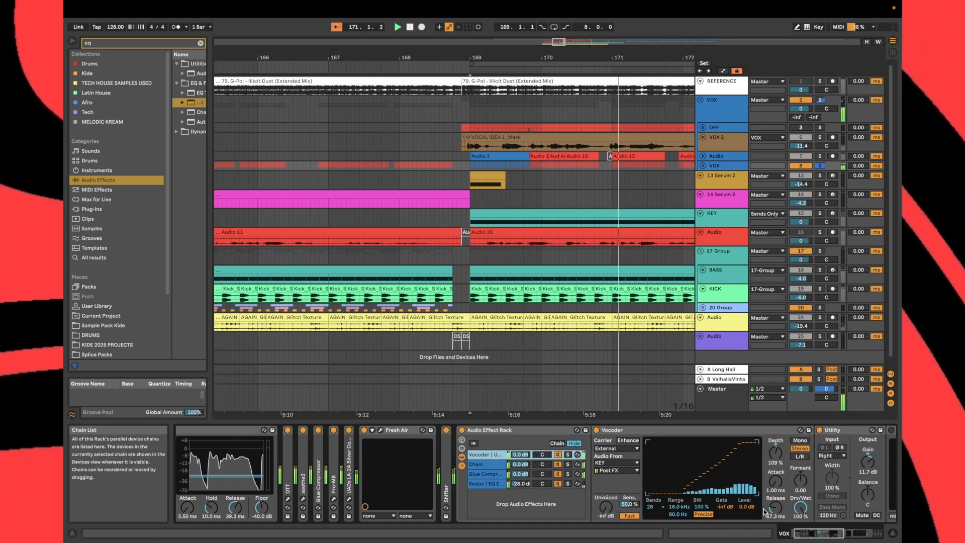
{"action": "left_click_drag", "start_coordinate": [776, 508], "coordinate": [775, 498]}
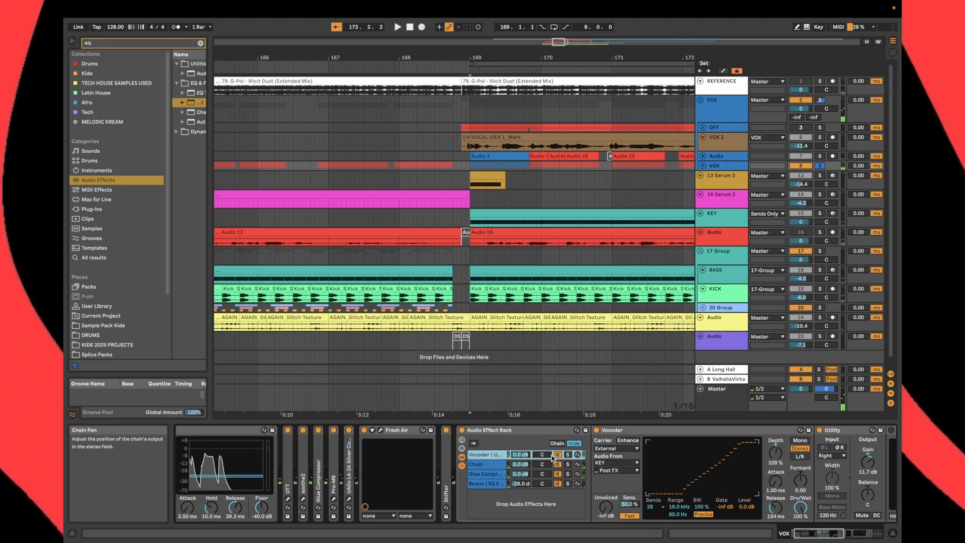
{"action": "left_click", "coordinate": [692, 430]}
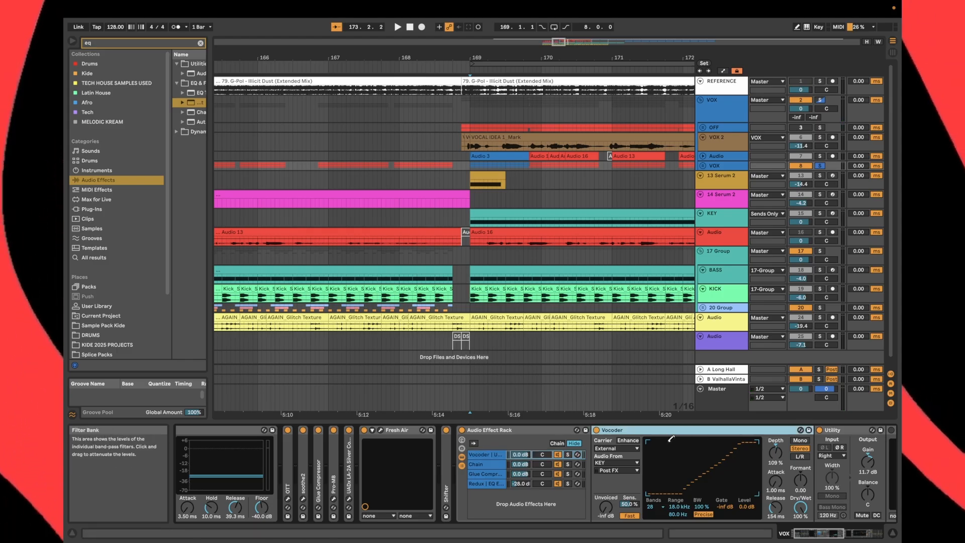
Show the KEY track's devices, enlarge the track, and play it soloed from bar 169
{"action": "scroll", "coordinate": [542, 269], "scroll_direction": "down", "scroll_amount": 1}
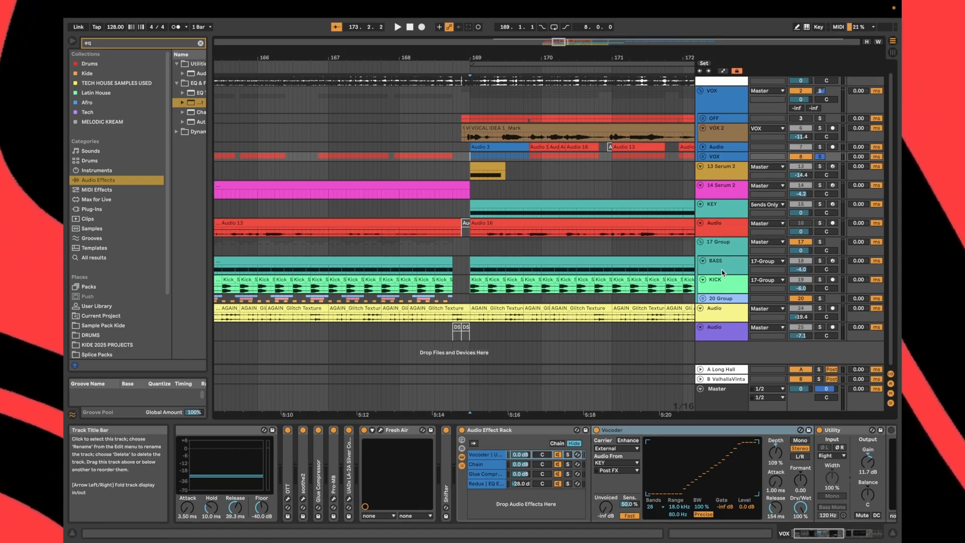
{"action": "left_click", "coordinate": [715, 215]}
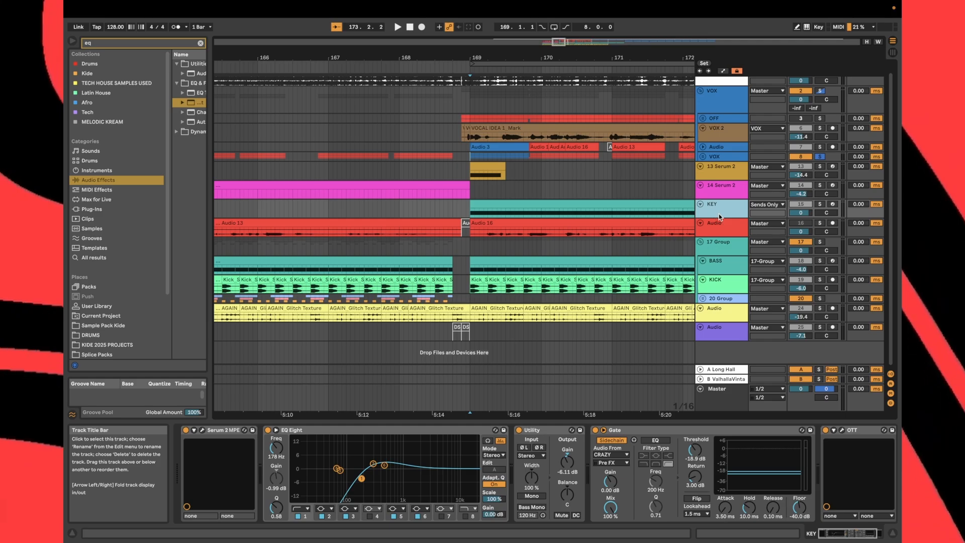
{"action": "left_click_drag", "start_coordinate": [722, 223], "coordinate": [724, 278]}
{"action": "key", "text": "space"}
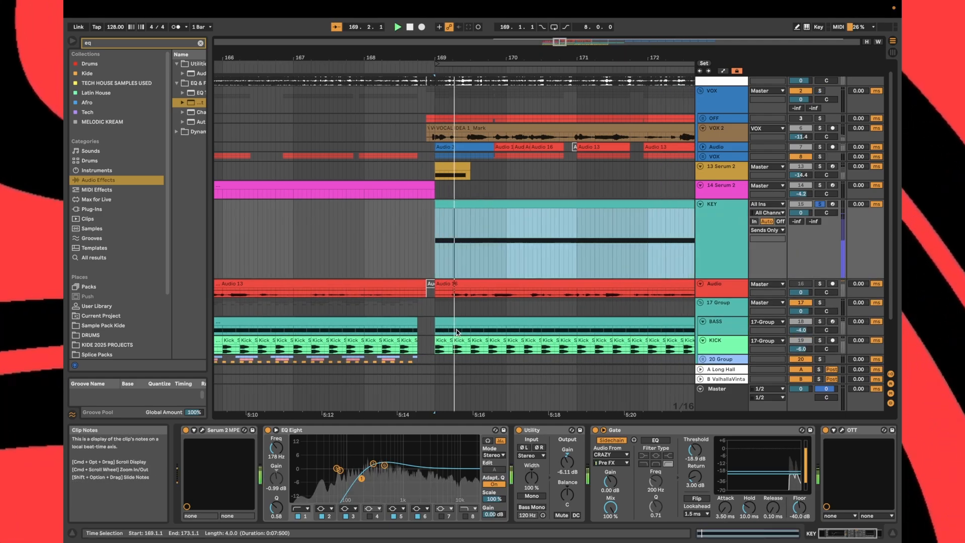
Route the KEY track's output to Master
{"action": "left_click", "coordinate": [777, 204]}
{"action": "left_click", "coordinate": [739, 238]}
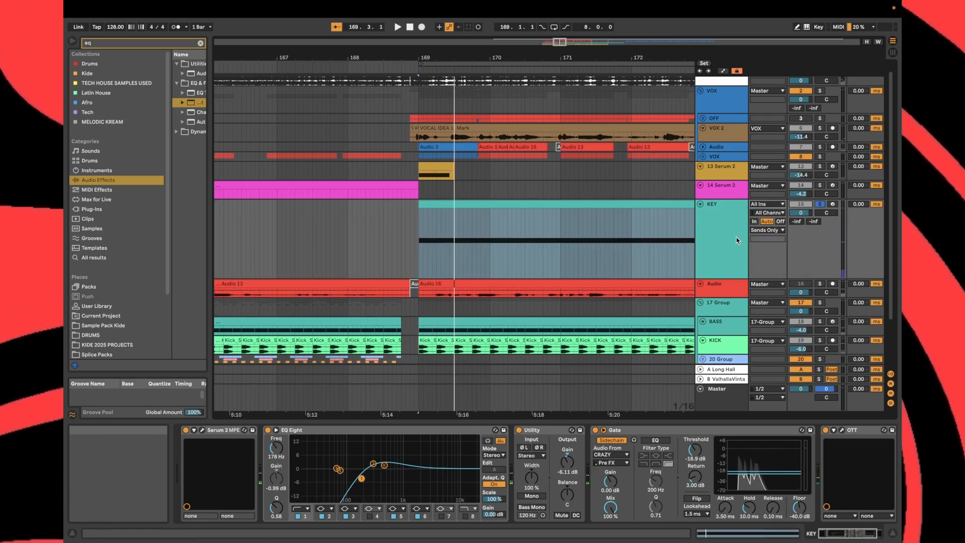
{"action": "left_click", "coordinate": [780, 230]}
{"action": "left_click", "coordinate": [763, 231]}
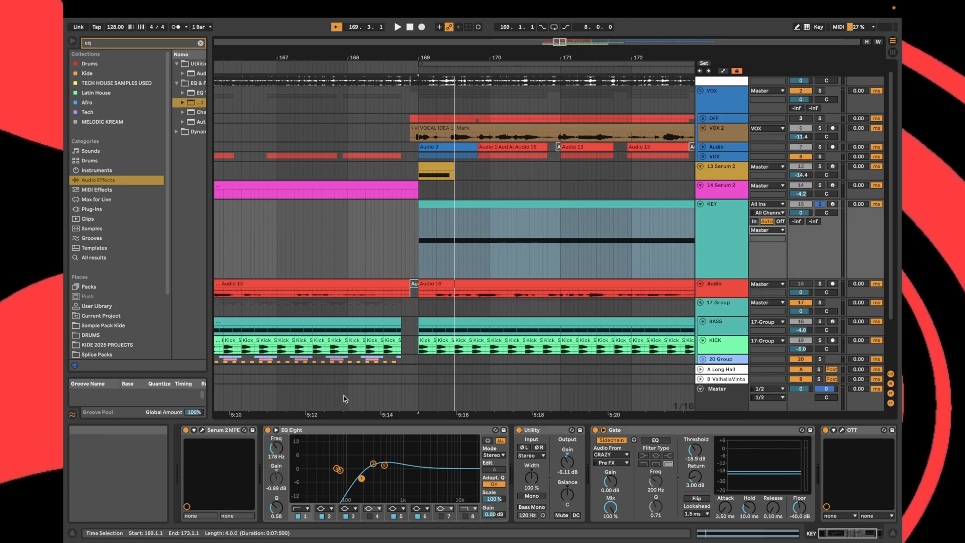
Open the KEY track's Serum 2 instrument, move its window below the clip, audition the sound, and close the instrument
{"action": "left_click", "coordinate": [202, 430]}
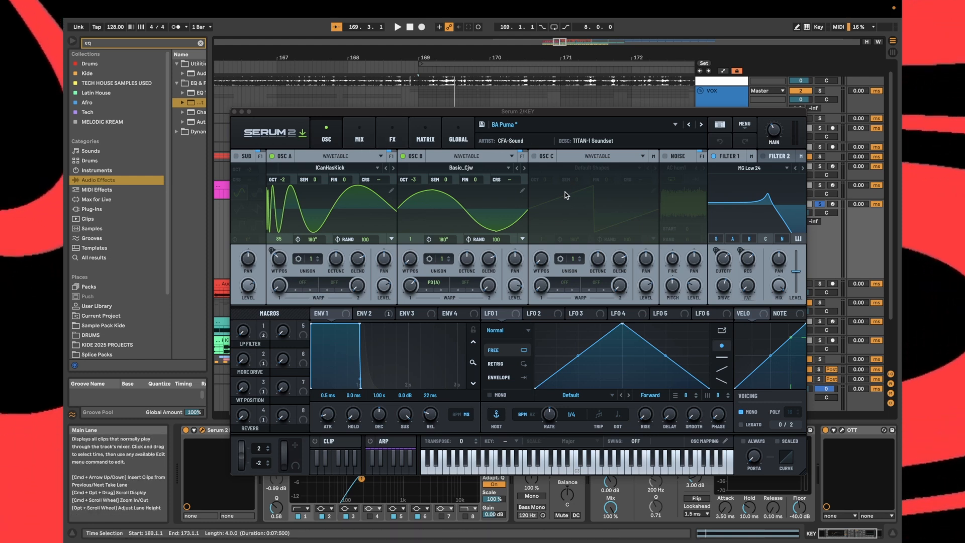
{"action": "left_click_drag", "start_coordinate": [554, 124], "coordinate": [573, 268]}
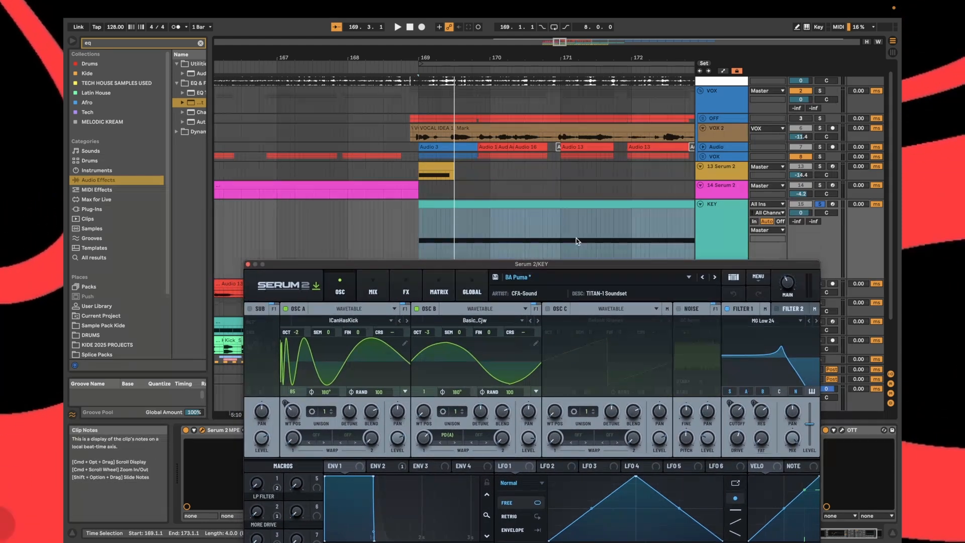
{"action": "key", "text": "space"}
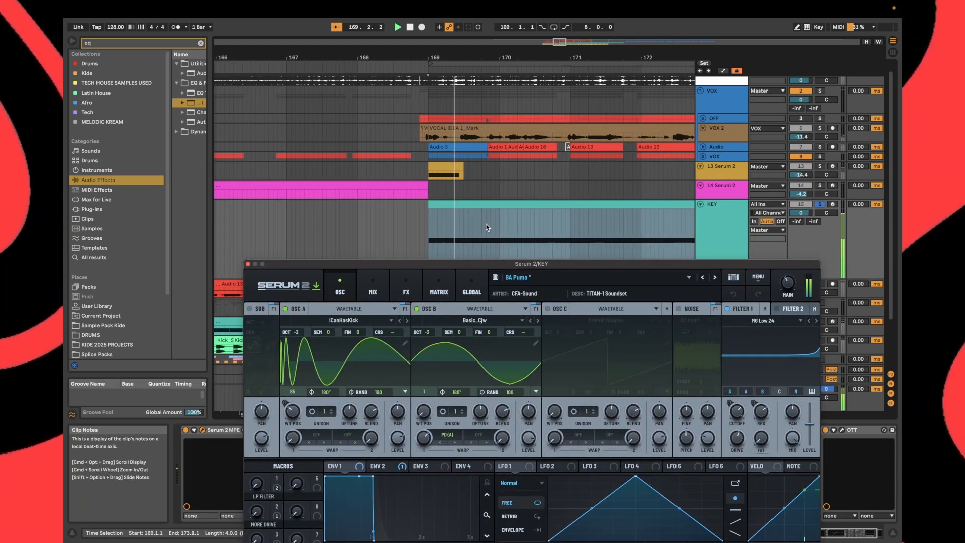
{"action": "left_click", "coordinate": [248, 264]}
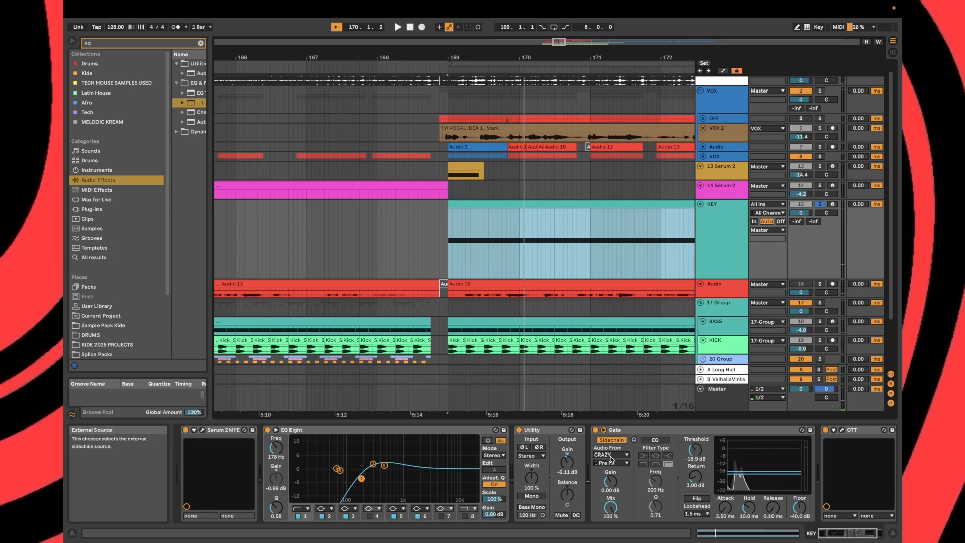
Compare the KEY track's sound with its Gate bypassed and re-enabled during playback
{"action": "left_click", "coordinate": [595, 430]}
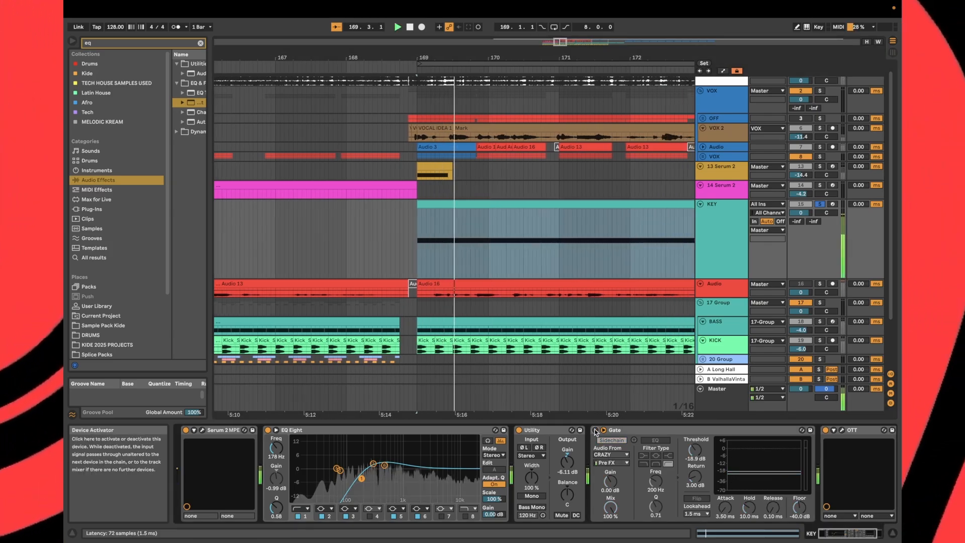
{"action": "left_click", "coordinate": [596, 430]}
{"action": "key", "text": "space"}
{"action": "key", "text": "space"}
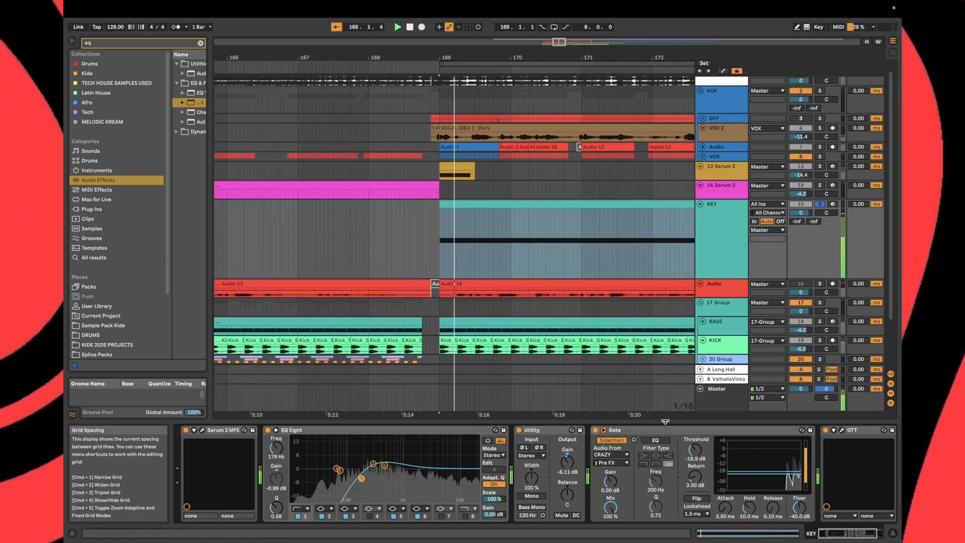
{"action": "key", "text": "space"}
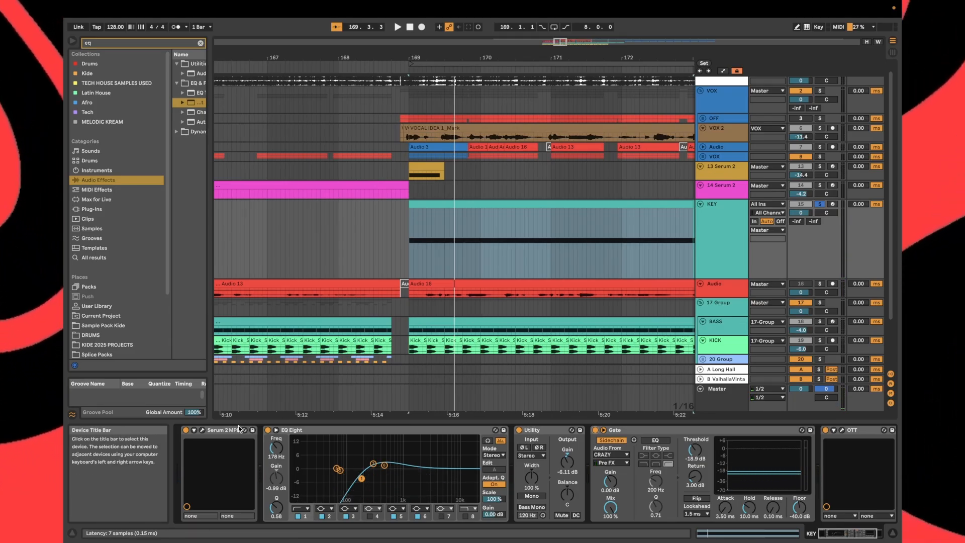
Examine the oscillators and the FX page of the KEY track's Serum 2 and close the instrument
{"action": "left_click", "coordinate": [201, 431]}
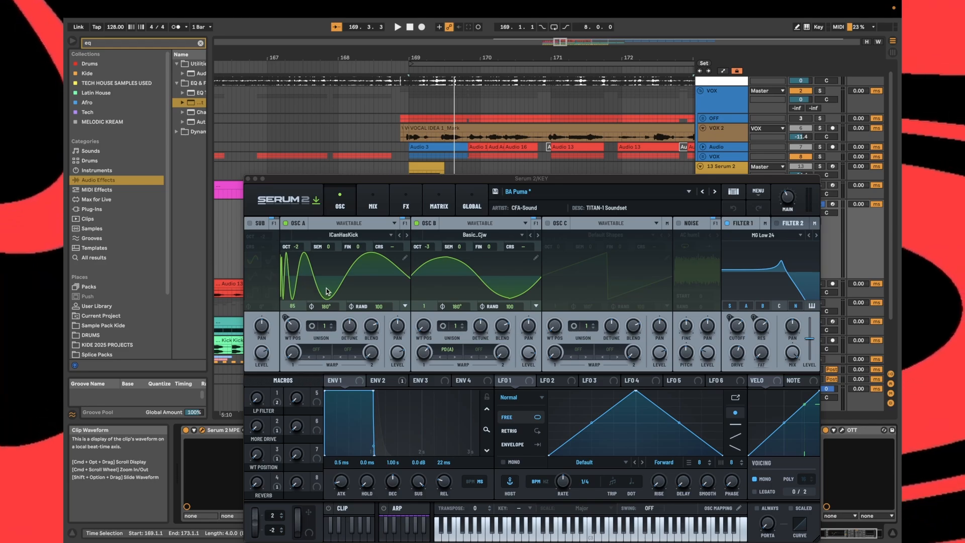
{"action": "left_click", "coordinate": [407, 202]}
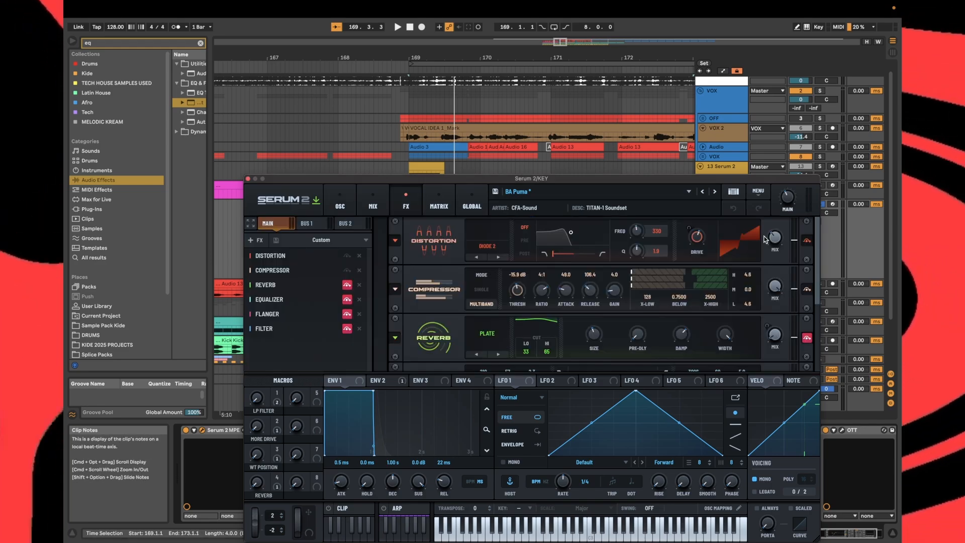
{"action": "mouse_move", "coordinate": [782, 242]}
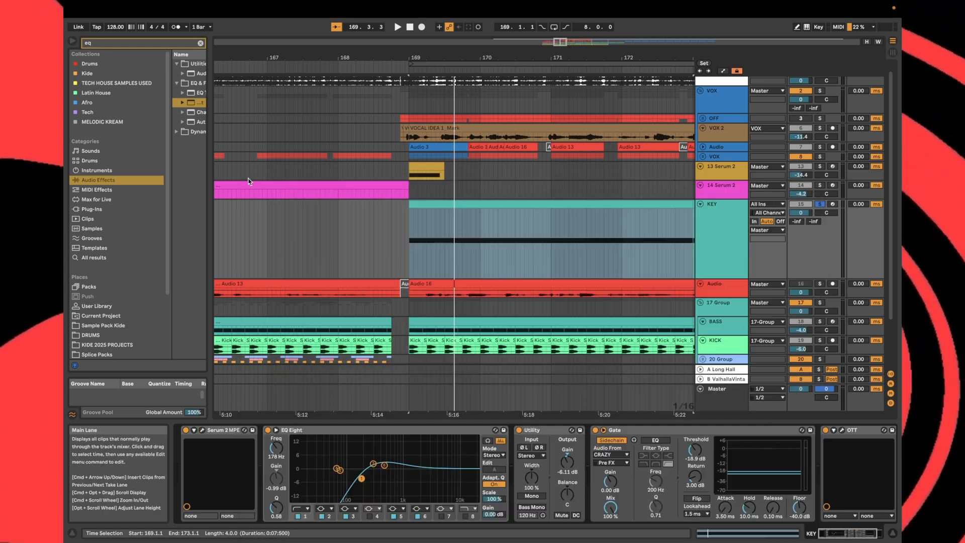
{"action": "left_click", "coordinate": [248, 179]}
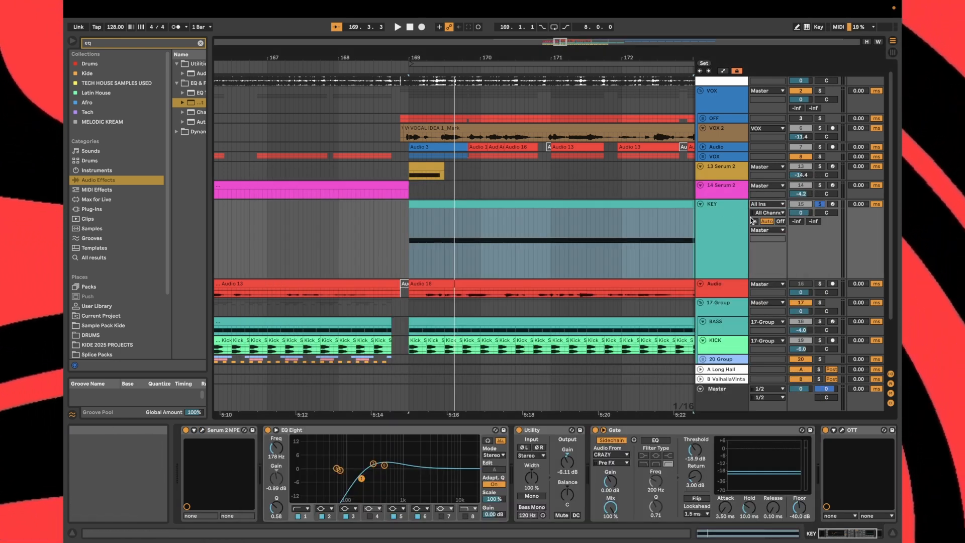
Set the KEY track's output to Sends Only and play the soloed nested VOX group from bar 169
{"action": "left_click", "coordinate": [771, 231]}
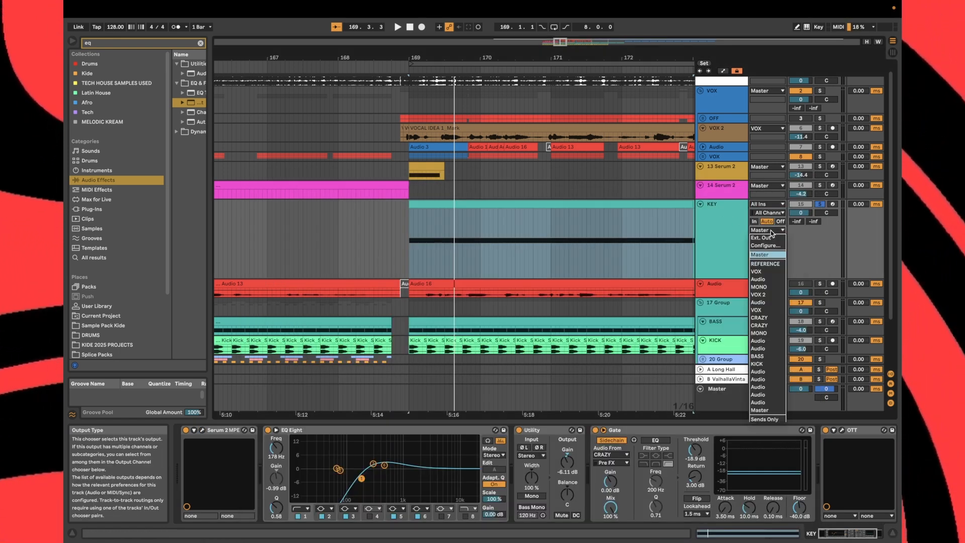
{"action": "left_click", "coordinate": [777, 419]}
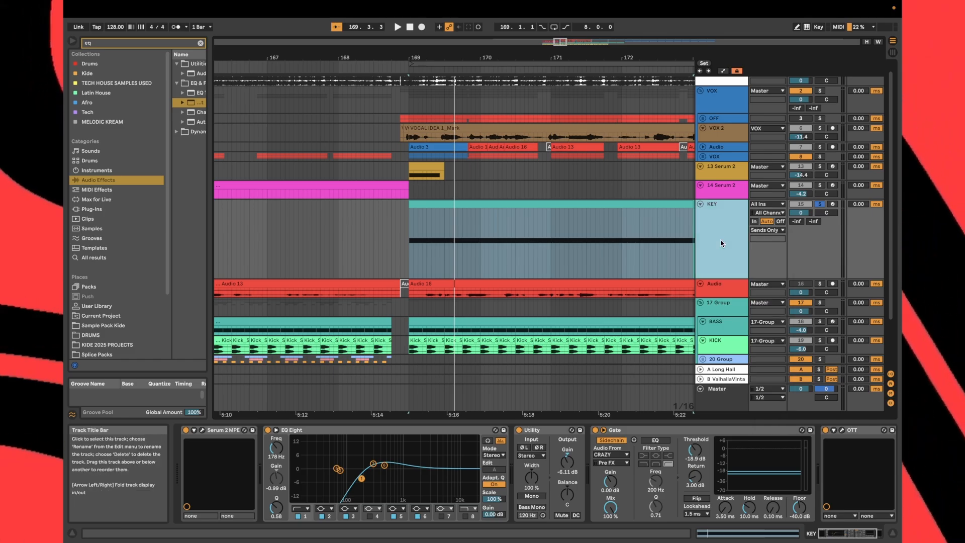
{"action": "left_click", "coordinate": [719, 156]}
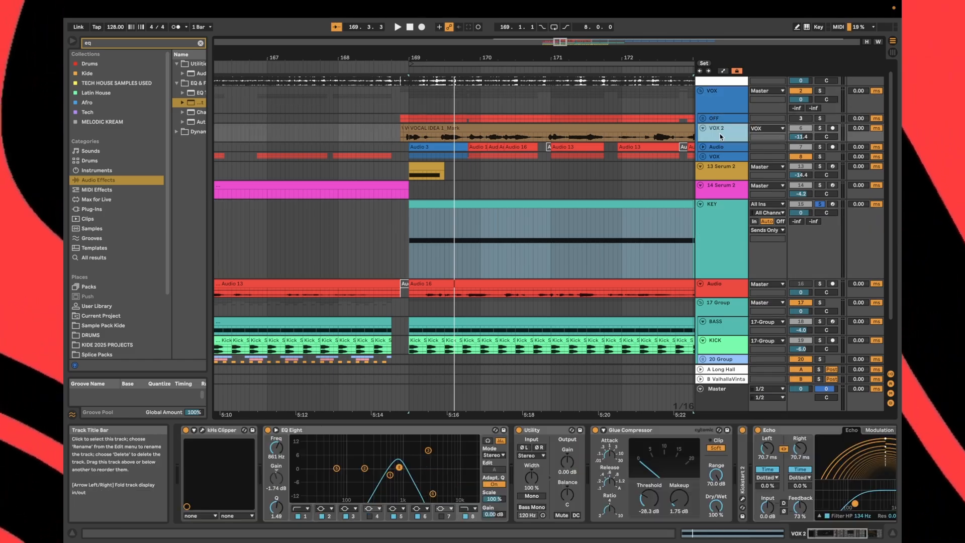
{"action": "key", "text": "space"}
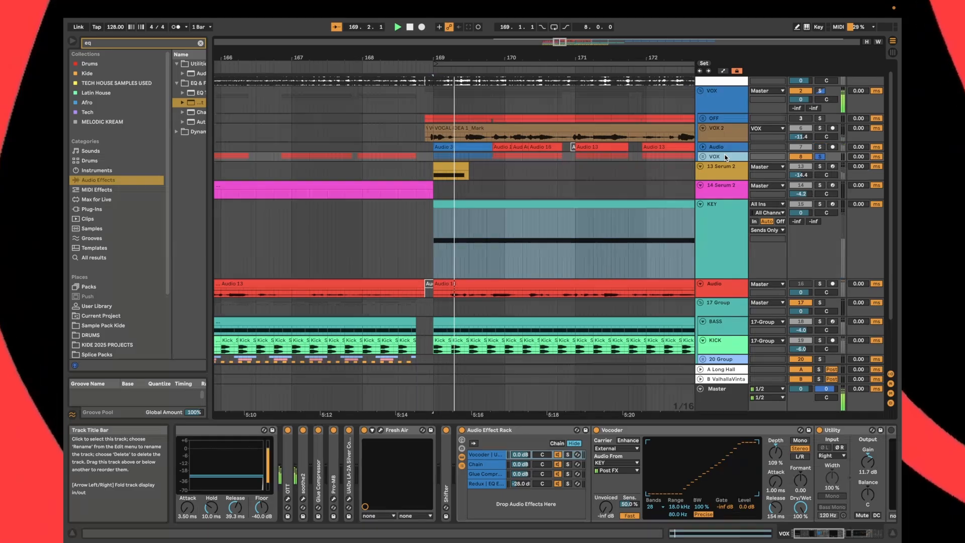
Deactivate the Glue Compressor and Redux chains in the nested VOX group's Audio Effect Rack, and audition with the Vocoder chain open
{"action": "left_click", "coordinate": [487, 474]}
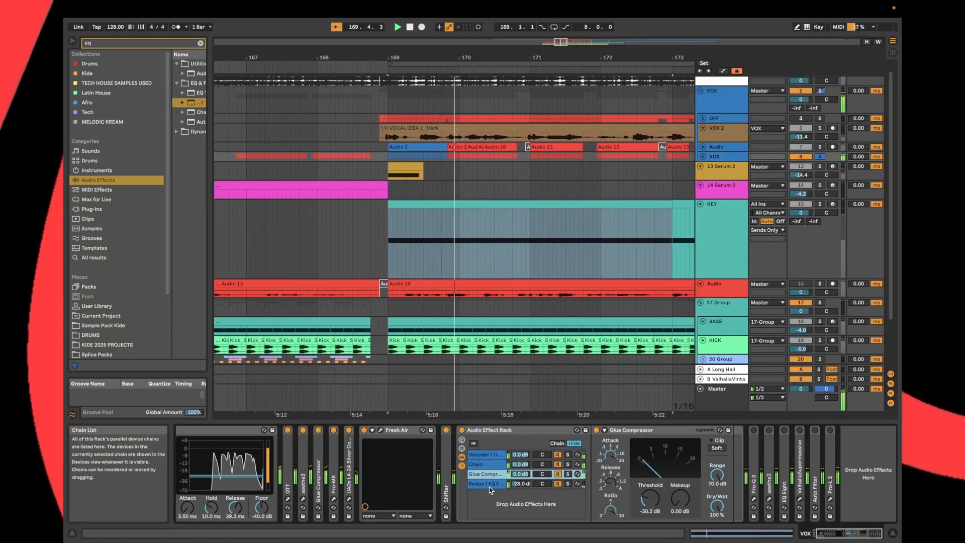
{"action": "left_click", "coordinate": [490, 484], "text": "shift"}
{"action": "left_click", "coordinate": [556, 476]}
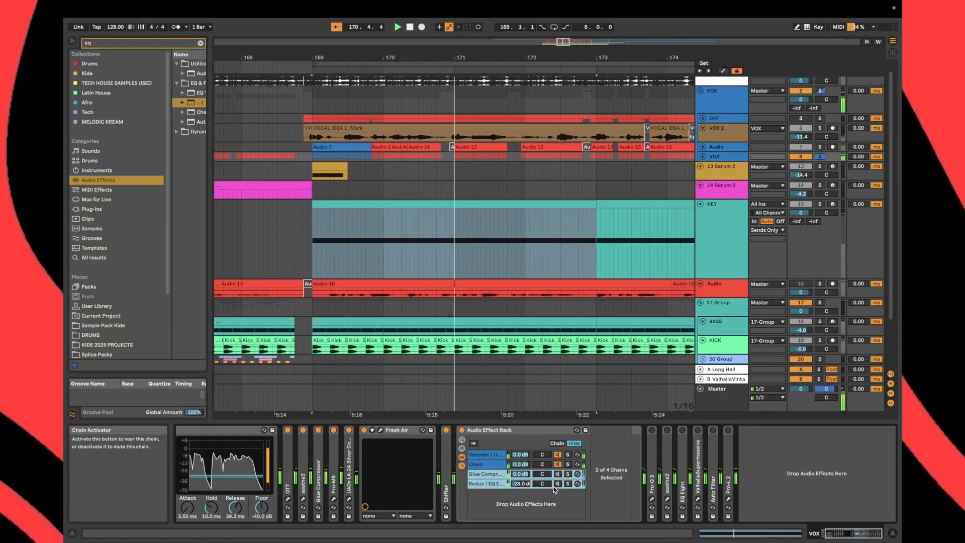
{"action": "left_click", "coordinate": [485, 456]}
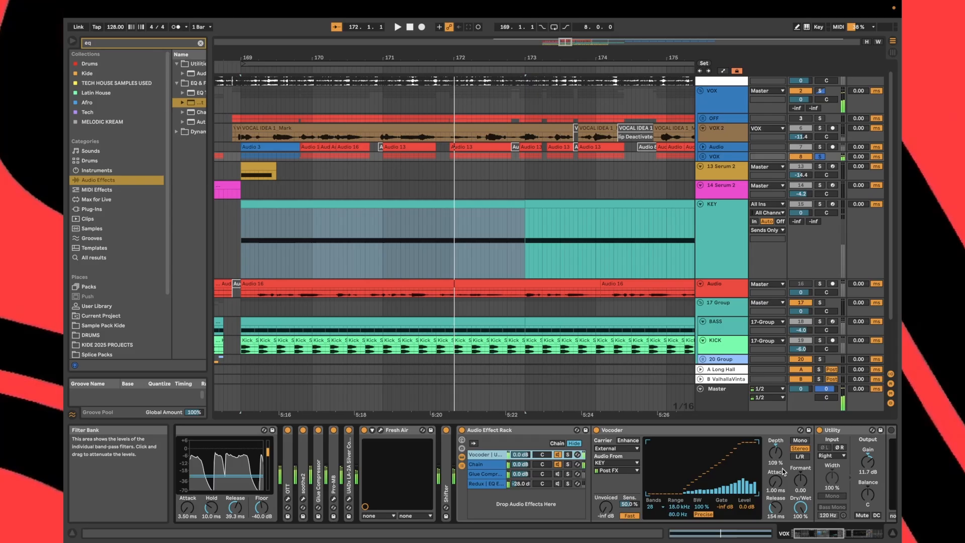
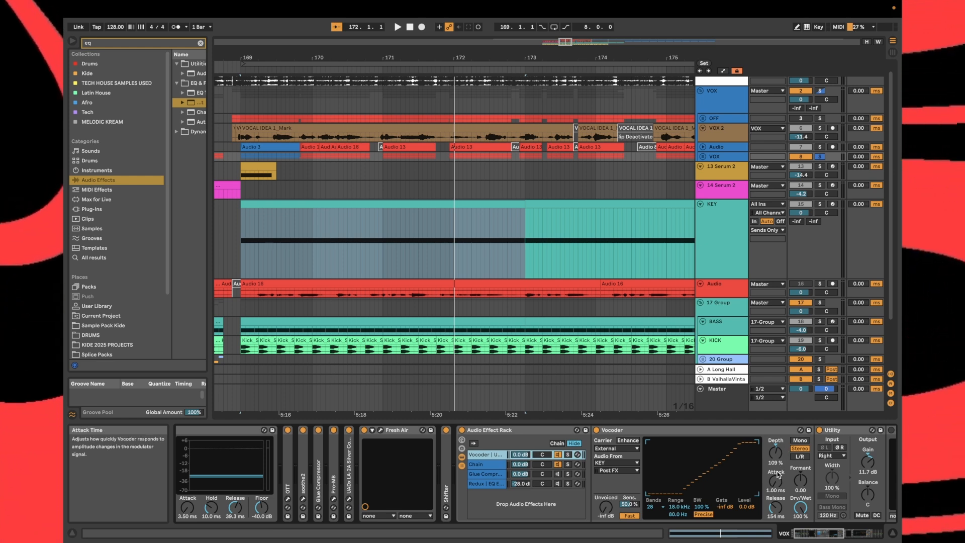
{"action": "key", "text": "space"}
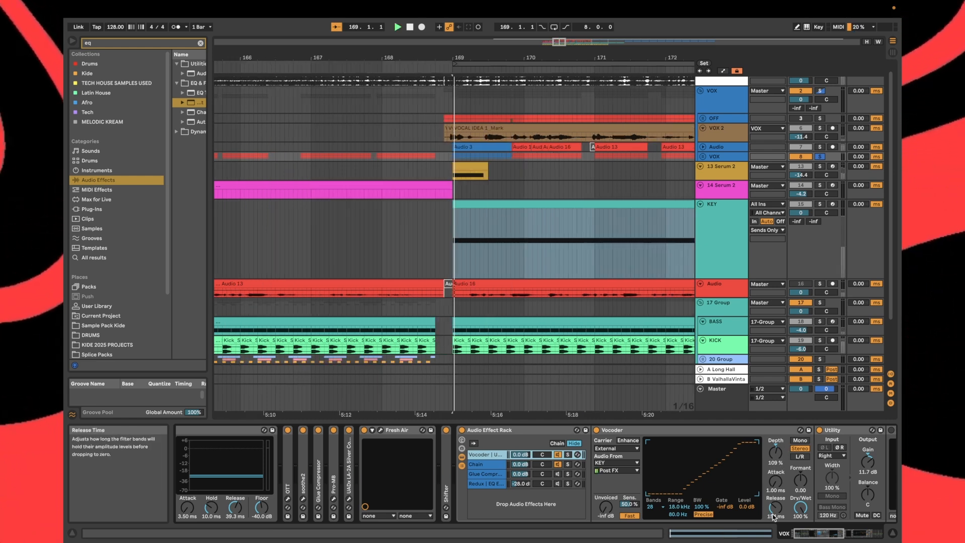
Set the Vocoder's release to 119 ms and its envelope depth to 95.3 %
{"action": "left_click_drag", "start_coordinate": [776, 509], "coordinate": [776, 514]}
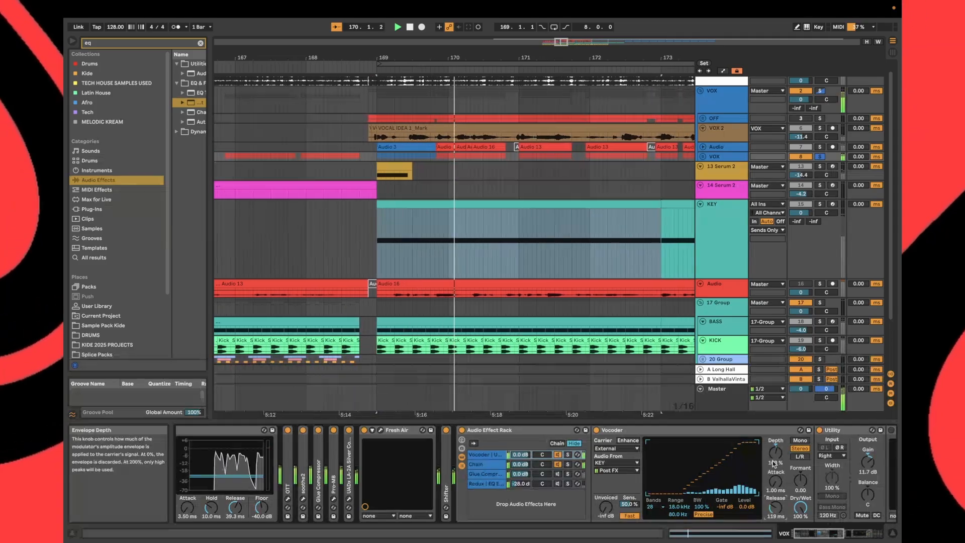
{"action": "left_click_drag", "start_coordinate": [776, 453], "coordinate": [775, 465]}
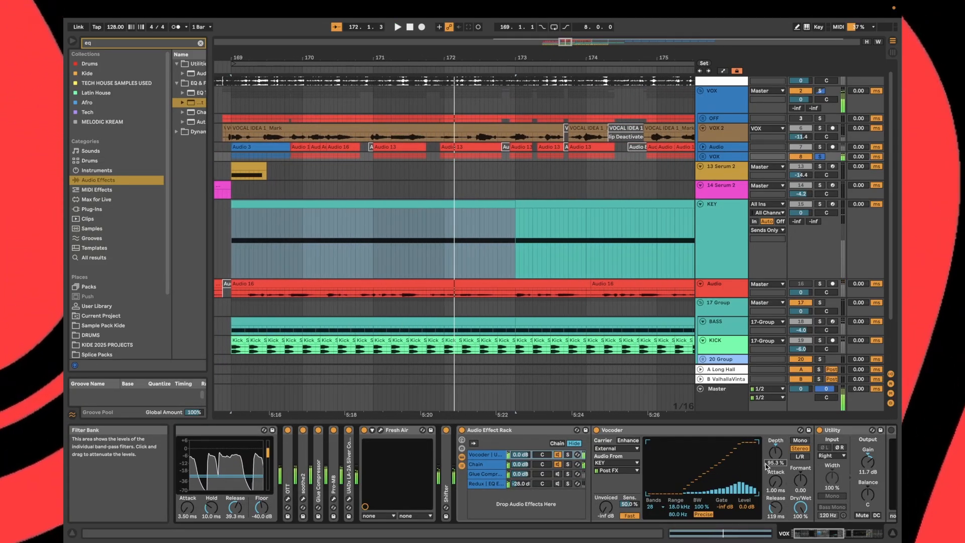
Show automation, unfold and enlarge the VOX group, and add a dip to the Vocoder envelope depth automation between bars 170 and 171
{"action": "key", "text": "a"}
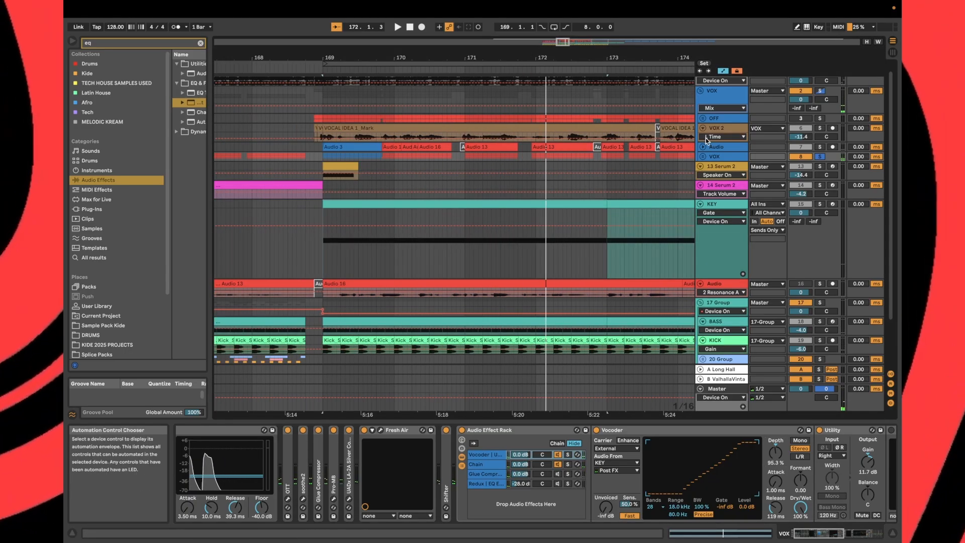
{"action": "left_click", "coordinate": [703, 157]}
{"action": "left_click_drag", "start_coordinate": [719, 170], "coordinate": [719, 240]}
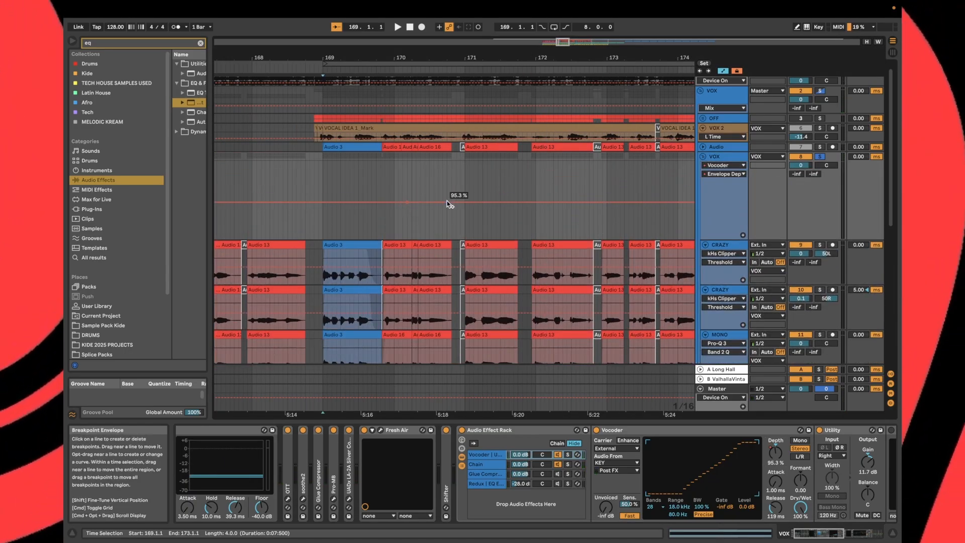
{"action": "left_click", "coordinate": [390, 221]}
{"action": "key", "text": "space"}
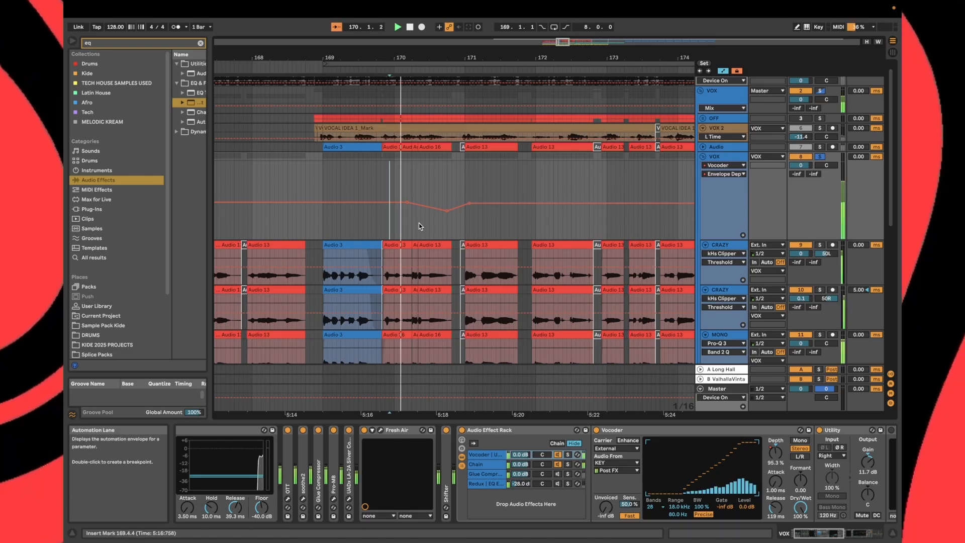
{"action": "scroll", "coordinate": [450, 224], "scroll_direction": "up", "scroll_amount": 5}
{"action": "scroll", "coordinate": [451, 219], "scroll_direction": "down", "scroll_amount": 5}
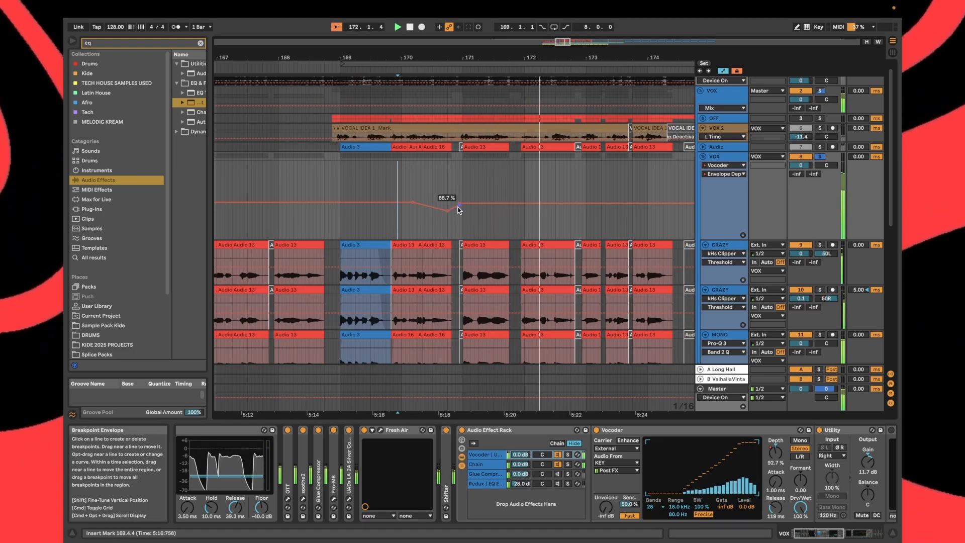
During playback, reshape the Vocoder chain's EQ Eight into a low-mid cut, with one band at 383 Hz and -5.58 dB
{"action": "scroll", "coordinate": [692, 469], "scroll_direction": "right", "scroll_amount": 10}
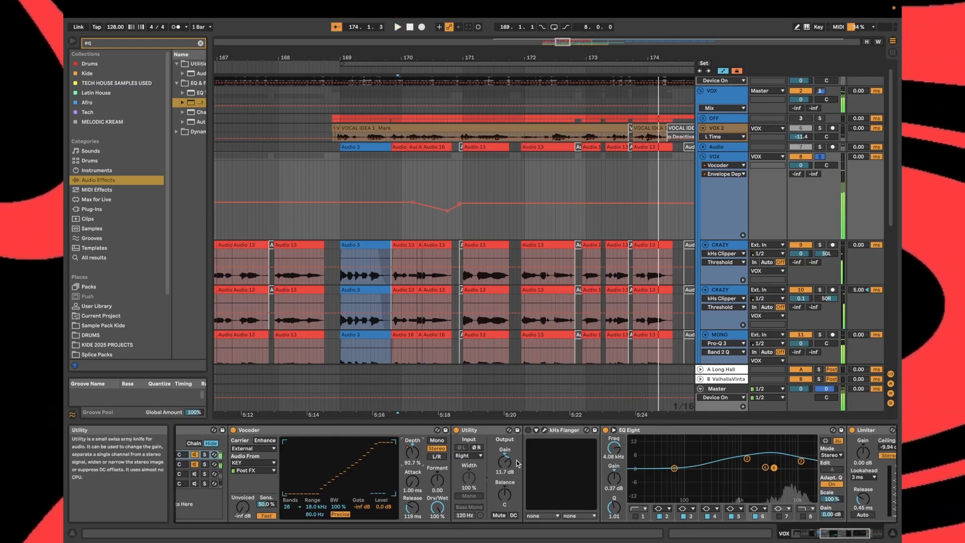
{"action": "scroll", "coordinate": [517, 461], "scroll_direction": "left", "scroll_amount": 4}
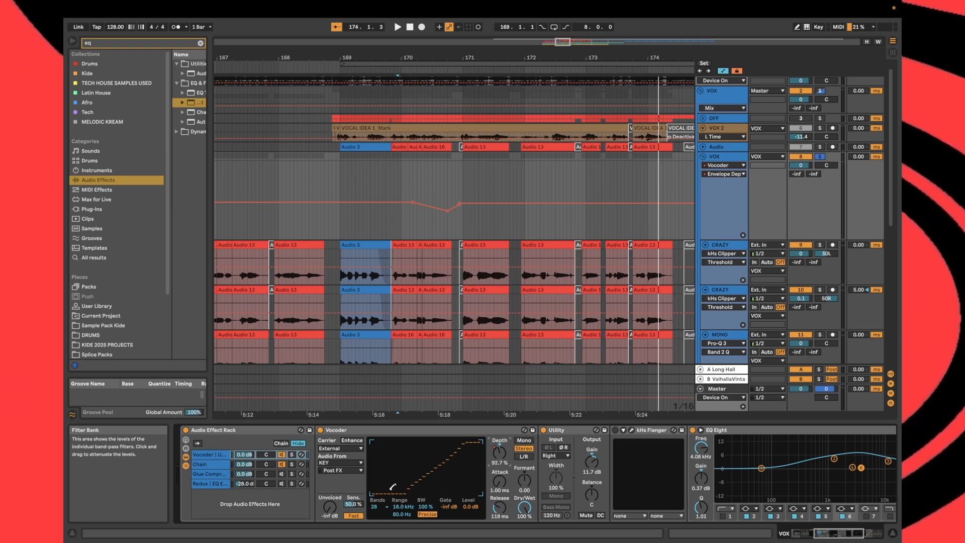
{"action": "key", "text": "space"}
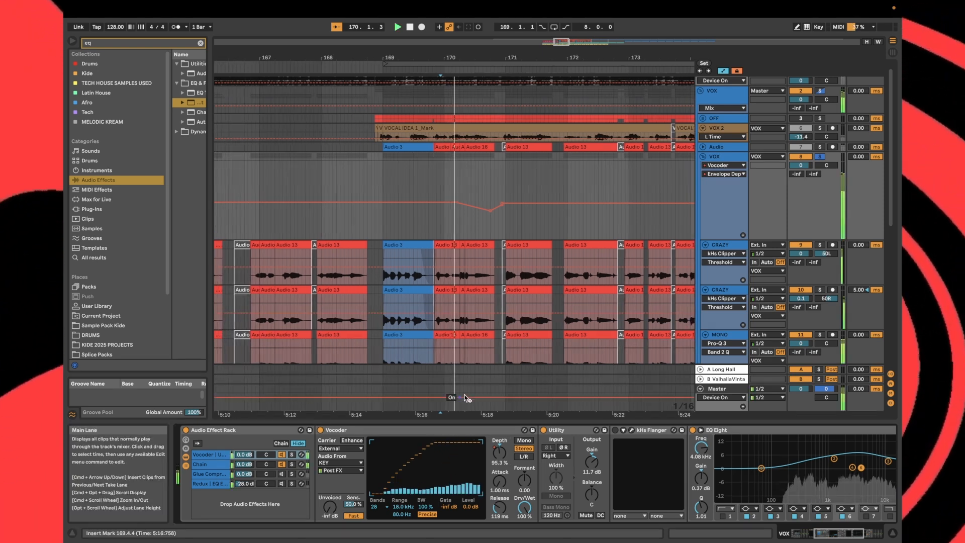
{"action": "scroll", "coordinate": [462, 270], "scroll_direction": "left", "scroll_amount": 1}
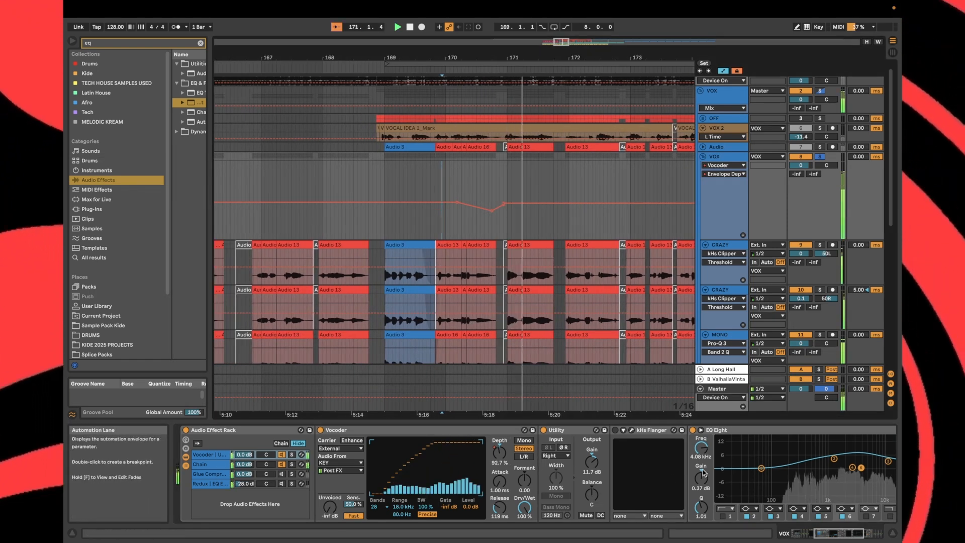
{"action": "left_click_drag", "start_coordinate": [834, 459], "coordinate": [840, 492]}
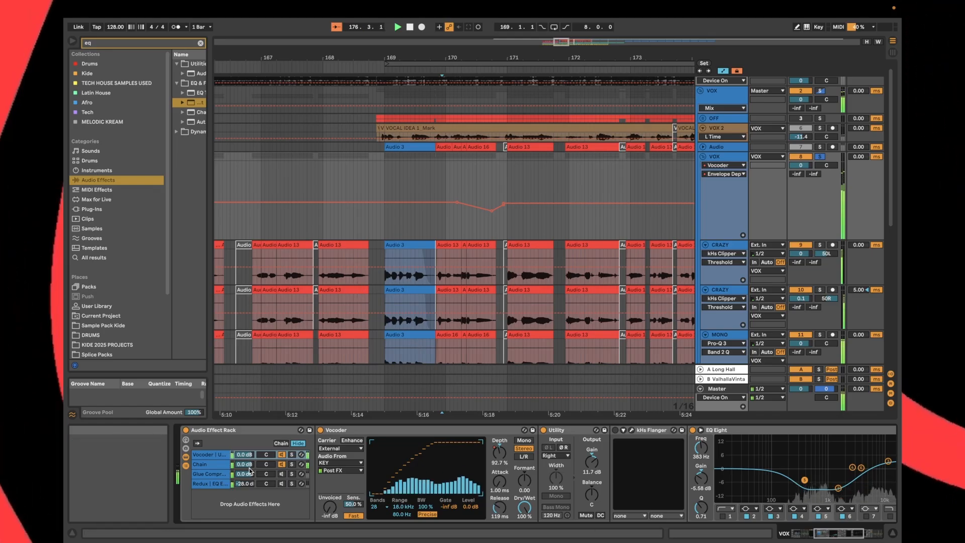
{"action": "key", "text": "space"}
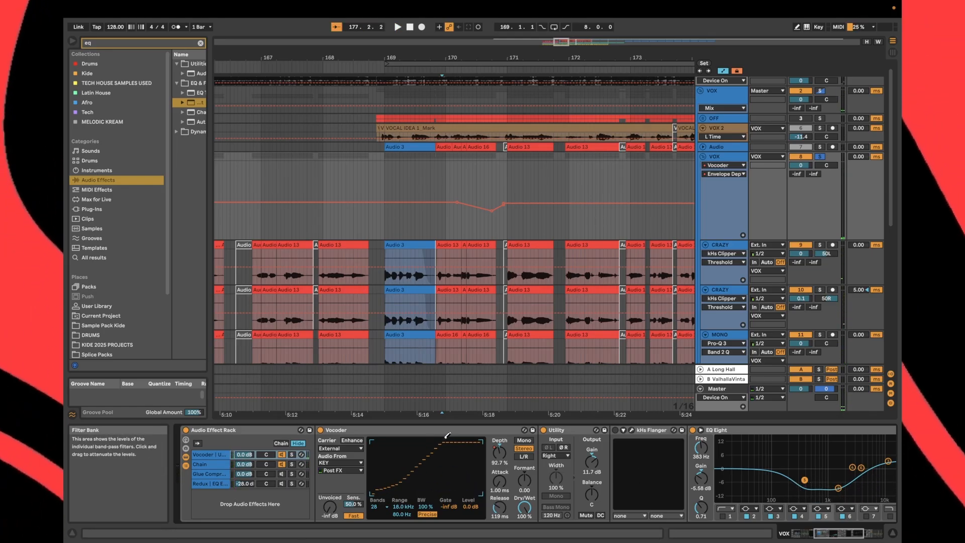
Audition the processed vocals and fold the VOX group that contains the Vocoder
{"action": "key", "text": "space"}
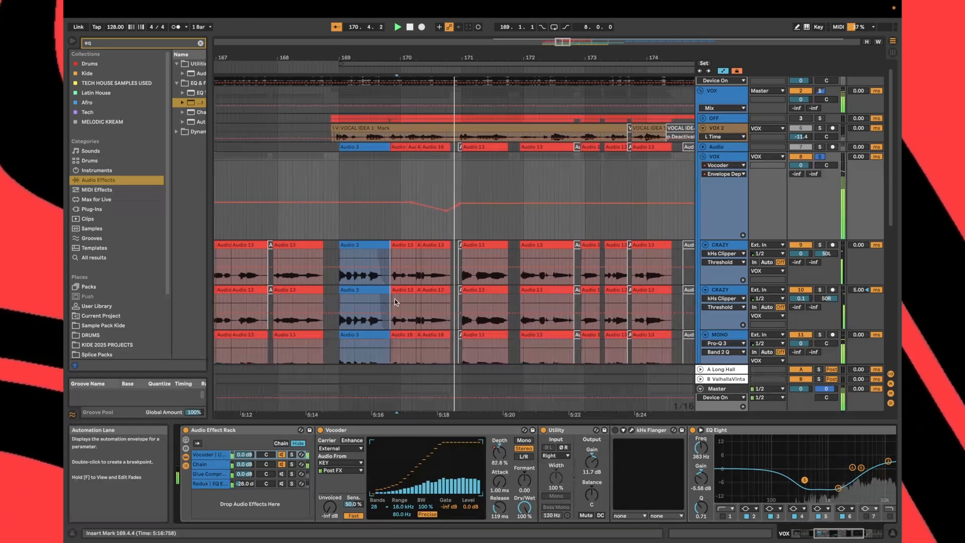
{"action": "left_click", "coordinate": [703, 157]}
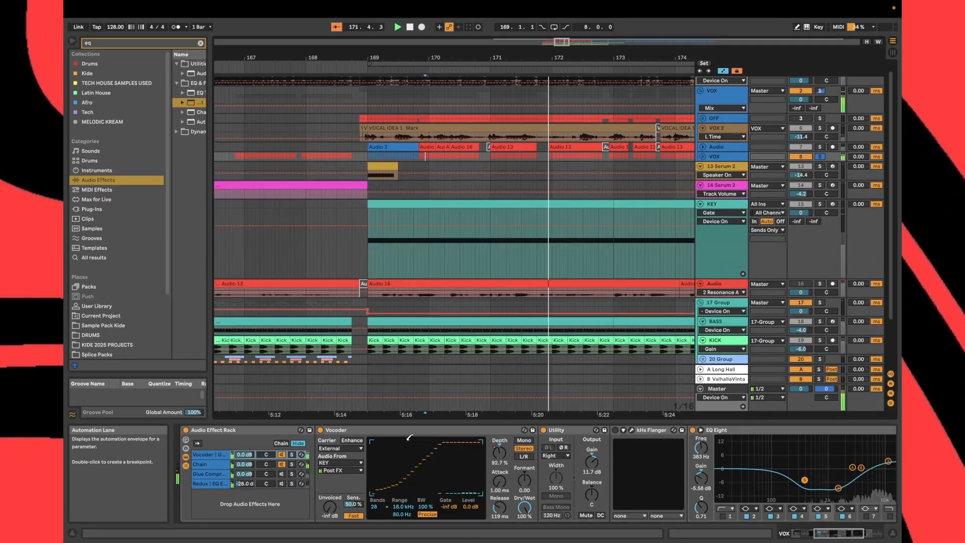
{"action": "key", "text": "space"}
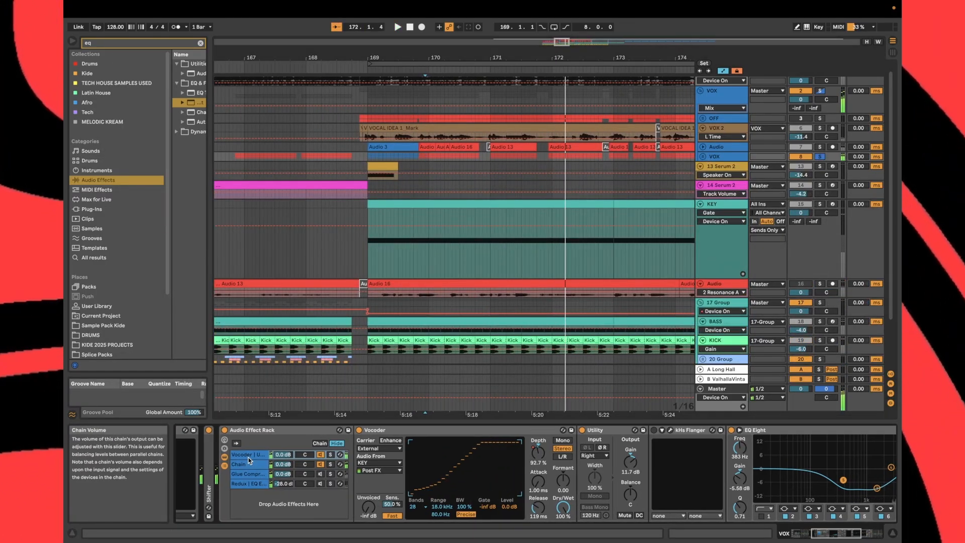
Collapse the Vocoder, Utility, EQ Eight and Limiter devices in the rack's Vocoder chain
{"action": "left_click", "coordinate": [436, 432]}
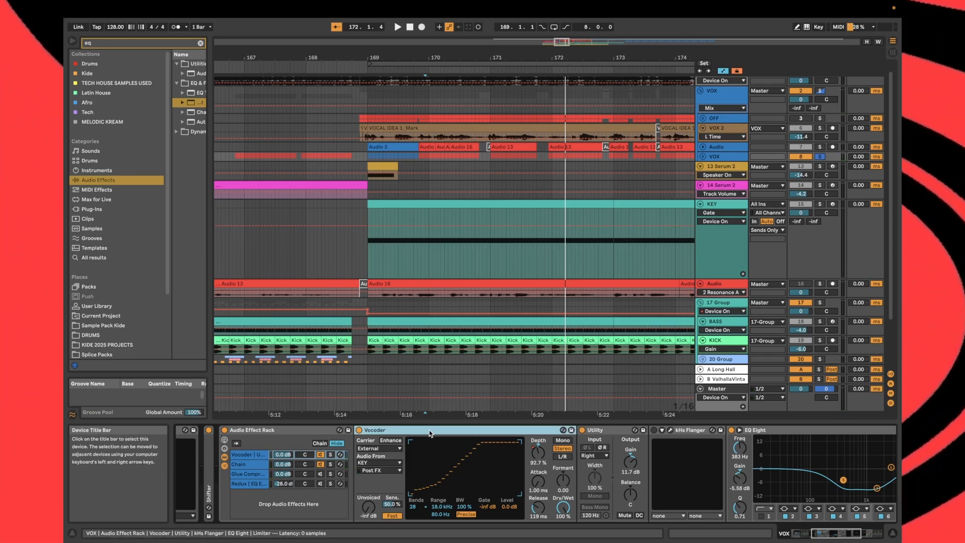
{"action": "double_click", "coordinate": [430, 432]}
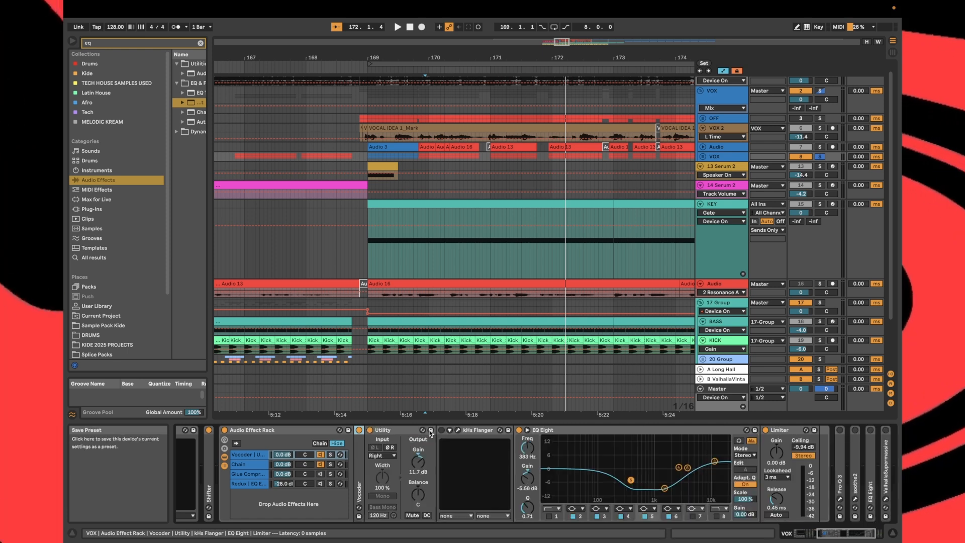
{"action": "left_click", "coordinate": [395, 430]}
{"action": "double_click", "coordinate": [396, 430]}
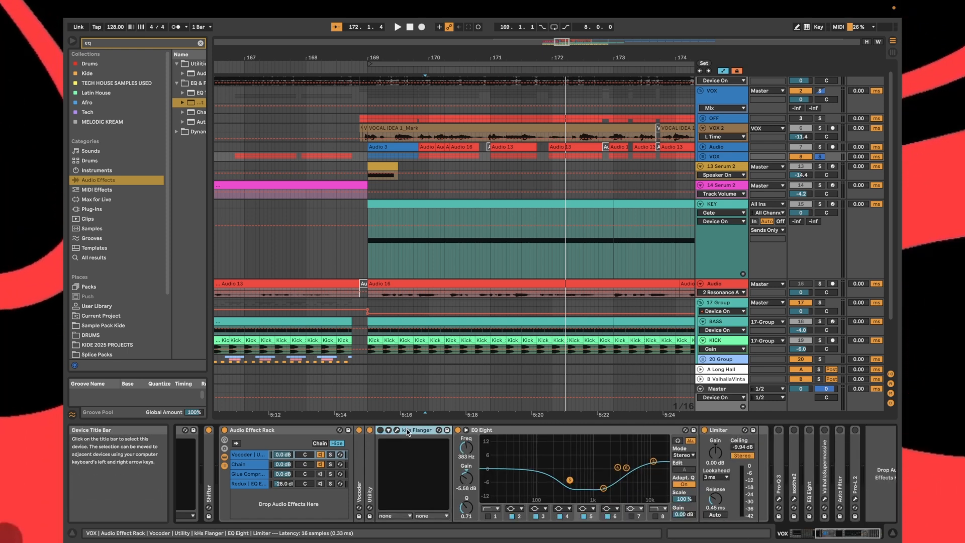
{"action": "double_click", "coordinate": [508, 430]}
{"action": "double_click", "coordinate": [487, 431]}
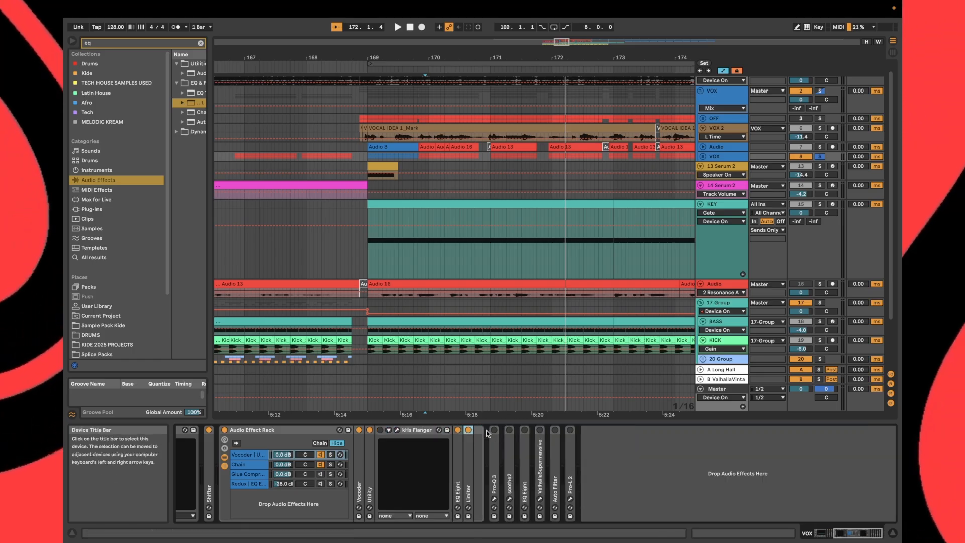
Review the rack's Glue Compressor and Vocoder chains and the devices on the KEY, VOX 2, Audio and VOX tracks
{"action": "left_click", "coordinate": [248, 474]}
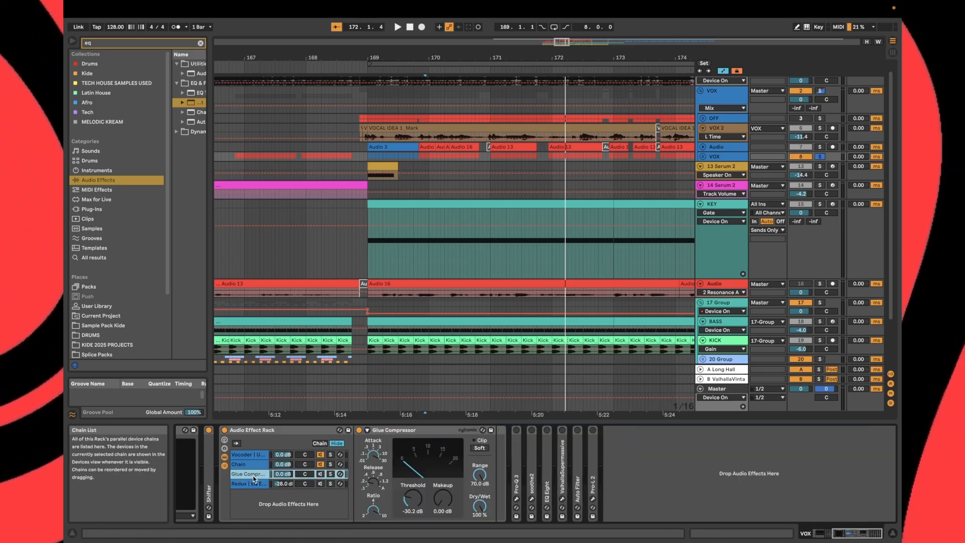
{"action": "left_click", "coordinate": [255, 456]}
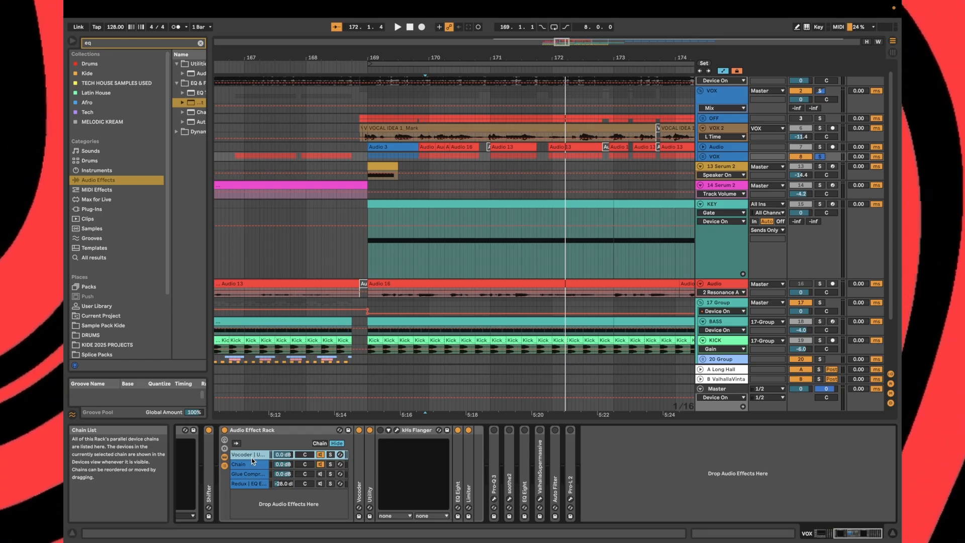
{"action": "left_click", "coordinate": [401, 217]}
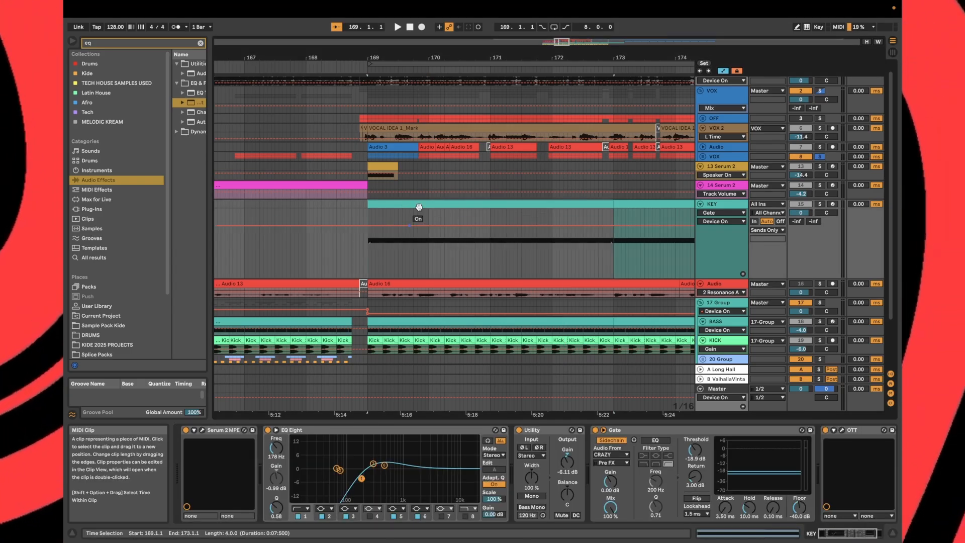
{"action": "left_click", "coordinate": [713, 127]}
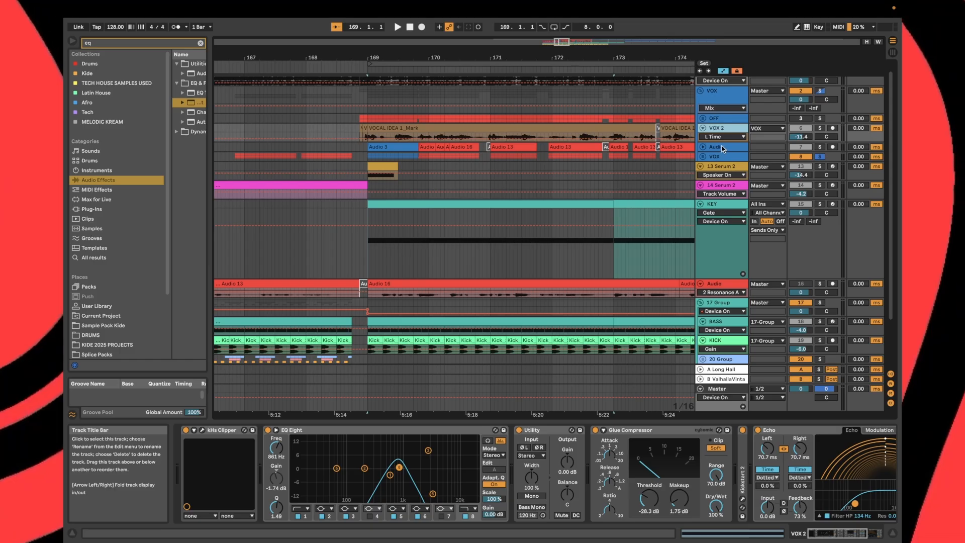
{"action": "left_click", "coordinate": [722, 146]}
{"action": "left_click", "coordinate": [715, 156]}
Activate the Glue Compressor chain during playback, setting its volume to -5.6 dB and the compressor threshold to -31.4 dB
{"action": "left_click", "coordinate": [247, 477]}
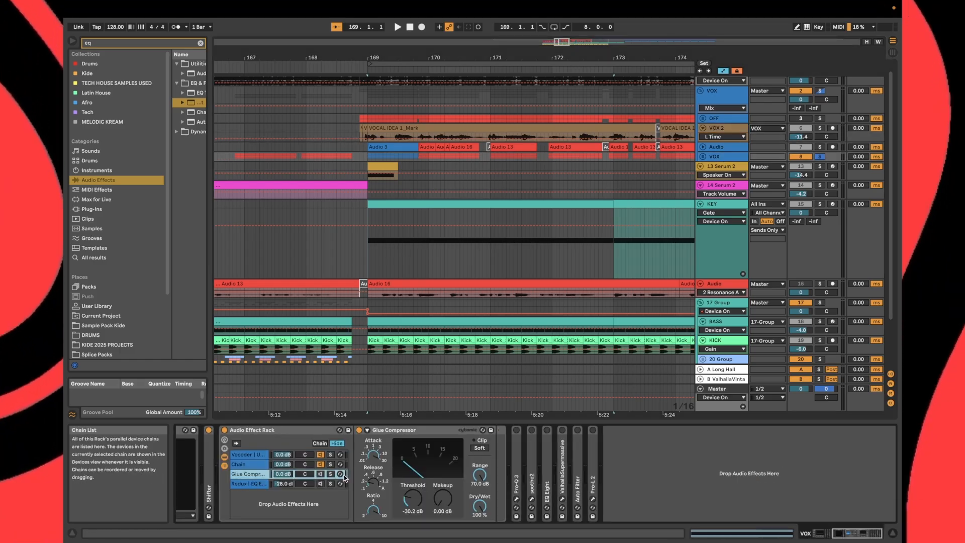
{"action": "key", "text": "space"}
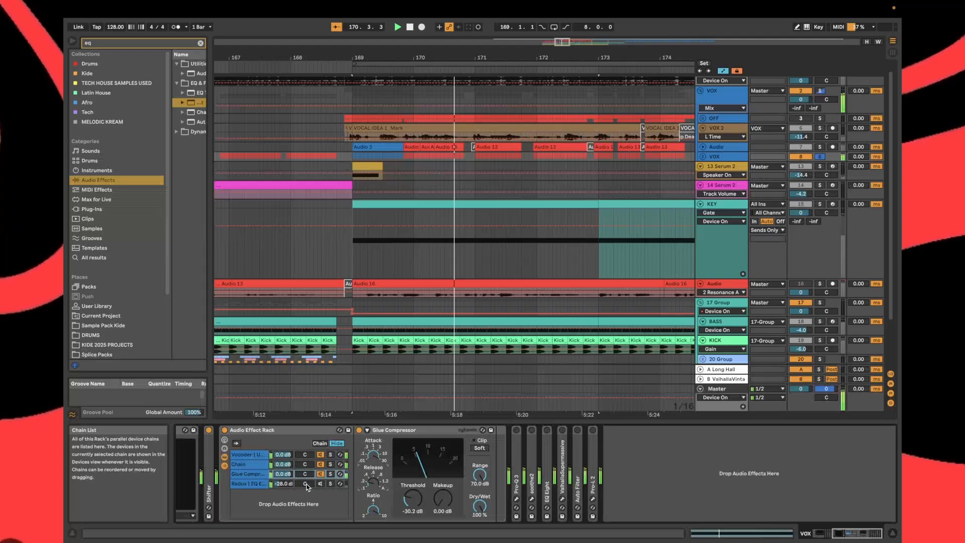
{"action": "left_click_drag", "start_coordinate": [282, 474], "coordinate": [281, 482]}
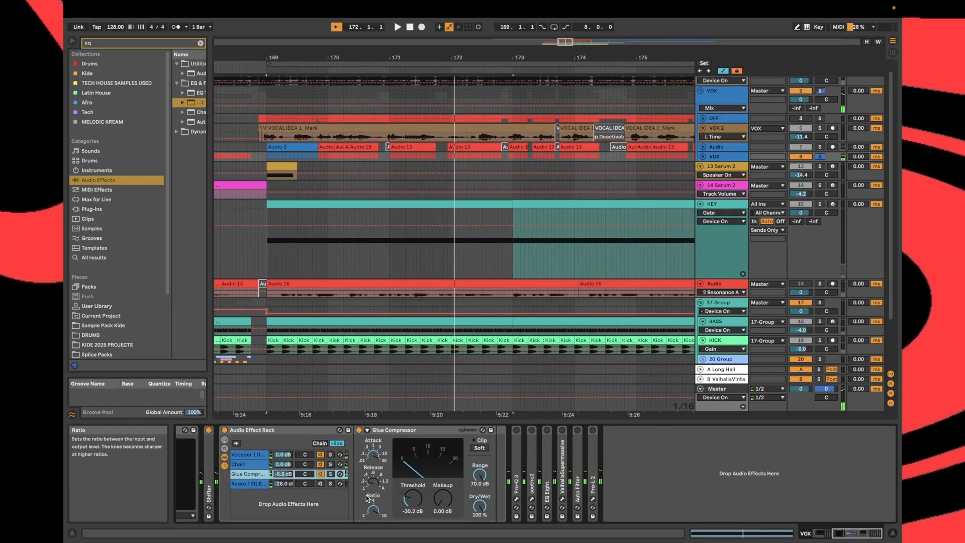
{"action": "key", "text": "space"}
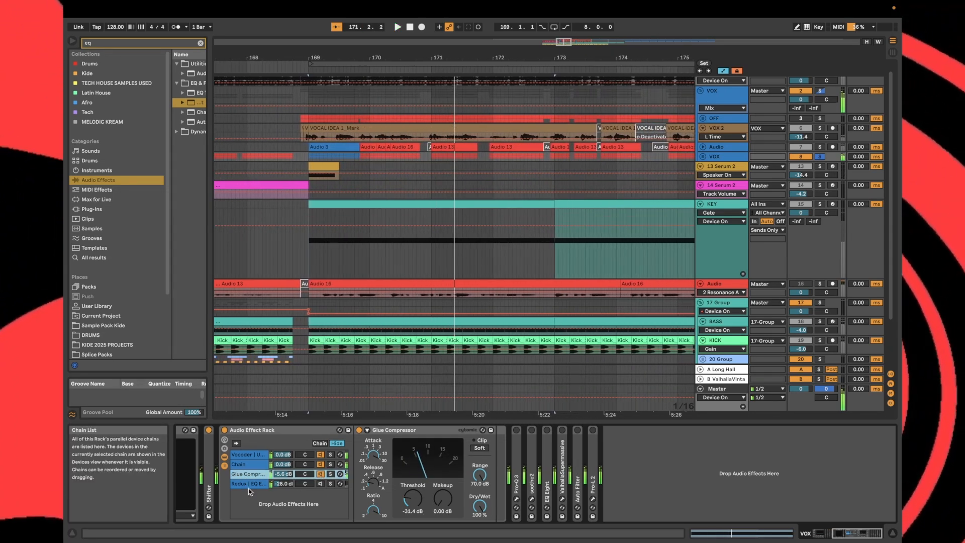
Show the rack's Vocoder chain and expand its Vocoder and Utility devices
{"action": "left_click", "coordinate": [248, 454]}
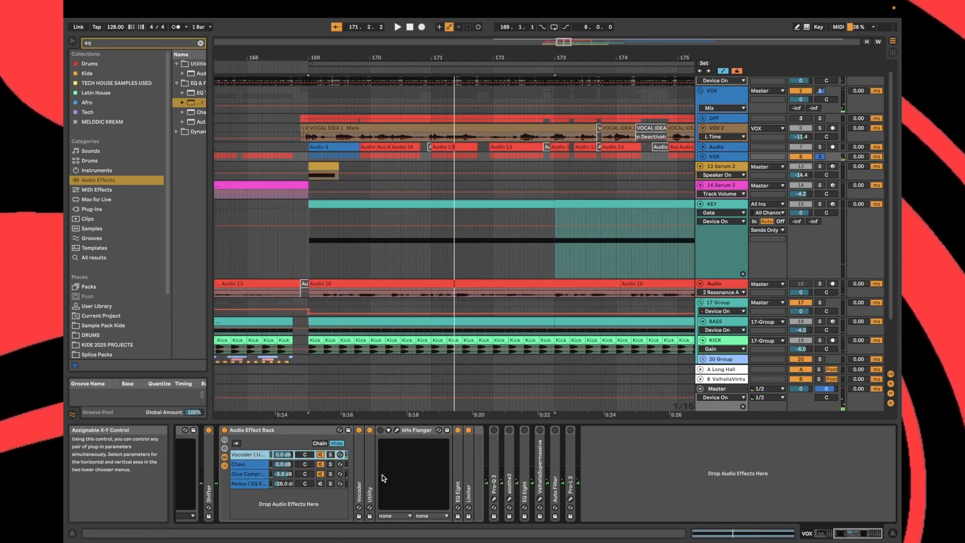
{"action": "double_click", "coordinate": [360, 477]}
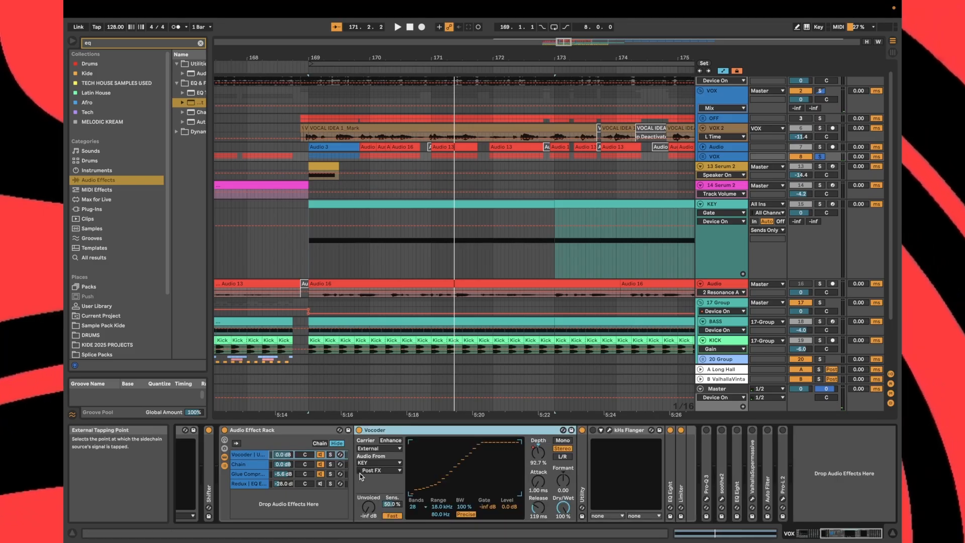
{"action": "double_click", "coordinate": [584, 467]}
Enable ADPTR MetricAB on the Master track, open its plug-in window and move it clear of the arrangement
{"action": "left_click", "coordinate": [307, 406]}
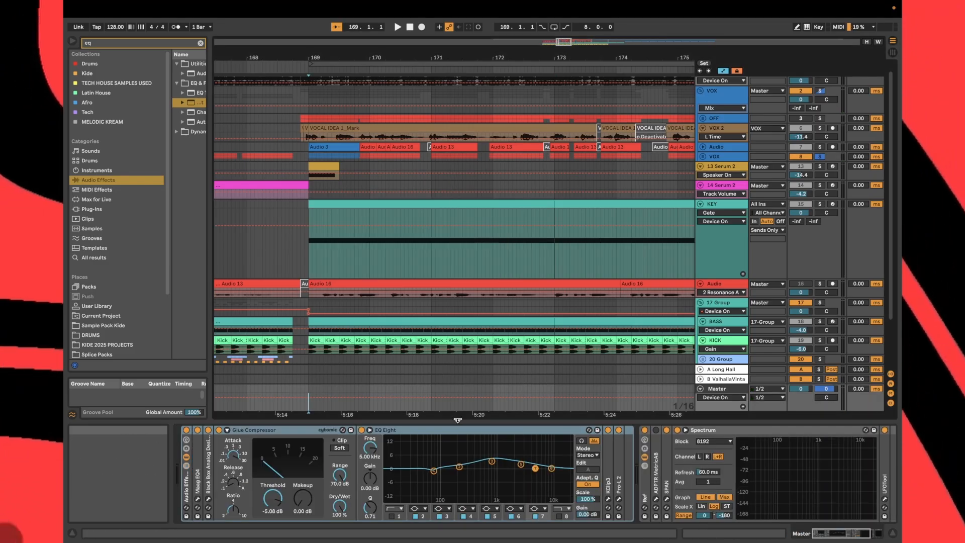
{"action": "left_click", "coordinate": [656, 431]}
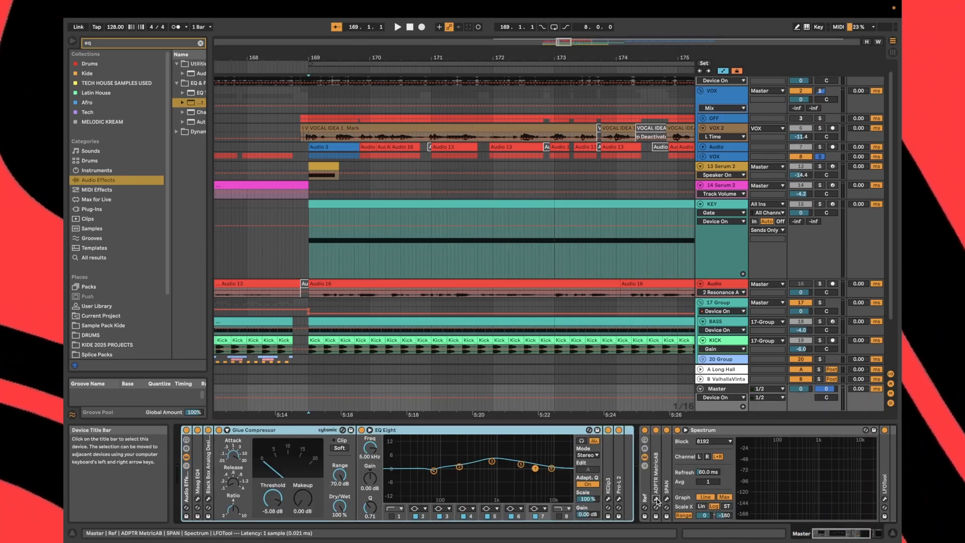
{"action": "left_click", "coordinate": [656, 499]}
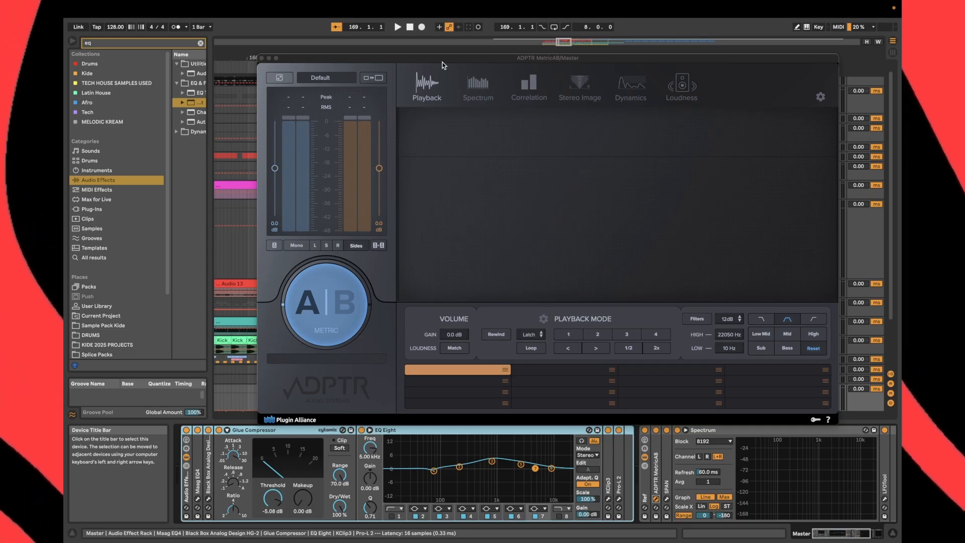
{"action": "left_click_drag", "start_coordinate": [442, 65], "coordinate": [516, 369]}
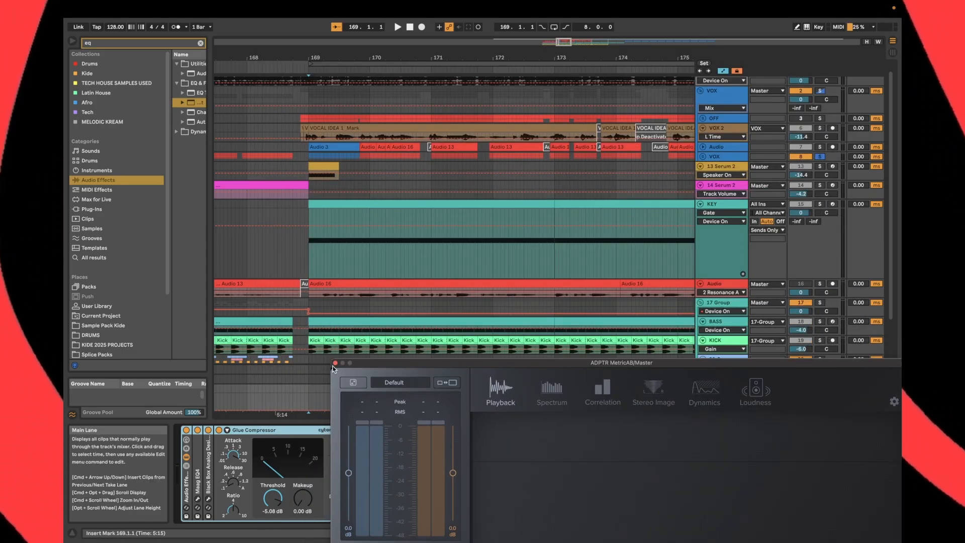
Play the arrangement from 168.3.4 and close the MetricAB window
{"action": "left_click", "coordinate": [285, 393]}
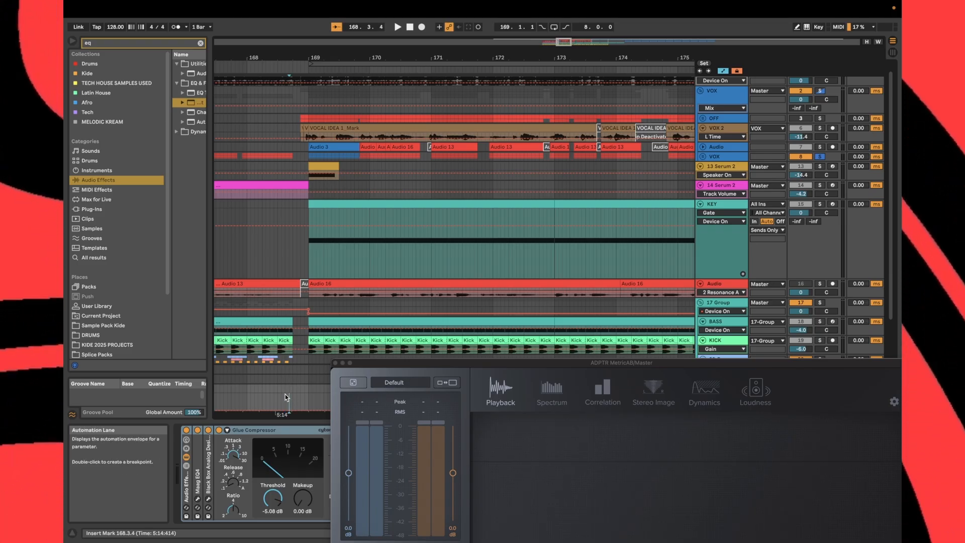
{"action": "key", "text": "space"}
{"action": "left_click", "coordinate": [335, 363]}
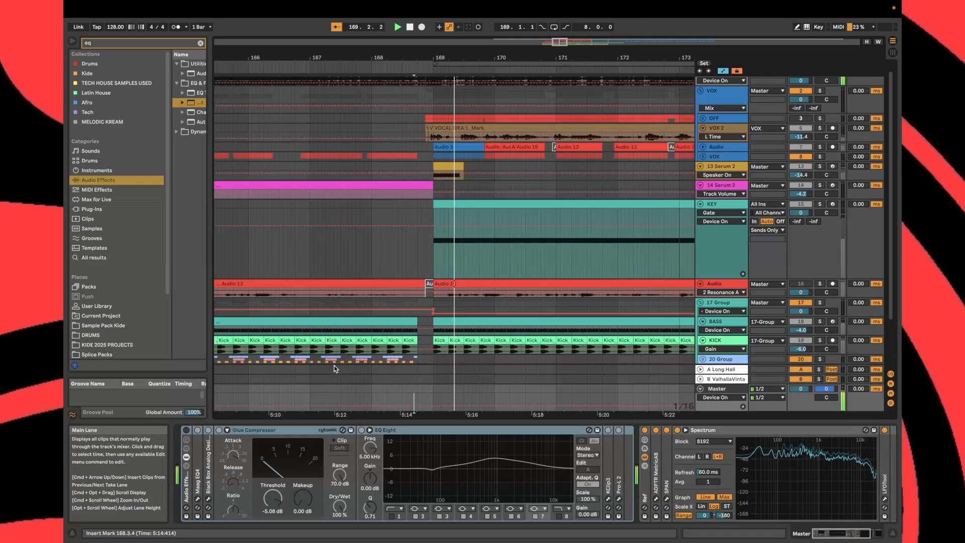
Play the arrangement from 168.4.4 and examine the Master's frequency balance in the enlarged Spectrum display
{"action": "left_click", "coordinate": [431, 390]}
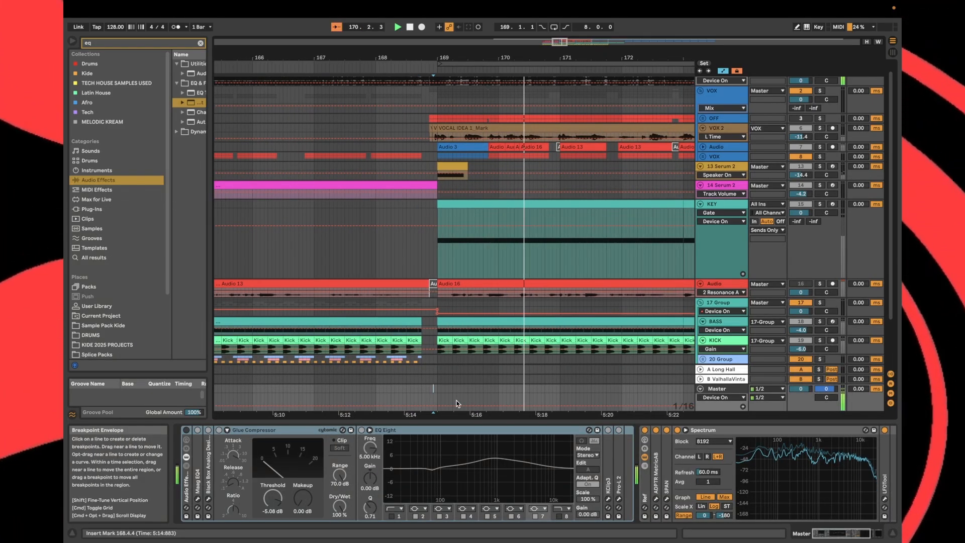
{"action": "double_click", "coordinate": [807, 457]}
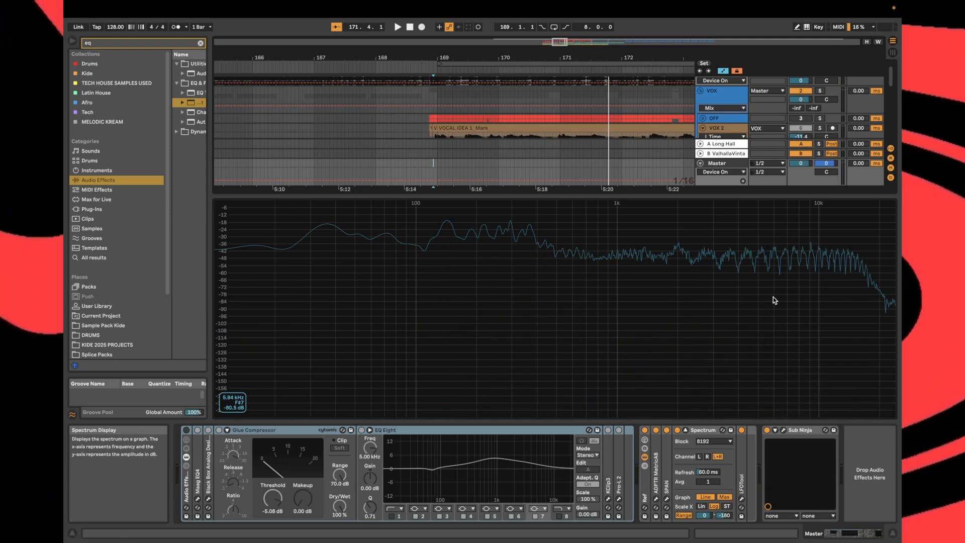
{"action": "key", "text": "space"}
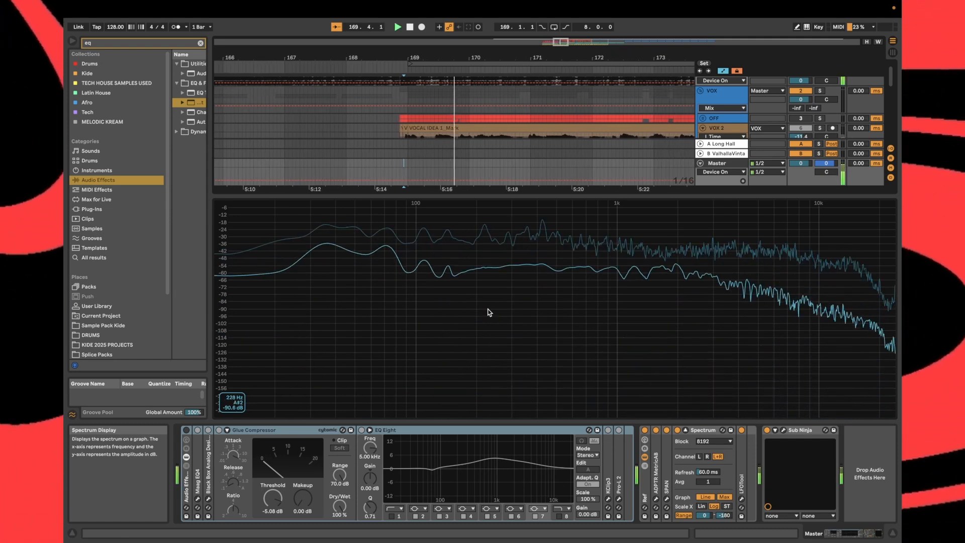
{"action": "double_click", "coordinate": [649, 320]}
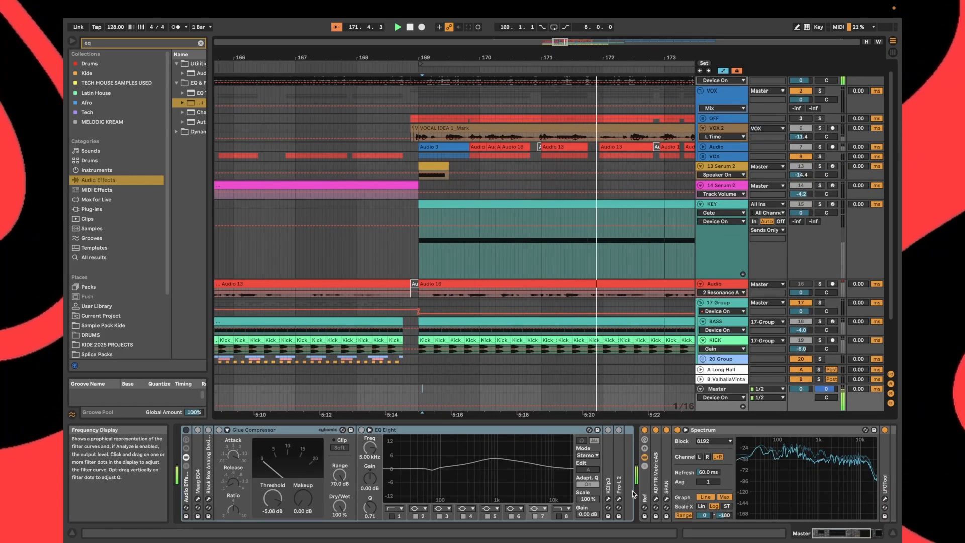
Inspect the Master signal in the MetricAB, SPAN and enlarged Spectrum displays, closing each one after viewing
{"action": "left_click", "coordinate": [655, 500]}
{"action": "left_click", "coordinate": [665, 501]}
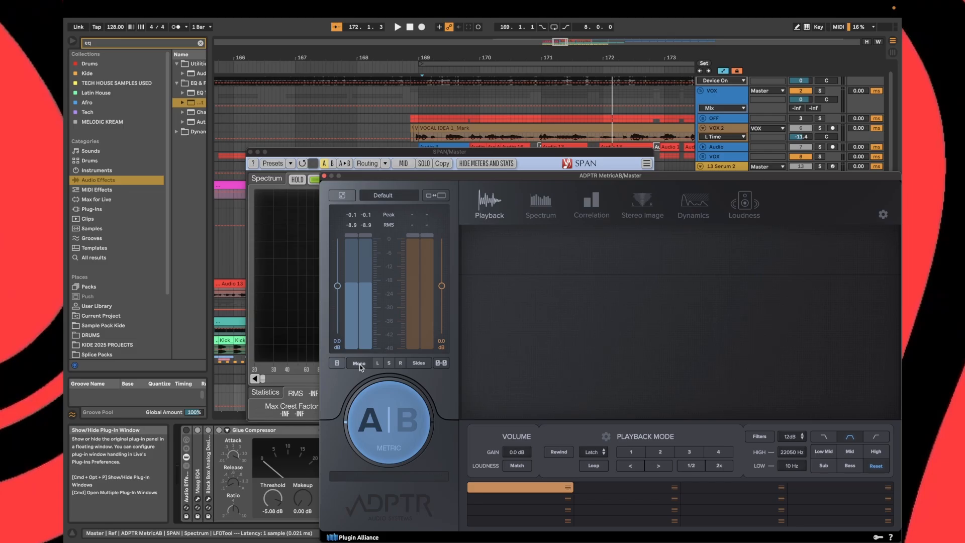
{"action": "left_click", "coordinate": [324, 176]}
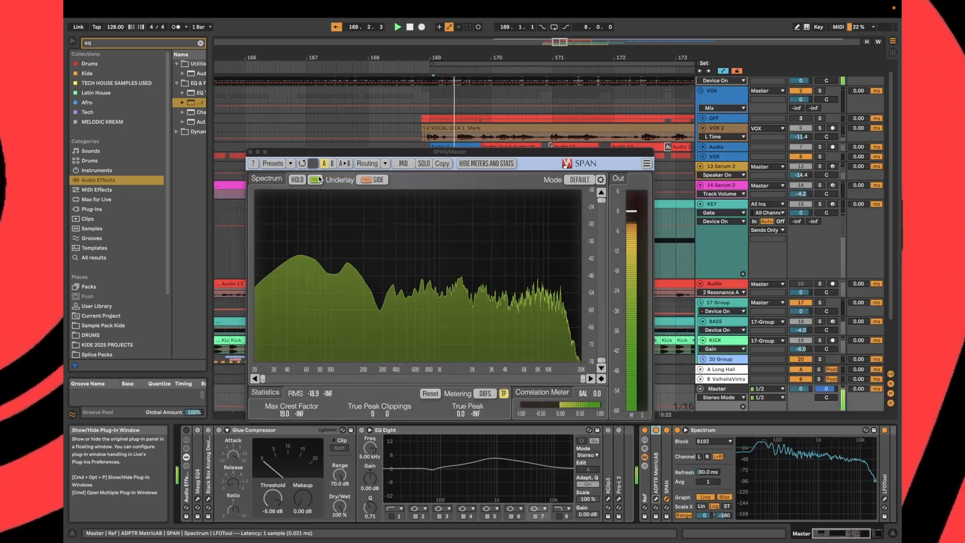
{"action": "left_click", "coordinate": [249, 152]}
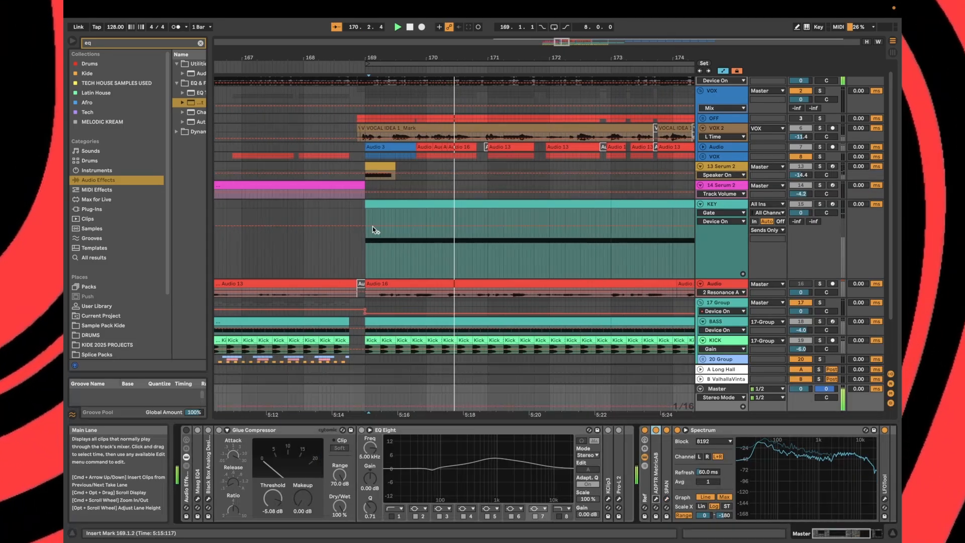
{"action": "left_click", "coordinate": [685, 430]}
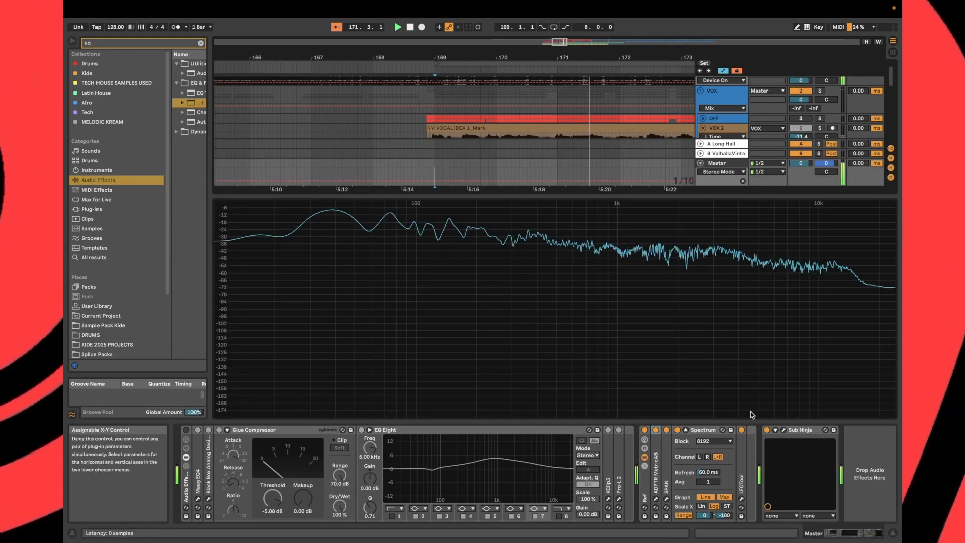
{"action": "double_click", "coordinate": [598, 329]}
Switch playback from the reference track to the full mix, starting from 168.4.1
{"action": "left_click", "coordinate": [421, 391]}
{"action": "key", "text": "space"}
{"action": "key", "text": "space"}
{"action": "key", "text": "r"}
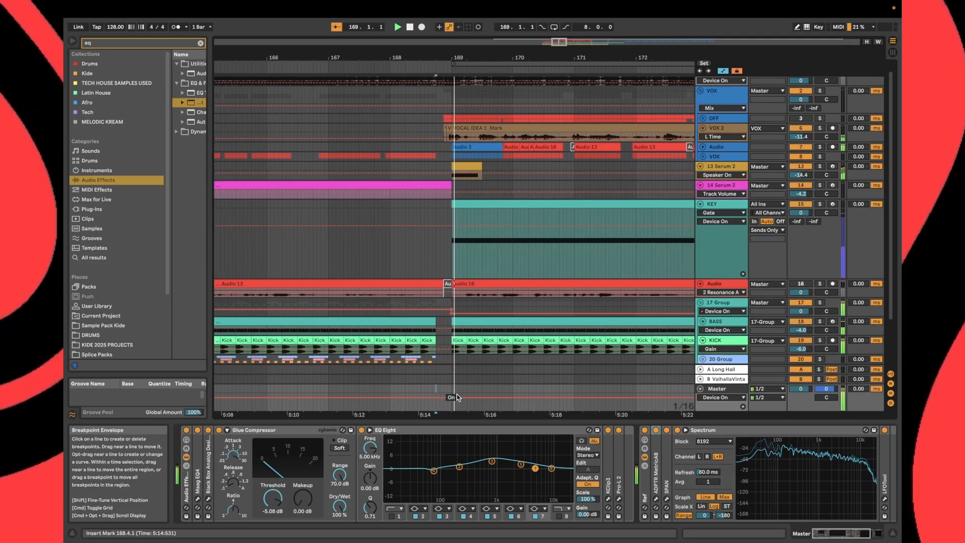
Examine the full mix of the drop in the Master's enlarged Spectrum display, then restore the arrangement view
{"action": "scroll", "coordinate": [442, 386], "scroll_direction": "up", "scroll_amount": 4}
{"action": "scroll", "coordinate": [440, 383], "scroll_direction": "left", "scroll_amount": 1}
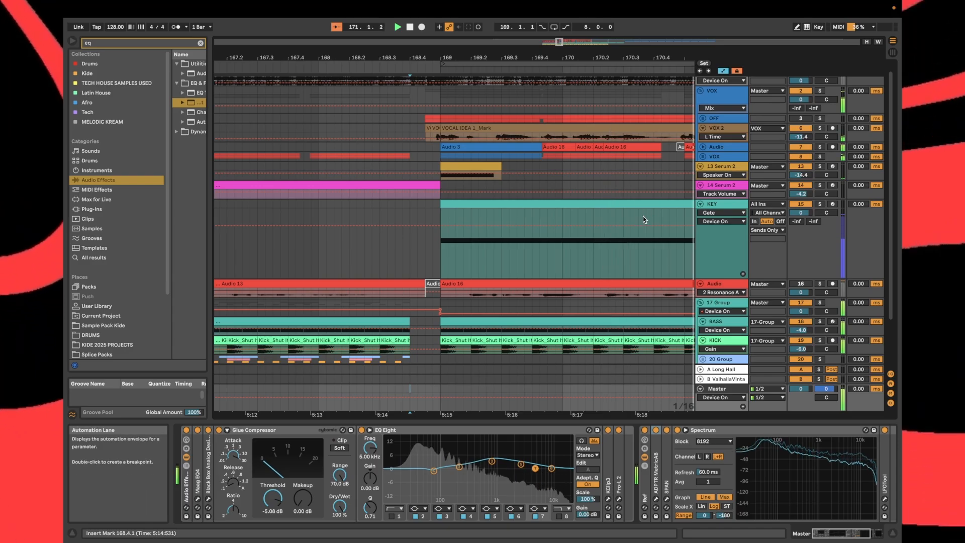
{"action": "double_click", "coordinate": [803, 469]}
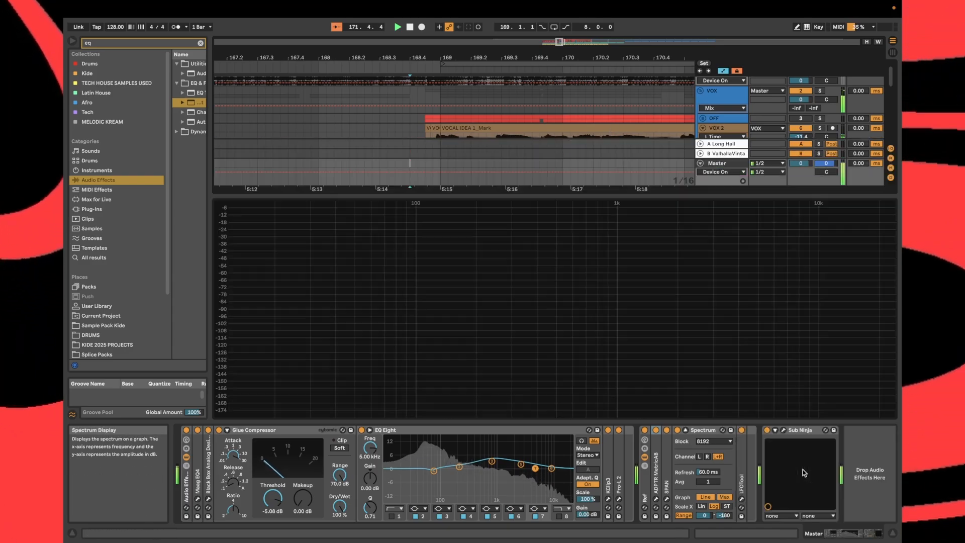
{"action": "double_click", "coordinate": [592, 332]}
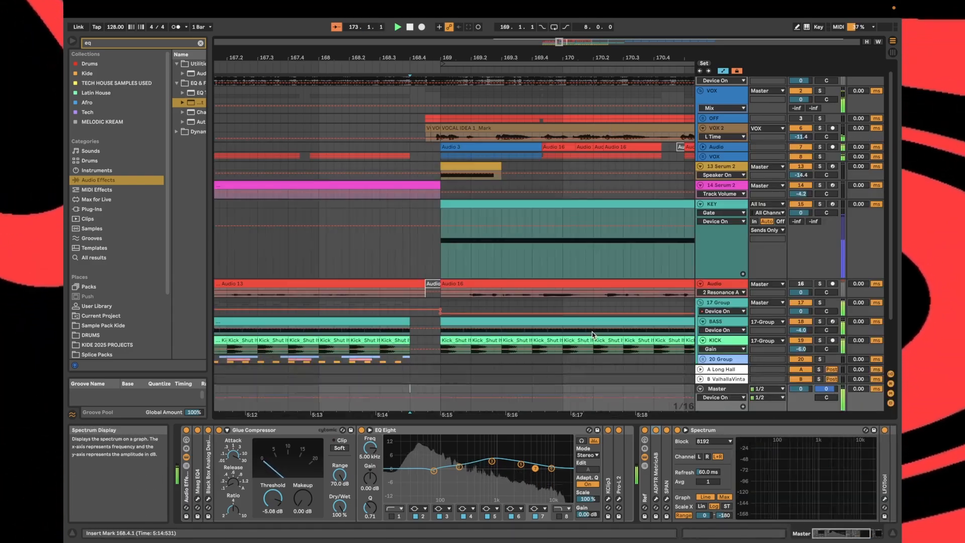
Activate the Redux chain in the VOX group's Audio Effect Rack and play the drop from 169.1.1
{"action": "left_click", "coordinate": [439, 398]}
{"action": "key", "text": "space"}
{"action": "left_click", "coordinate": [703, 156]}
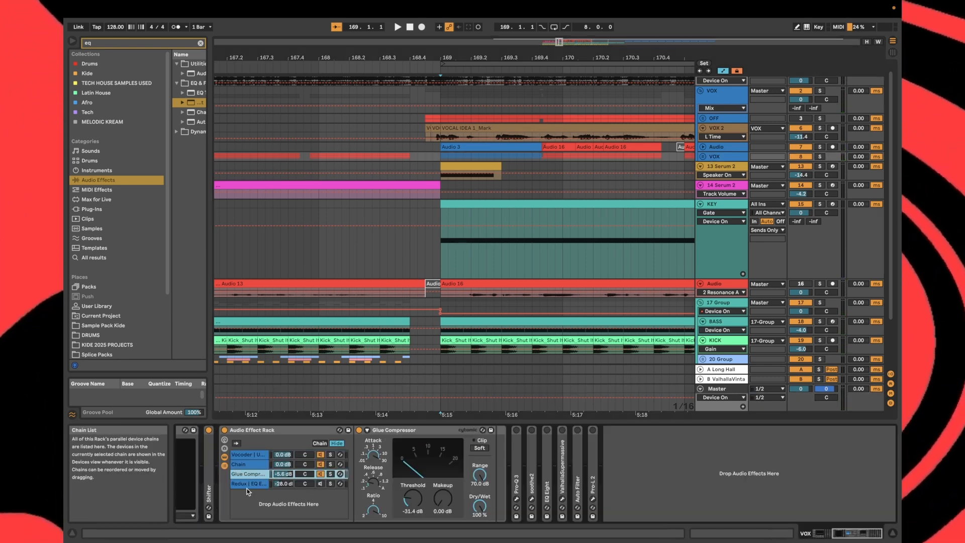
{"action": "left_click", "coordinate": [248, 484]}
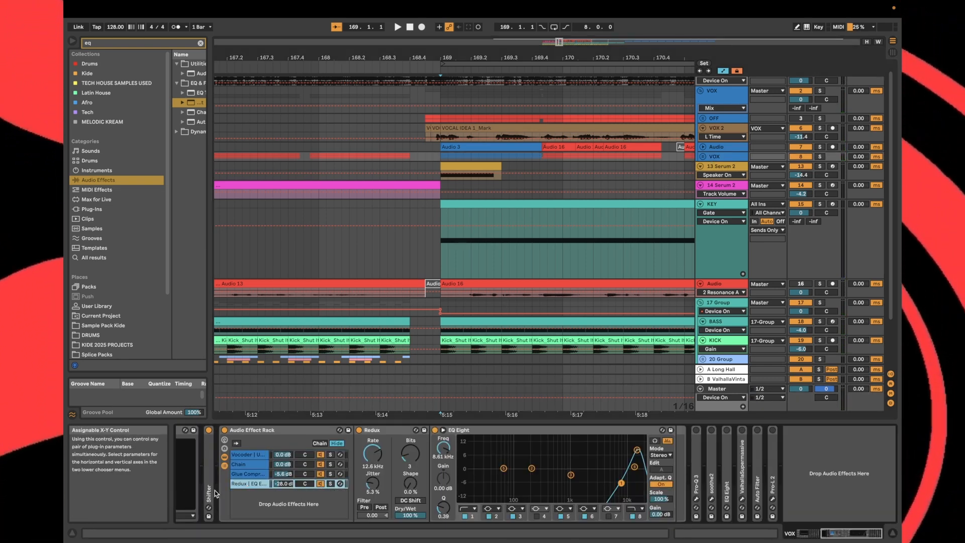
{"action": "key", "text": "space"}
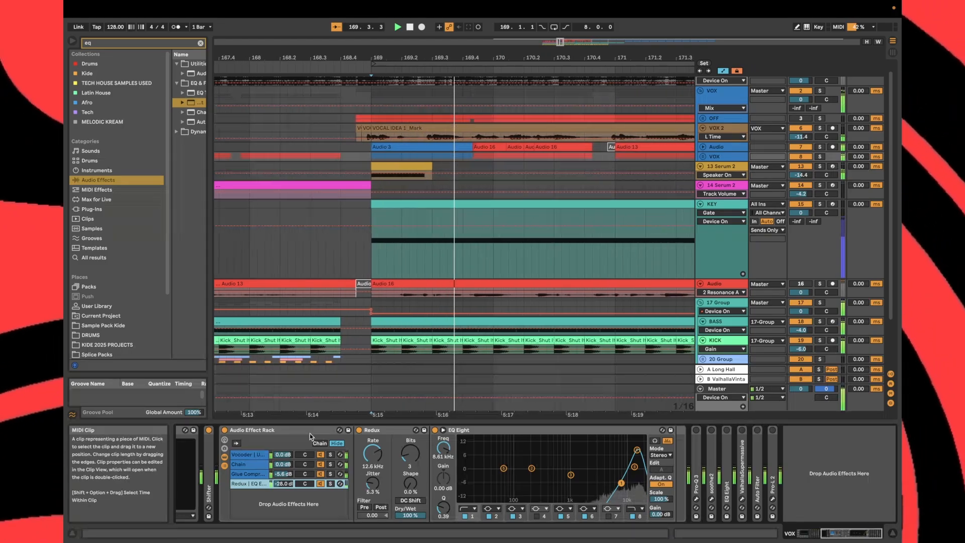
Deactivate MetricAB on the Master and check the mix in the enlarged Spectrum while playing from 168.4.4
{"action": "key", "text": "space"}
{"action": "left_click", "coordinate": [364, 408]}
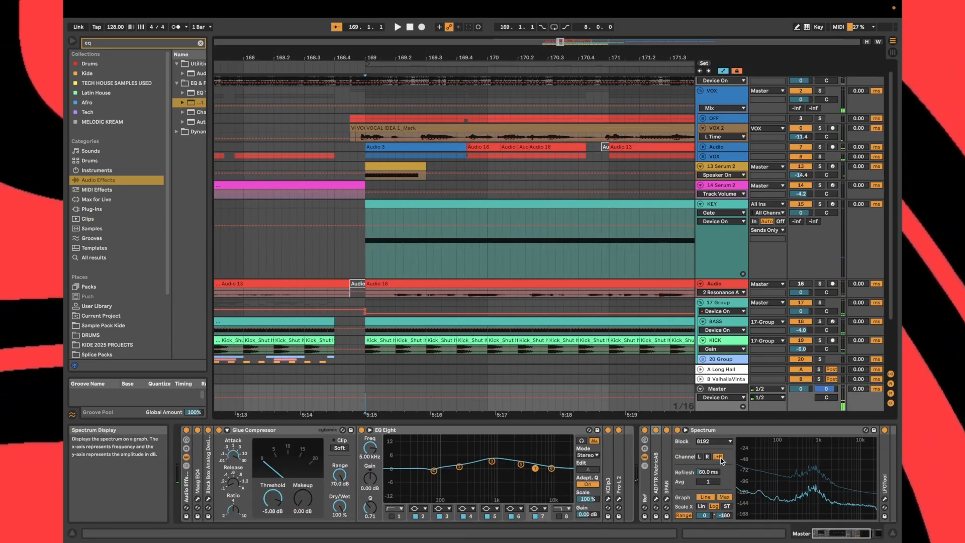
{"action": "left_click", "coordinate": [656, 430]}
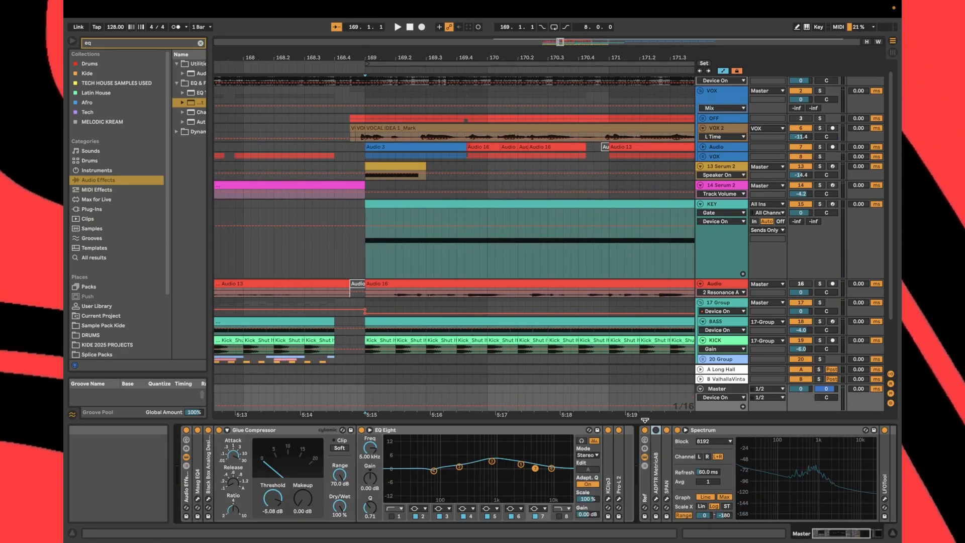
{"action": "key", "text": "space"}
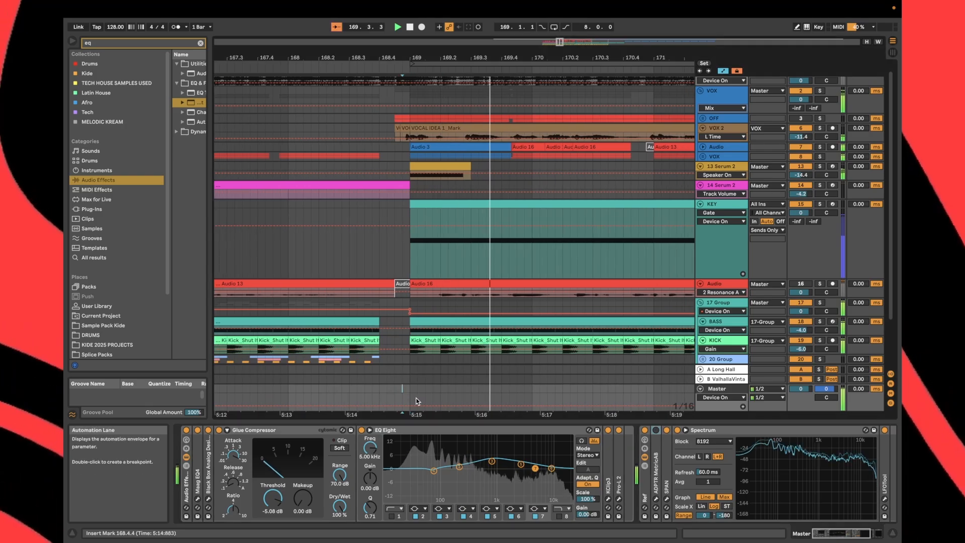
{"action": "double_click", "coordinate": [816, 454]}
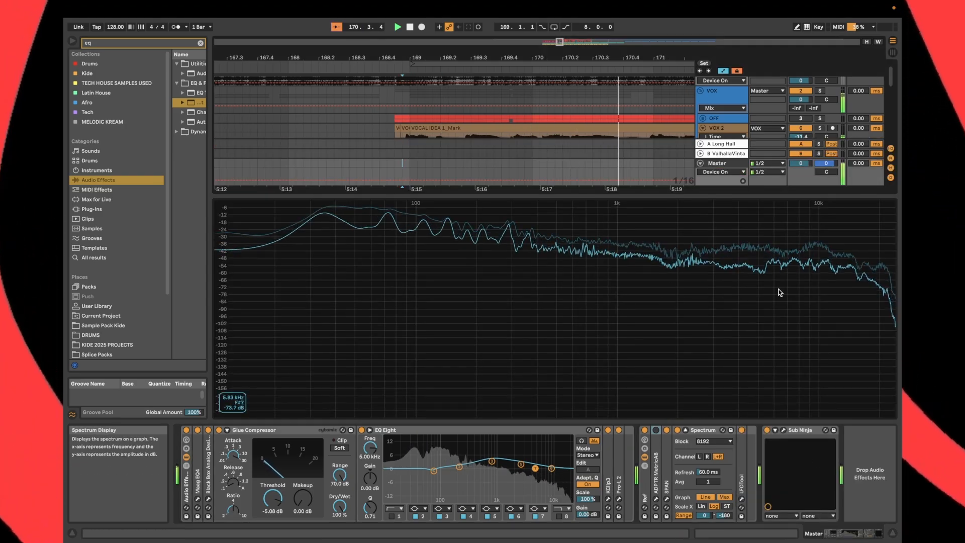
{"action": "double_click", "coordinate": [534, 210]}
Collapse the VOX group's Audio Effect Rack, then activate Pro-Q 3 and open its plug-in window
{"action": "scroll", "coordinate": [534, 209], "scroll_direction": "up", "scroll_amount": 1}
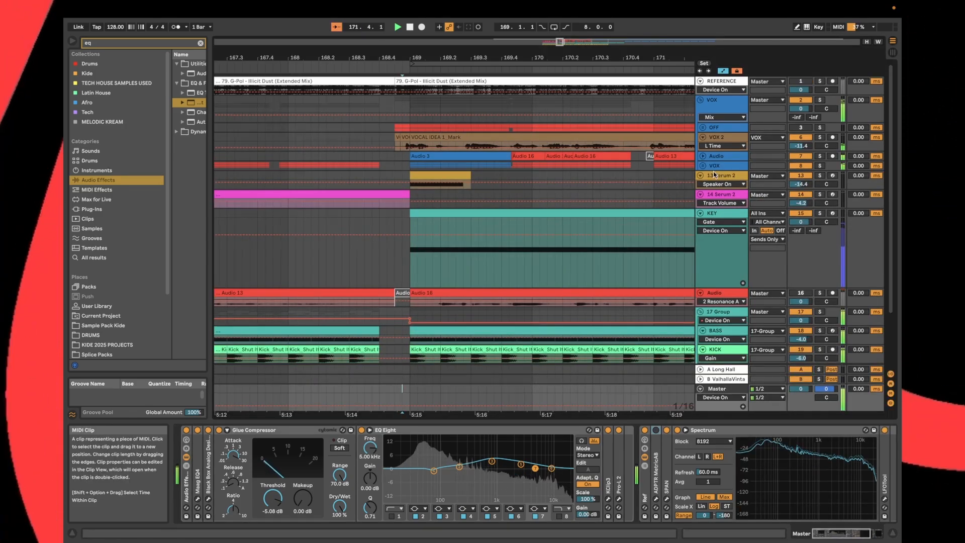
{"action": "left_click", "coordinate": [703, 167]}
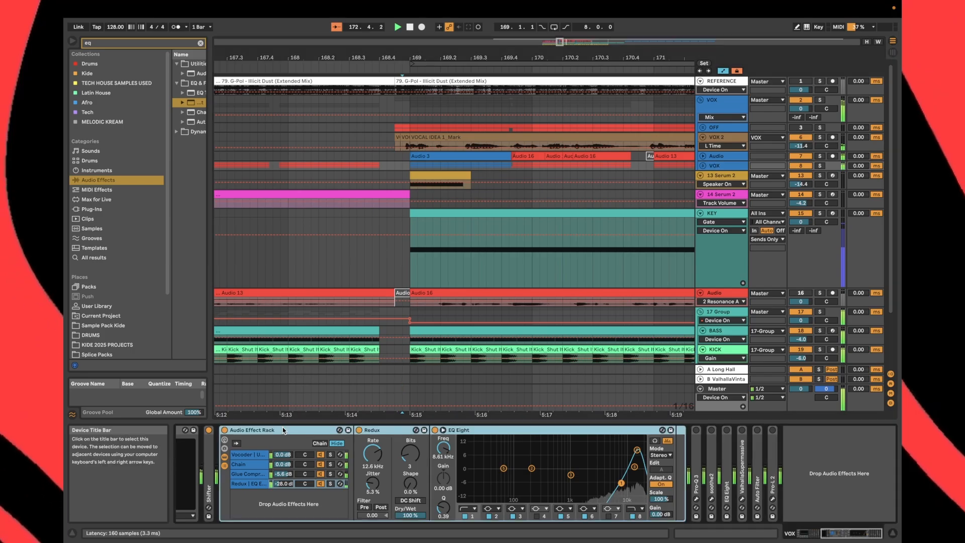
{"action": "double_click", "coordinate": [279, 431]}
{"action": "scroll", "coordinate": [265, 476], "scroll_direction": "left", "scroll_amount": 2}
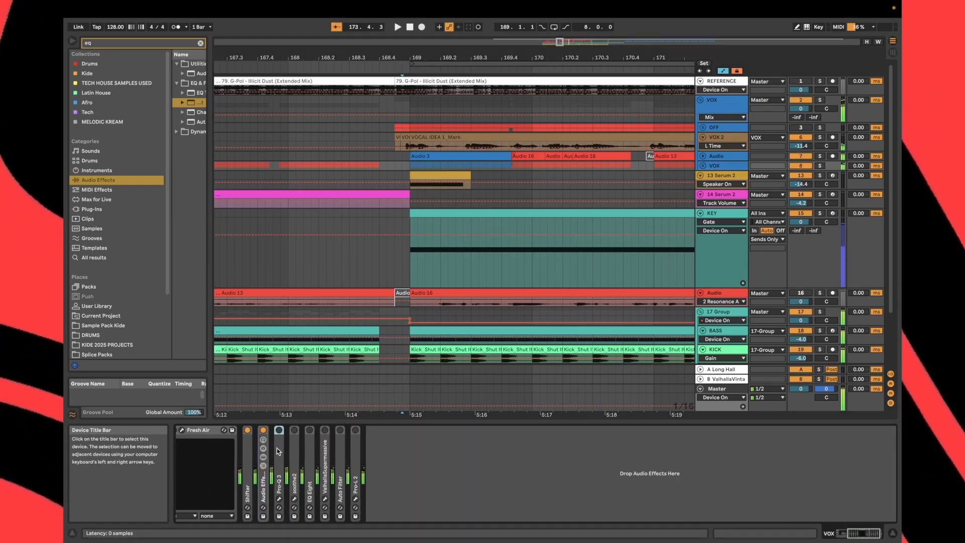
{"action": "left_click", "coordinate": [279, 499]}
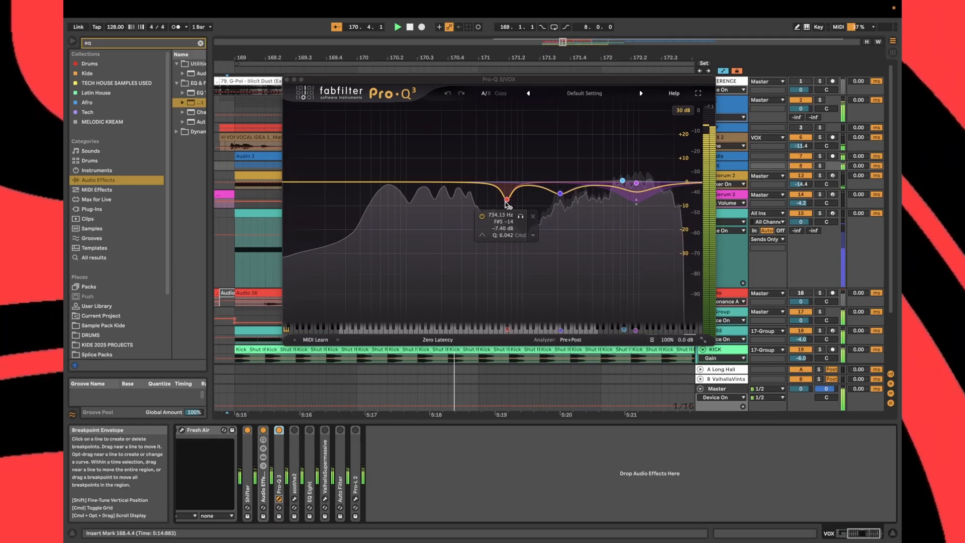
Try adding a low-frequency boost in the VOX group's Pro-Q 3, then play the drop
{"action": "left_click_drag", "start_coordinate": [391, 182], "coordinate": [410, 164]}
{"action": "left_click", "coordinate": [436, 129]}
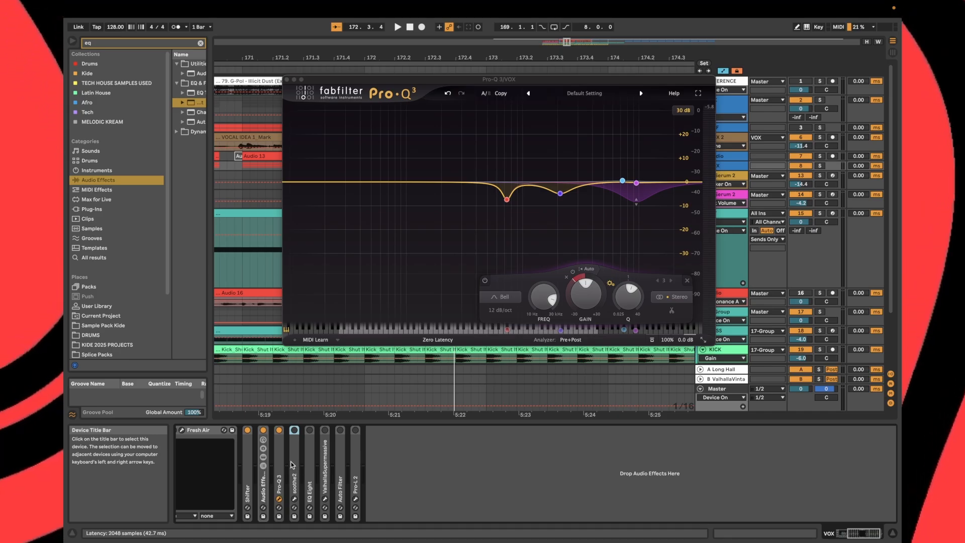
{"action": "key", "text": "space"}
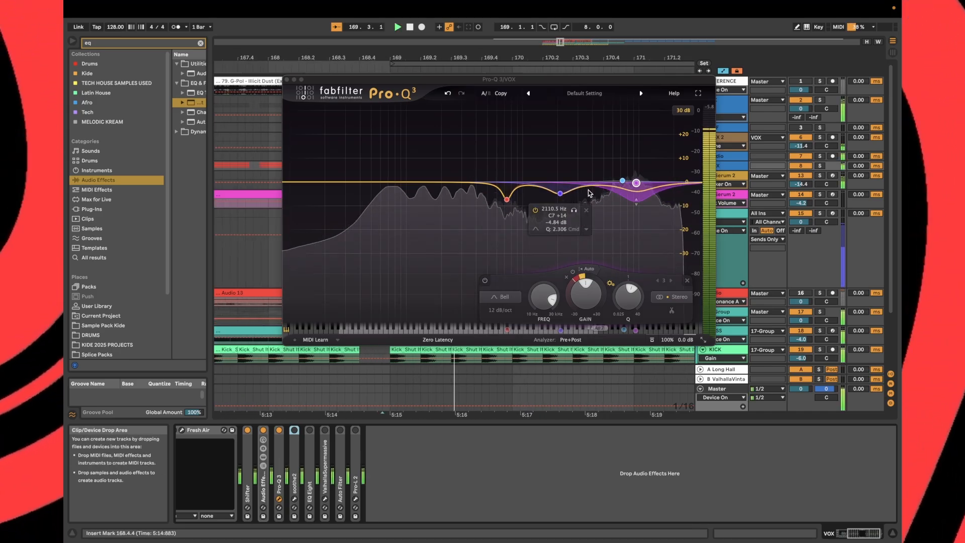
Activate and expand soothe2 on the VOX group and audition the drop with it
{"action": "mouse_move", "coordinate": [585, 195]}
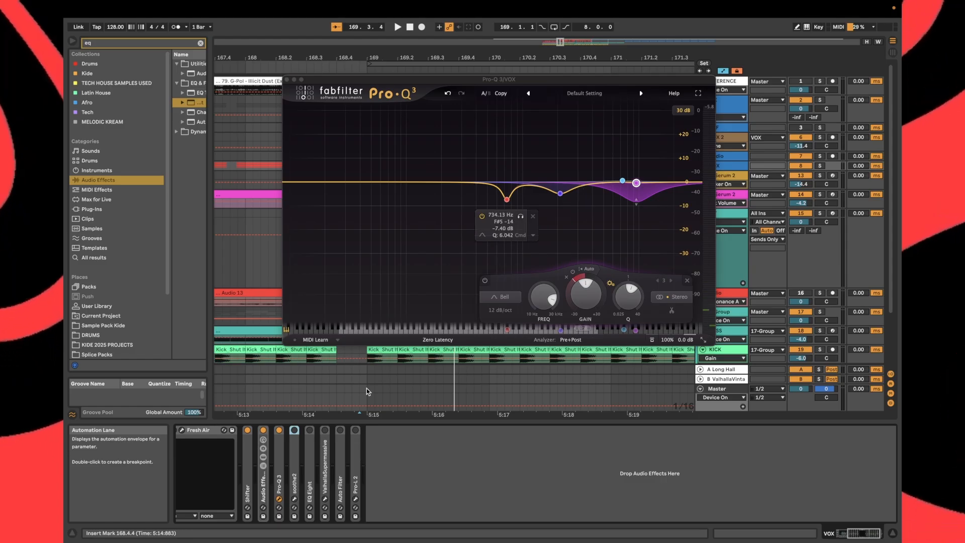
{"action": "key", "text": "space"}
{"action": "double_click", "coordinate": [296, 454]}
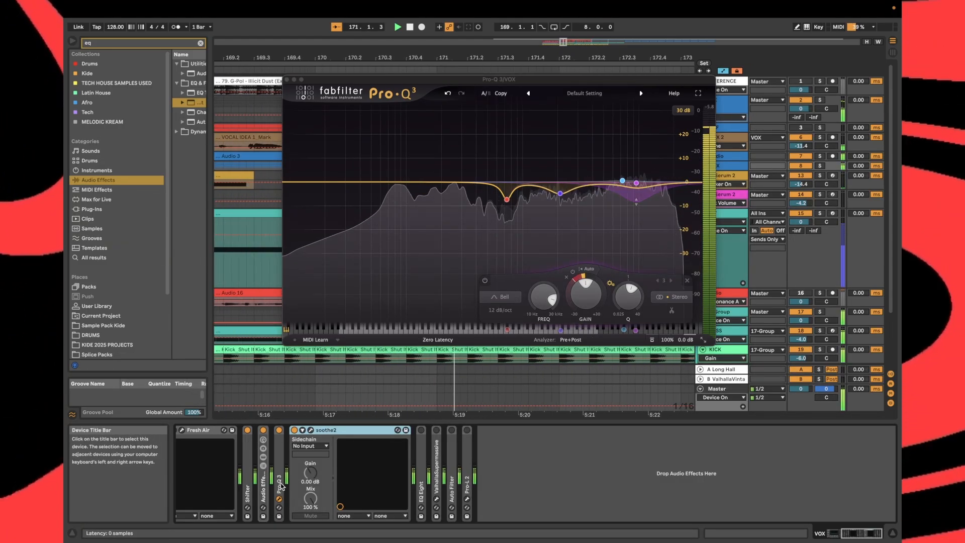
{"action": "key", "text": "space"}
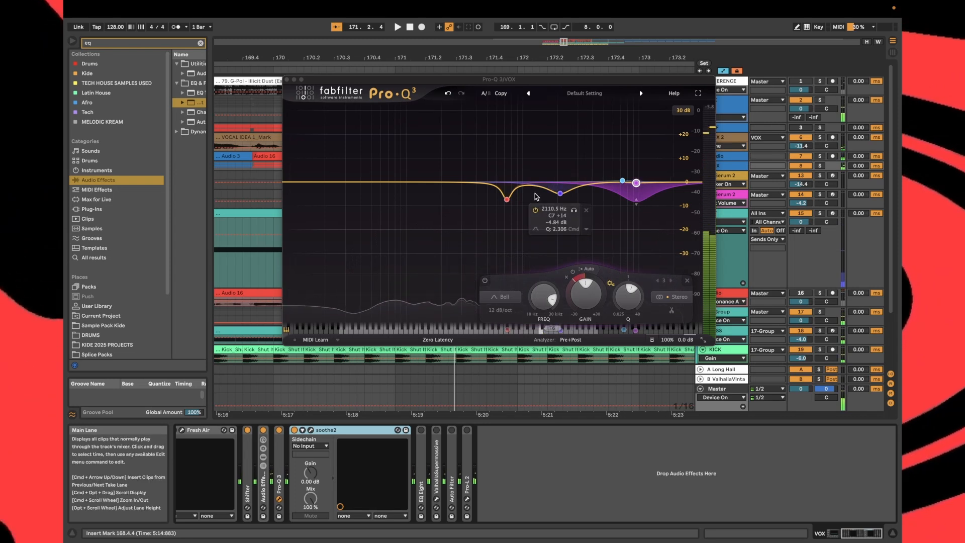
Make the 734 Hz and 2110 Hz cuts in Pro-Q 3 dynamic
{"action": "left_click", "coordinate": [507, 200]}
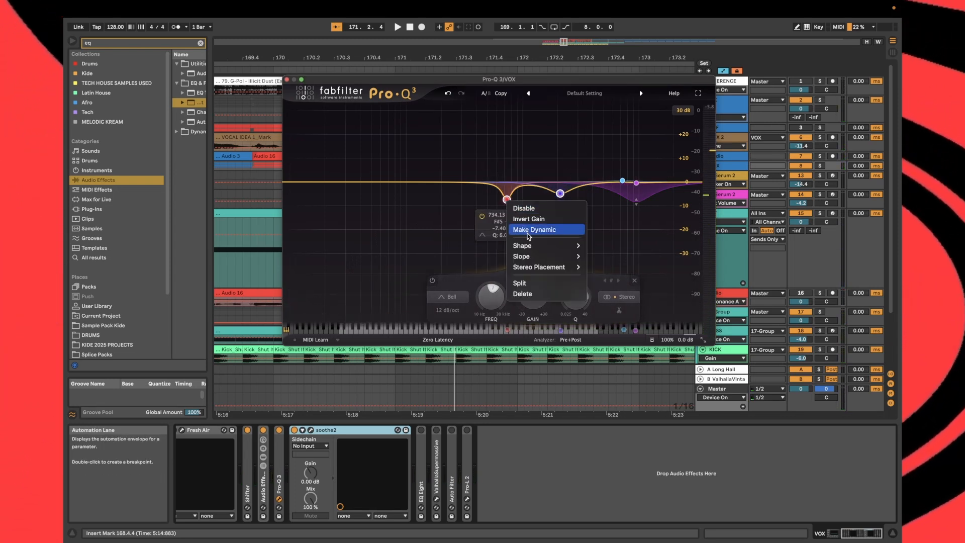
{"action": "left_click_drag", "start_coordinate": [524, 279], "coordinate": [523, 287]}
{"action": "left_click", "coordinate": [507, 199]}
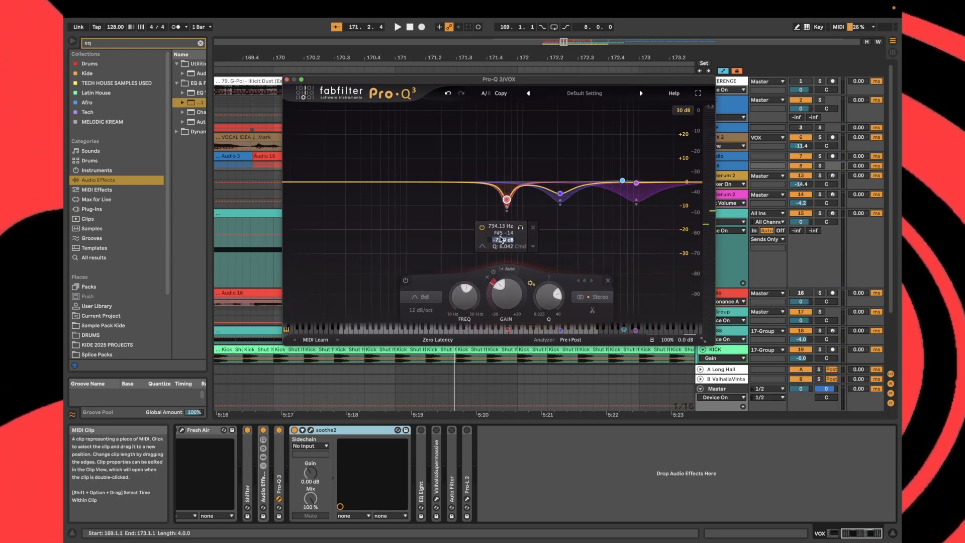
Set the 734 Hz band's gain to 0 dB and deepen its dynamic cut while the drop plays
{"action": "left_click_drag", "start_coordinate": [506, 200], "coordinate": [507, 182]}
{"action": "key", "text": "space"}
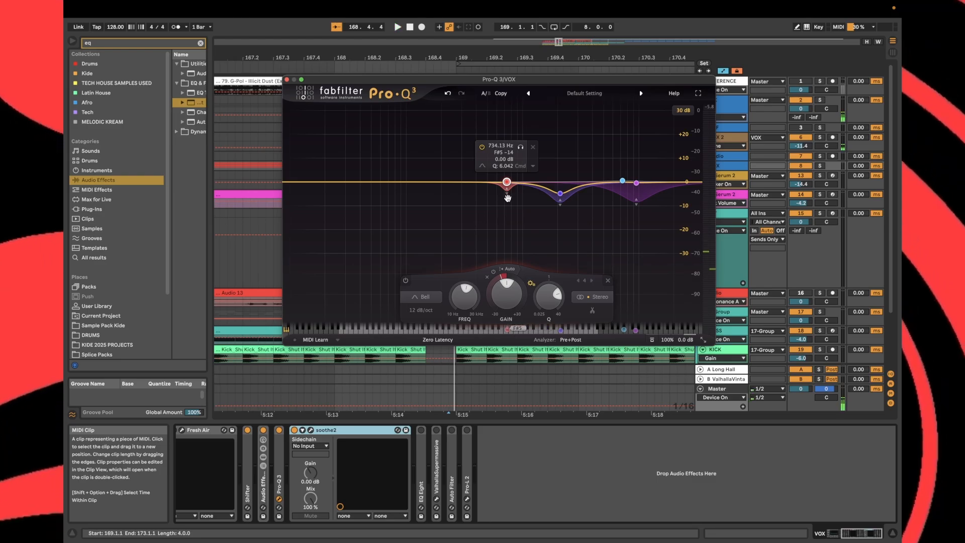
{"action": "left_click", "coordinate": [508, 205]}
{"action": "left_click", "coordinate": [508, 208]}
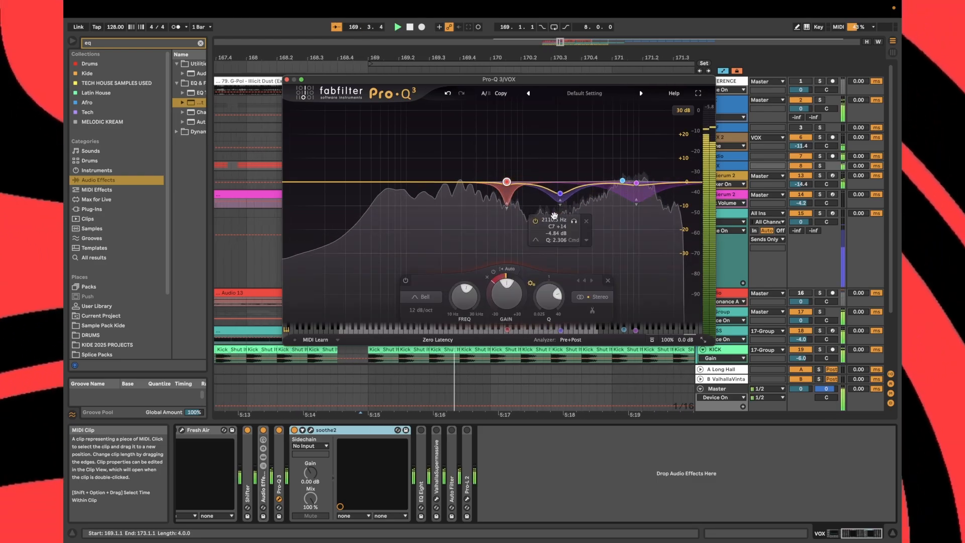
{"action": "left_click", "coordinate": [561, 194]}
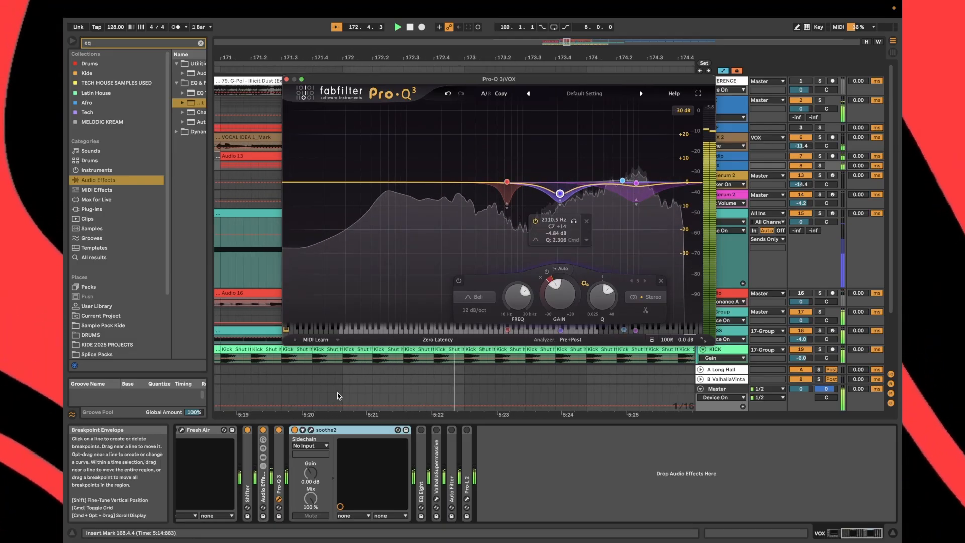
Deactivate soothe2 and compare the vocals in playback with Pro-Q 3 bypassed and re-enabled
{"action": "left_click", "coordinate": [280, 434]}
{"action": "key", "text": "space"}
{"action": "key", "text": "space"}
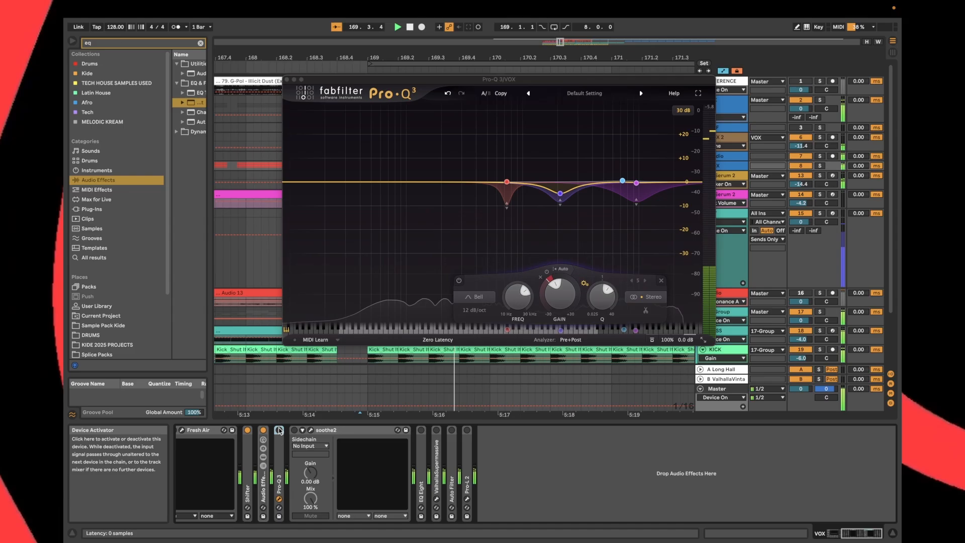
{"action": "left_click", "coordinate": [279, 430]}
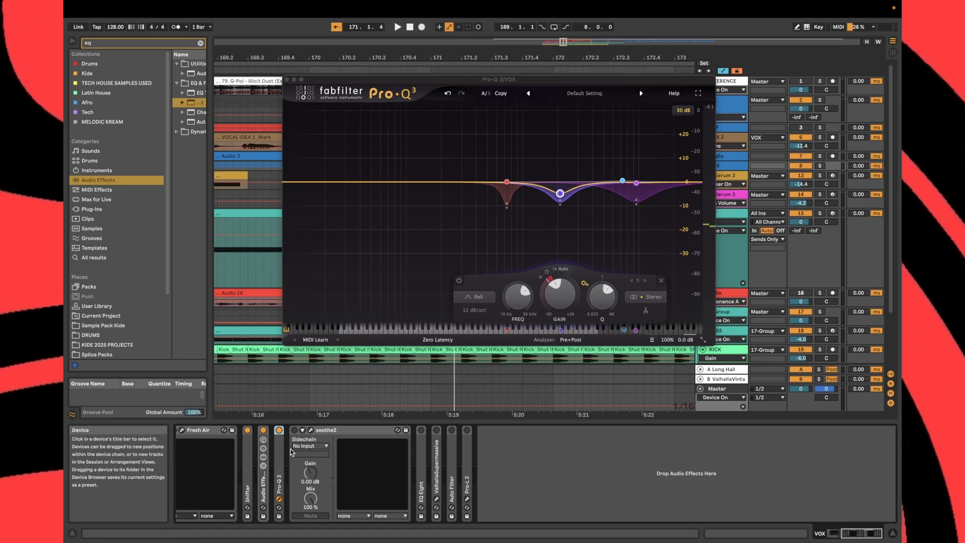
Activate soothe2 on the VOX group and set its depth to 4.0 and mix to 41 % while the drop plays
{"action": "key", "text": "space"}
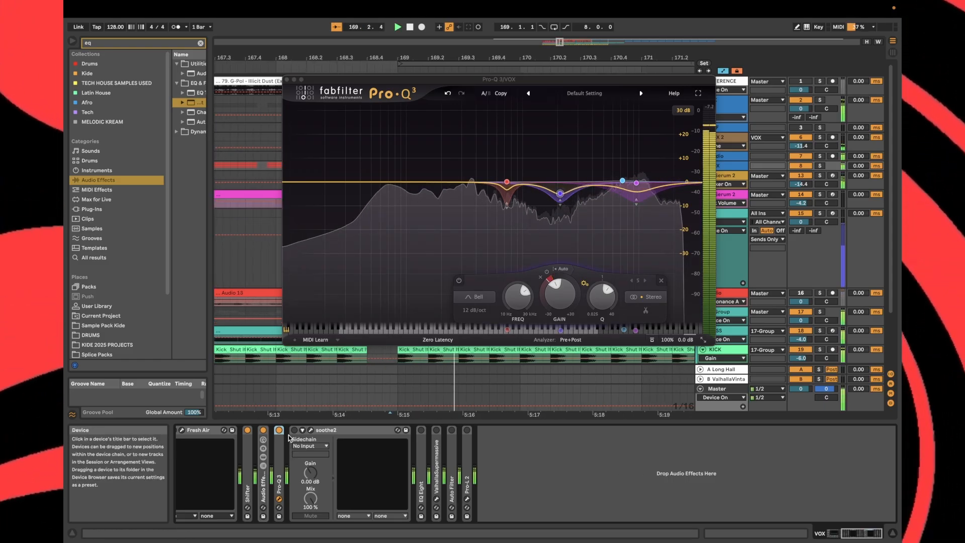
{"action": "left_click", "coordinate": [294, 431]}
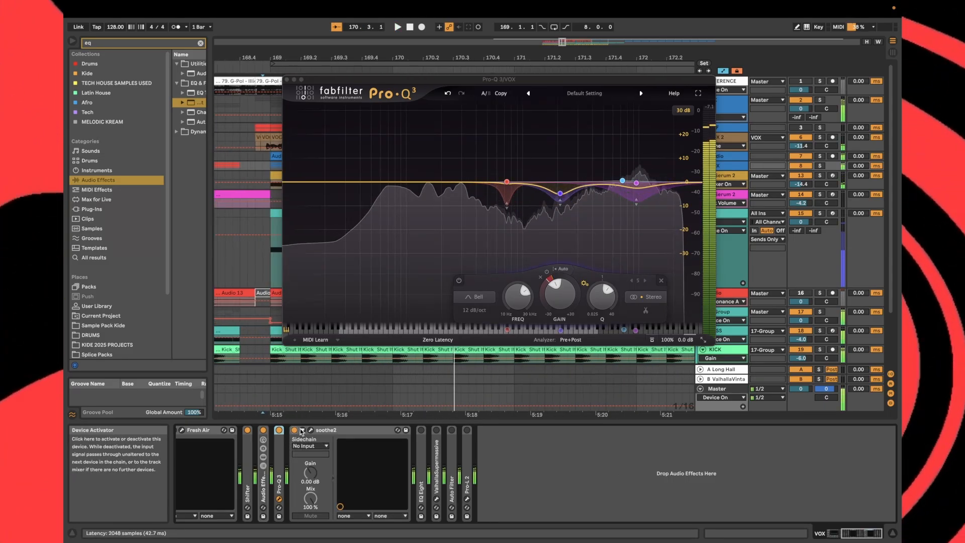
{"action": "left_click", "coordinate": [311, 430]}
{"action": "key", "text": "space"}
{"action": "key", "text": "space"}
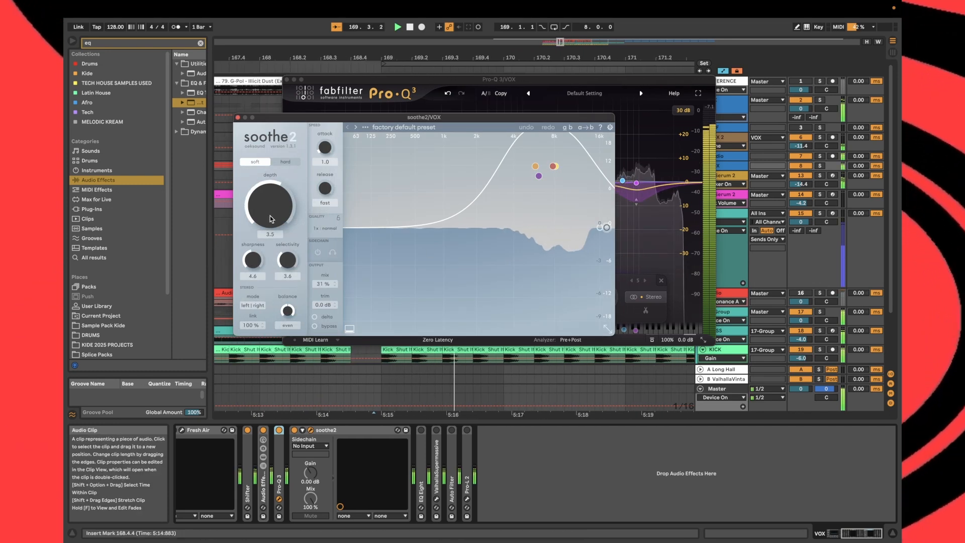
{"action": "left_click_drag", "start_coordinate": [272, 218], "coordinate": [270, 210]}
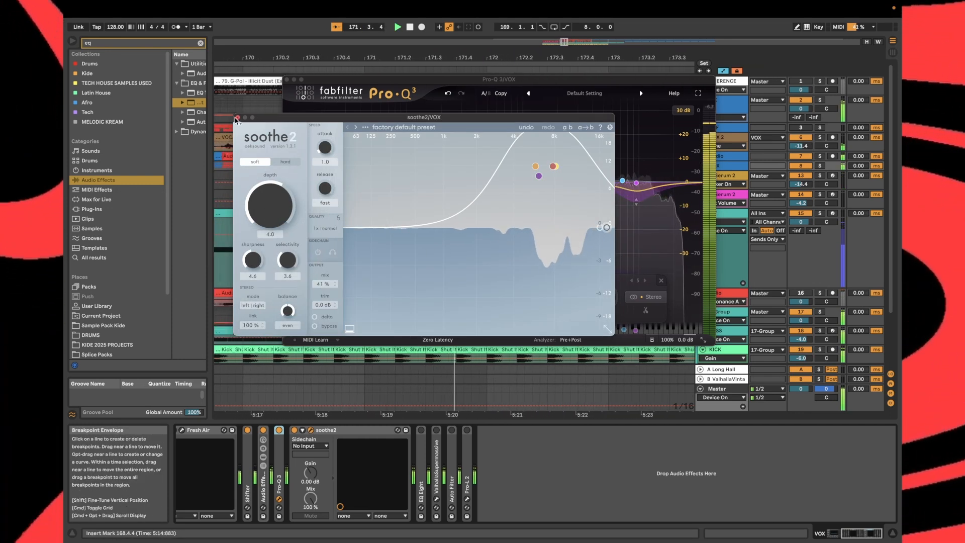
{"action": "left_click", "coordinate": [311, 430]}
{"action": "key", "text": "space"}
Collapse soothe2, then expand and activate EQ Eight on the VOX group and audition the drop with it
{"action": "double_click", "coordinate": [325, 430]}
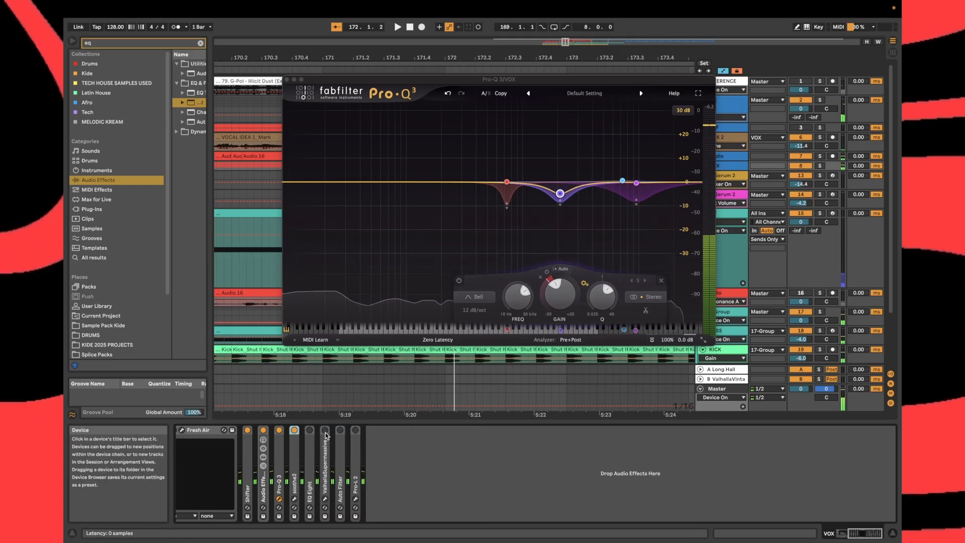
{"action": "double_click", "coordinate": [309, 463]}
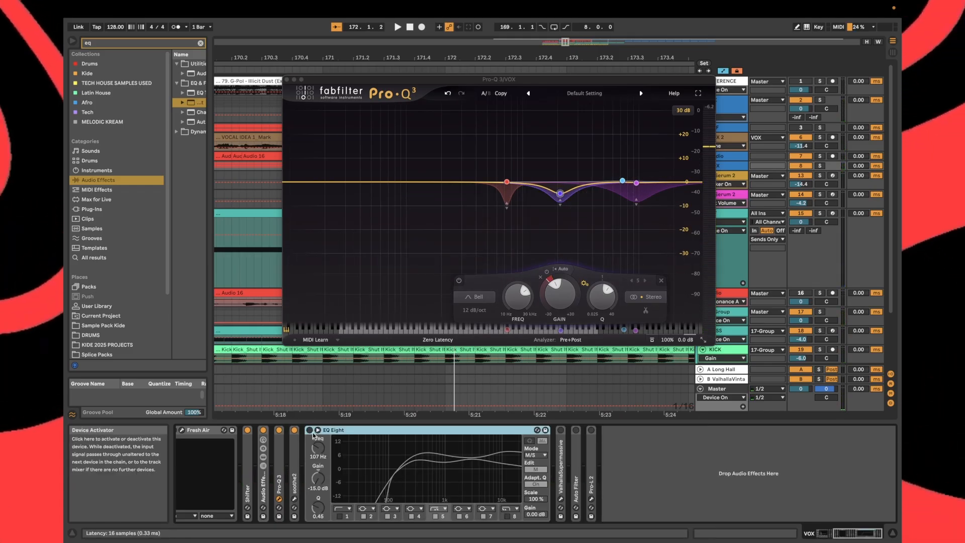
{"action": "key", "text": "space"}
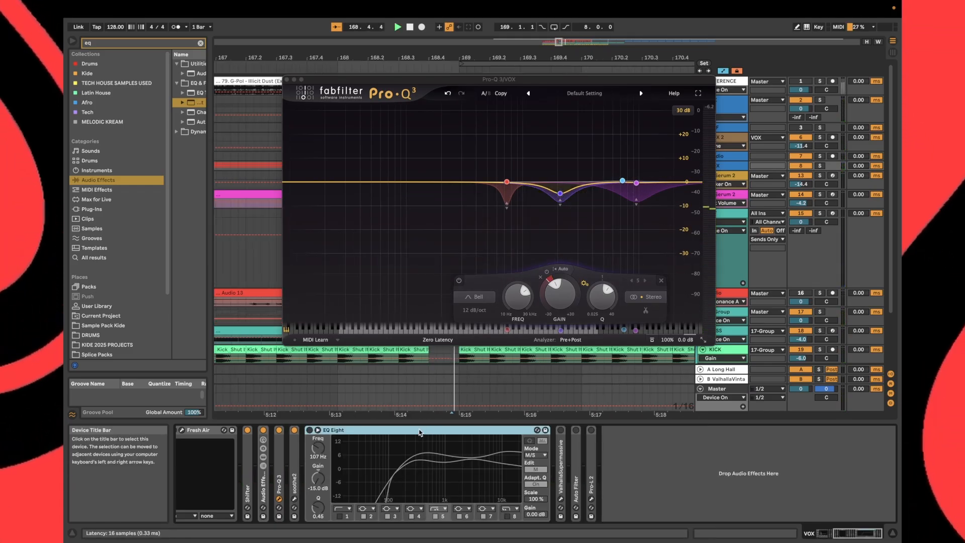
{"action": "key", "text": "space"}
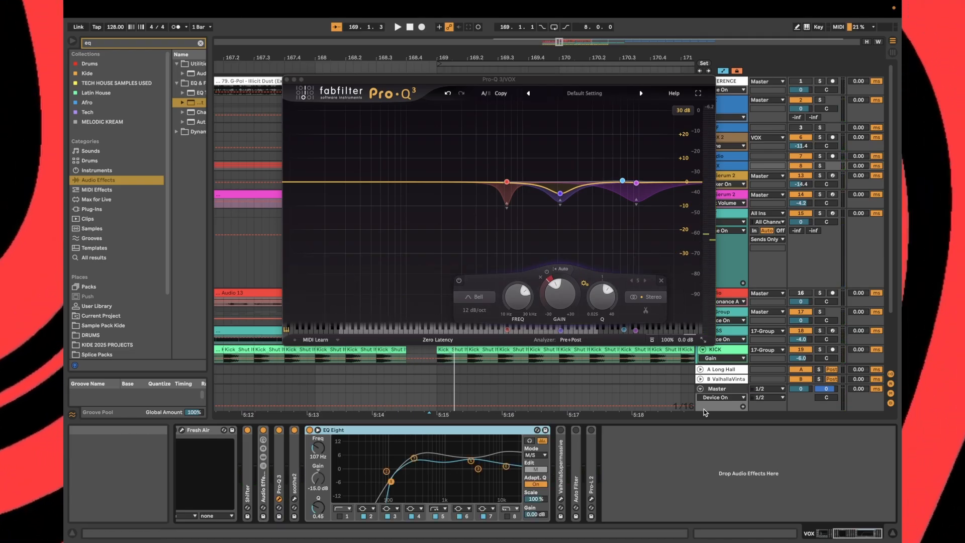
Open SPAN from the Master and arrange the plug-in windows so its spectrum can be watched while the drop plays
{"action": "left_click", "coordinate": [718, 390]}
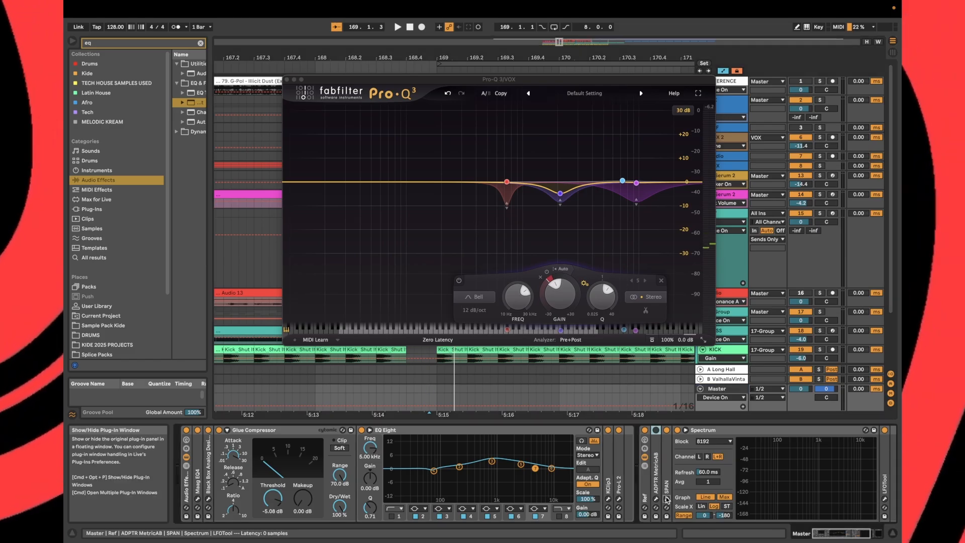
{"action": "left_click", "coordinate": [667, 498]}
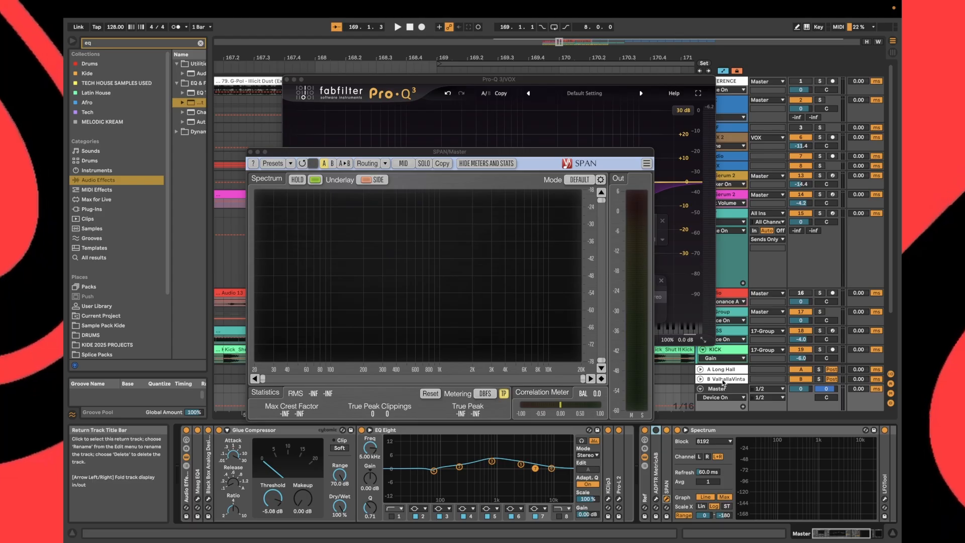
{"action": "left_click", "coordinate": [720, 390]}
{"action": "left_click", "coordinate": [736, 166]}
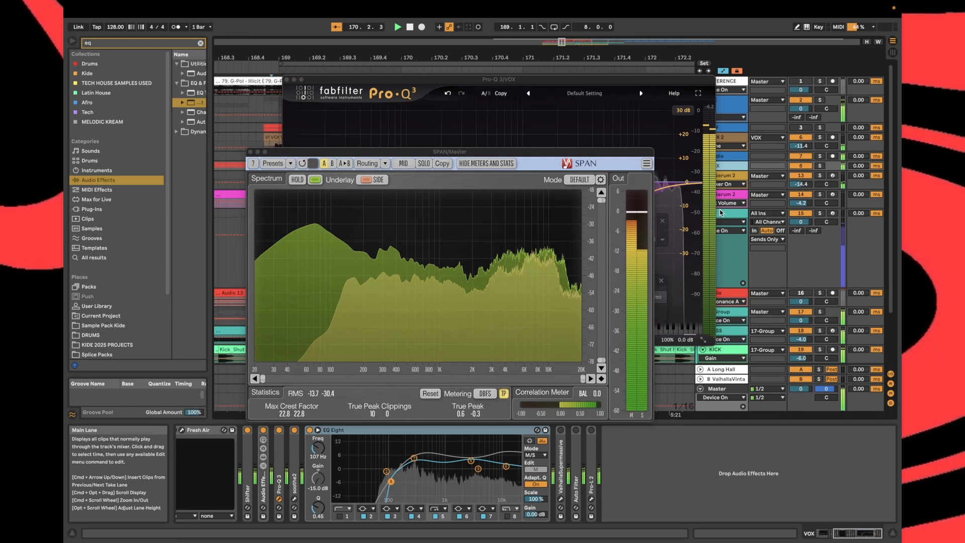
{"action": "left_click_drag", "start_coordinate": [618, 79], "coordinate": [696, 412]}
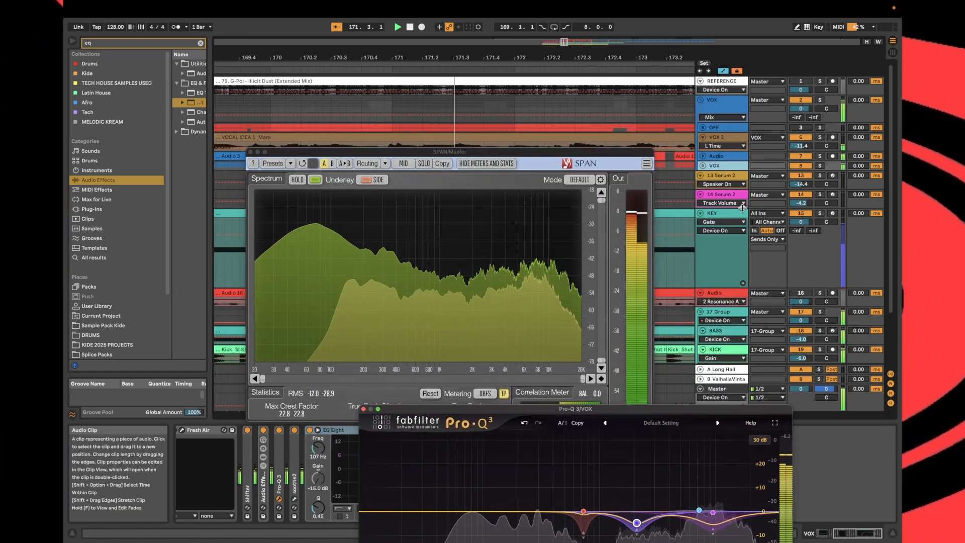
{"action": "left_click_drag", "start_coordinate": [481, 152], "coordinate": [729, 62]}
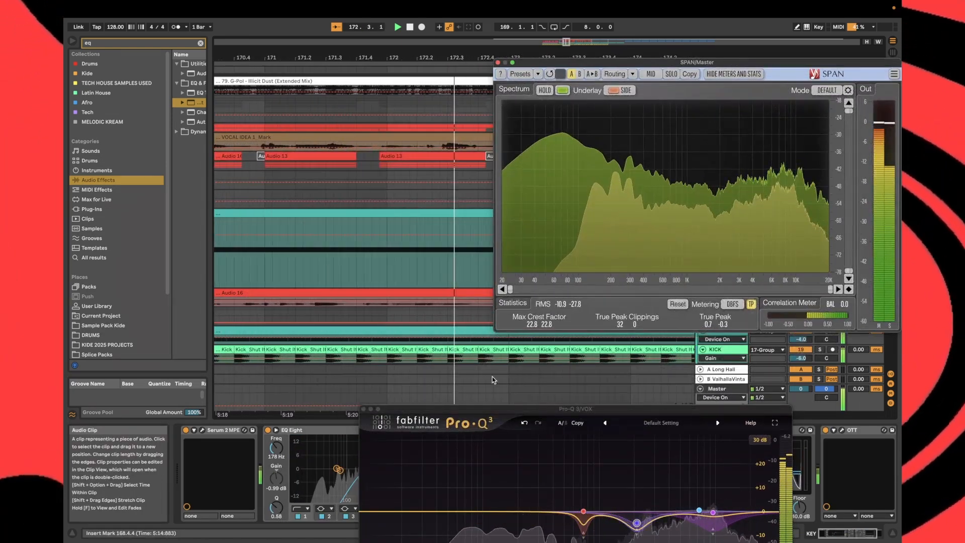
Close the Pro-Q 3 window and switch the VOX group's EQ Eight to editing its side curve
{"action": "left_click", "coordinate": [364, 409]}
{"action": "left_click", "coordinate": [308, 166]}
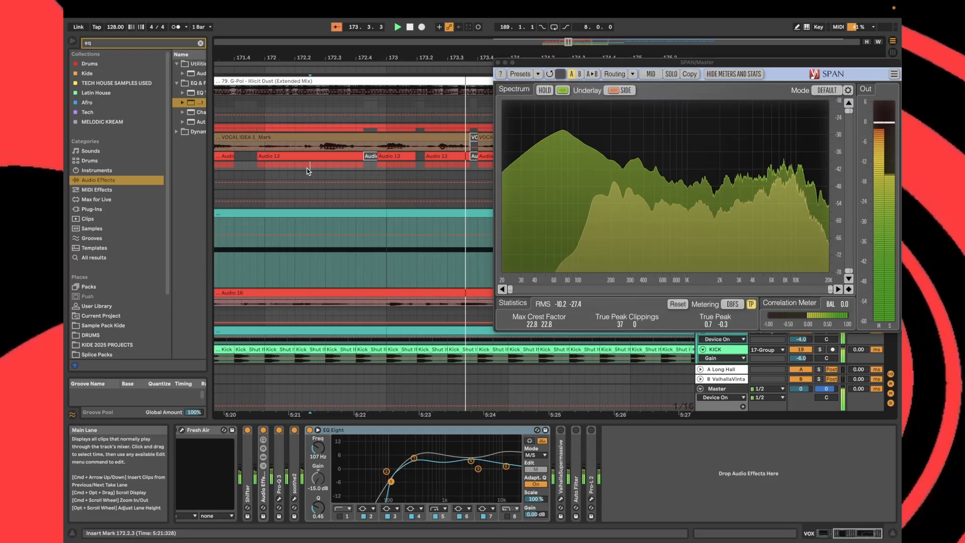
{"action": "left_click", "coordinate": [535, 469]}
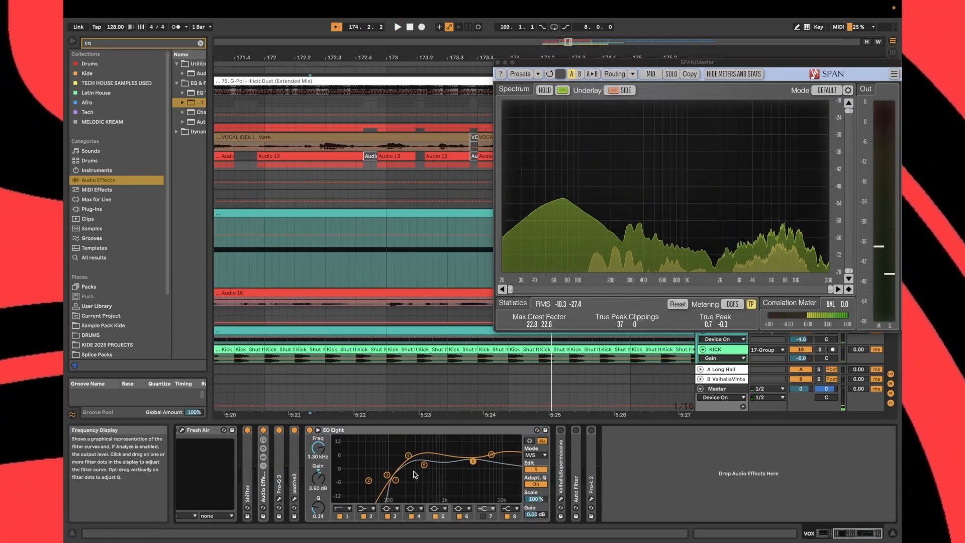
Compare the reference track's spectrum in SPAN with the full mix's spectrum over the start of the drop
{"action": "key", "text": "space"}
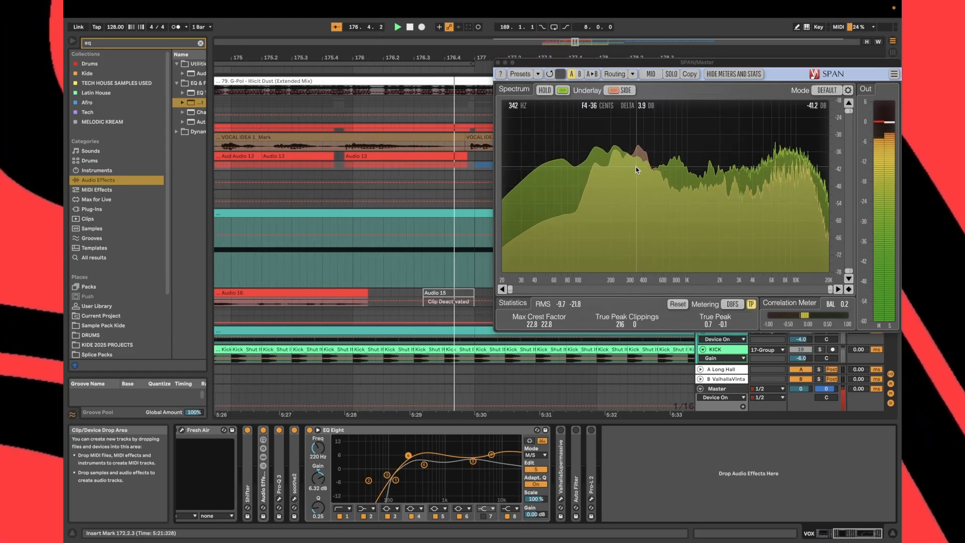
{"action": "key", "text": "space"}
{"action": "key", "text": "space"}
{"action": "scroll", "coordinate": [369, 184], "scroll_direction": "down", "scroll_amount": 5}
{"action": "left_click", "coordinate": [311, 166]}
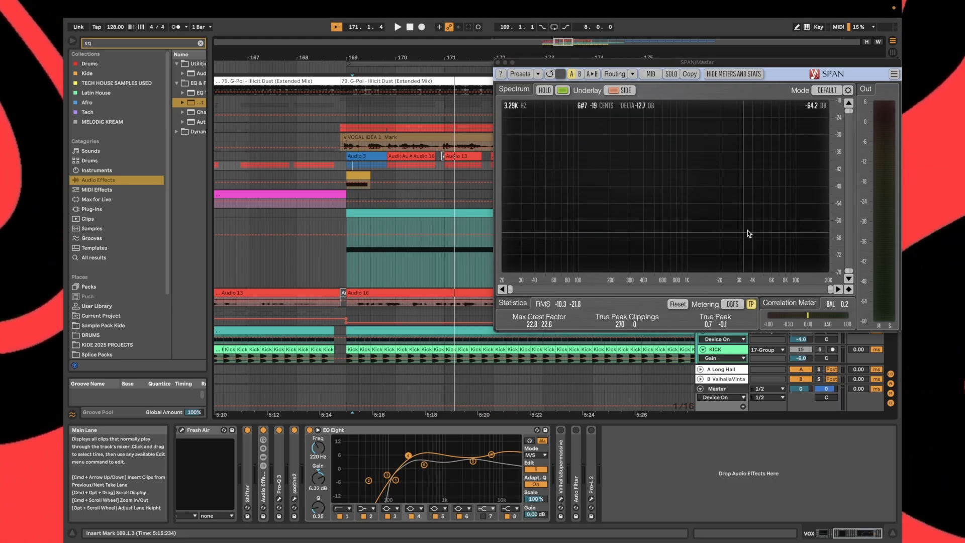
{"action": "key", "text": "space"}
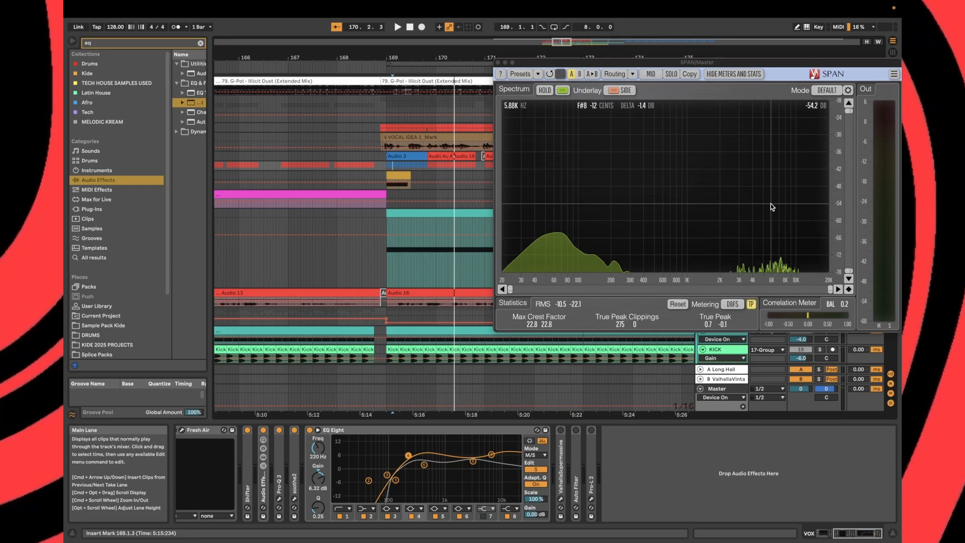
{"action": "key", "text": "space"}
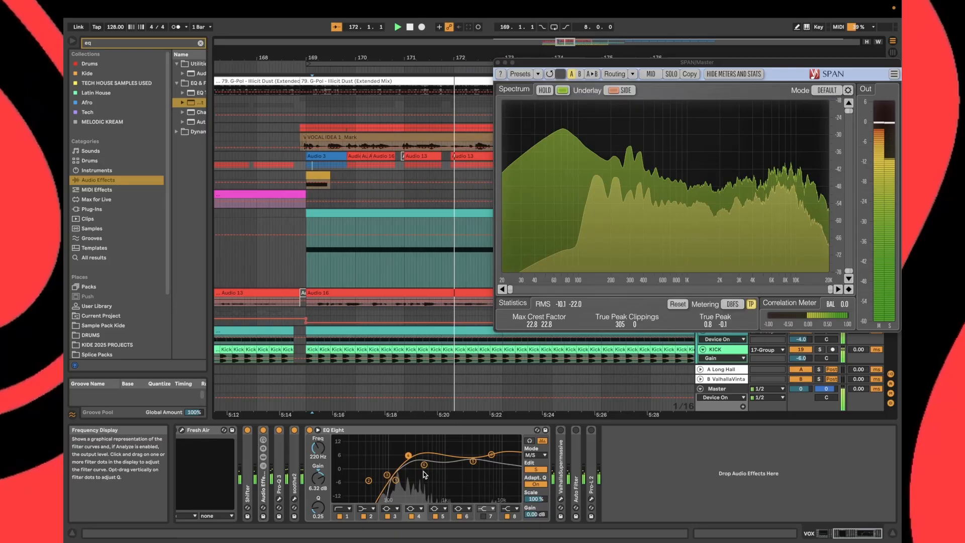
Set the low-mid side band in EQ Eight to 352 Hz and 4.09 dB, and collapse the device
{"action": "mouse_move", "coordinate": [424, 465]}
{"action": "left_mouse_down"}
{"action": "mouse_move", "coordinate": [422, 451]}
{"action": "mouse_move", "coordinate": [419, 460]}
{"action": "left_mouse_up"}
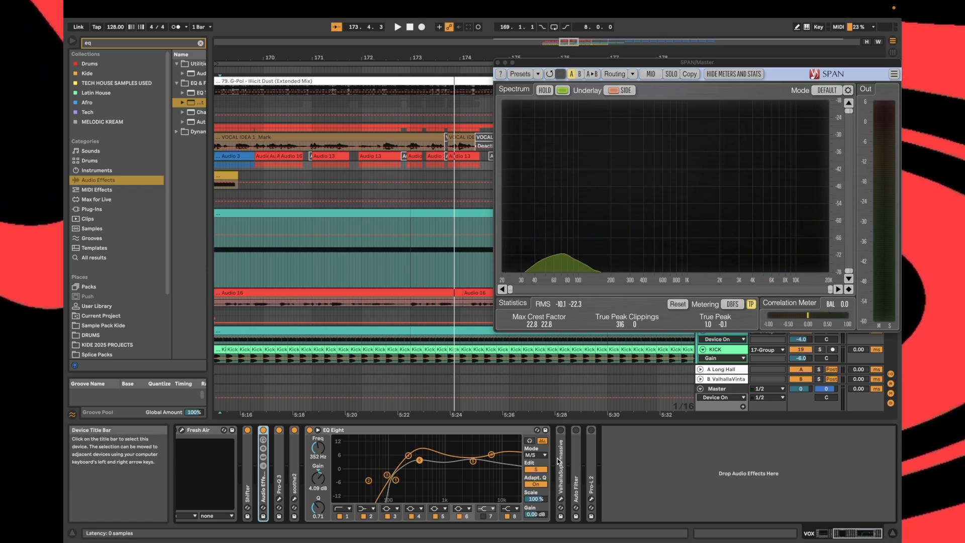
{"action": "double_click", "coordinate": [345, 430]}
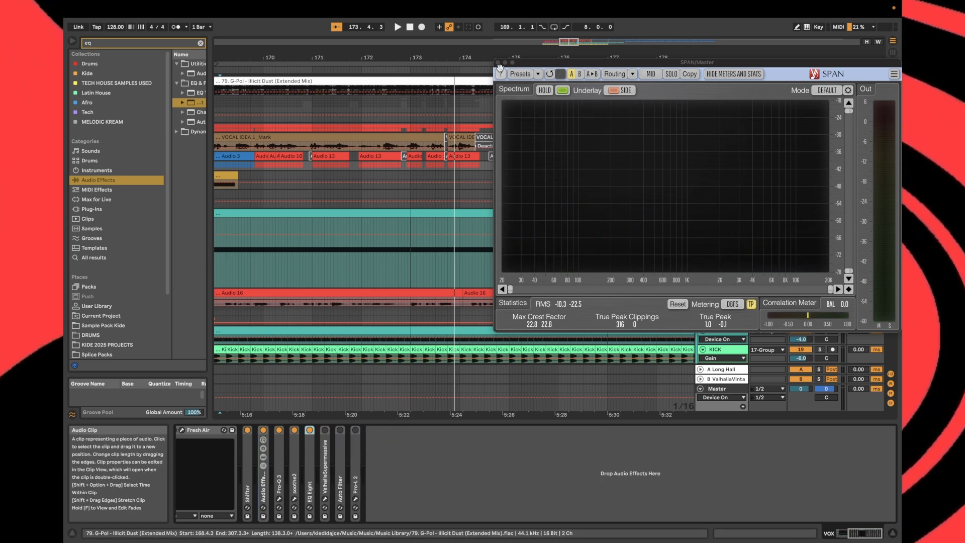
{"action": "left_click_drag", "start_coordinate": [550, 61], "coordinate": [620, 313]}
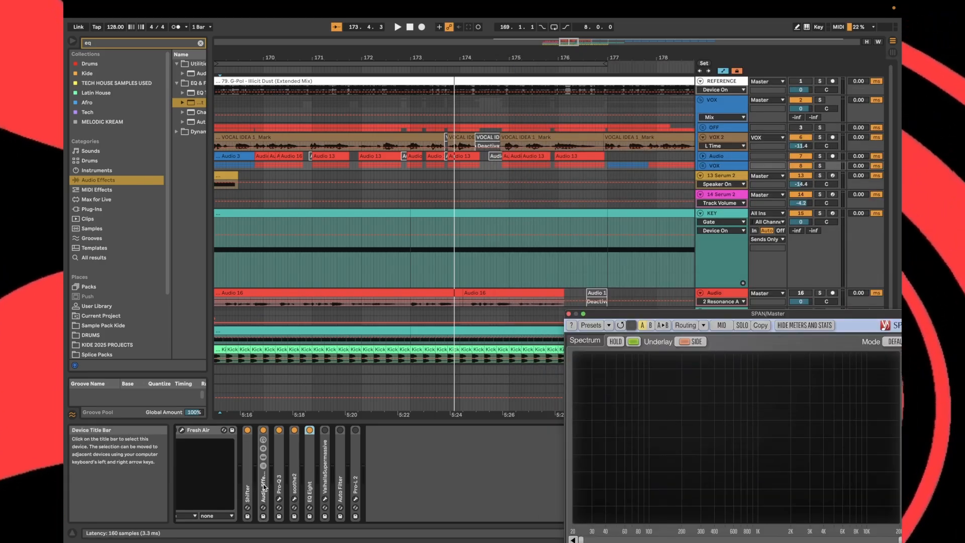
Audition the drop and inspect the chains inside the VOX group's existing Audio Effect Rack
{"action": "key", "text": "space"}
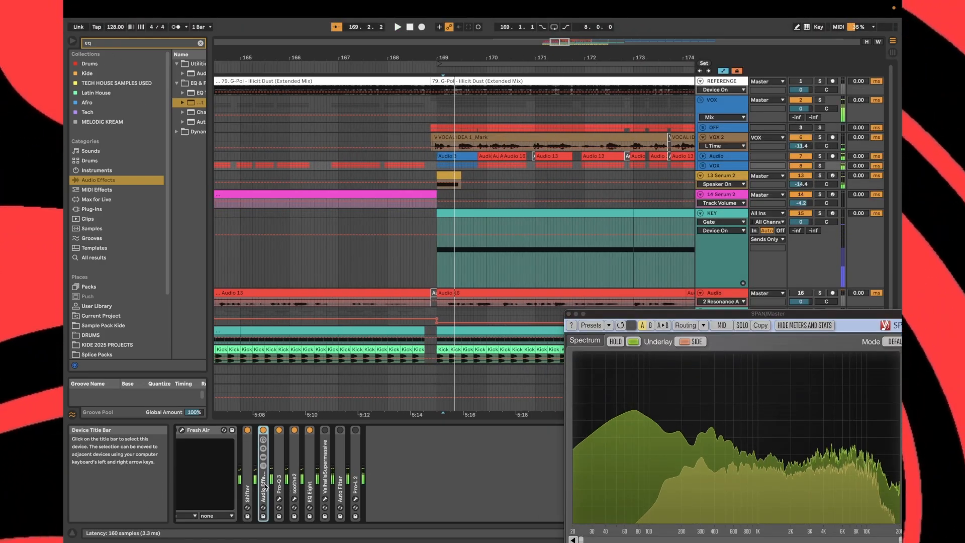
{"action": "double_click", "coordinate": [263, 483]}
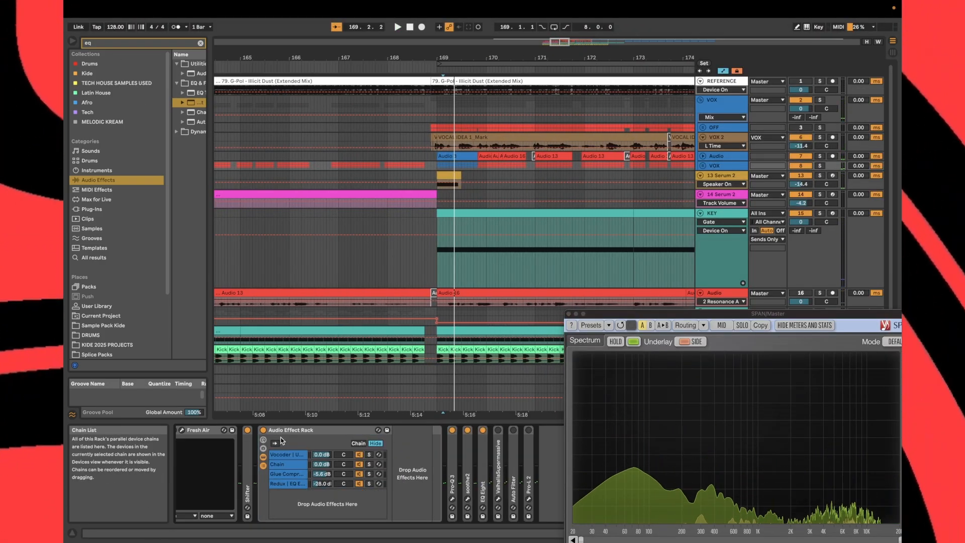
{"action": "double_click", "coordinate": [294, 430]}
Search the audio effects for "uti" and insert a Utility between the Audio Effect Rack and Pro-Q 3
{"action": "key", "text": "super+f"}
{"action": "type", "text": "uti"}
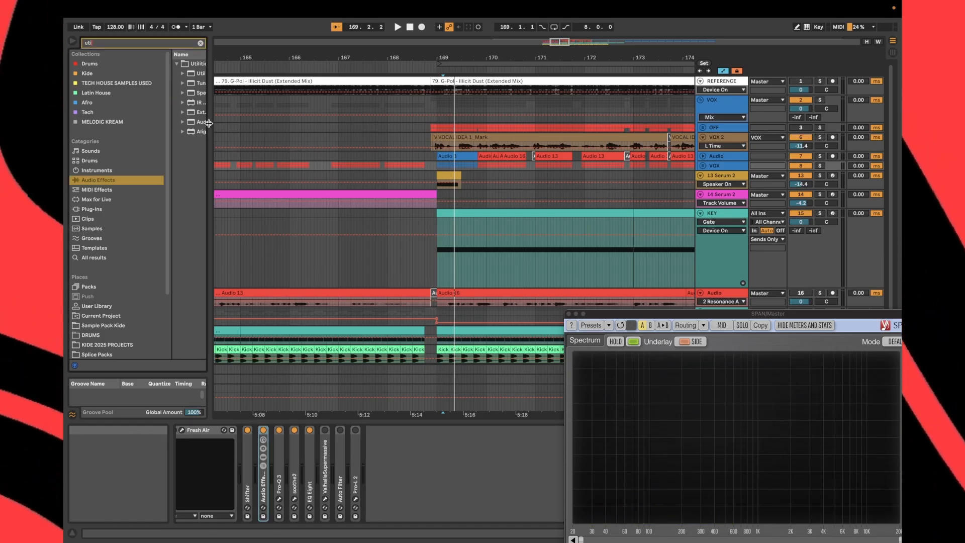
{"action": "left_click_drag", "start_coordinate": [208, 123], "coordinate": [288, 120]}
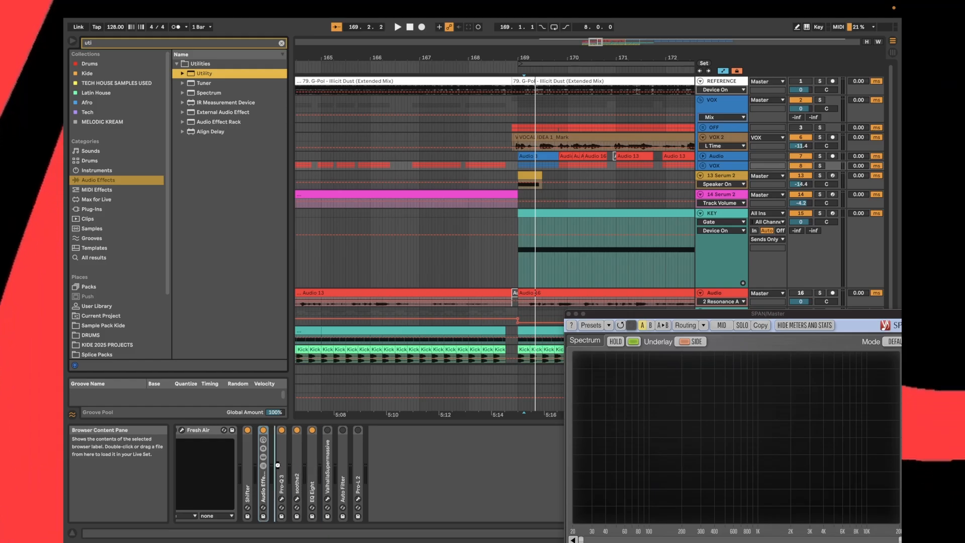
{"action": "left_click_drag", "start_coordinate": [278, 465], "coordinate": [279, 478]}
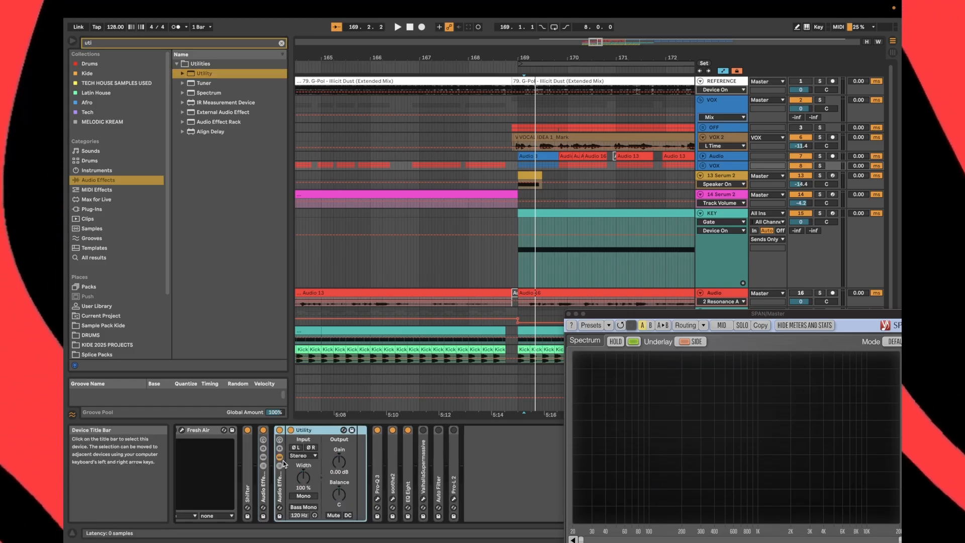
Group the new Utility into its own Audio Effect Rack and add a second chain
{"action": "key", "text": "super+g"}
{"action": "right_click", "coordinate": [299, 452]}
{"action": "left_click", "coordinate": [318, 393]}
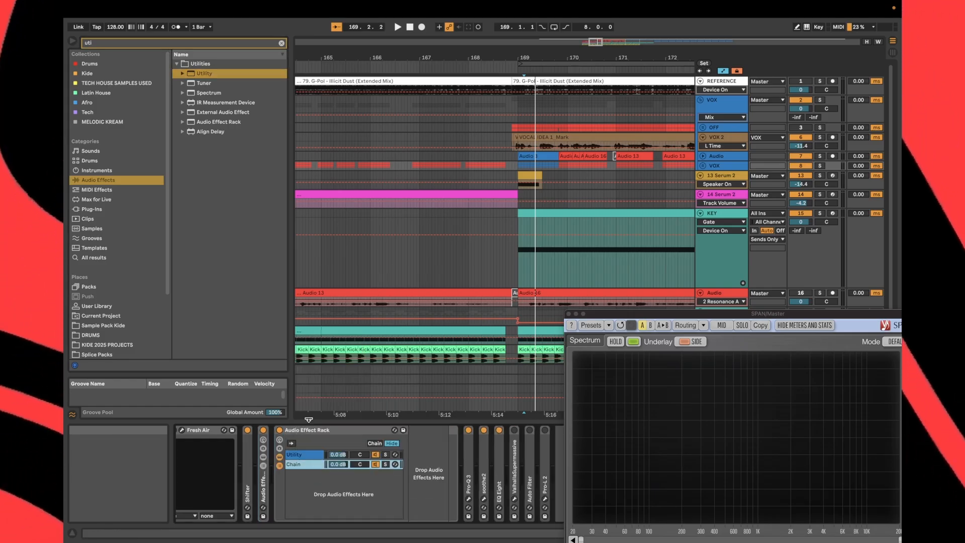
Duplicate the first chain's Utility and place the copy in the rack's second chain
{"action": "left_click", "coordinate": [310, 455]}
{"action": "left_click", "coordinate": [443, 431]}
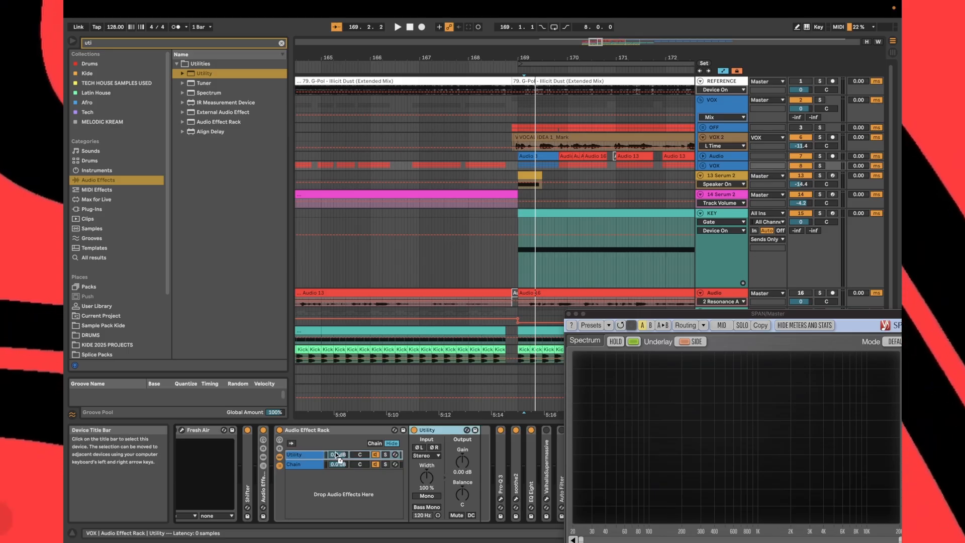
{"action": "key", "text": "ctrl+d"}
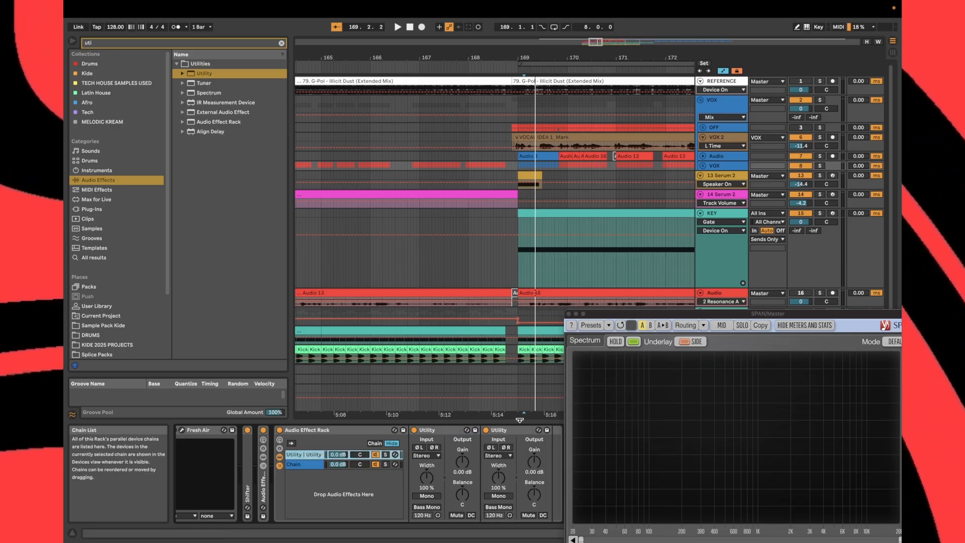
{"action": "left_click_drag", "start_coordinate": [315, 463], "coordinate": [309, 458]}
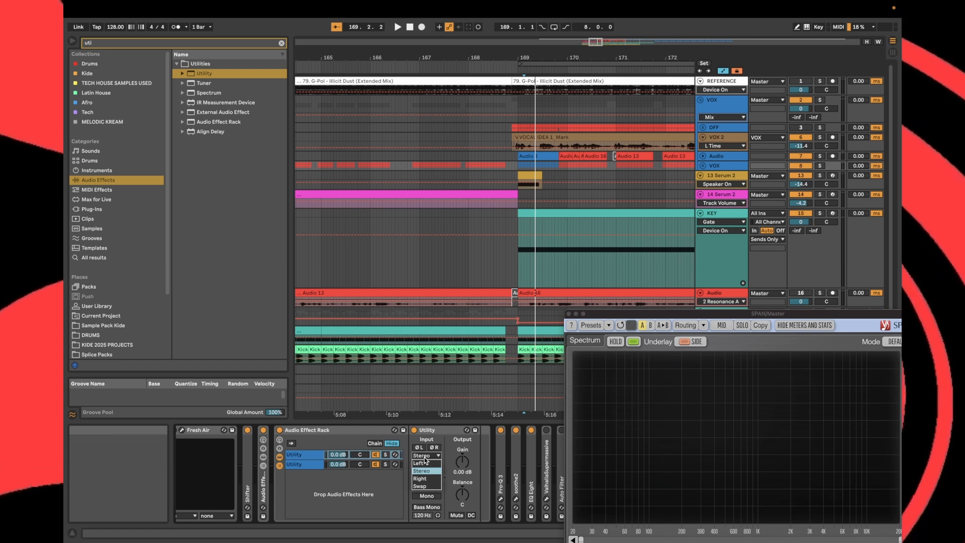
Switch the Utility in both chains to Mid/Side mode and set the second chain's Utility to 100S
{"action": "right_click", "coordinate": [425, 466]}
{"action": "left_click", "coordinate": [442, 277]}
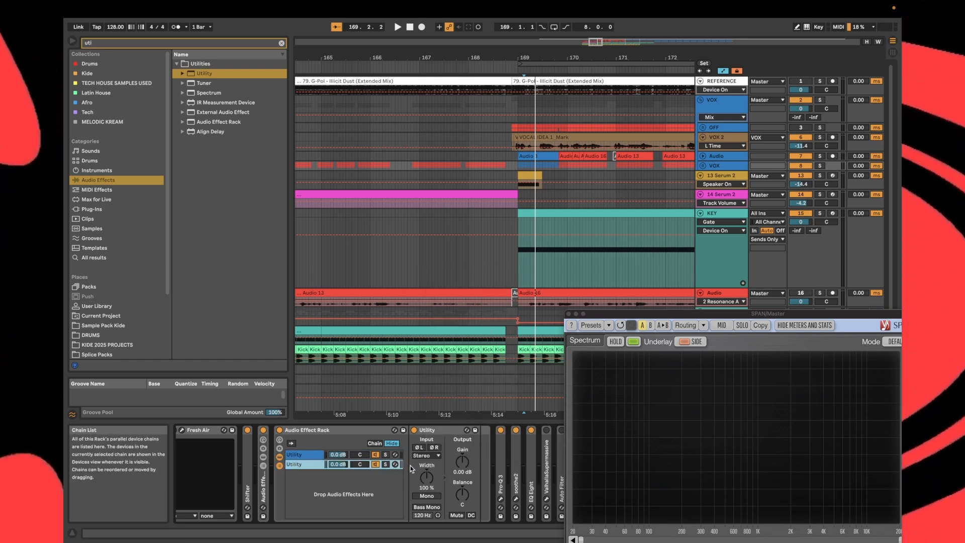
{"action": "right_click", "coordinate": [424, 466]}
{"action": "left_click", "coordinate": [448, 278]}
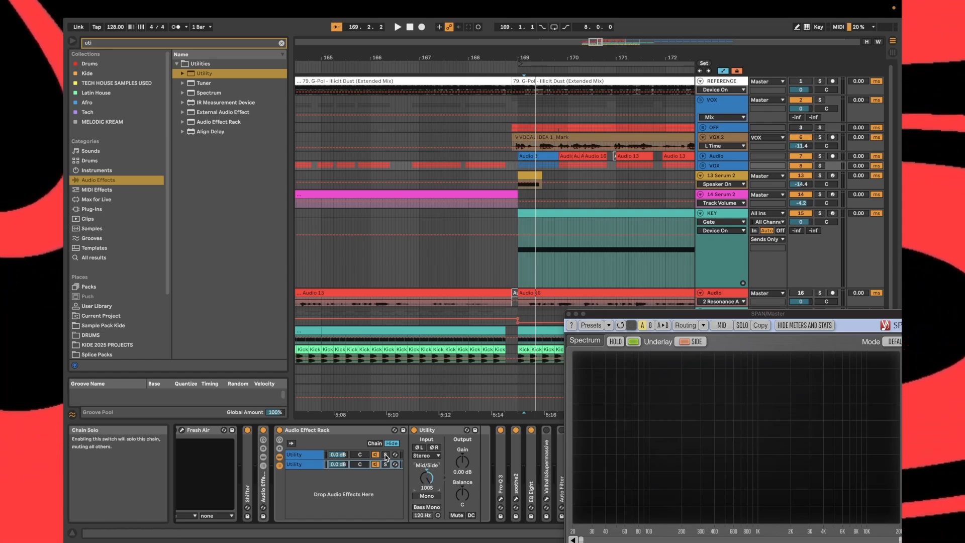
Play the drop through the soloed 100S chain and search the audio effects for "phase", replacing the search with "flang"
{"action": "key", "text": "space"}
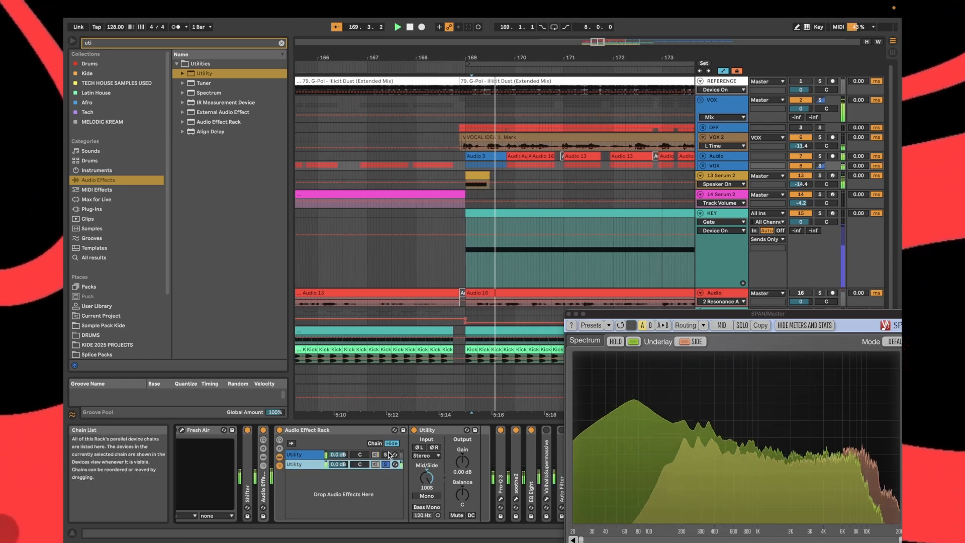
{"action": "left_click_drag", "start_coordinate": [119, 43], "coordinate": [64, 44]}
{"action": "type", "text": "phase"}
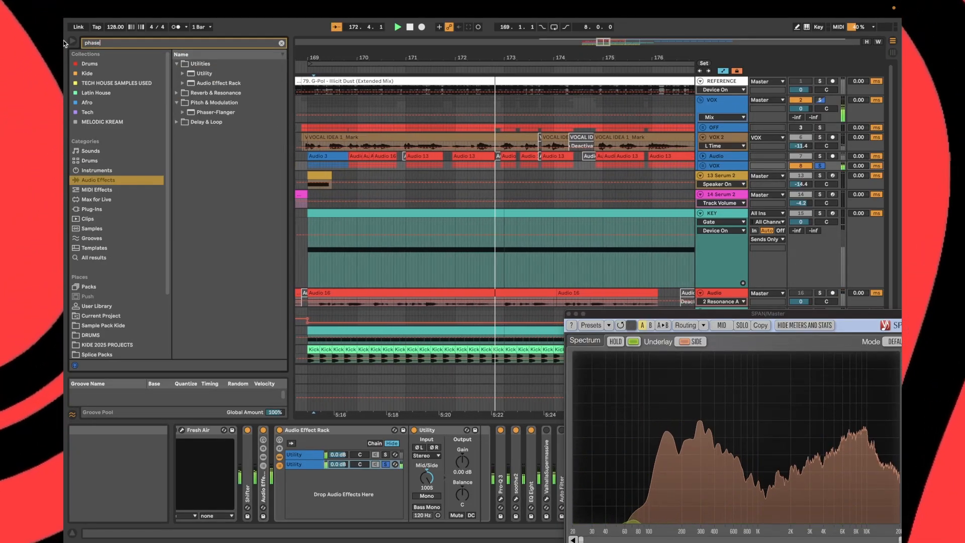
{"action": "key", "text": "BackSpace"}
{"action": "key", "text": "BackSpace"}
{"action": "key", "text": "BackSpace"}
{"action": "key", "text": "BackSpace"}
{"action": "key", "text": "BackSpace"}
{"action": "type", "text": "flang"}
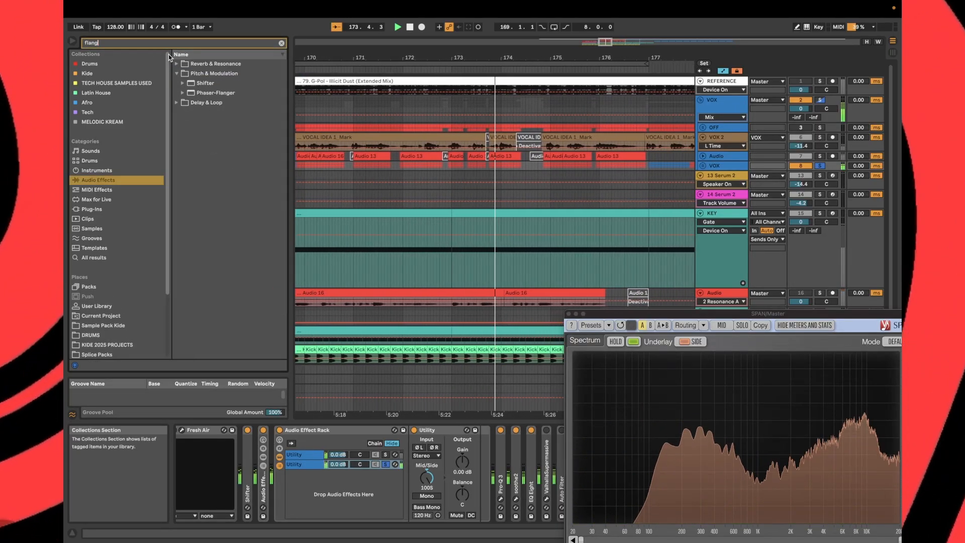
{"action": "left_click", "coordinate": [183, 104]}
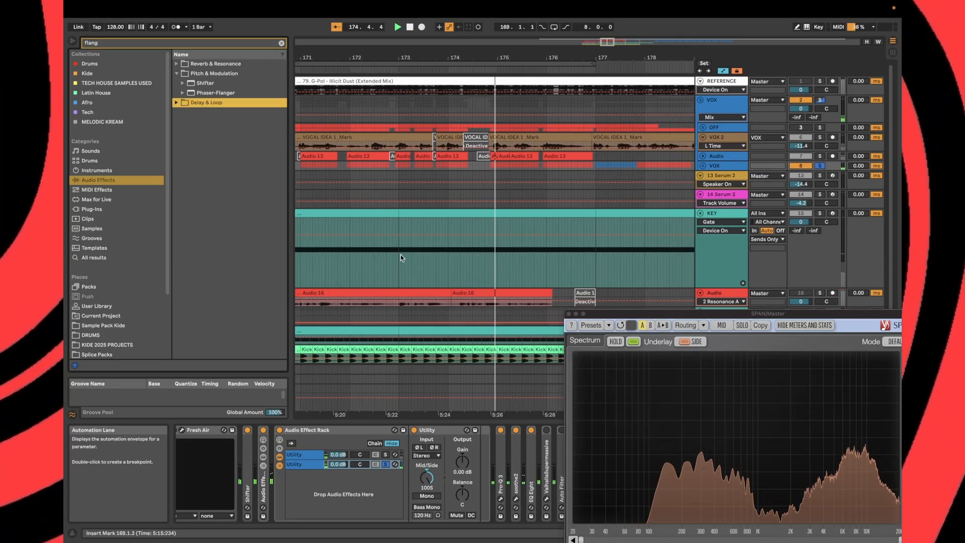
Stop playback, find the kHs Flanger among the plug-ins and insert it after the Utility in the rack's second chain
{"action": "left_click_drag", "start_coordinate": [649, 314], "coordinate": [801, 288]}
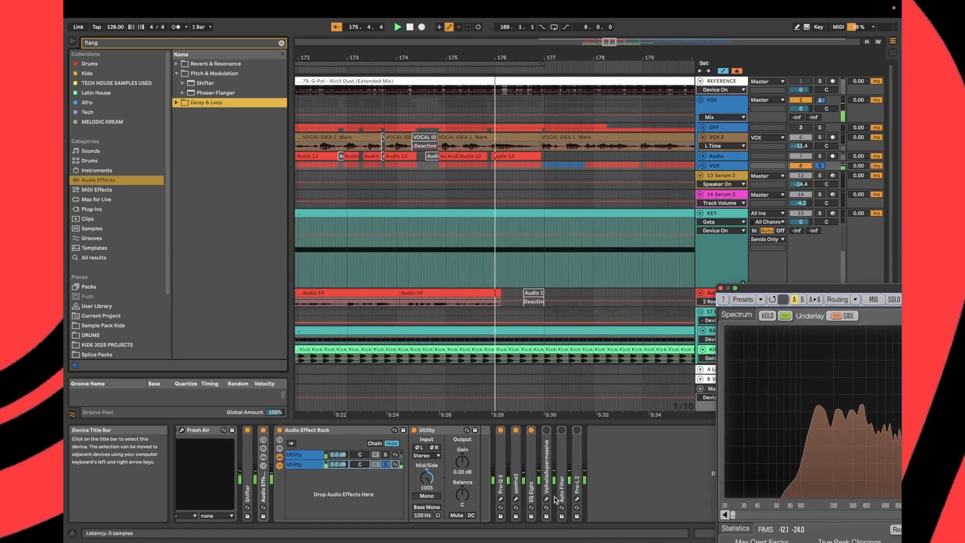
{"action": "left_click", "coordinate": [607, 487]}
{"action": "key", "text": "space"}
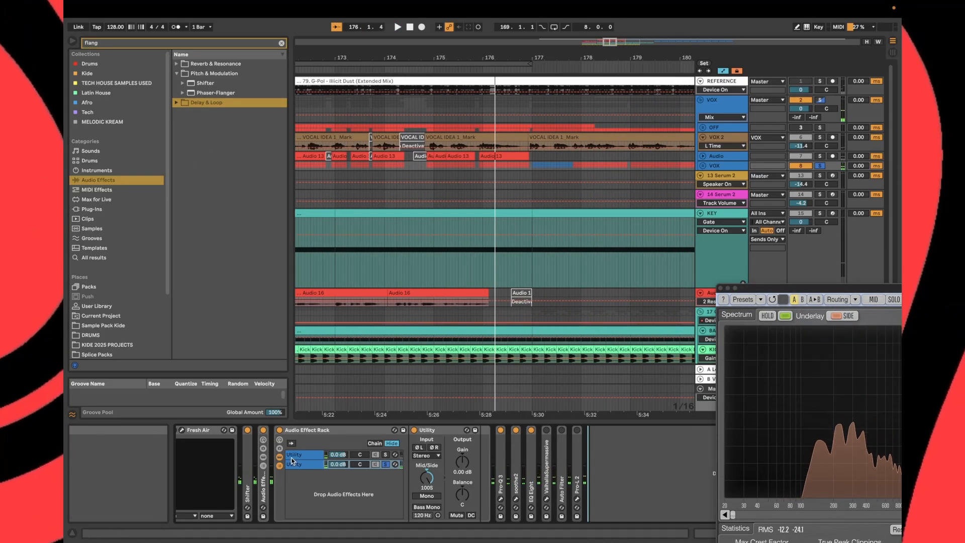
{"action": "scroll", "coordinate": [292, 461], "scroll_direction": "up", "scroll_amount": 5}
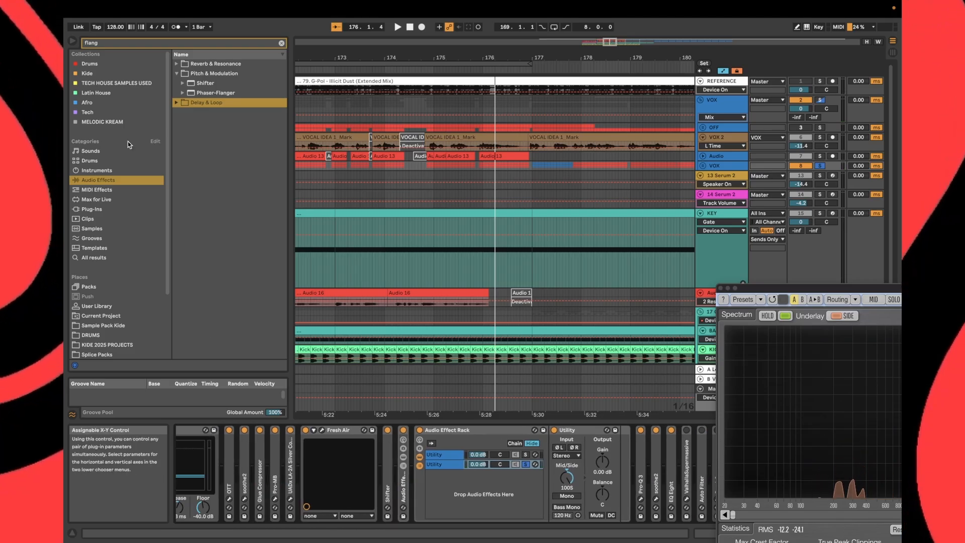
{"action": "left_click", "coordinate": [96, 209]}
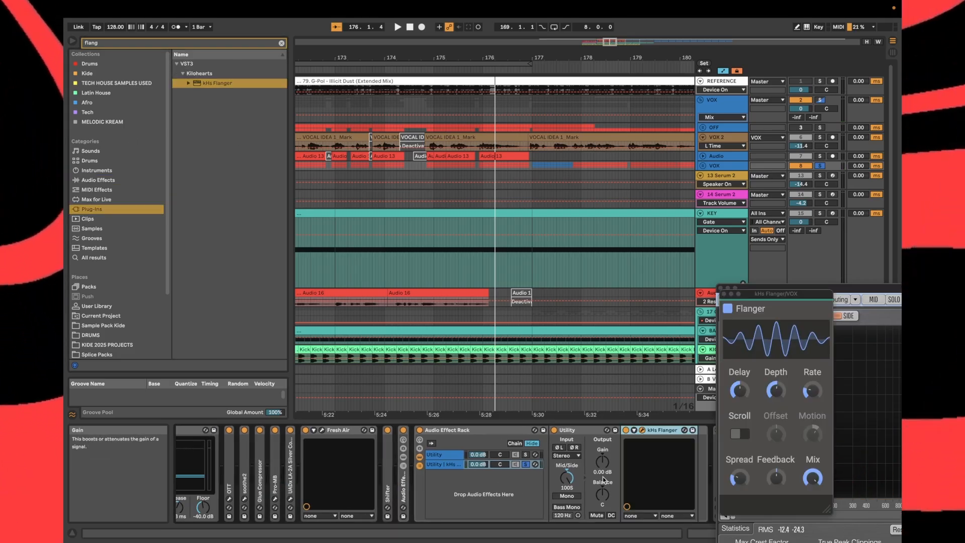
Play the drop and set the kHs Flanger's Depth to 0.00 ms and Delay to 1.73 ms, with its Rate turned down
{"action": "key", "text": "space"}
{"action": "left_click_drag", "start_coordinate": [812, 390], "coordinate": [811, 388]}
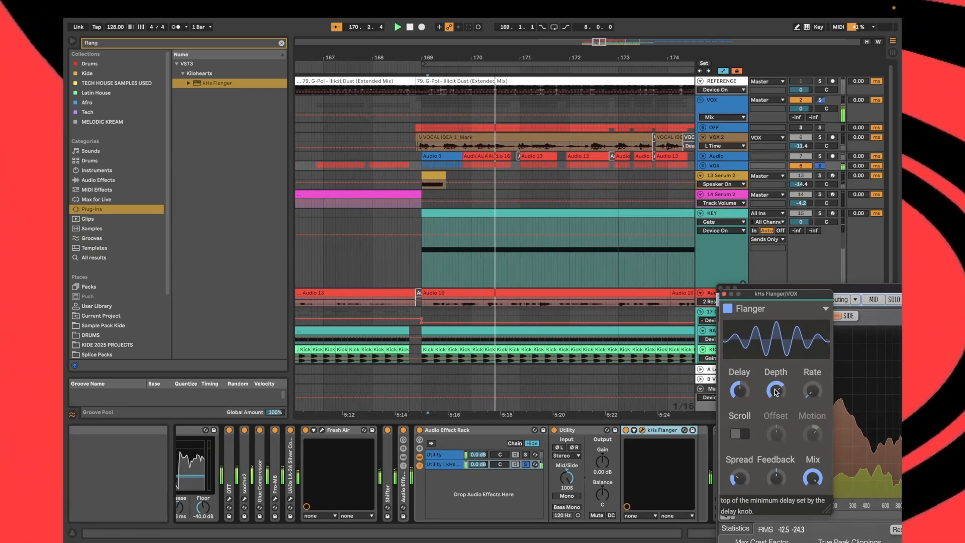
{"action": "left_click_drag", "start_coordinate": [776, 391], "coordinate": [776, 428]}
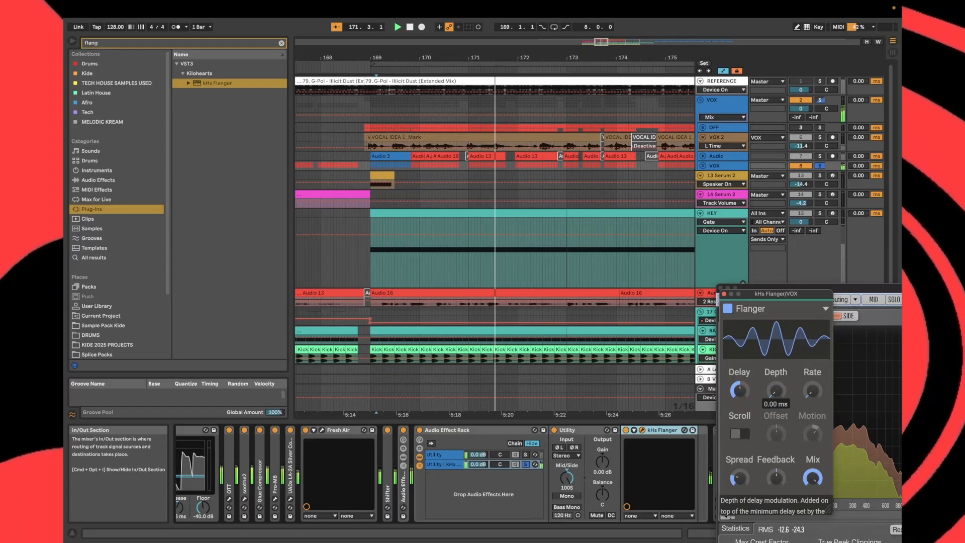
{"action": "left_click_drag", "start_coordinate": [811, 391], "coordinate": [812, 380]}
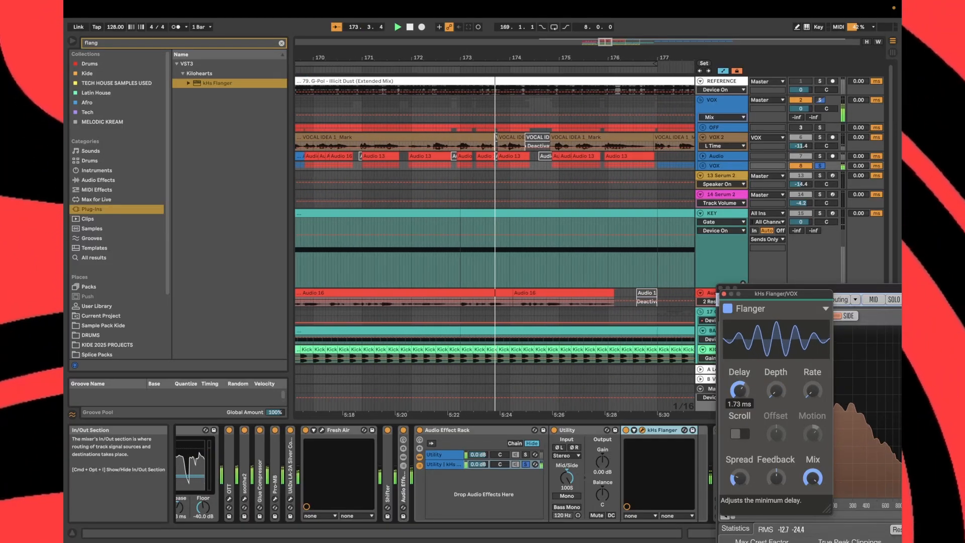
Arrange the flanger and SPAN windows side by side and fine-tune the flanger's Delay against the side spectrum while replaying the drop
{"action": "left_click_drag", "start_coordinate": [769, 296], "coordinate": [414, 223]}
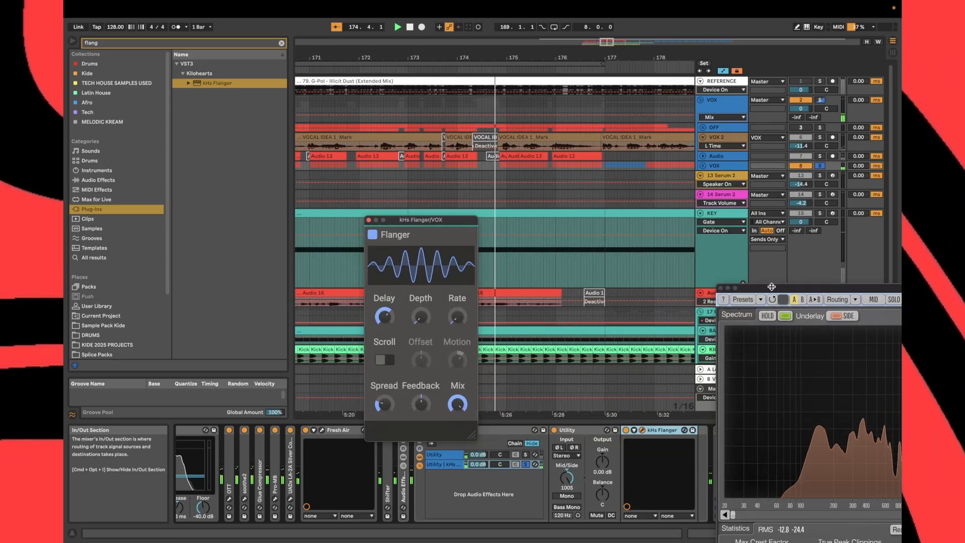
{"action": "left_click_drag", "start_coordinate": [746, 282], "coordinate": [465, 66]}
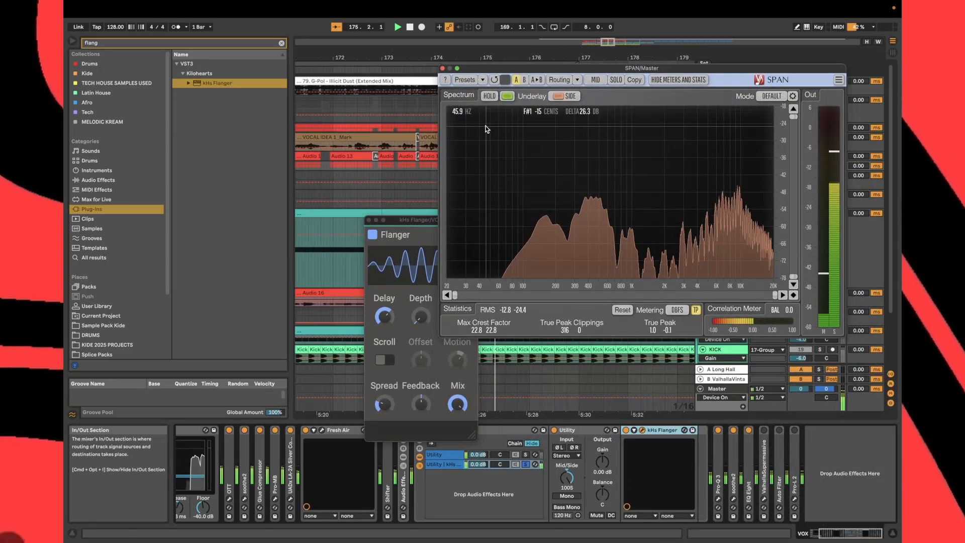
{"action": "left_click", "coordinate": [373, 329]}
{"action": "key", "text": "space"}
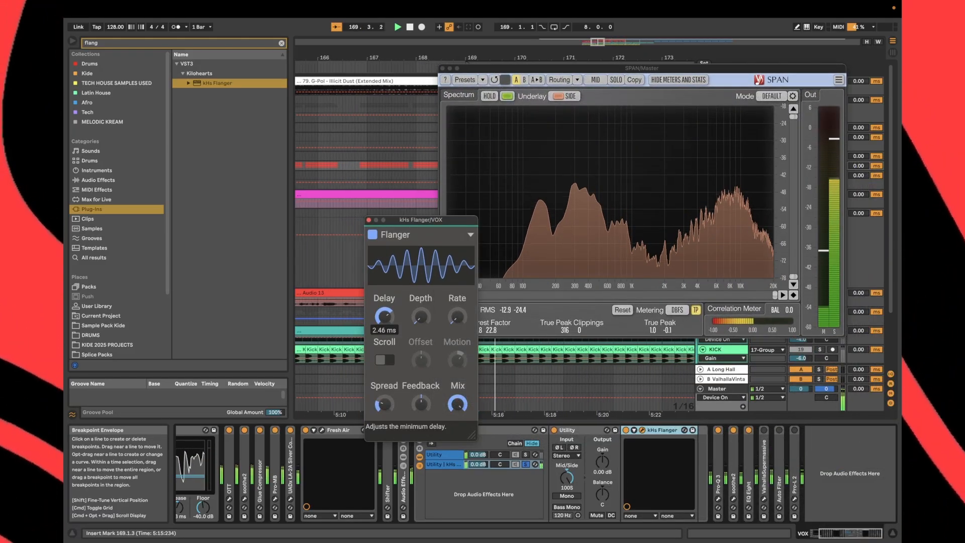
{"action": "left_click_drag", "start_coordinate": [385, 318], "coordinate": [382, 329]}
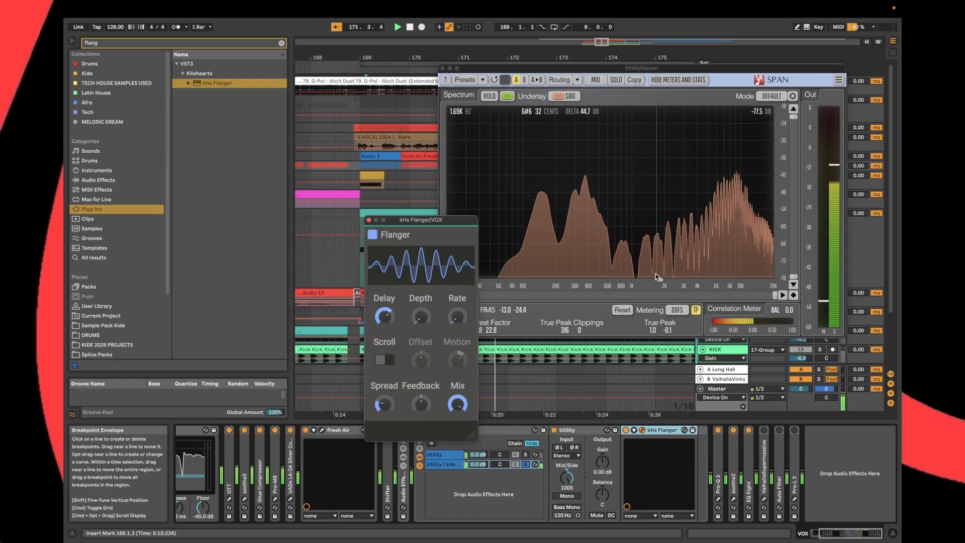
Unsolo the rack's second chain and collapse its Utility and kHs Flanger devices
{"action": "left_click", "coordinate": [525, 464]}
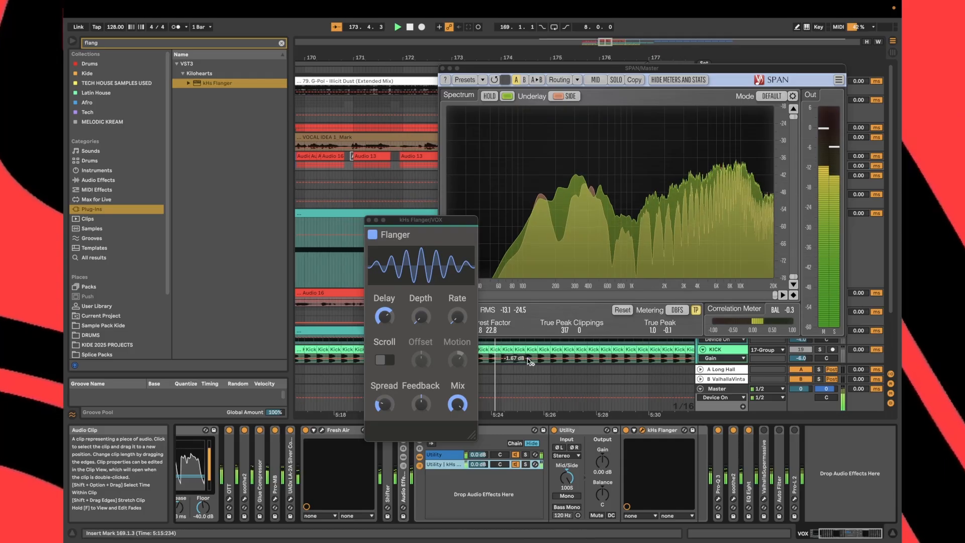
{"action": "double_click", "coordinate": [655, 432]}
{"action": "double_click", "coordinate": [578, 431]}
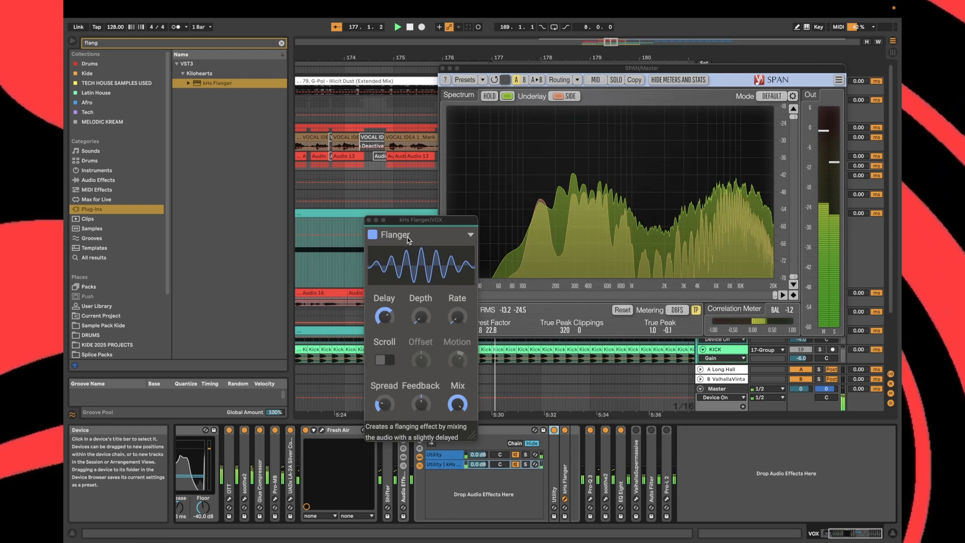
Compare the vocals with the mid/side Audio Effect Rack bypassed and active, moving the flanger window clear of the arrangement
{"action": "left_click_drag", "start_coordinate": [408, 220], "coordinate": [285, 162]}
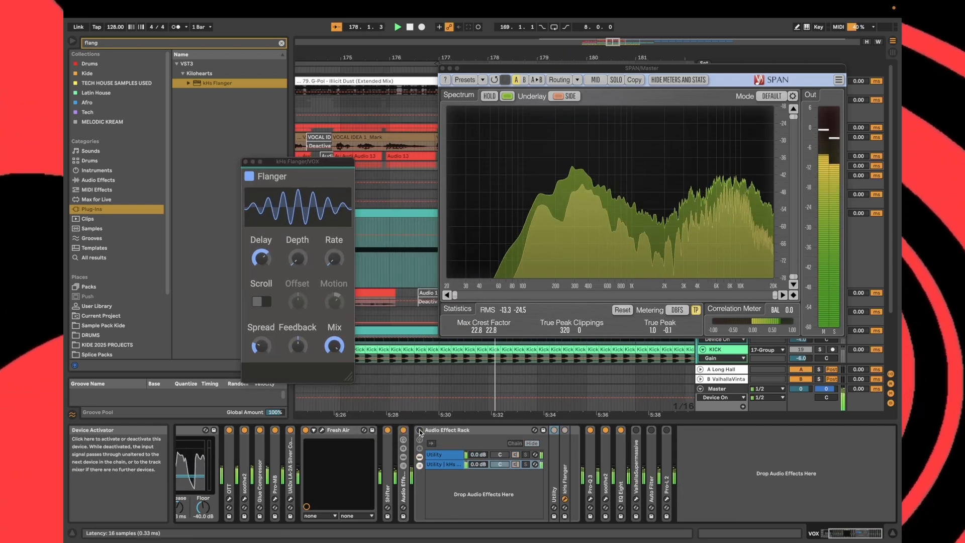
{"action": "left_click", "coordinate": [419, 431]}
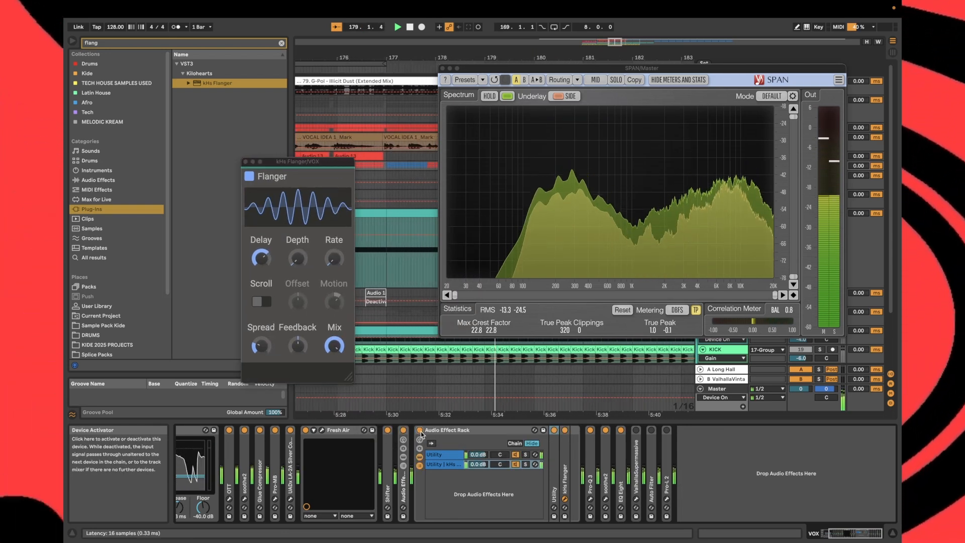
Search the audio effects for "eq", insert an EQ Eight after the kHs Flanger and boost low mids and 1.60 kHz, the latter by 5.83 dB
{"action": "key", "text": "super+f"}
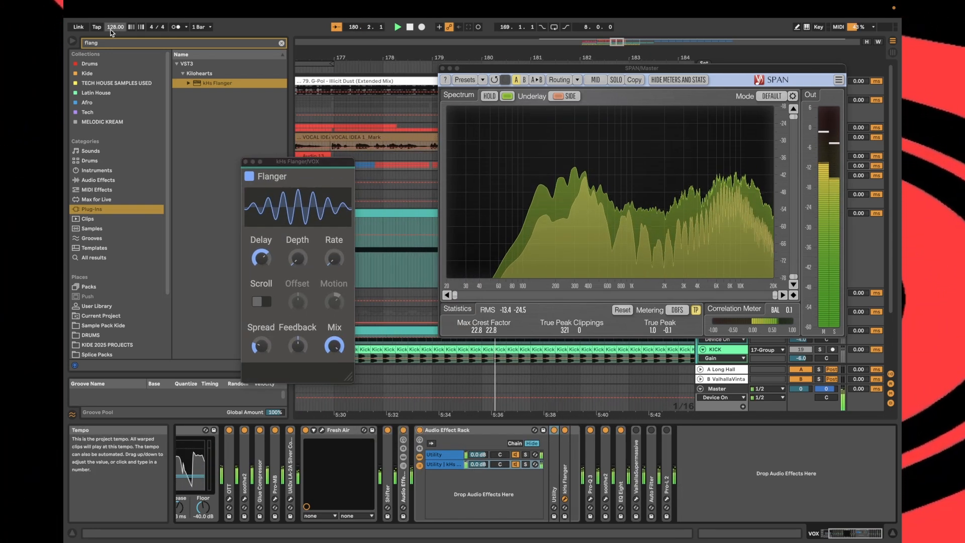
{"action": "type", "text": "eq"}
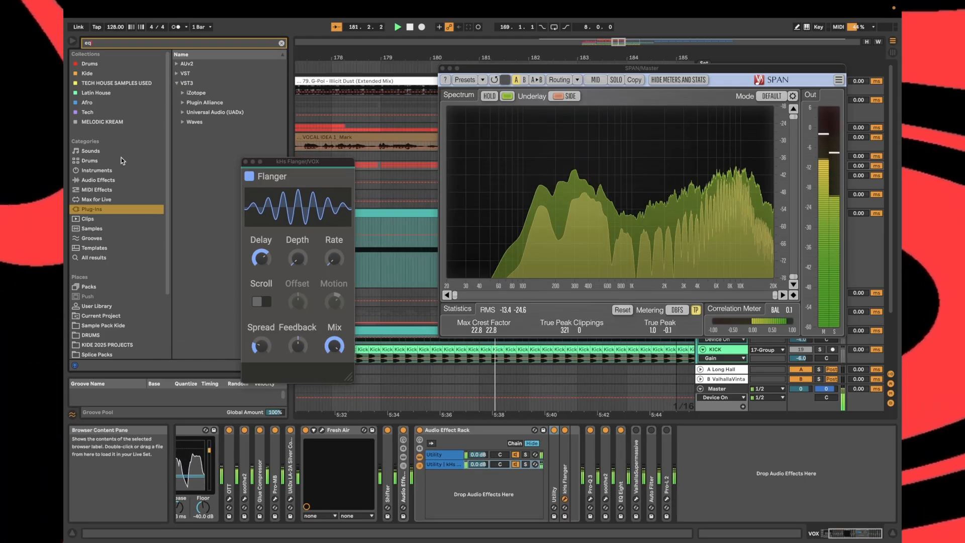
{"action": "left_click", "coordinate": [98, 180]}
{"action": "left_click_drag", "start_coordinate": [205, 105], "coordinate": [569, 468]}
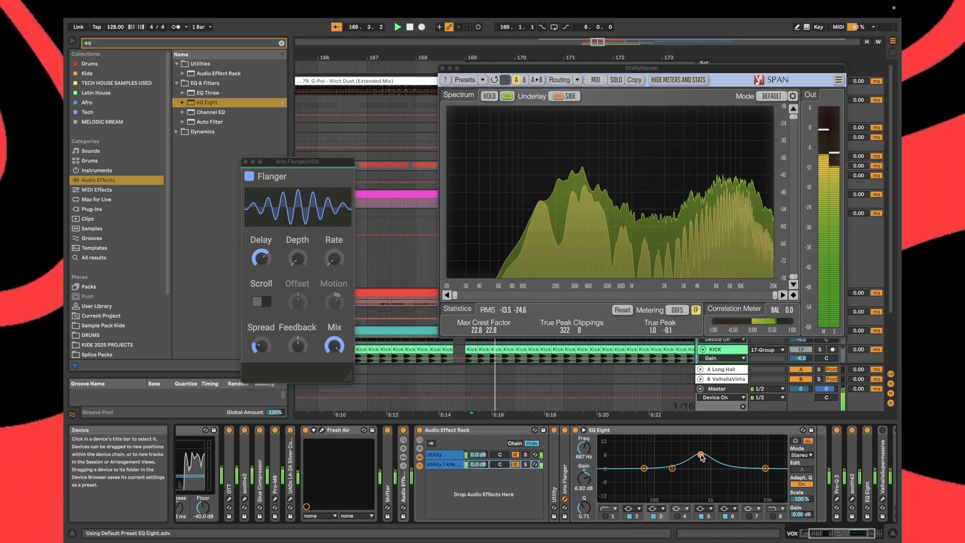
{"action": "left_click_drag", "start_coordinate": [674, 462], "coordinate": [721, 456]}
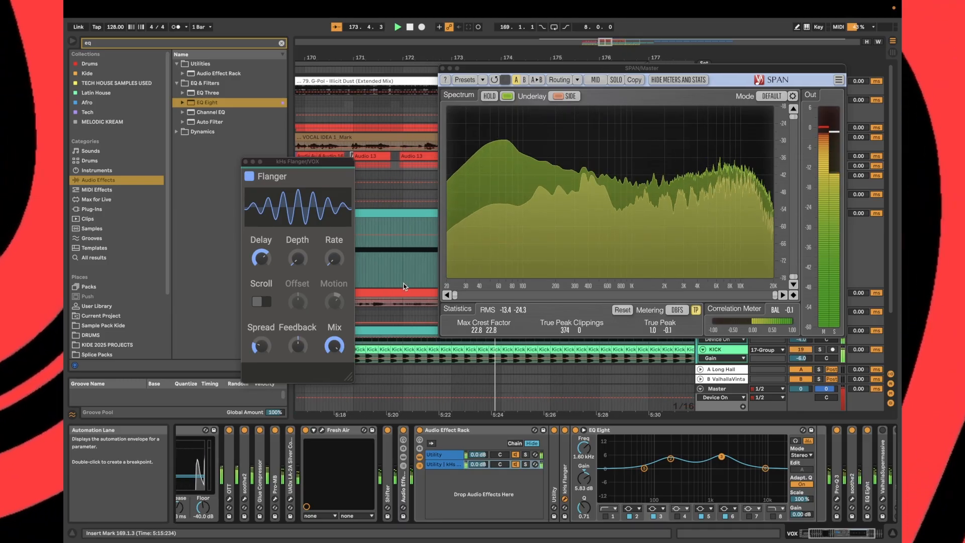
Replay the full mix from before the drop, close the SPAN analyser and return to the VOX group's devices
{"action": "scroll", "coordinate": [414, 397], "scroll_direction": "left", "scroll_amount": 3}
{"action": "left_click", "coordinate": [424, 406]}
{"action": "scroll", "coordinate": [424, 405], "scroll_direction": "left", "scroll_amount": 1}
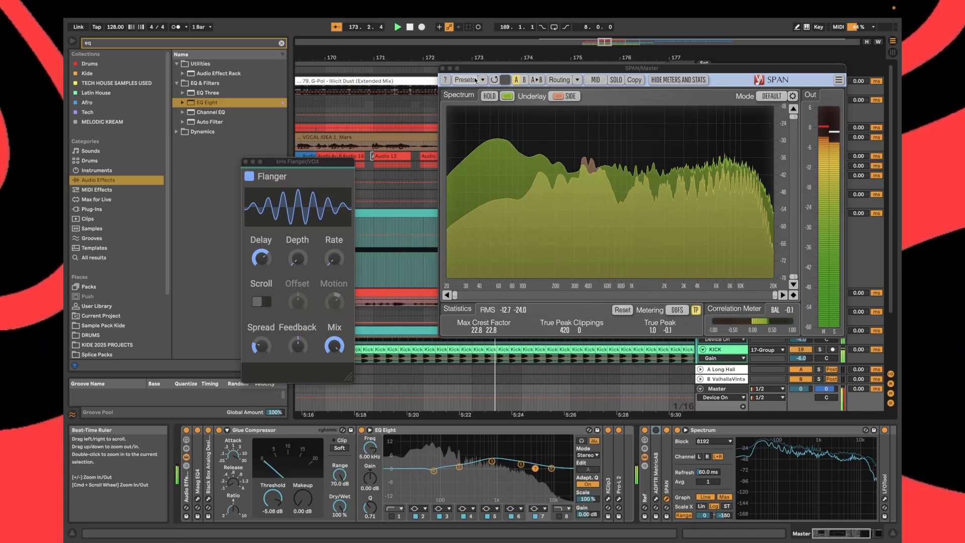
{"action": "left_click", "coordinate": [442, 68]}
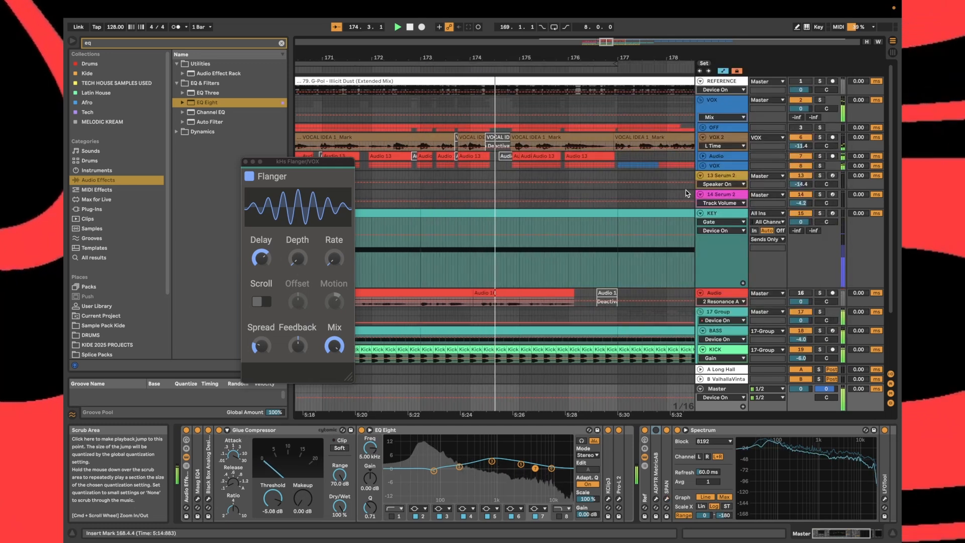
{"action": "left_click", "coordinate": [729, 166]}
Switch the new EQ Eight to M/S mode and boost its side bands, with 5.58 dB at 2.15 kHz
{"action": "left_click_drag", "start_coordinate": [671, 458], "coordinate": [671, 462]}
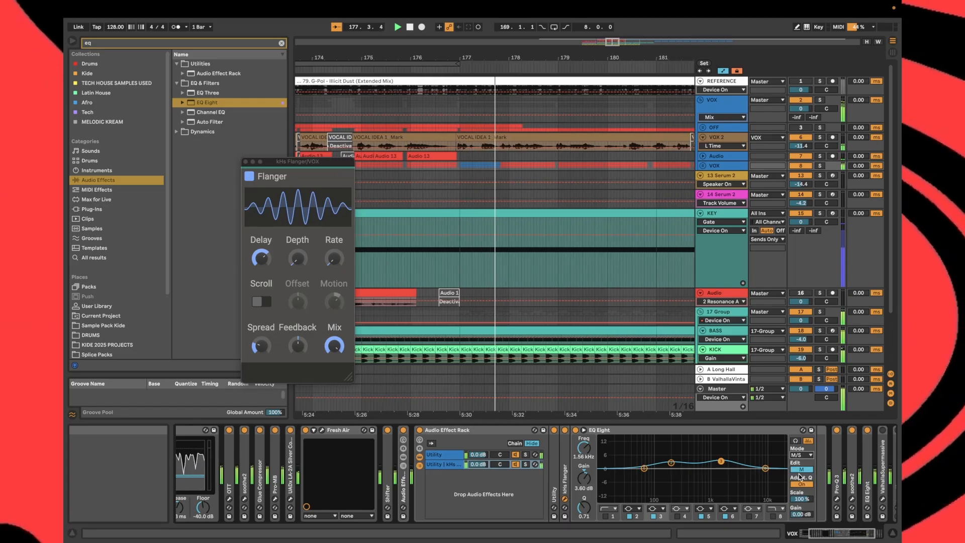
{"action": "left_click", "coordinate": [801, 470]}
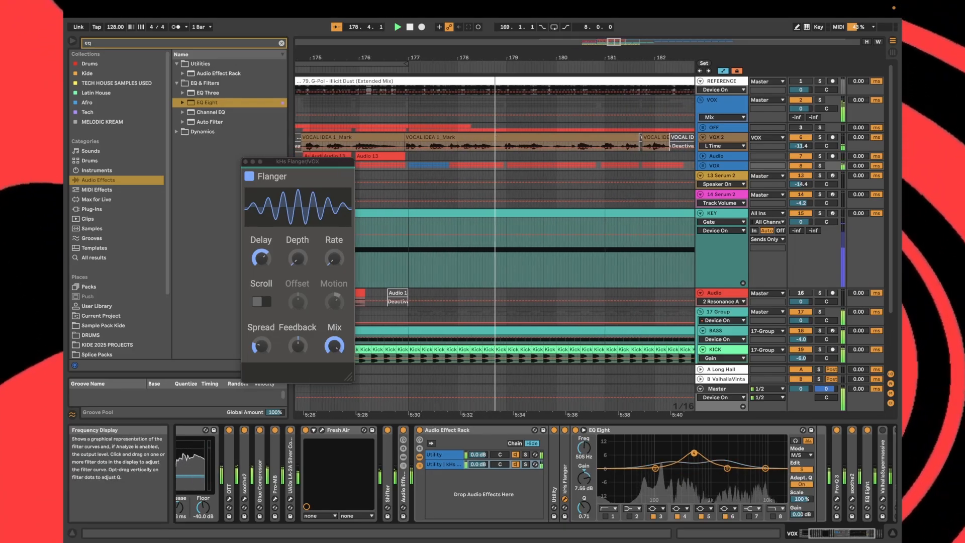
{"action": "left_click_drag", "start_coordinate": [694, 453], "coordinate": [729, 457]}
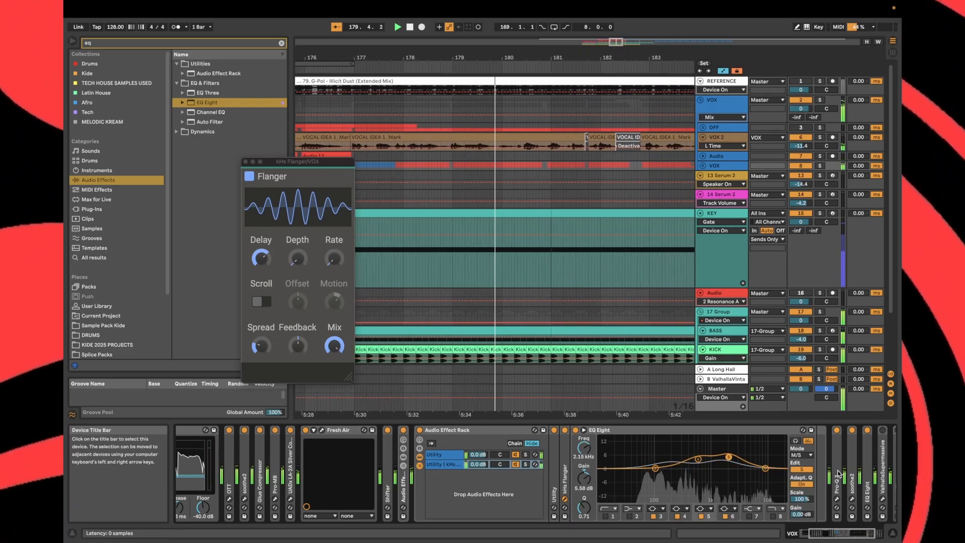
Flatten the EQ Eight's mid curve and add a side boost of 6.33 dB at 3.37 kHz
{"action": "left_click", "coordinate": [802, 469]}
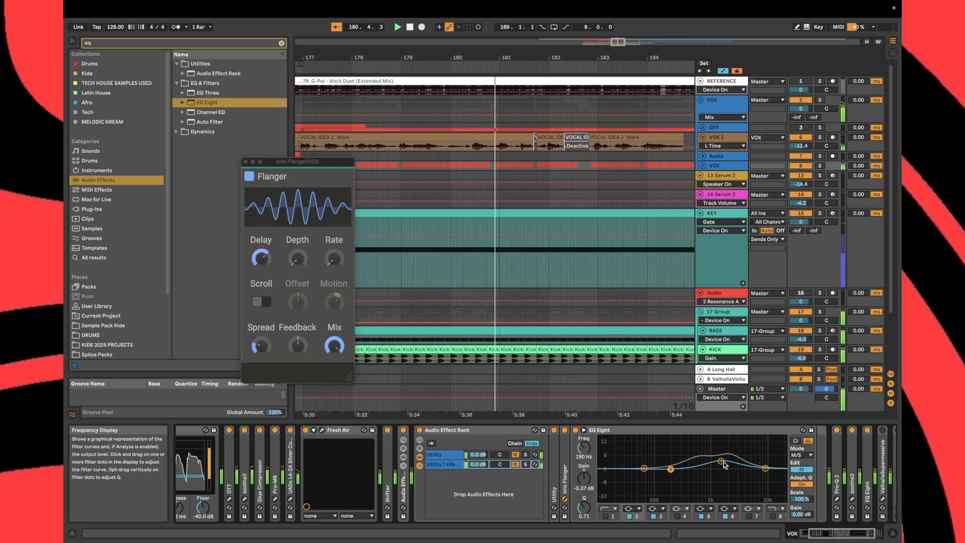
{"action": "left_click", "coordinate": [802, 469]}
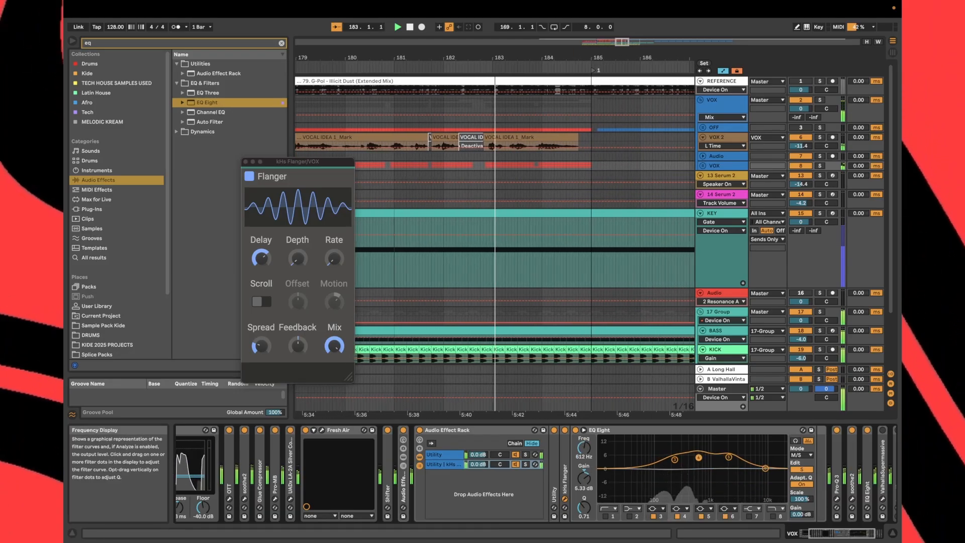
{"action": "left_click_drag", "start_coordinate": [699, 457], "coordinate": [745, 454]}
Replay the drop, solo the VOX group and raise the EQ Eight's low side band to 6.57 dB at 272 Hz
{"action": "key", "text": "space"}
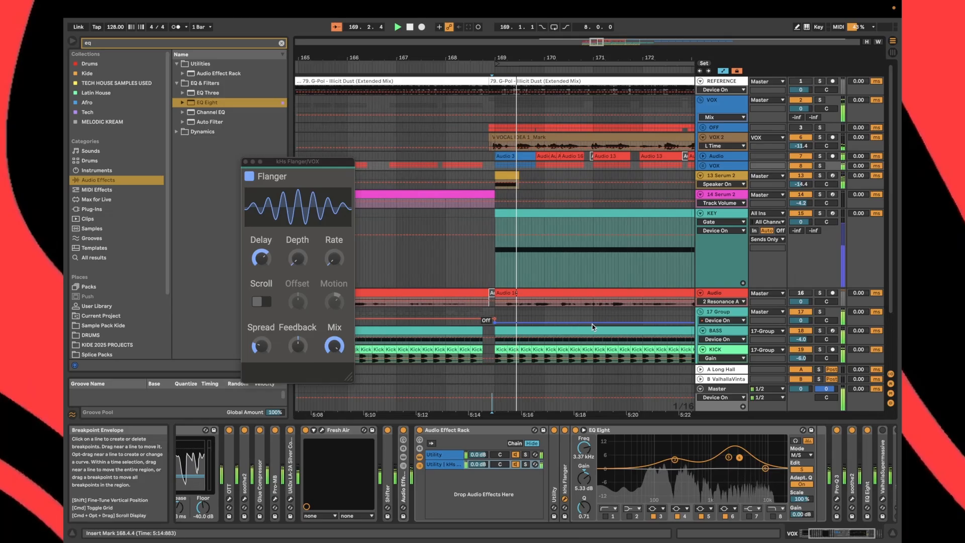
{"action": "left_click", "coordinate": [492, 392]}
{"action": "left_click", "coordinate": [492, 389]}
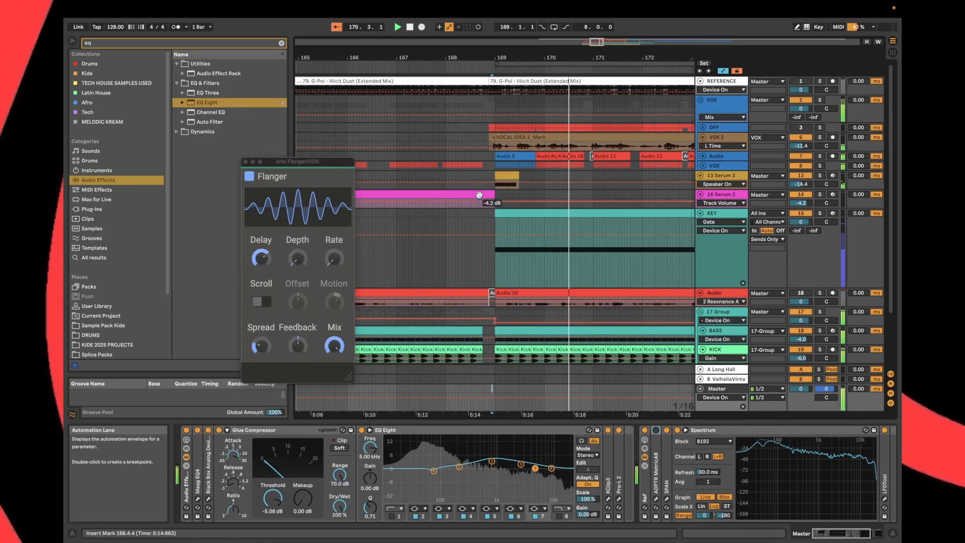
{"action": "left_click", "coordinate": [493, 165]}
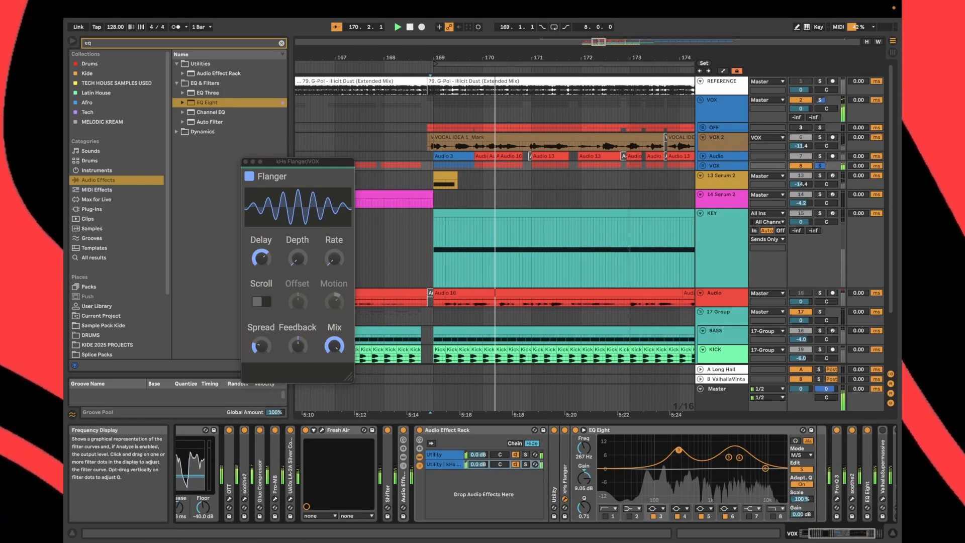
Reopen the kHs Flanger's window, restart the drop and set the flanger's Delay to 1.52 ms
{"action": "left_click", "coordinate": [566, 499]}
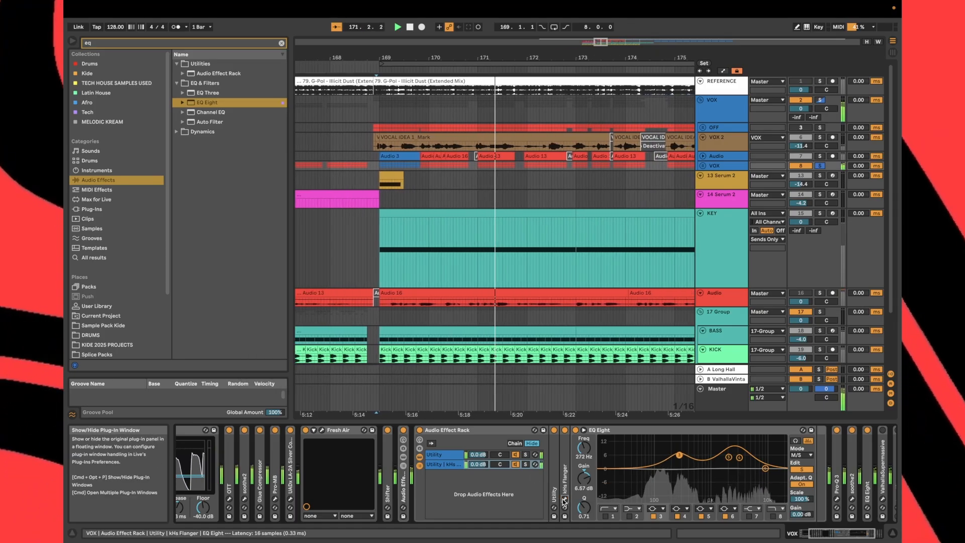
{"action": "left_click", "coordinate": [565, 499]}
{"action": "key", "text": "space"}
{"action": "key", "text": "space"}
{"action": "left_click_drag", "start_coordinate": [262, 259], "coordinate": [261, 262]}
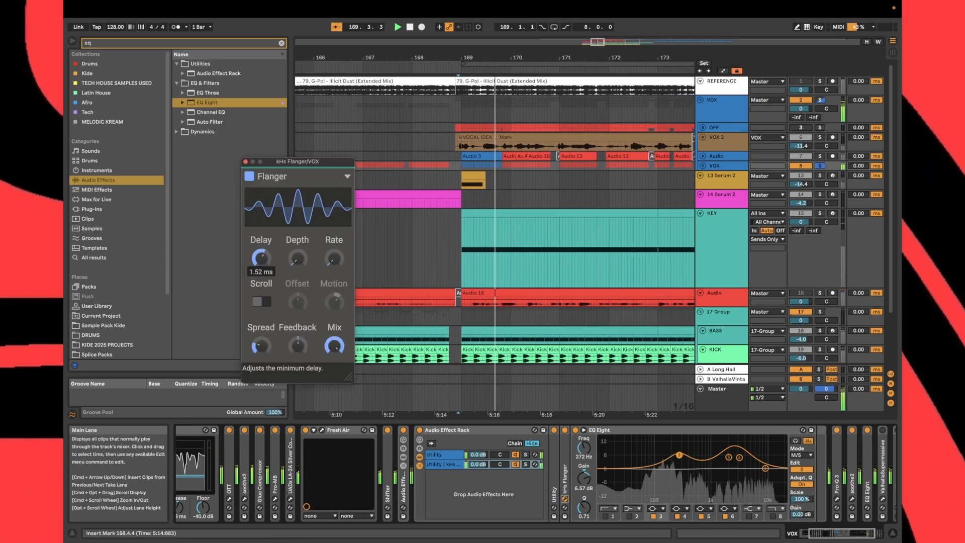
Close the kHs Flanger window and lower the EQ Eight's side boosts, with 4.34 dB at 2.11 kHz and 3.10 dB at 3.30 kHz
{"action": "left_click", "coordinate": [246, 162]}
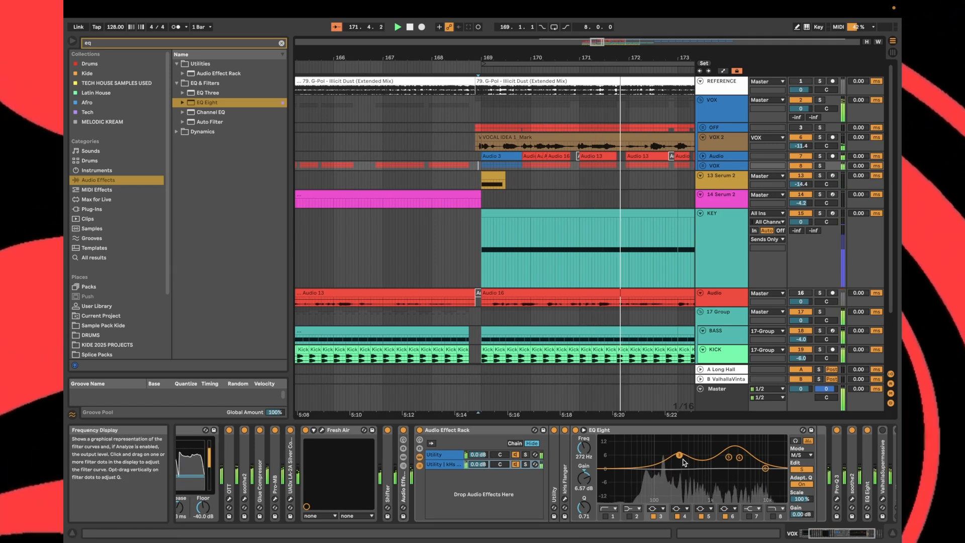
{"action": "left_click_drag", "start_coordinate": [679, 455], "coordinate": [740, 462]}
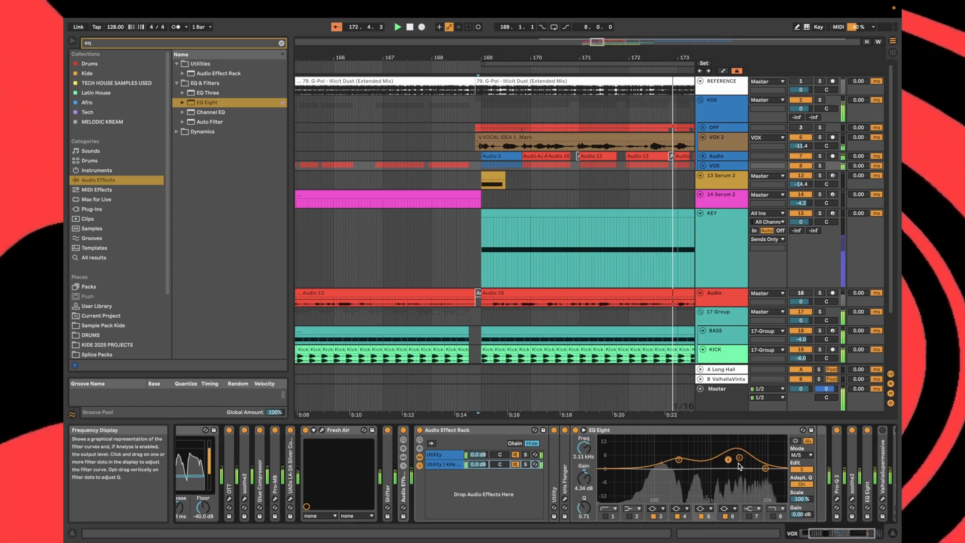
Audition the flanger chain in solo while watching the VOX group's mixer meter, and set an EQ Eight side band to 5.08 dB at 742 Hz
{"action": "key", "text": "Tab"}
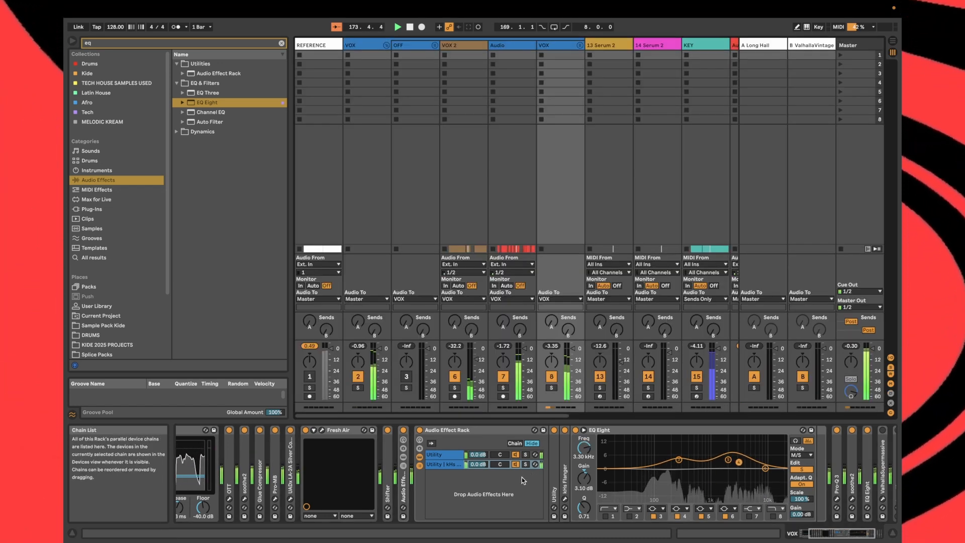
{"action": "left_click", "coordinate": [525, 465]}
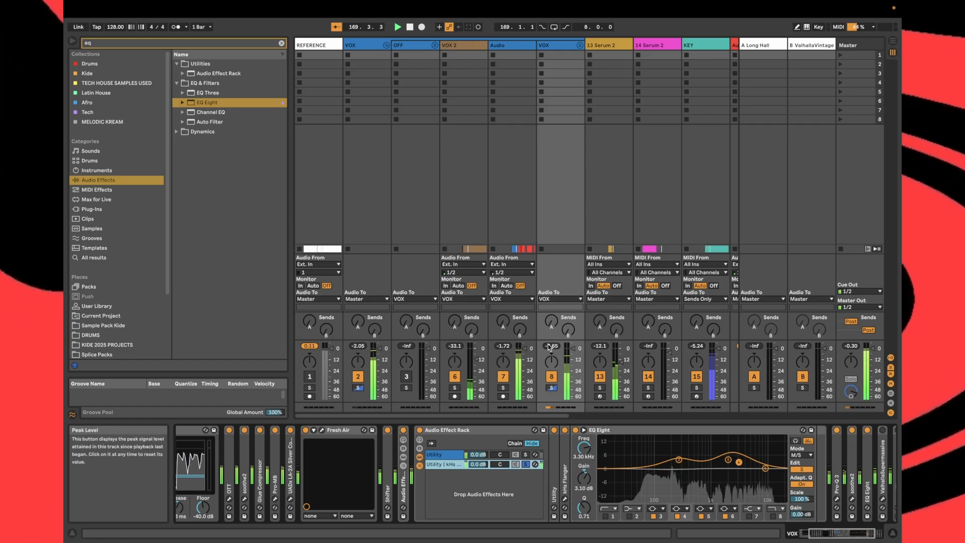
{"action": "left_click", "coordinate": [549, 347]}
{"action": "left_click", "coordinate": [526, 464]}
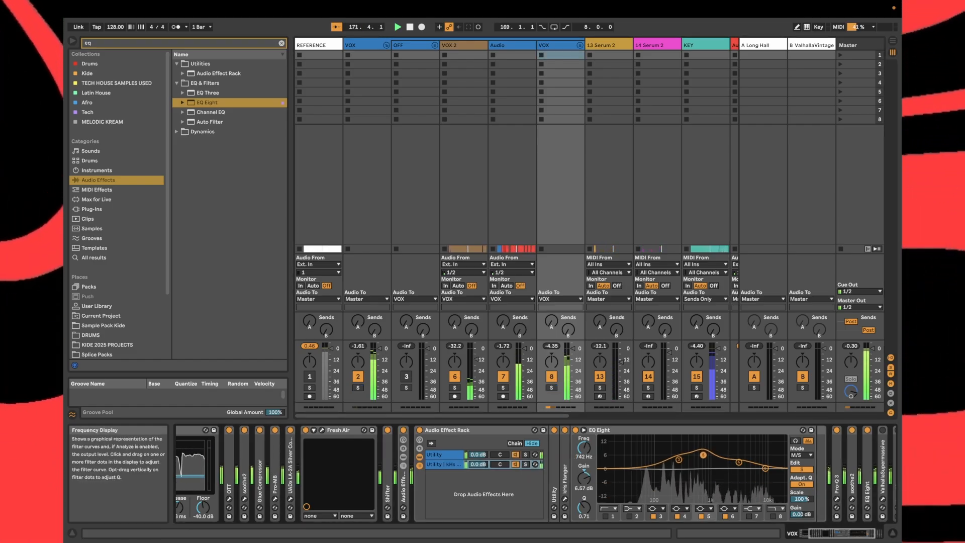
{"action": "key", "text": "Tab"}
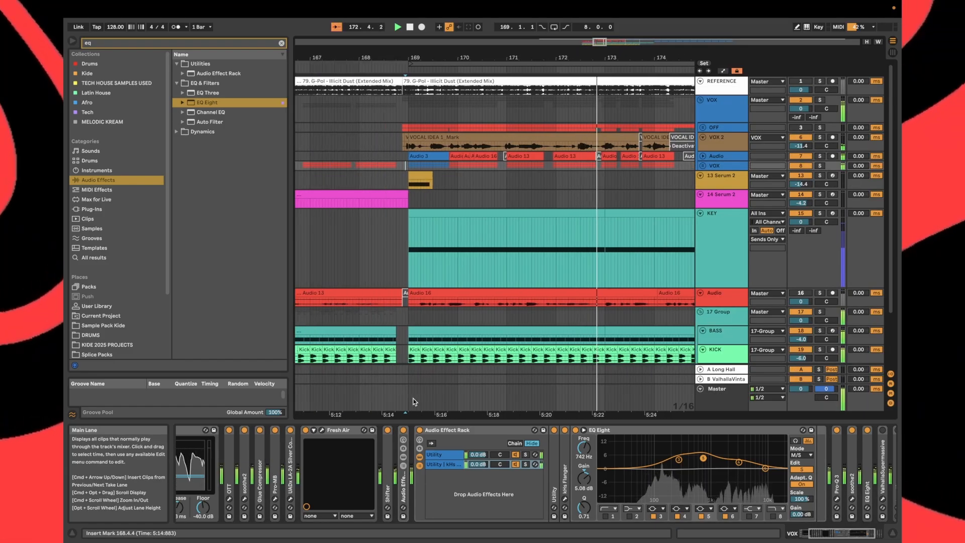
Examine the Master's spectrum with its side underlay in SPAN and close the plug-in window
{"action": "left_click", "coordinate": [382, 400]}
{"action": "left_click", "coordinate": [667, 499]}
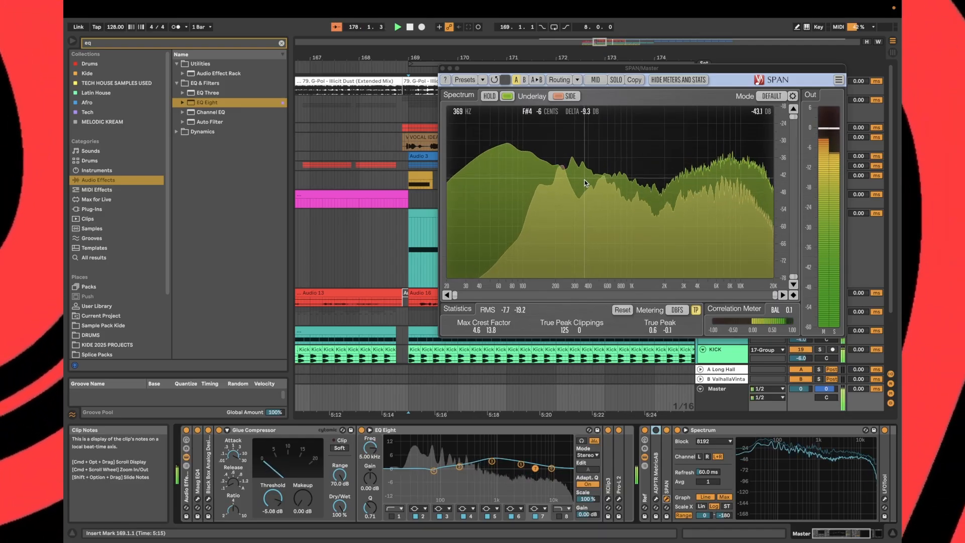
{"action": "left_click", "coordinate": [445, 68]}
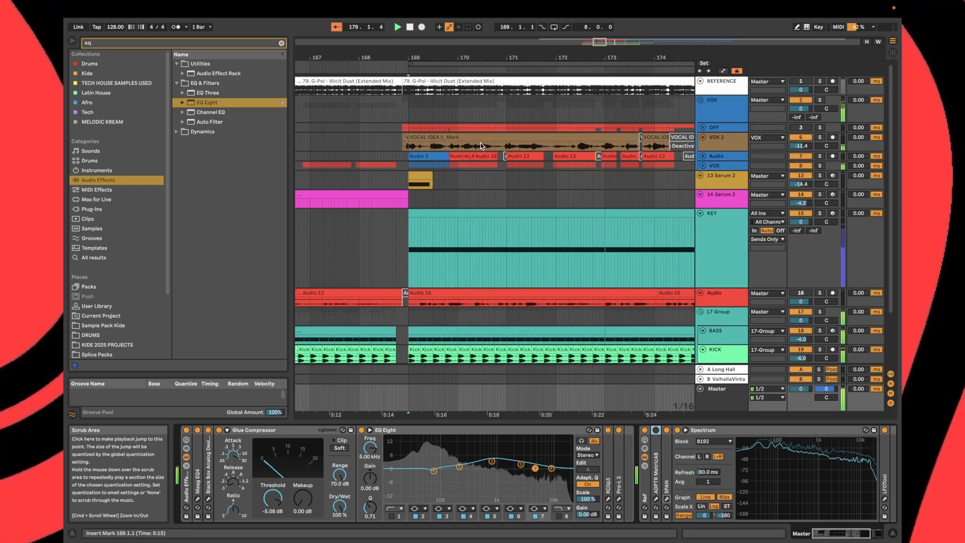
Return to the VOX group's rack, replay the drop and set the EQ Eight's low side band to 4.09 dB at 225 Hz
{"action": "left_click", "coordinate": [730, 167]}
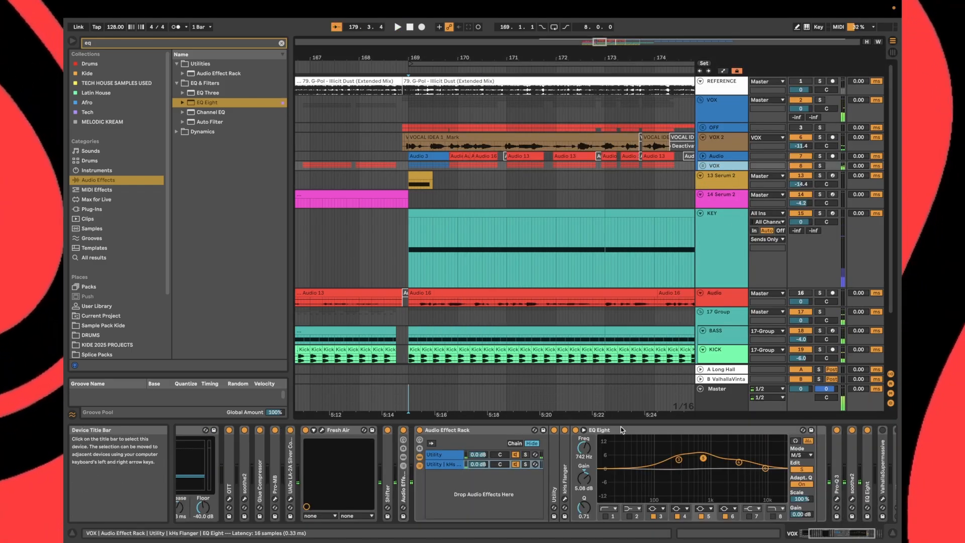
{"action": "double_click", "coordinate": [670, 433]}
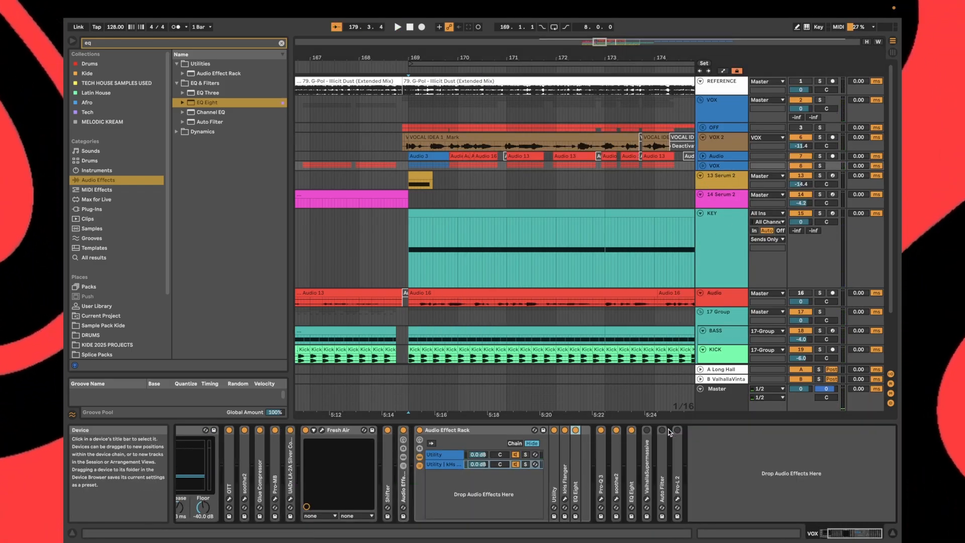
{"action": "double_click", "coordinate": [574, 466]}
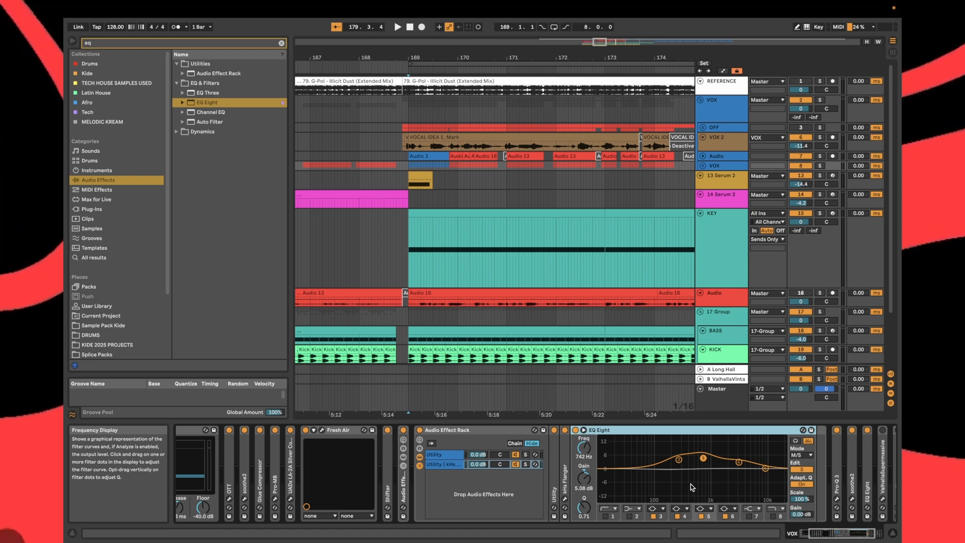
{"action": "key", "text": "space"}
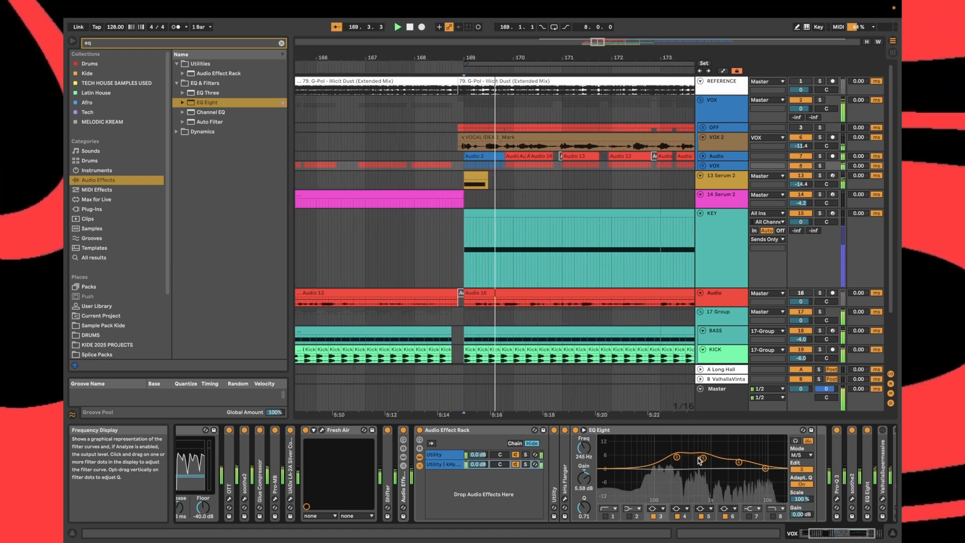
{"action": "left_click_drag", "start_coordinate": [676, 458], "coordinate": [674, 461]}
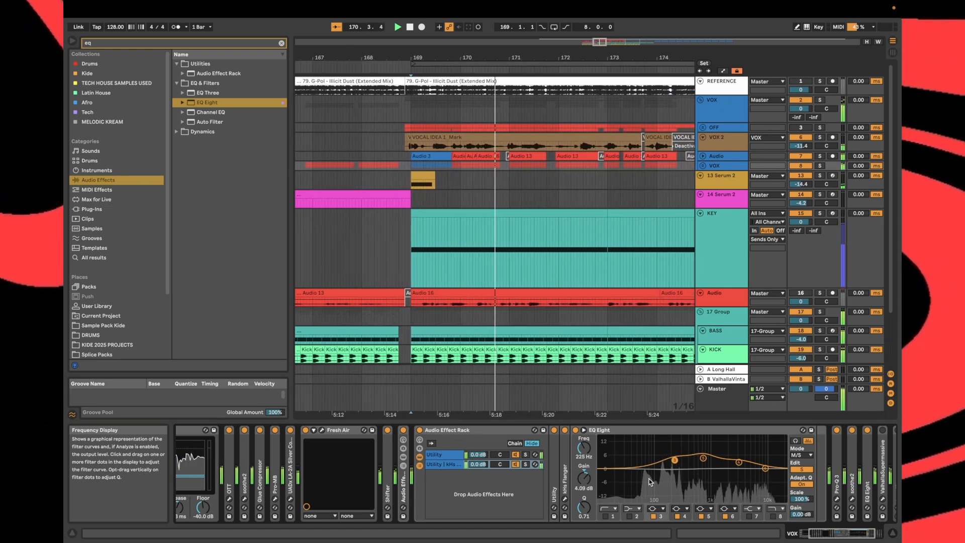
Collapse the effect rack, open the VOX group's Pro-Q 3 and add a bell band at 300.25 Hz
{"action": "double_click", "coordinate": [449, 430]}
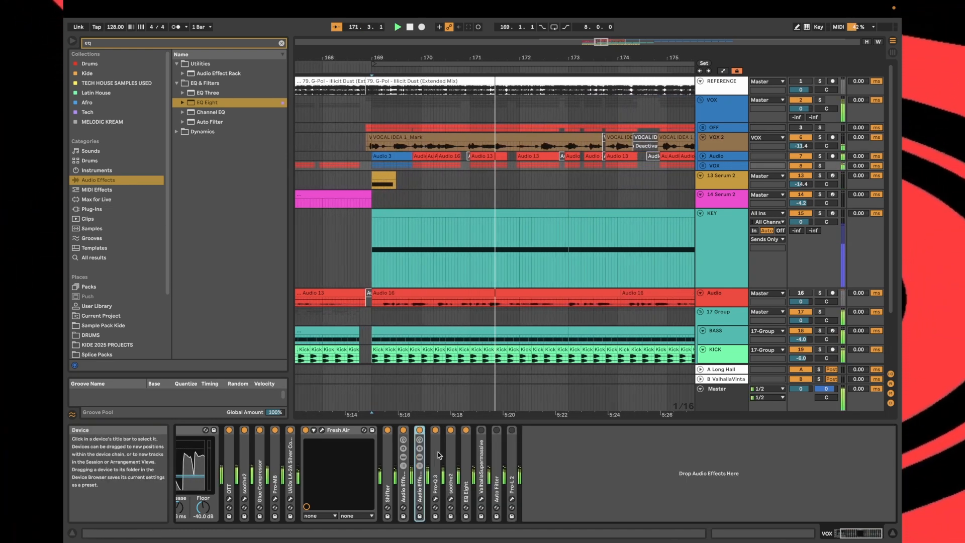
{"action": "left_click", "coordinate": [436, 499]}
{"action": "key", "text": "space"}
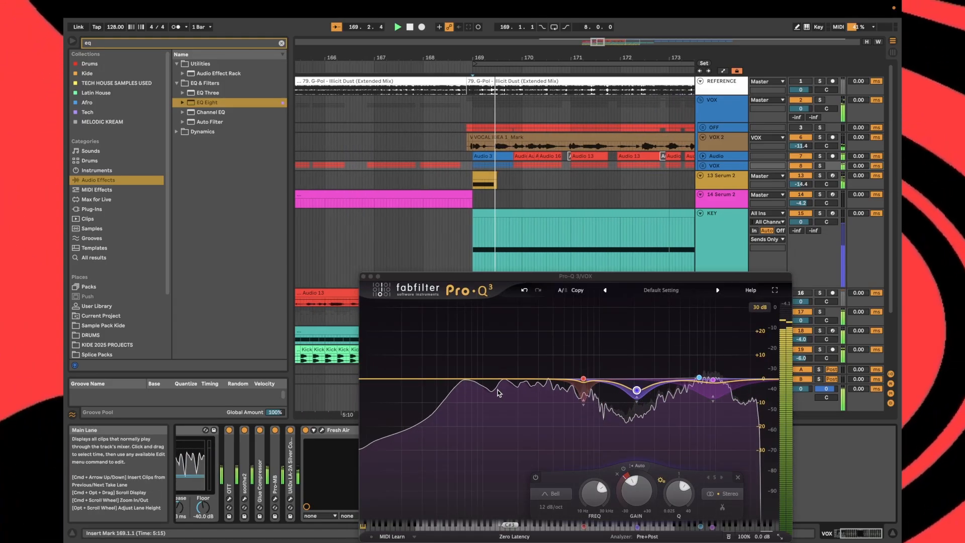
{"action": "key", "text": "space"}
{"action": "left_click", "coordinate": [539, 380]}
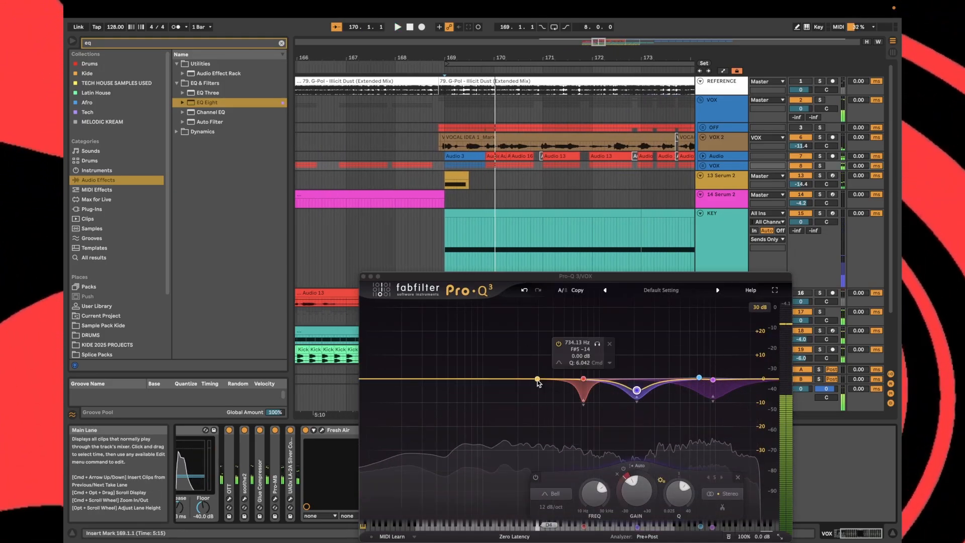
{"action": "double_click", "coordinate": [539, 380]}
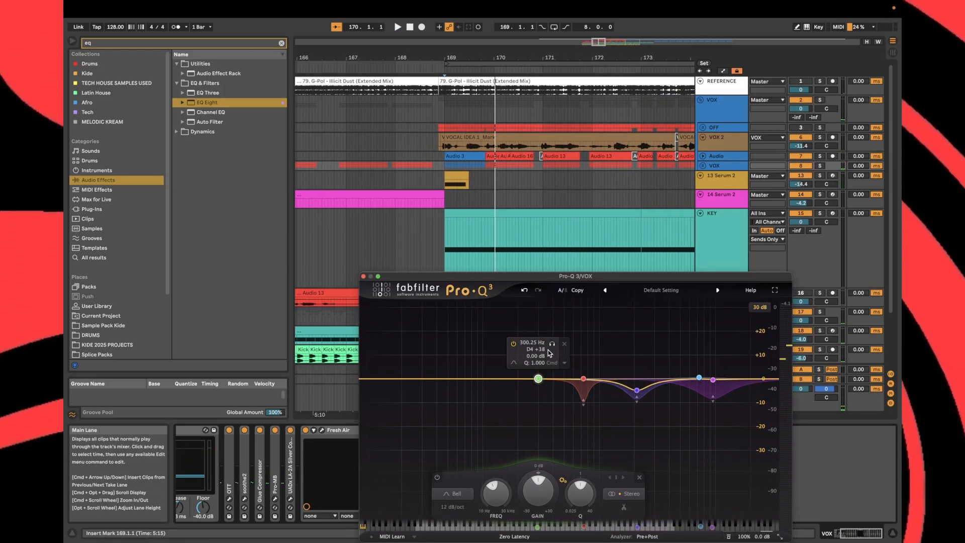
Audition the new Pro-Q 3 band, narrow it into a small cut just below the red band's frequency, and close the window
{"action": "key", "text": "space"}
{"action": "mouse_move", "coordinate": [550, 345]}
{"action": "left_mouse_down"}
{"action": "mouse_move", "coordinate": [537, 346]}
{"action": "mouse_move", "coordinate": [563, 351]}
{"action": "left_mouse_up"}
{"action": "scroll", "coordinate": [548, 346], "scroll_direction": "up", "scroll_amount": 3}
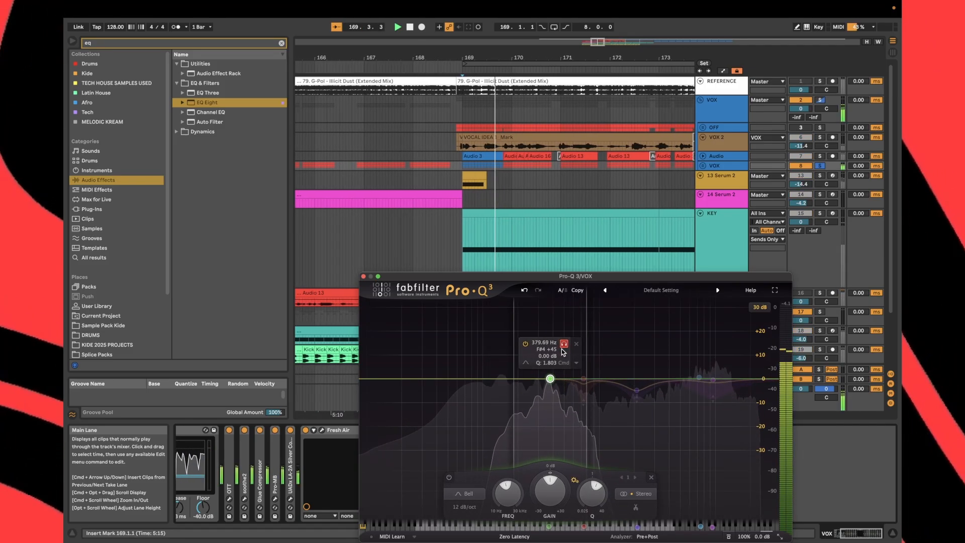
{"action": "left_click", "coordinate": [564, 345]}
{"action": "left_click_drag", "start_coordinate": [550, 379], "coordinate": [571, 395]}
{"action": "scroll", "coordinate": [549, 413], "scroll_direction": "up", "scroll_amount": 10}
{"action": "key", "text": "space"}
{"action": "key", "text": "space"}
{"action": "scroll", "coordinate": [549, 413], "scroll_direction": "down", "scroll_amount": 5}
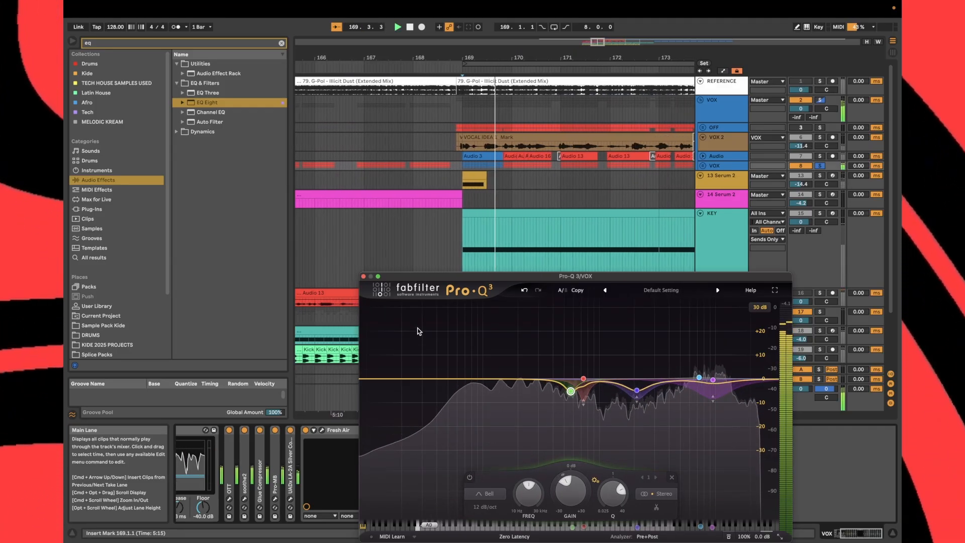
{"action": "left_click", "coordinate": [364, 277]}
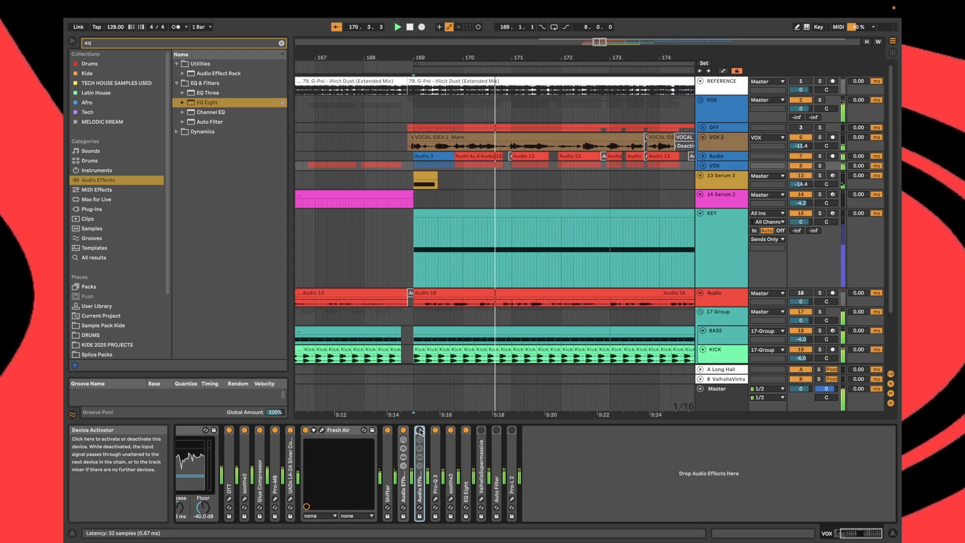
Move MetricAB aside on the Master and compare the mix with the soloed REFERENCE track in the enlarged Spectrum
{"action": "left_click", "coordinate": [423, 394]}
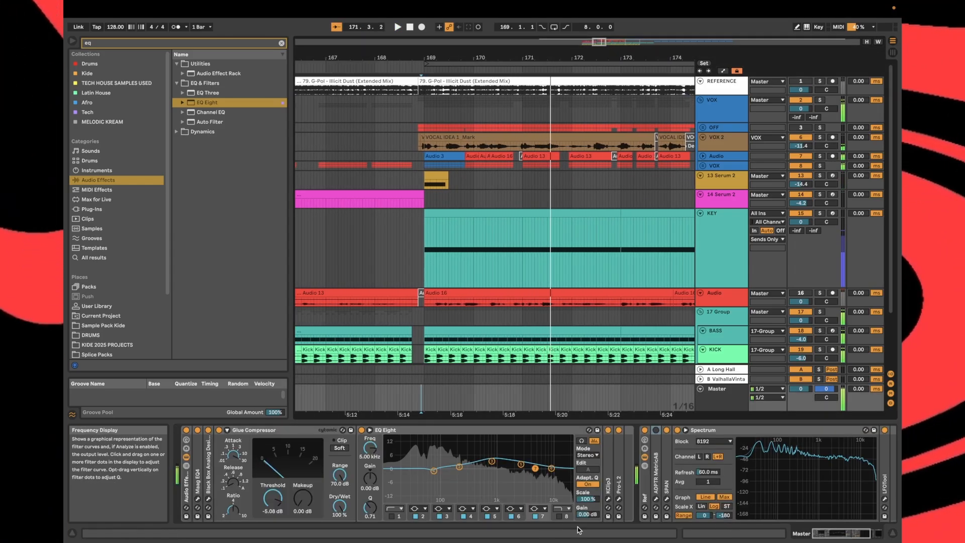
{"action": "left_click", "coordinate": [656, 501]}
{"action": "key", "text": "space"}
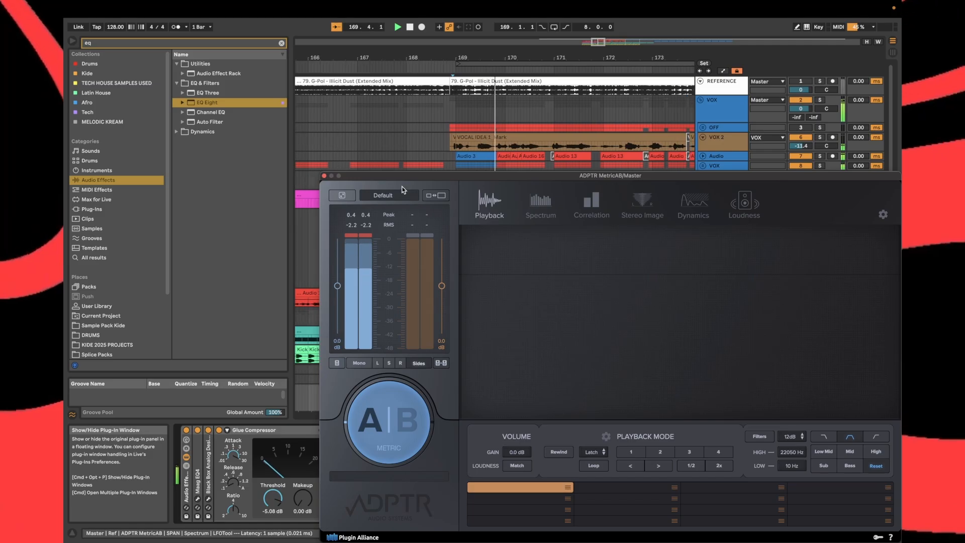
{"action": "left_click_drag", "start_coordinate": [402, 190], "coordinate": [464, 541]}
{"action": "left_click", "coordinate": [743, 458]}
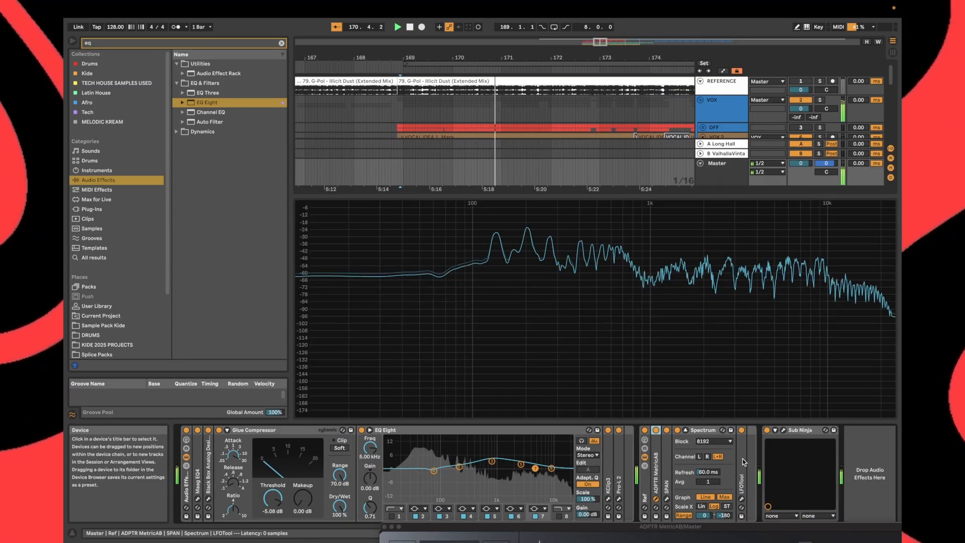
{"action": "key", "text": "s"}
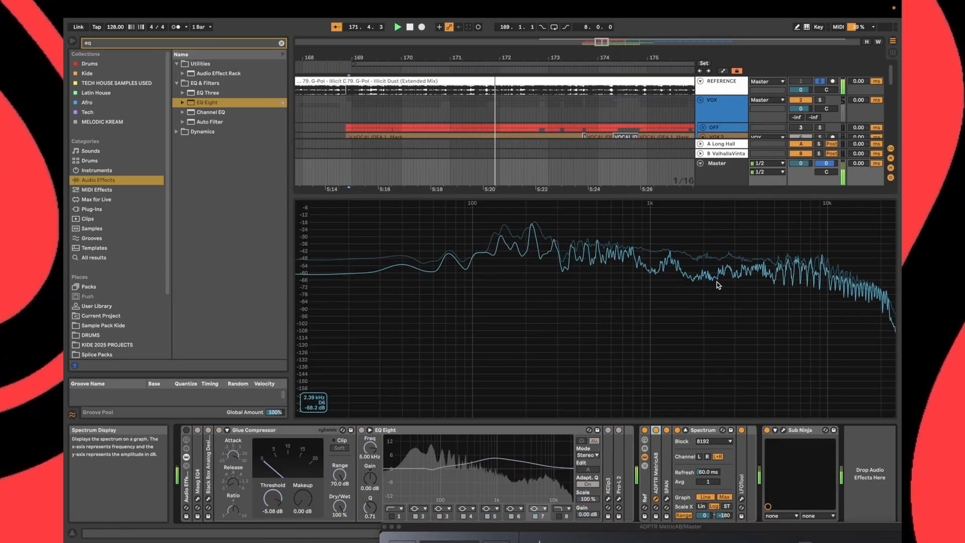
{"action": "key", "text": "s"}
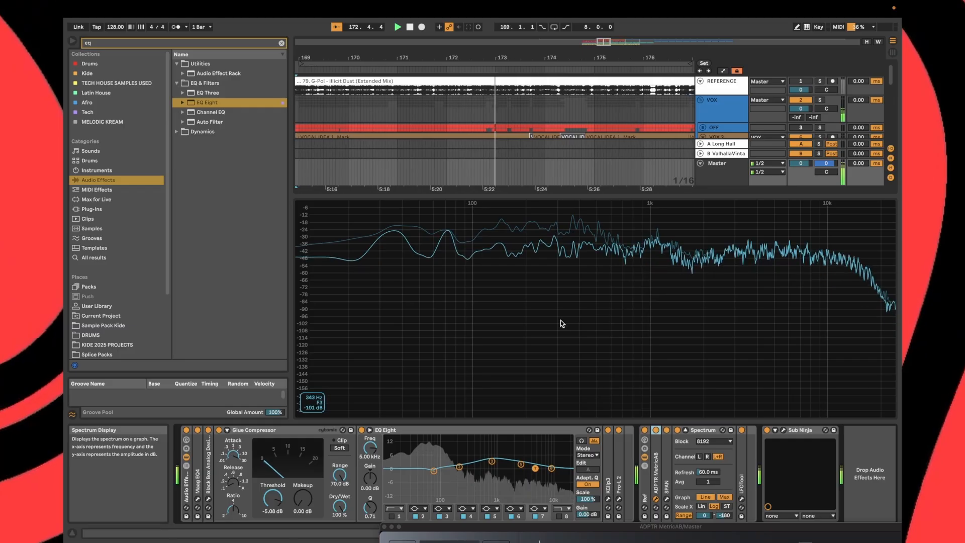
{"action": "double_click", "coordinate": [561, 322]}
Expand the VOX rack and enable an EQ Eight low-shelf side band at 7.07 dB, 198 Hz and Q 0.44
{"action": "scroll", "coordinate": [452, 264], "scroll_direction": "left", "scroll_amount": 4}
{"action": "left_click", "coordinate": [411, 166]}
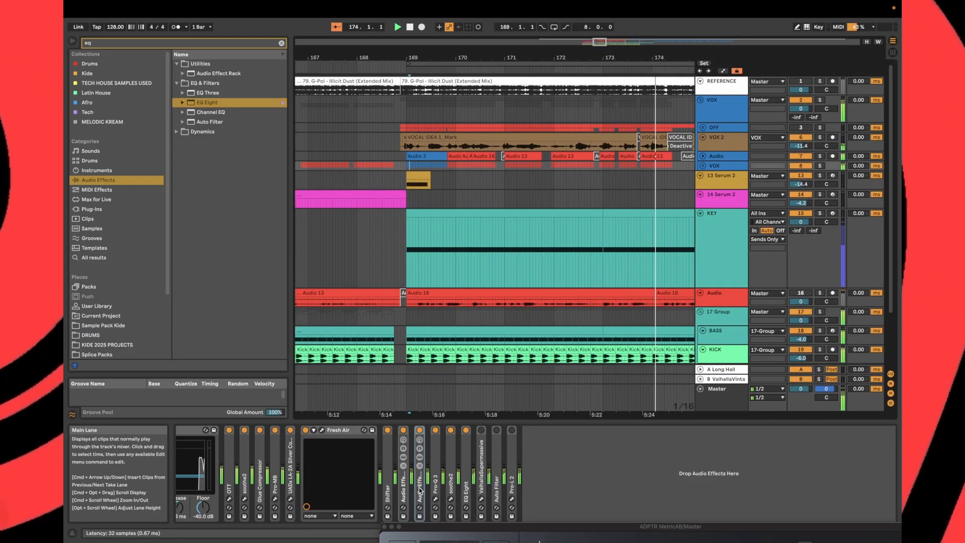
{"action": "key", "text": "space"}
{"action": "key", "text": "space"}
{"action": "double_click", "coordinate": [421, 484]}
{"action": "key", "text": "space"}
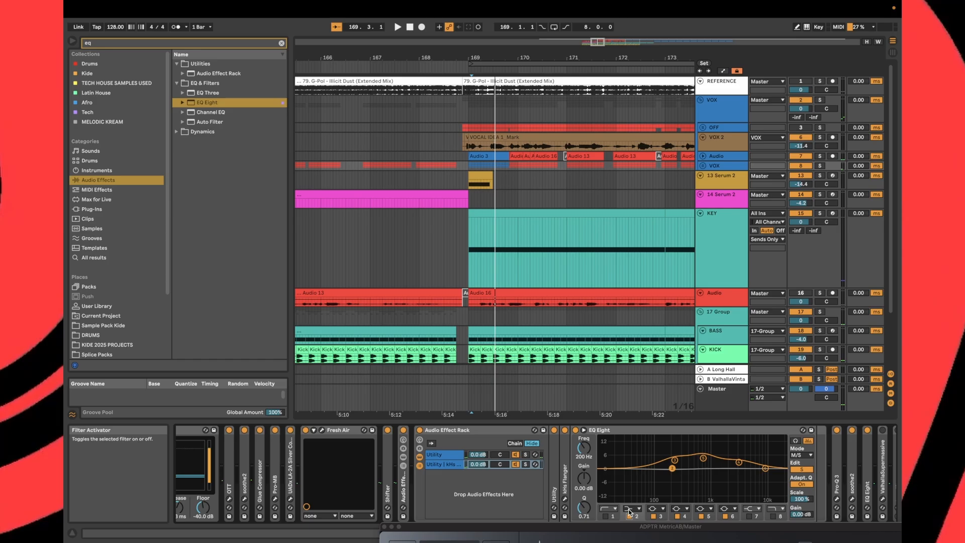
{"action": "key", "text": "space"}
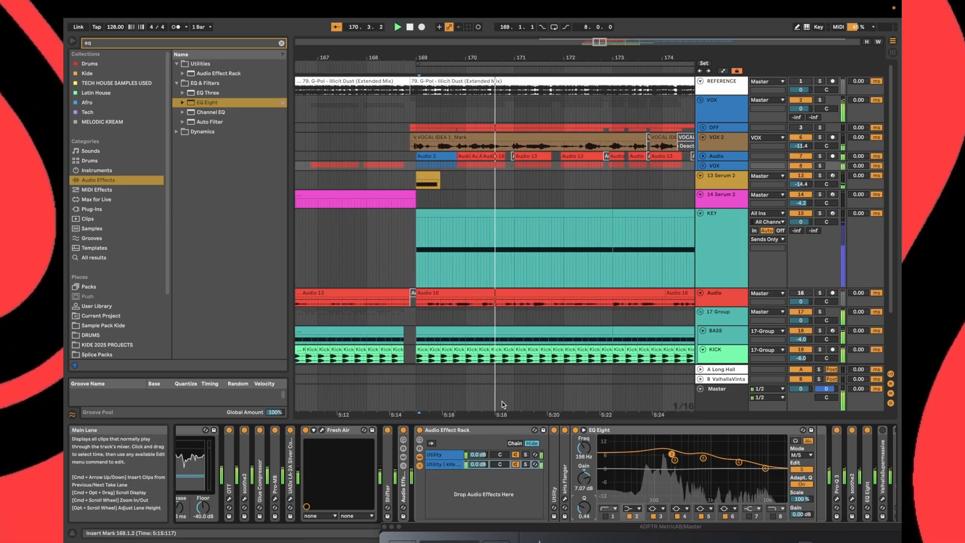
Compare the Master's spectrum with the REFERENCE track and lower the rack EQ Eight's low-shelf side band to 4.83 dB at 174 Hz
{"action": "left_click", "coordinate": [445, 410]}
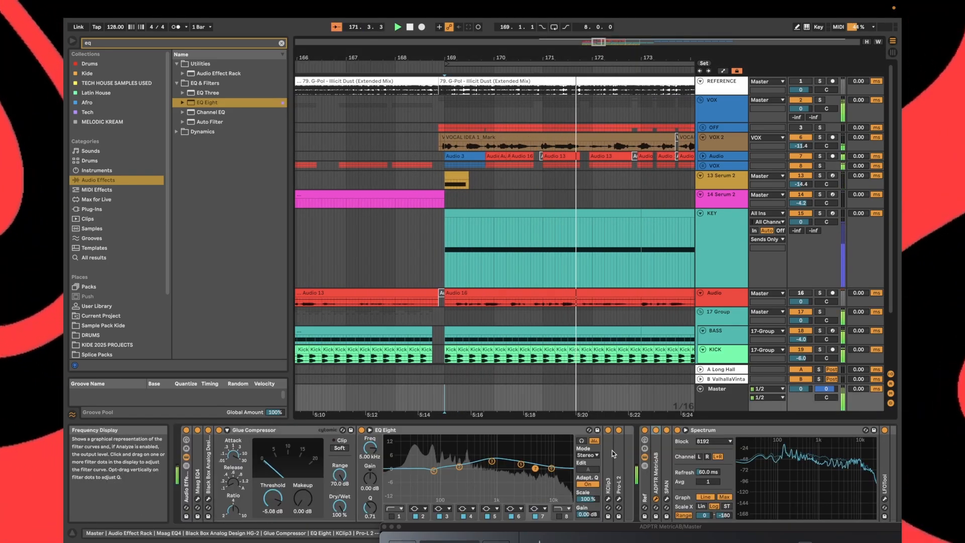
{"action": "left_click", "coordinate": [447, 400]}
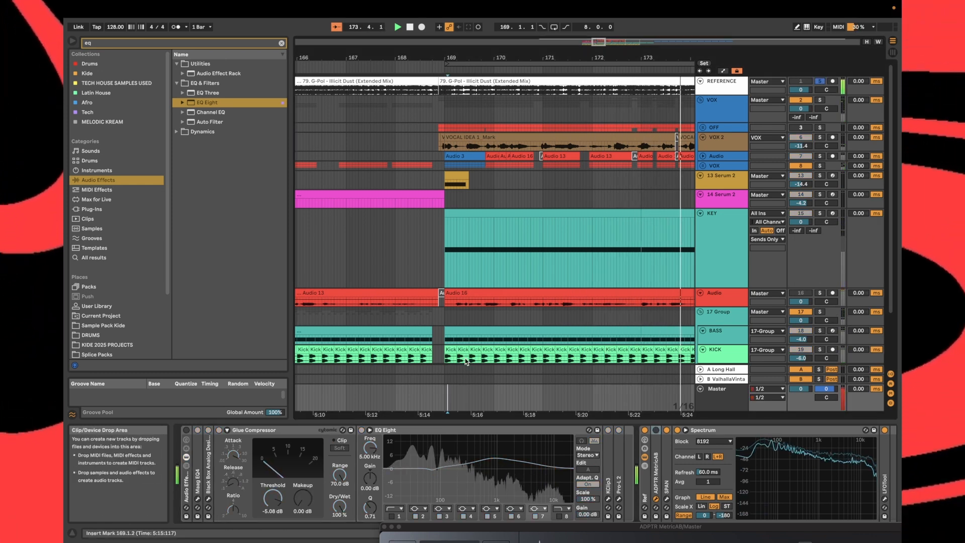
{"action": "left_click", "coordinate": [714, 166]}
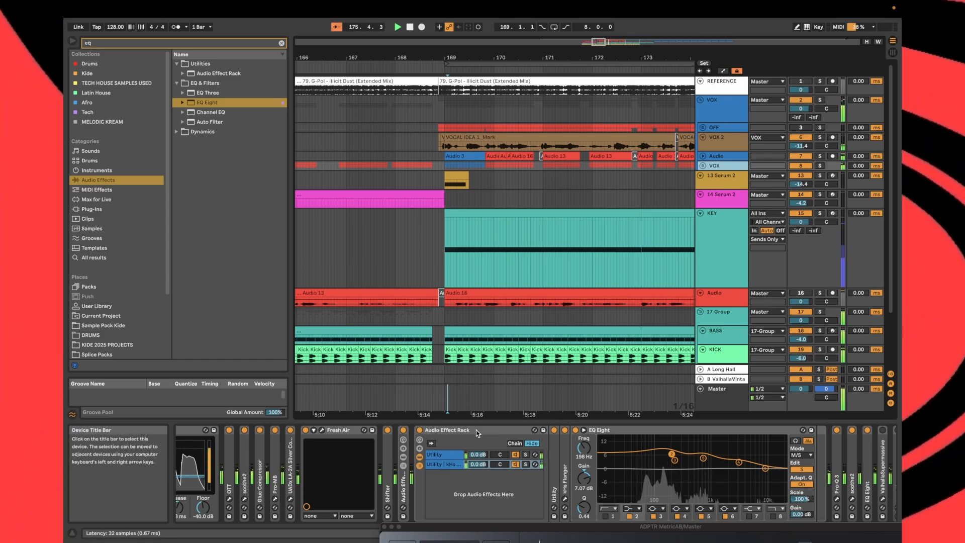
{"action": "left_click_drag", "start_coordinate": [676, 454], "coordinate": [674, 459]}
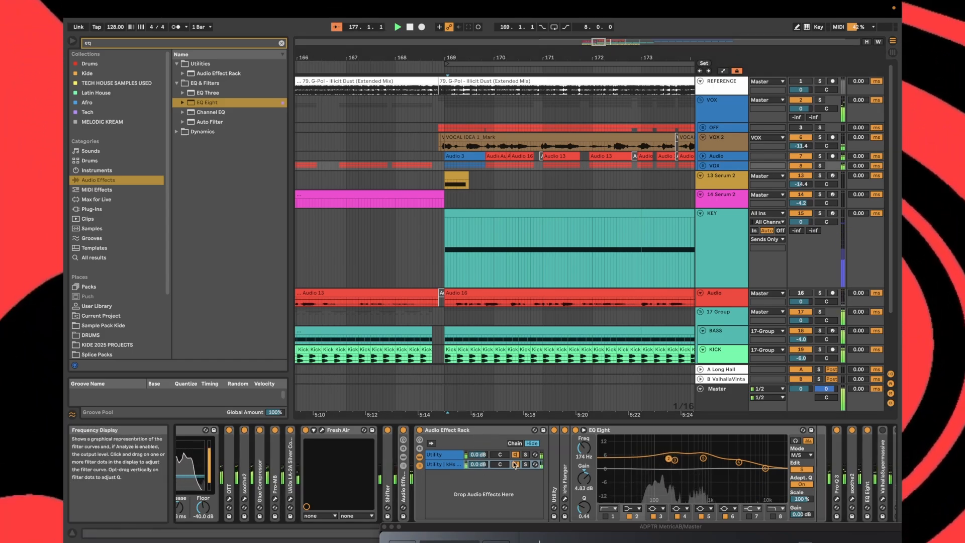
{"action": "key", "text": "space"}
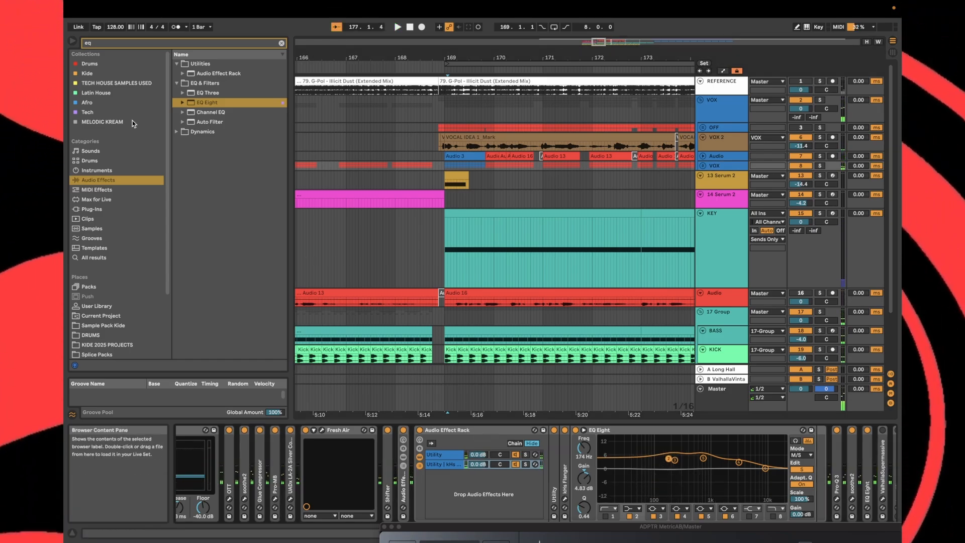
Search the browser for "soothe" and add soothe2 after the EQ Eight in the flanger chain
{"action": "key", "text": "super+f"}
{"action": "type", "text": "soothe"}
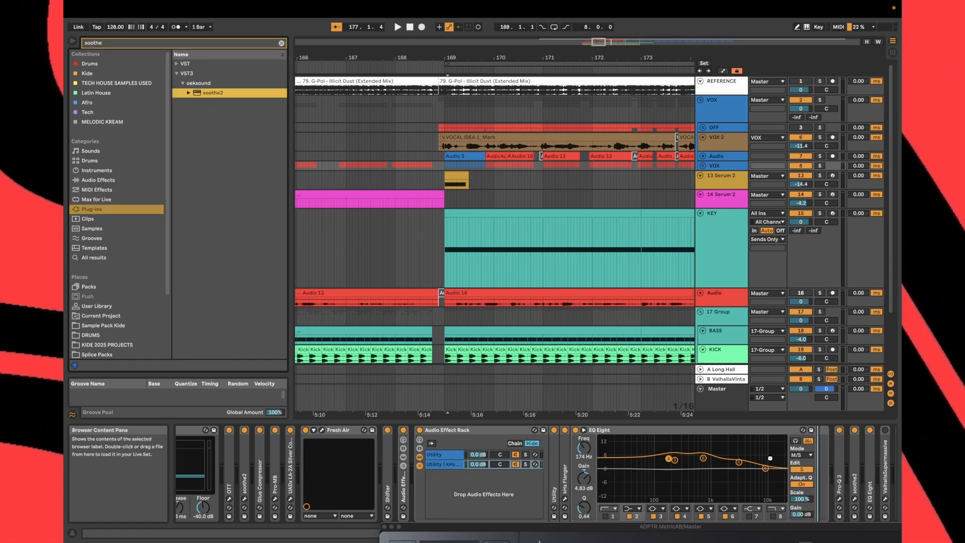
{"action": "key", "text": "Return"}
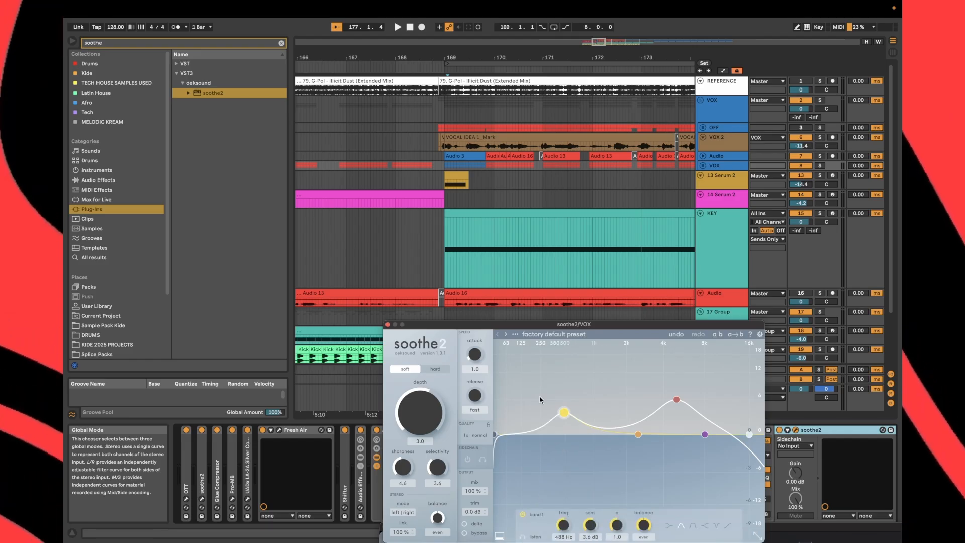
Set soothe2's depth to 15.0, band 1 to 6.8 dB at 188 Hz with Q 0.3, and band 4's sensitivity to 7.3 dB
{"action": "key", "text": "space"}
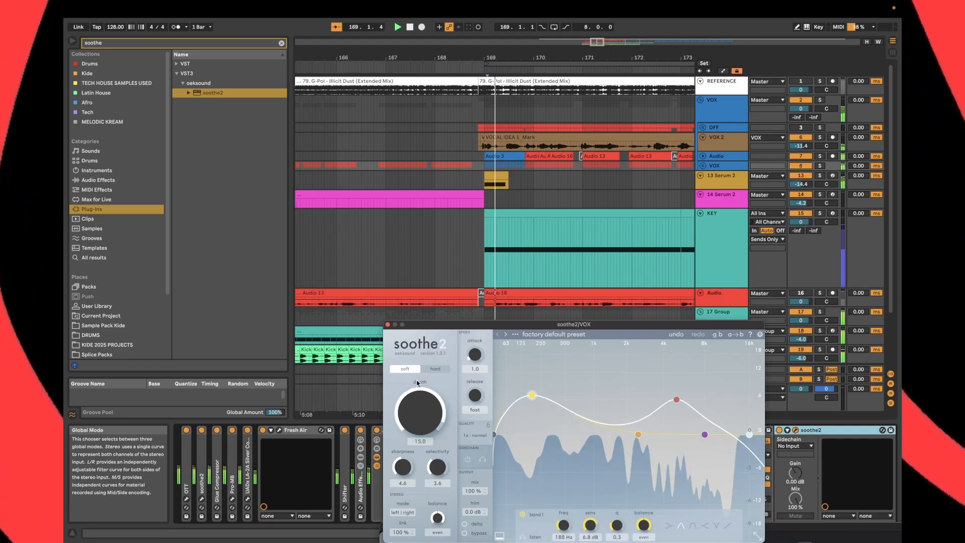
{"action": "left_click_drag", "start_coordinate": [704, 435], "coordinate": [717, 394]}
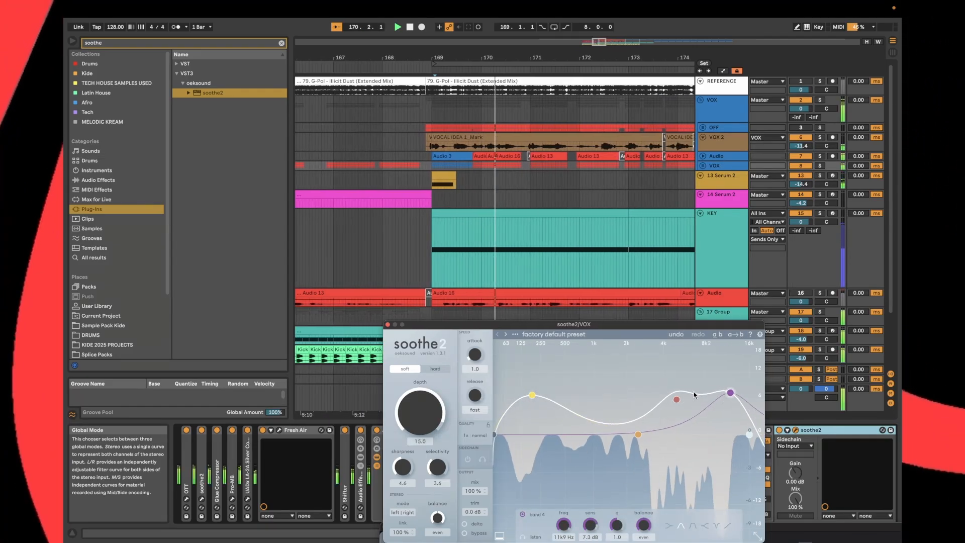
{"action": "left_click", "coordinate": [473, 348]}
Raise the rack's flanger chain volume to 1.3 dB and replay the drop with MetricAB toggled on the Master
{"action": "scroll", "coordinate": [473, 348], "scroll_direction": "left", "scroll_amount": 5}
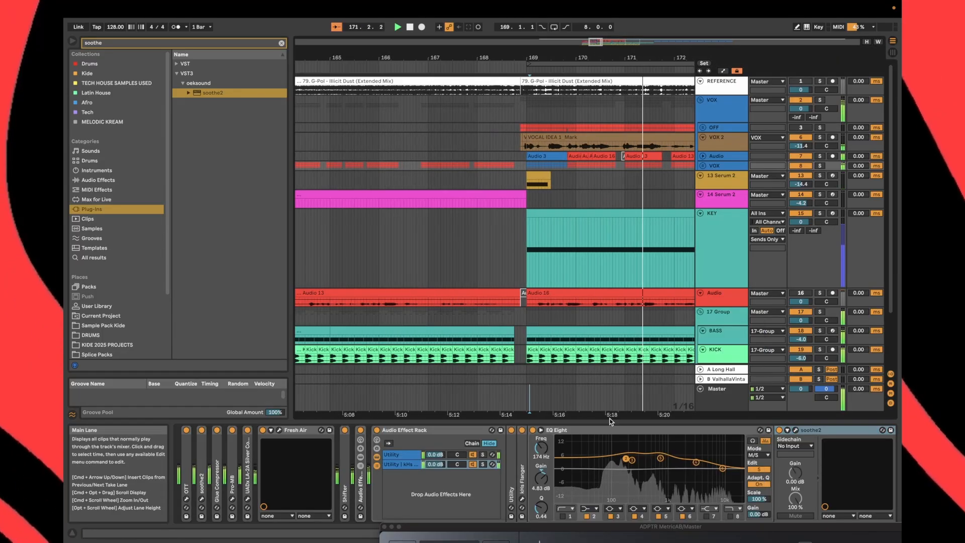
{"action": "left_click_drag", "start_coordinate": [435, 466], "coordinate": [435, 471]}
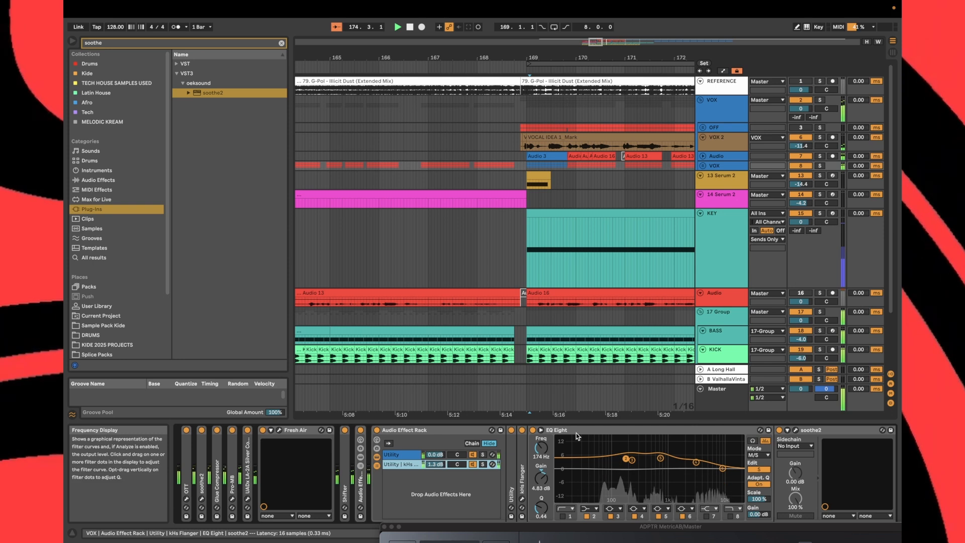
{"action": "left_click", "coordinate": [528, 401]}
{"action": "left_click", "coordinate": [656, 431]}
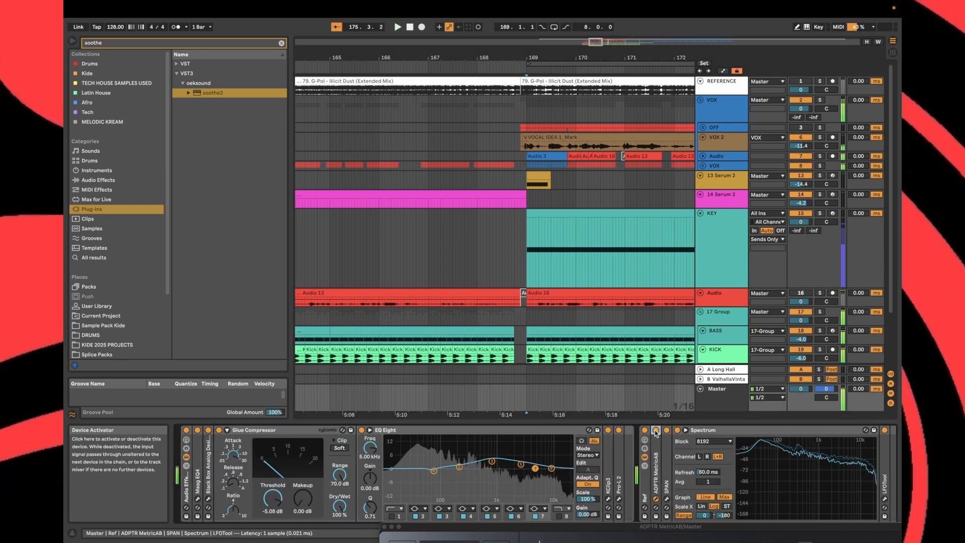
{"action": "key", "text": "space"}
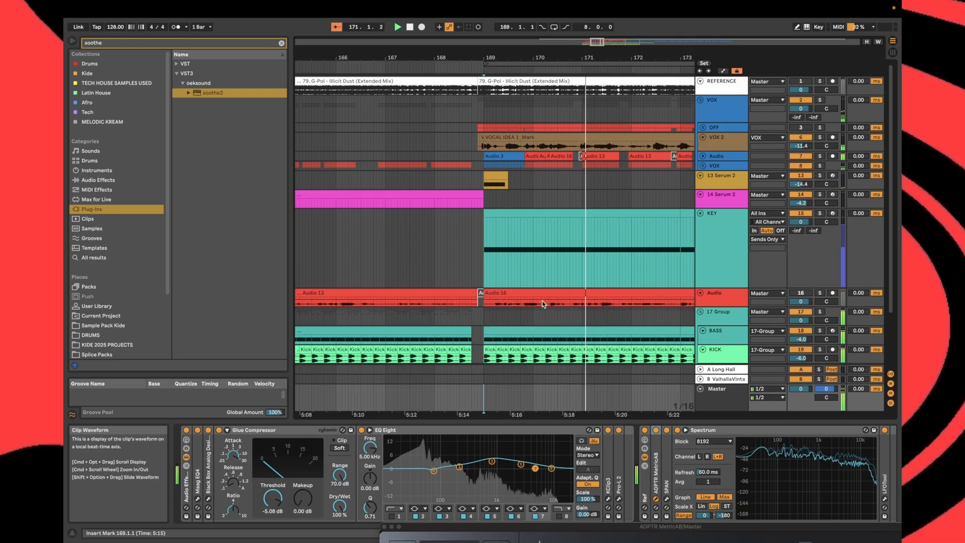
Reopen soothe2 in the VOX group's flanger chain and reduce its depth to 4.6
{"action": "left_click", "coordinate": [717, 294]}
{"action": "left_click", "coordinate": [718, 157]}
{"action": "left_click", "coordinate": [717, 166]}
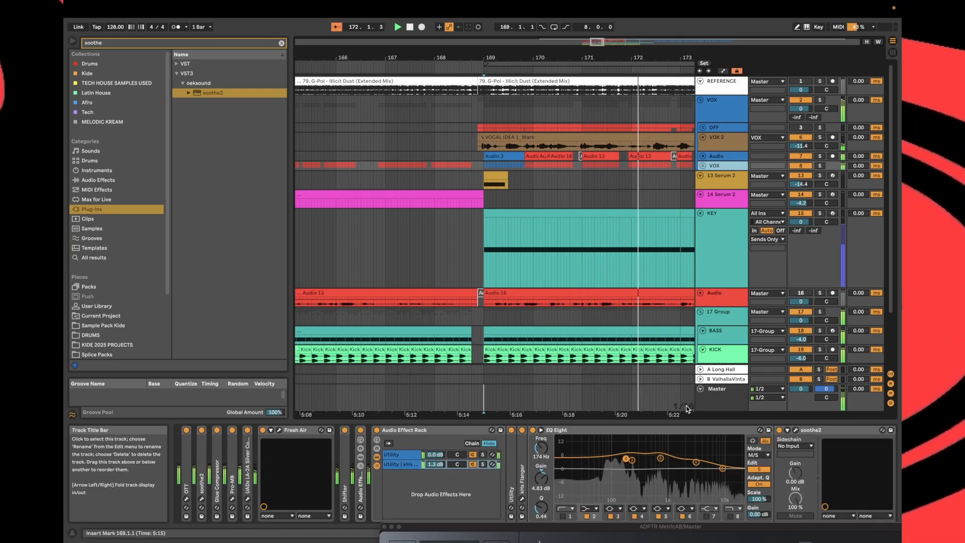
{"action": "left_click", "coordinate": [795, 430]}
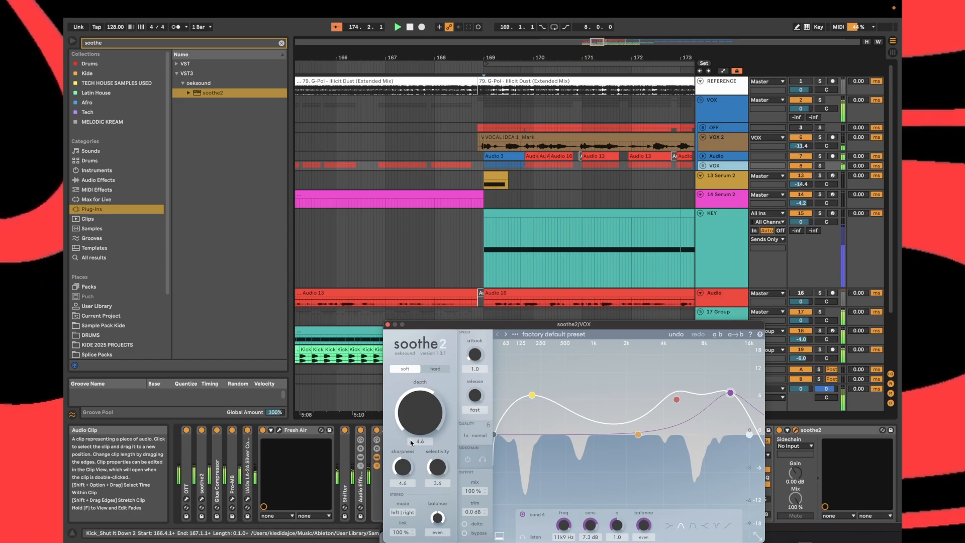
{"action": "left_click", "coordinate": [386, 324]}
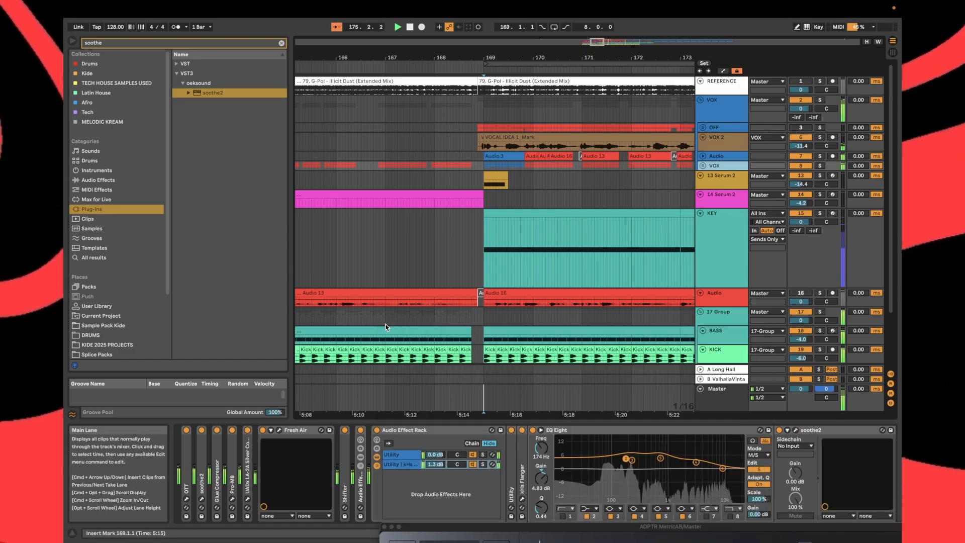
Compare the mix with the soloed REFERENCE track in the Master's Spectrum over the drop
{"action": "left_click", "coordinate": [487, 401]}
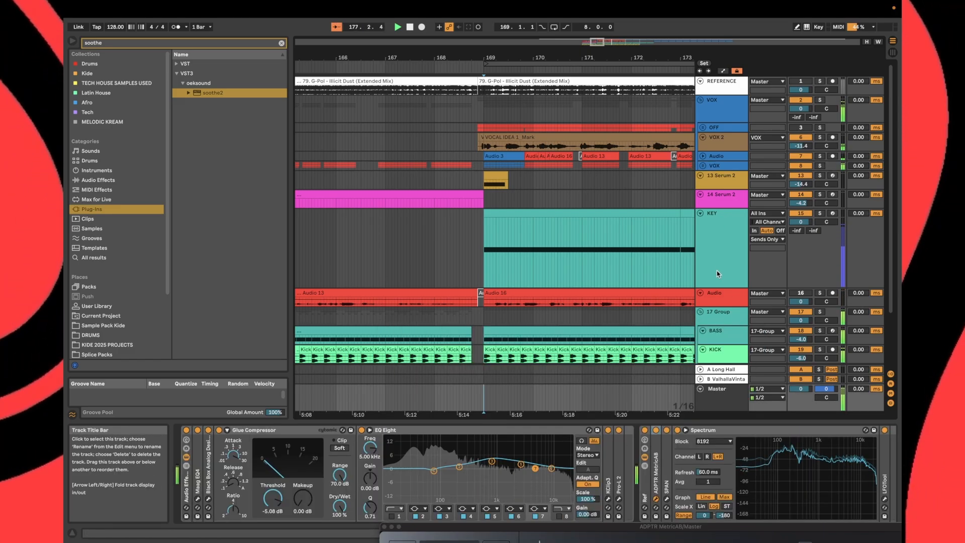
{"action": "key", "text": "space"}
{"action": "key", "text": "space"}
{"action": "key", "text": "s"}
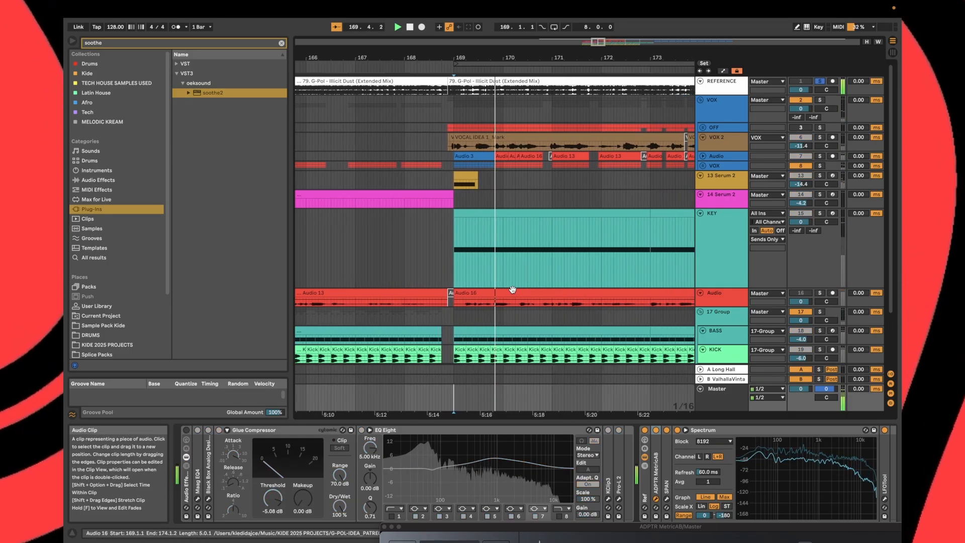
{"action": "key", "text": "s"}
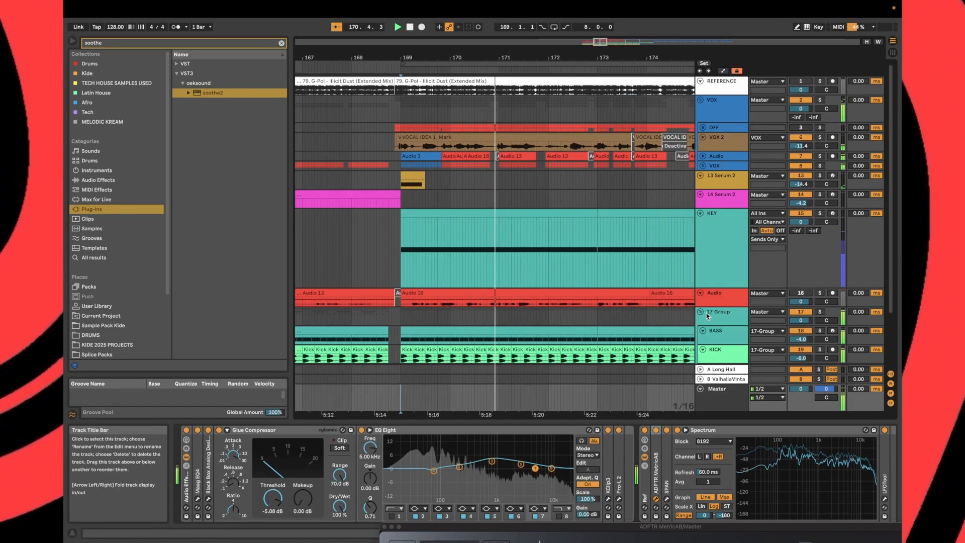
Move the middle side bell of the VOX rack's EQ Eight down to 124 Hz and boost it to 7.81 dB
{"action": "left_click", "coordinate": [716, 269]}
{"action": "scroll", "coordinate": [679, 226], "scroll_direction": "left", "scroll_amount": 3}
{"action": "left_click", "coordinate": [728, 166]}
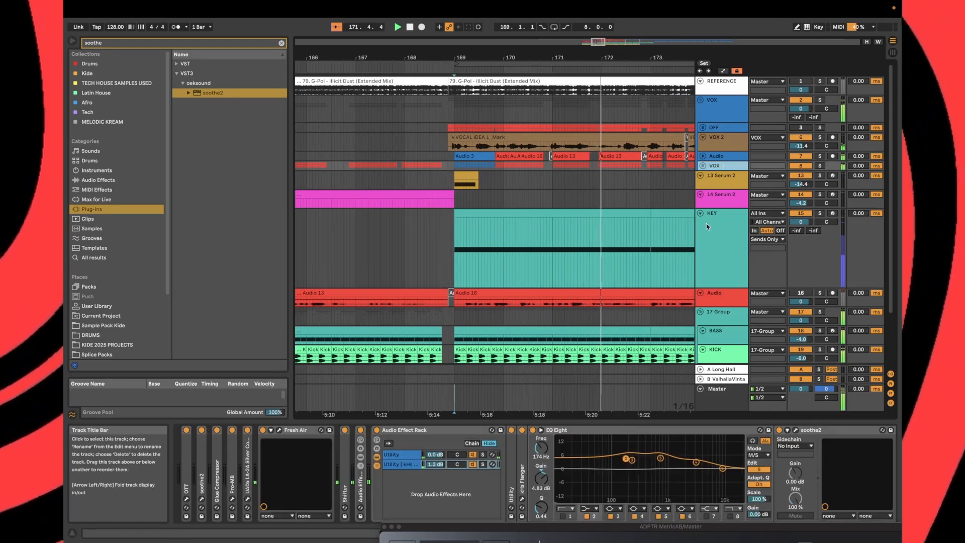
{"action": "key", "text": "space"}
{"action": "key", "text": "space"}
{"action": "mouse_move", "coordinate": [632, 460]}
{"action": "left_mouse_down"}
{"action": "mouse_move", "coordinate": [618, 450]}
{"action": "mouse_move", "coordinate": [642, 452]}
{"action": "mouse_move", "coordinate": [618, 452]}
{"action": "left_mouse_up"}
{"action": "key", "text": "super+z"}
{"action": "left_click", "coordinate": [660, 458]}
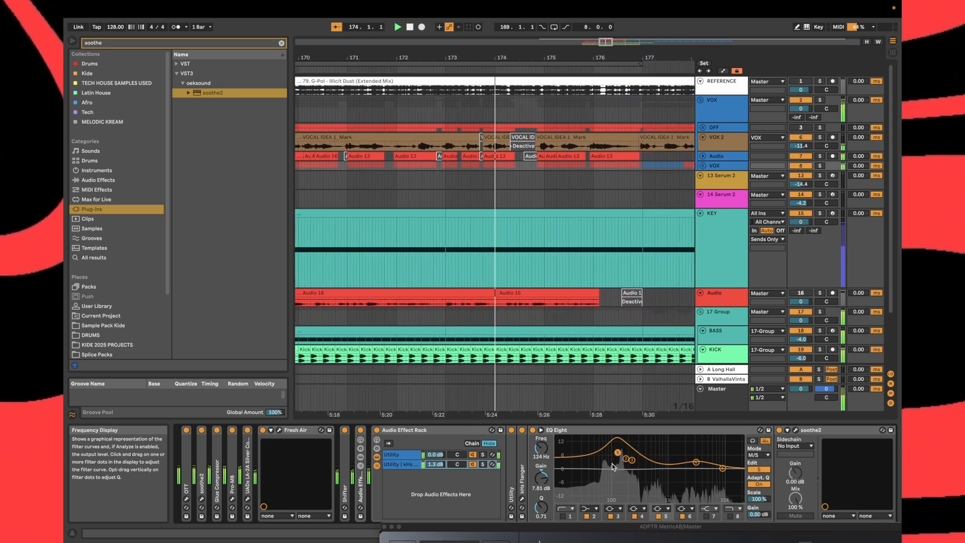
Enlarge Spectrum on the Master, switch MetricAB off and examine the mix's frequency balance over the drop
{"action": "scroll", "coordinate": [526, 393], "scroll_direction": "left", "scroll_amount": 5}
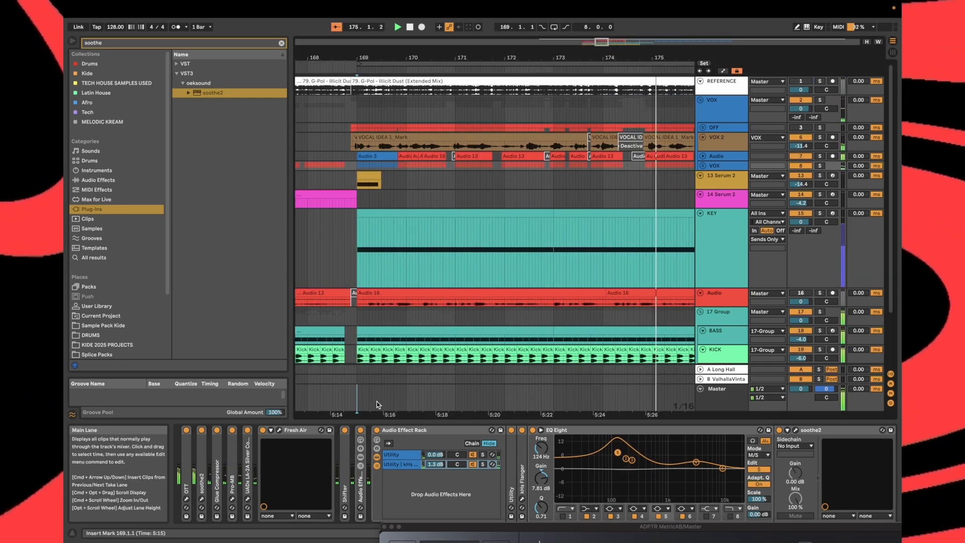
{"action": "left_click", "coordinate": [352, 402]}
{"action": "double_click", "coordinate": [777, 500]}
{"action": "key", "text": "space"}
{"action": "key", "text": "space"}
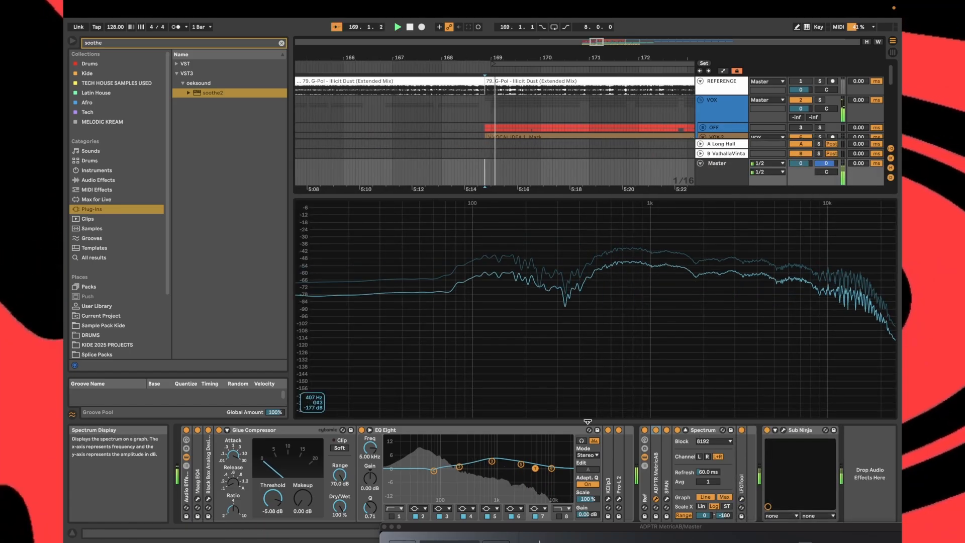
{"action": "left_click", "coordinate": [655, 429]}
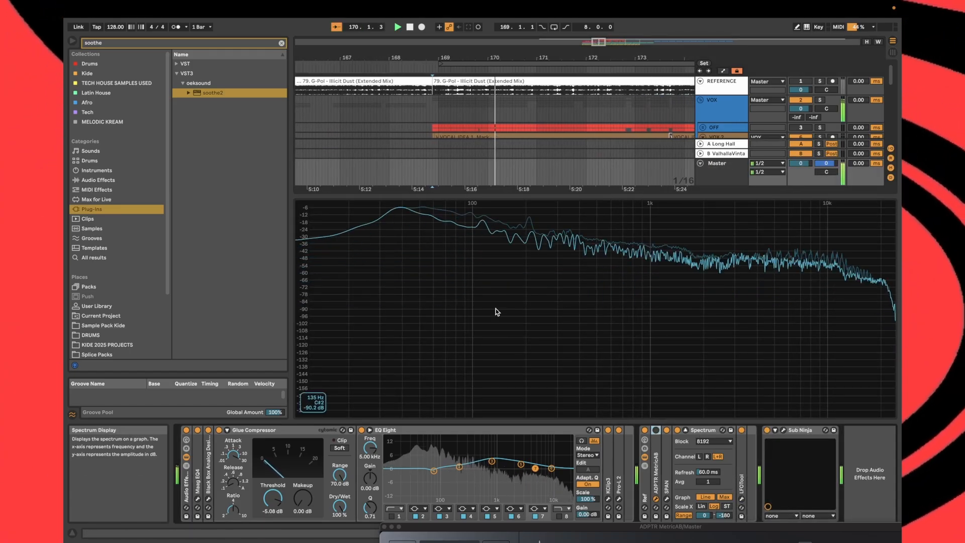
{"action": "double_click", "coordinate": [663, 328]}
Fold the EQ Eight and soothe2 devices inside the VOX group's Audio Effect Rack
{"action": "left_click", "coordinate": [402, 165]}
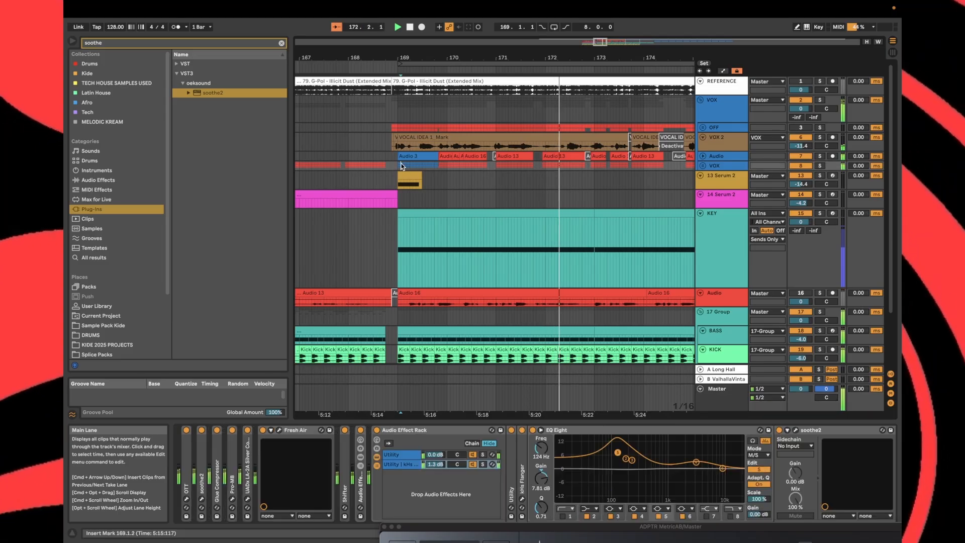
{"action": "double_click", "coordinate": [590, 428]}
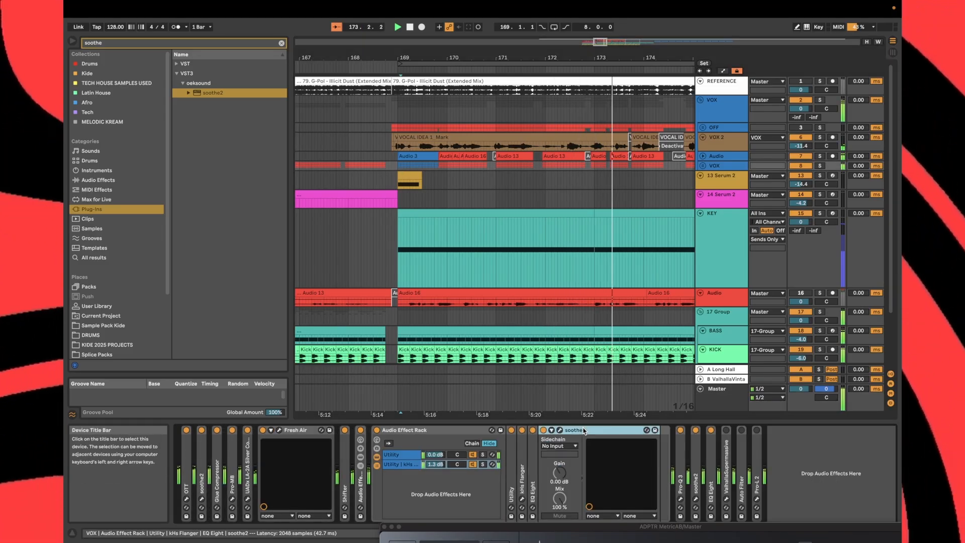
{"action": "double_click", "coordinate": [583, 430]}
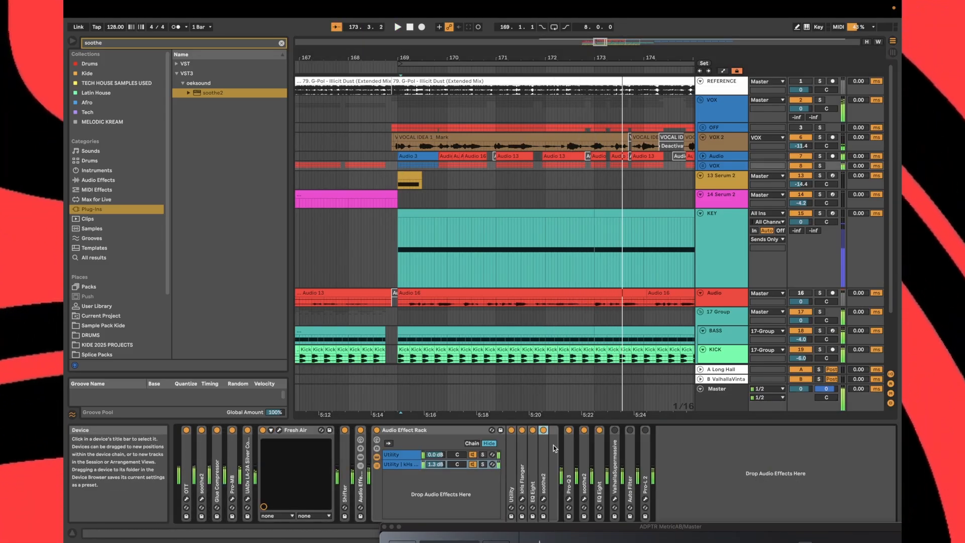
{"action": "left_click", "coordinate": [569, 499]}
{"action": "left_click", "coordinate": [364, 277]}
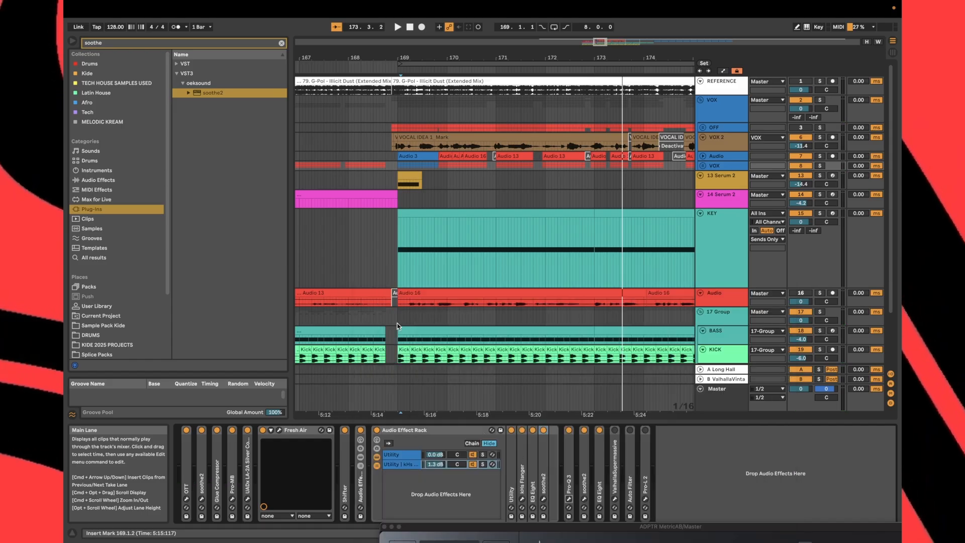
Set the post-rack EQ Eight's low side filter to 86.1 Hz with Q 0.63, and the rack EQ's low bell to 3.35 dB at 119 Hz
{"action": "double_click", "coordinate": [598, 492]}
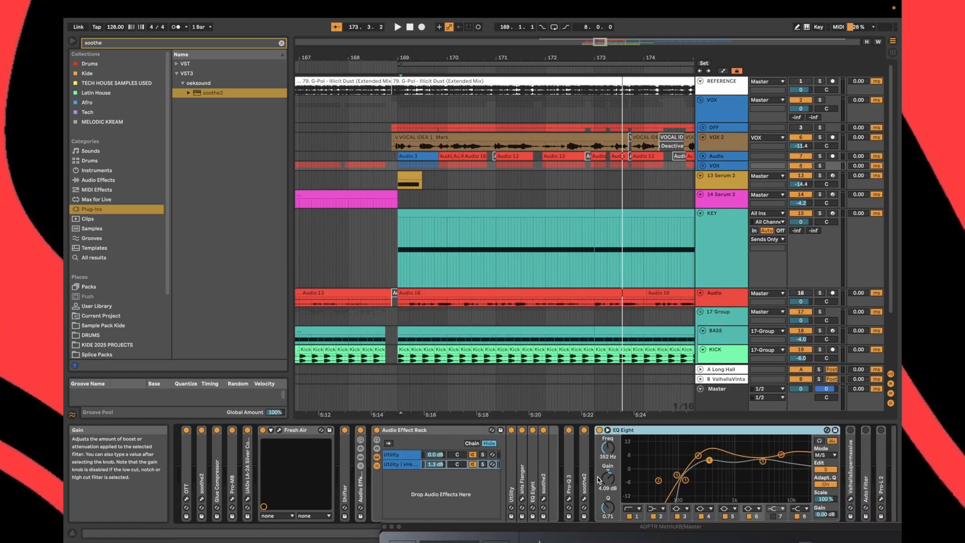
{"action": "key", "text": "space"}
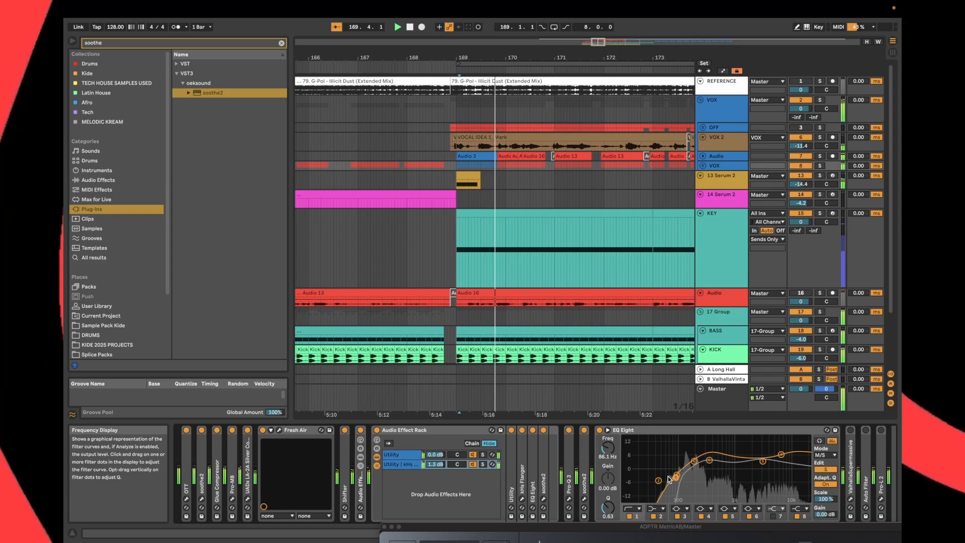
{"action": "double_click", "coordinate": [532, 480]}
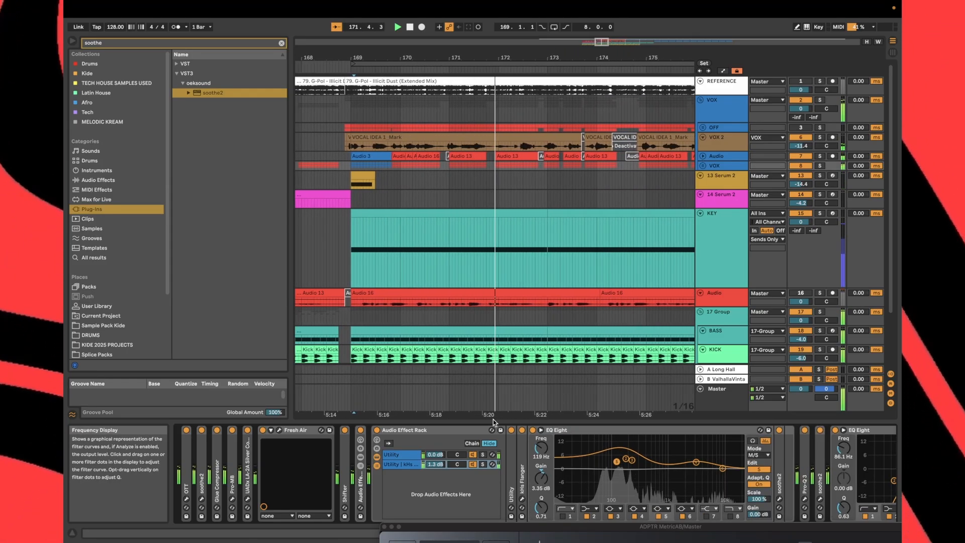
Open SPAN on the Master to examine the mix's main spectrum against the side signal
{"action": "left_click", "coordinate": [350, 398]}
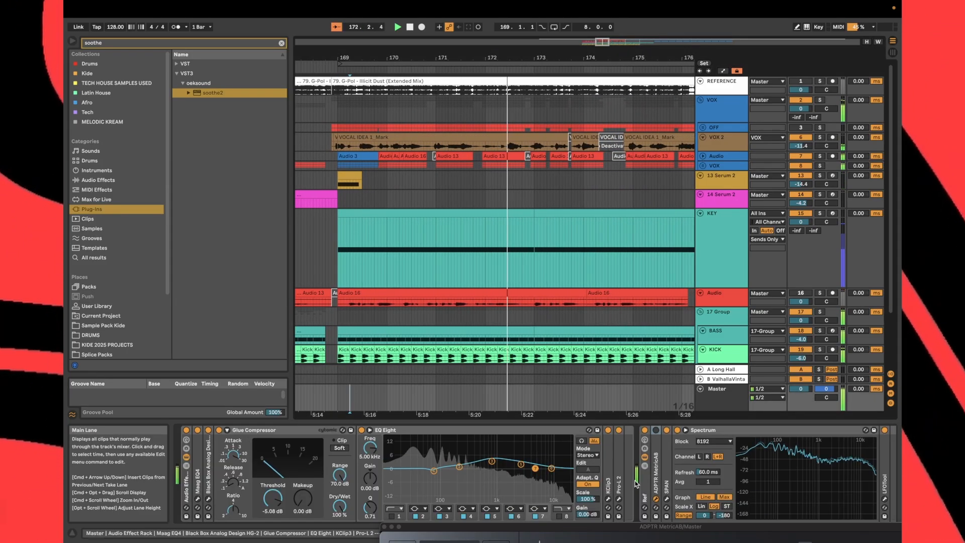
{"action": "left_click", "coordinate": [667, 500]}
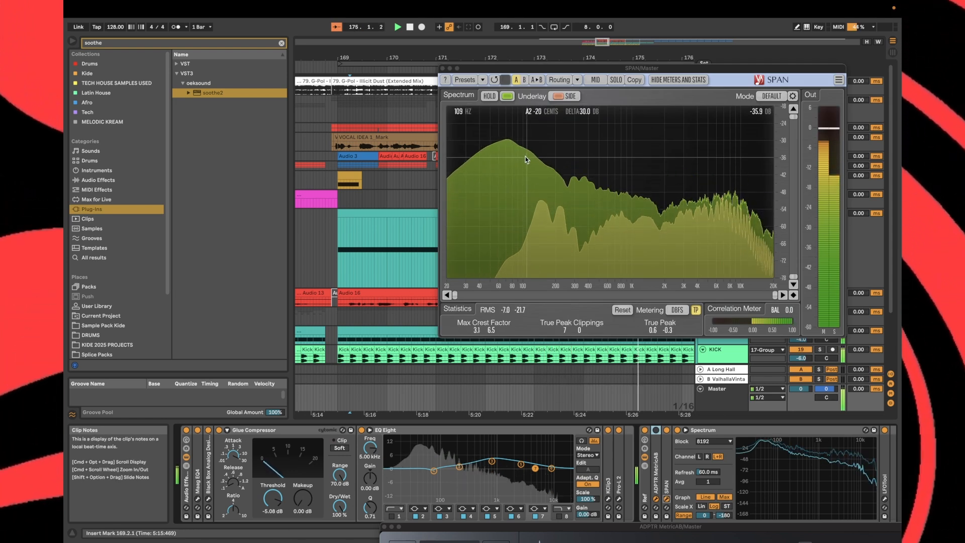
{"action": "left_click", "coordinate": [443, 68]}
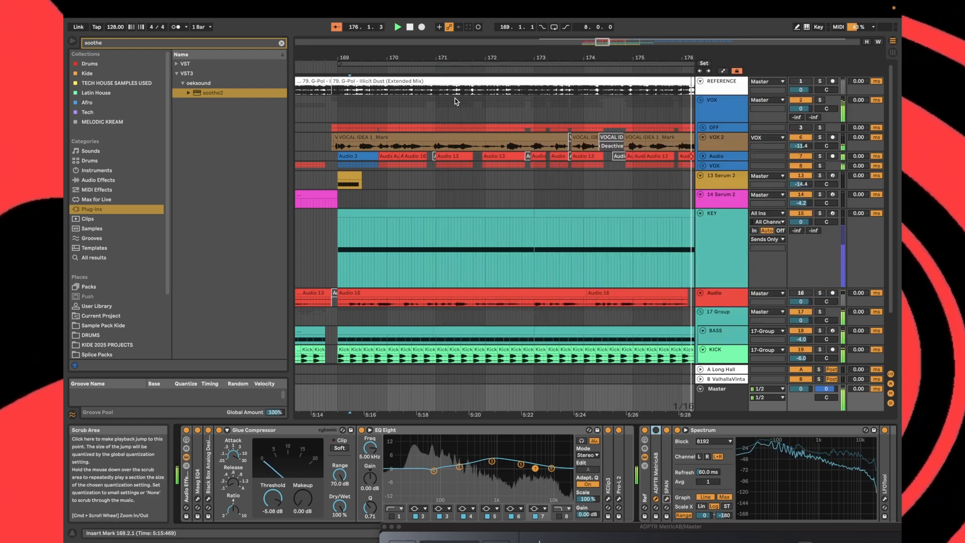
Fold the Audio Effect Rack on the VOX group, enable ValhallaSupermassive and replay the drop
{"action": "left_click", "coordinate": [722, 253]}
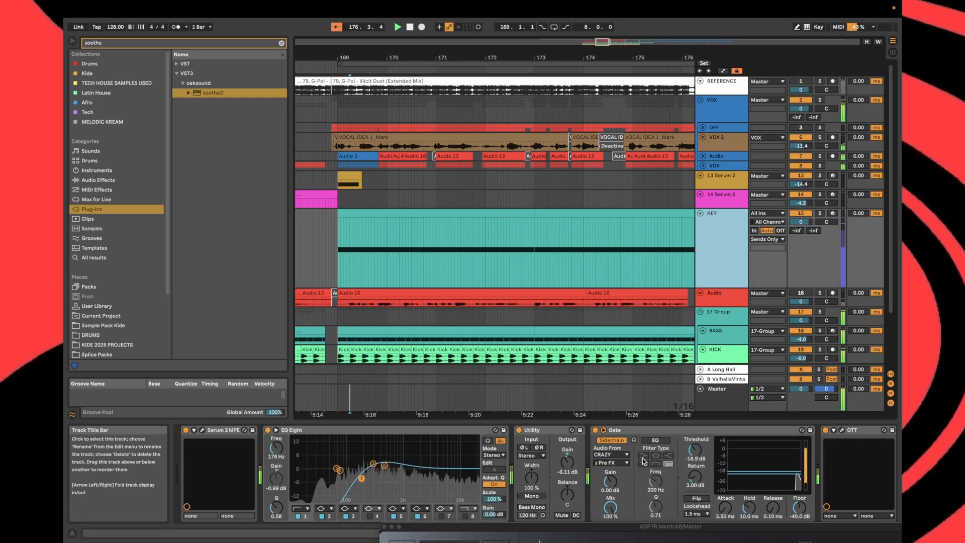
{"action": "key", "text": "space"}
{"action": "left_click", "coordinate": [710, 166]}
{"action": "key", "text": "space"}
{"action": "scroll", "coordinate": [594, 469], "scroll_direction": "down", "scroll_amount": 2}
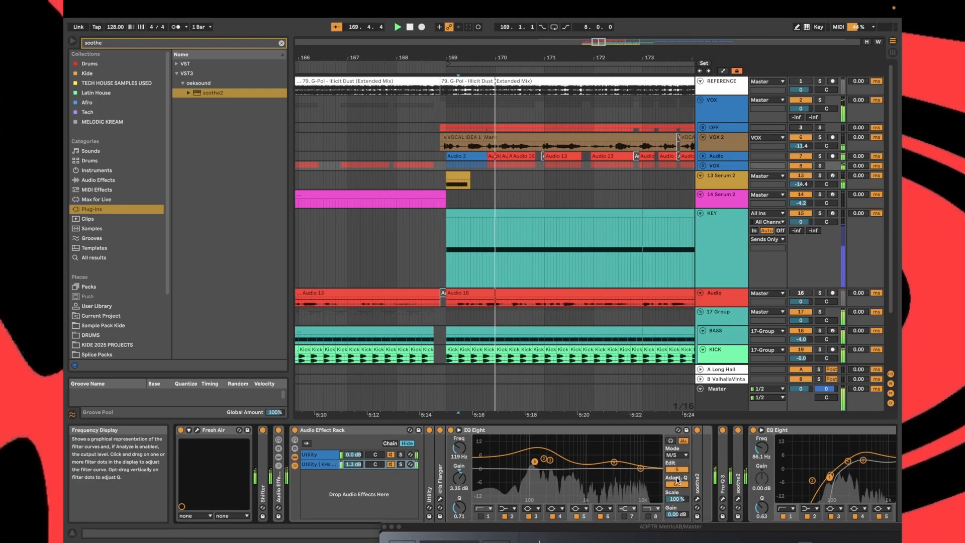
{"action": "double_click", "coordinate": [336, 428]}
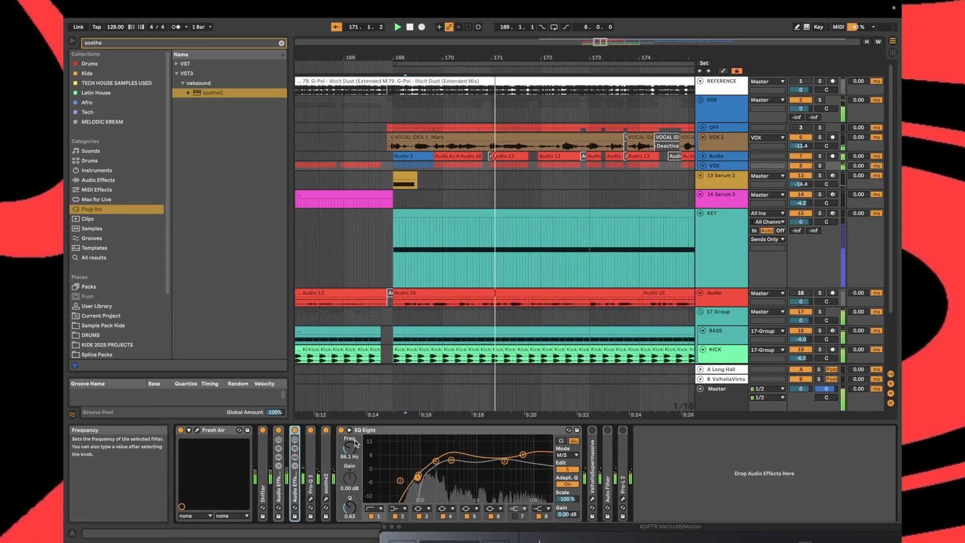
{"action": "left_click", "coordinate": [592, 430]}
{"action": "key", "text": "space"}
{"action": "key", "text": "space"}
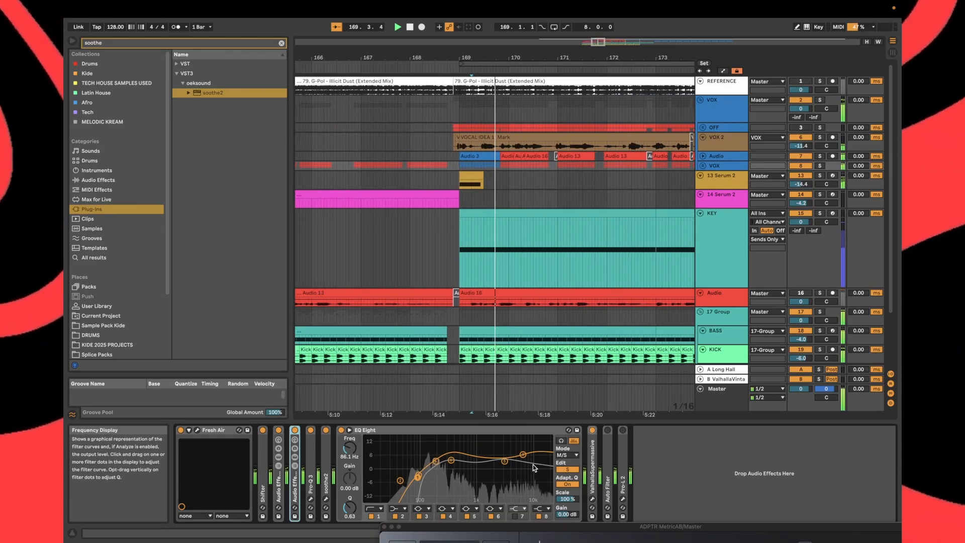
Switch the post-rack EQ Eight to mid editing and move its boosted bell to 215 Hz at 7.81 dB
{"action": "left_click", "coordinate": [574, 470]}
{"action": "left_click", "coordinate": [575, 471]}
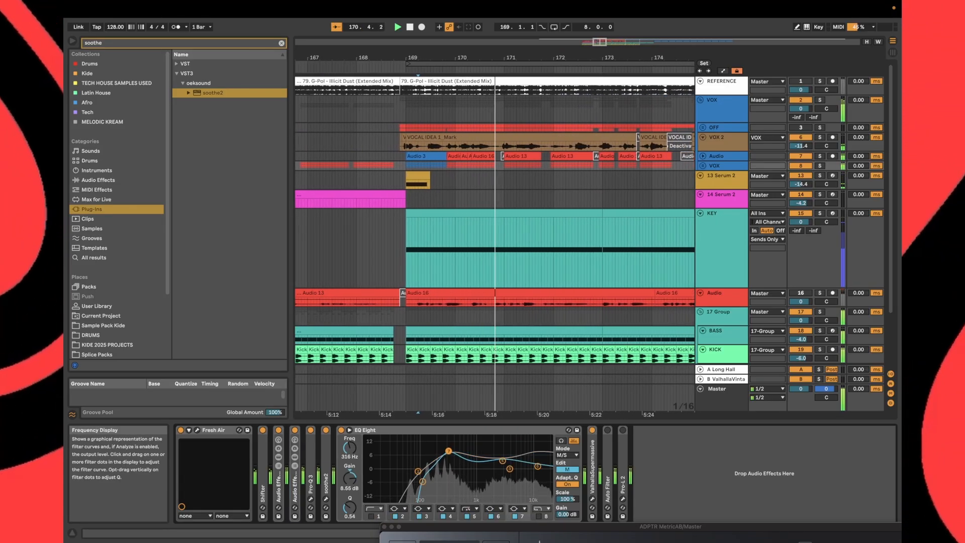
{"action": "left_click_drag", "start_coordinate": [446, 452], "coordinate": [440, 452]}
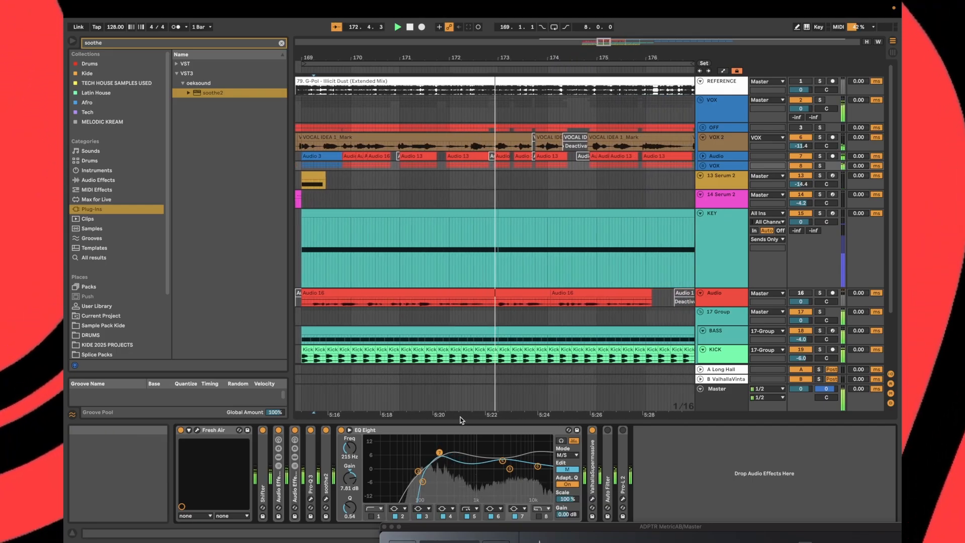
Switch to Session View and replay the drop to check the track levels in the mixer
{"action": "key", "text": "space"}
{"action": "key", "text": "Tab"}
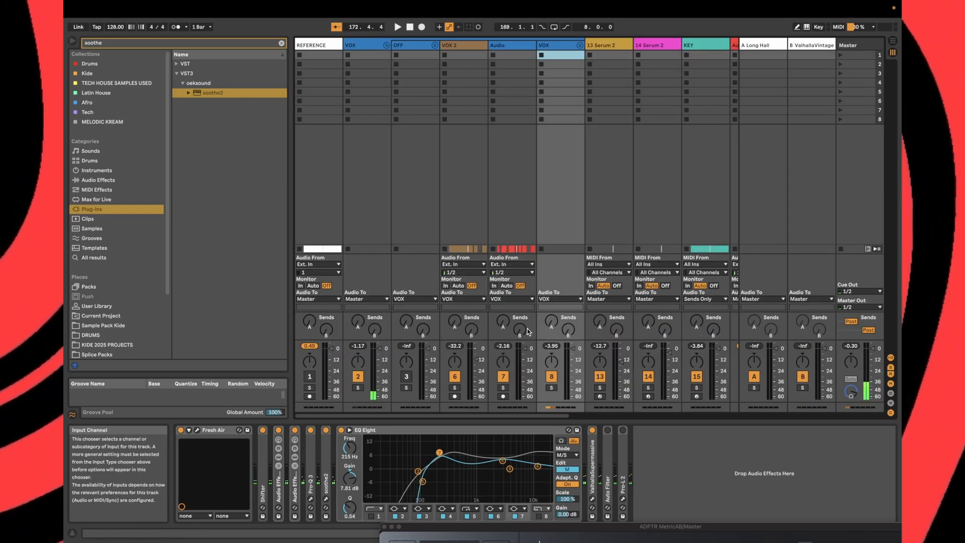
{"action": "key", "text": "space"}
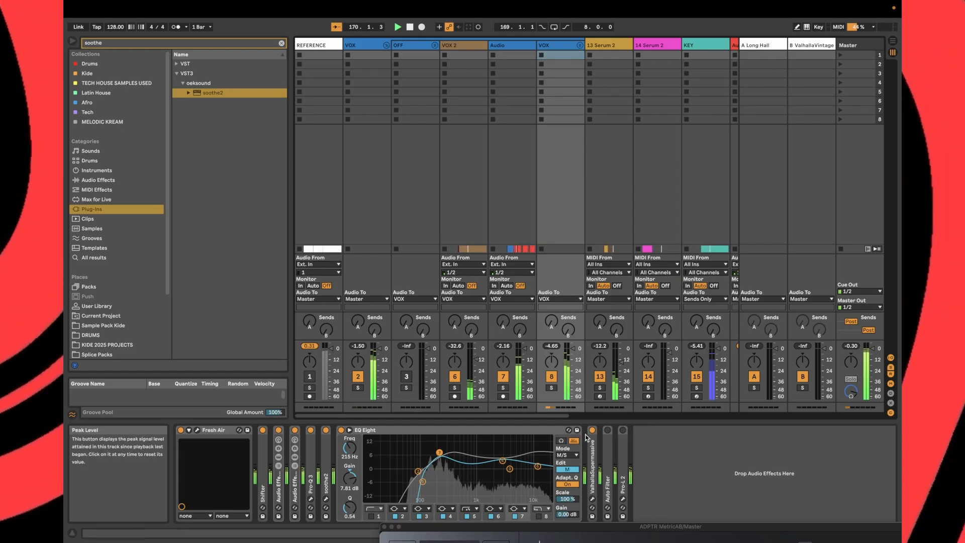
Set the mix of ValhallaSupermassive on the VOX group to 1.0 % and replay the drop
{"action": "left_click", "coordinate": [593, 499]}
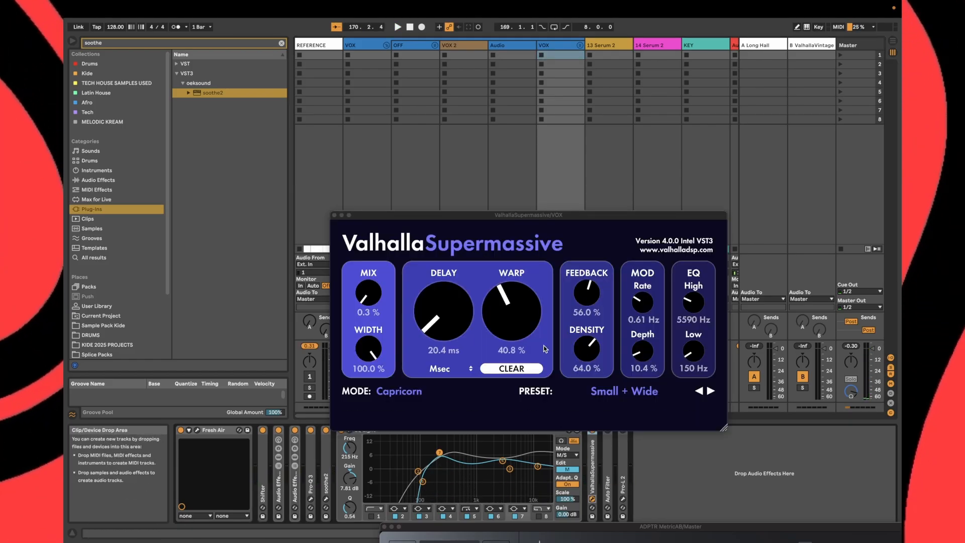
{"action": "key", "text": "space"}
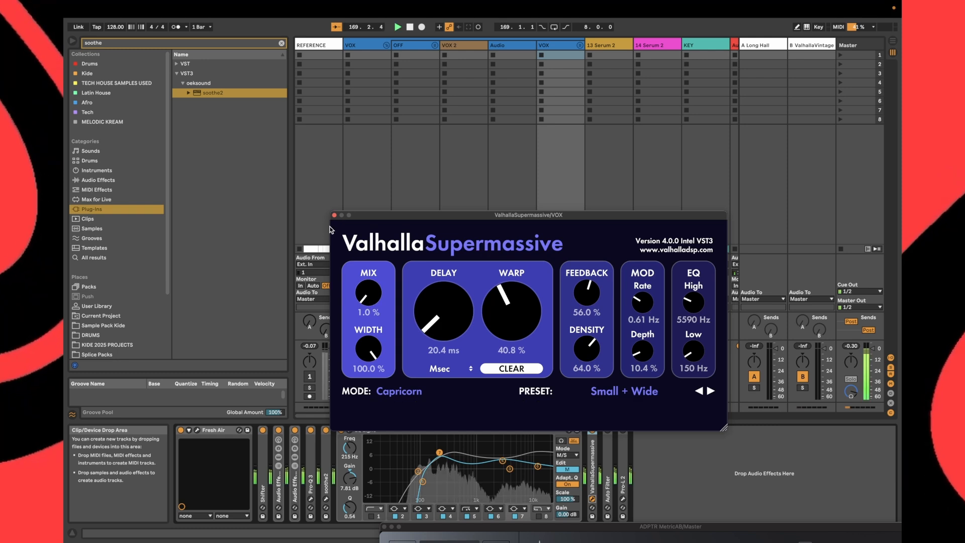
{"action": "left_click", "coordinate": [334, 216]}
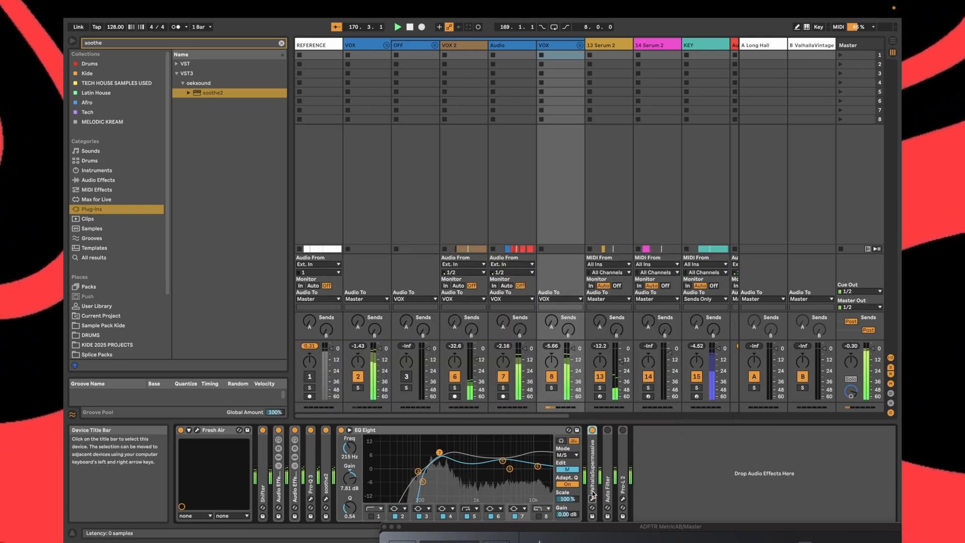
Set ValhallaSupermassive's low cut to 240 Hz, browse its small reverb presets without loading one, and replay the drop
{"action": "left_click", "coordinate": [593, 499]}
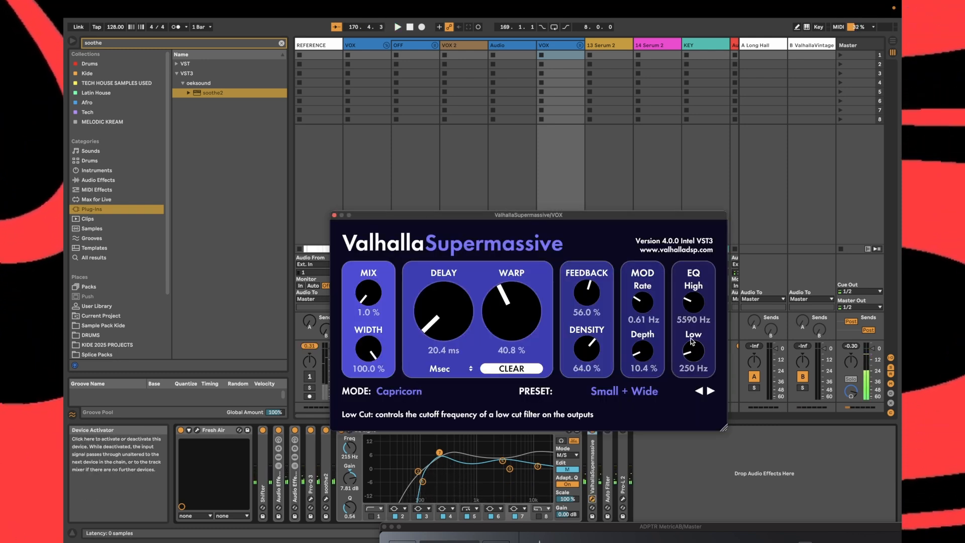
{"action": "left_click_drag", "start_coordinate": [691, 338], "coordinate": [694, 339]}
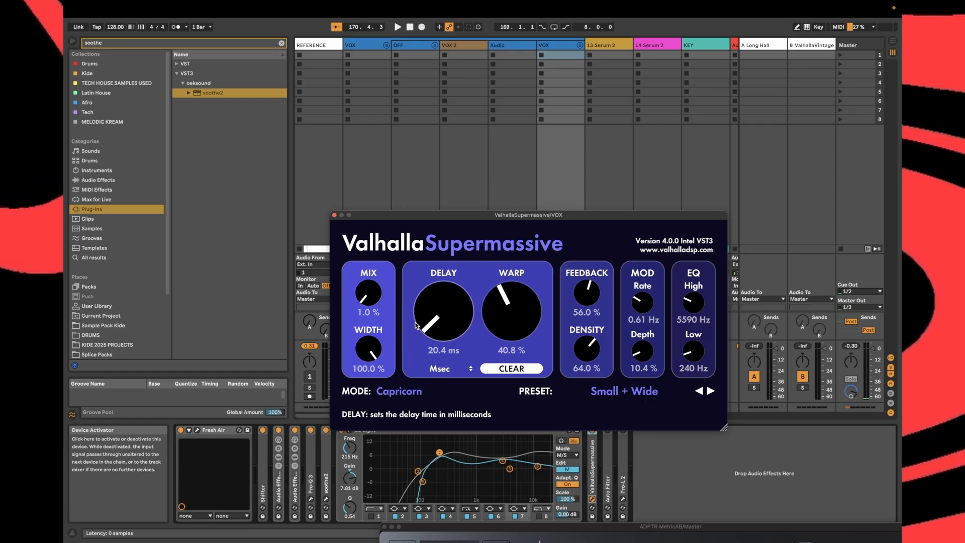
{"action": "left_click", "coordinate": [644, 393]}
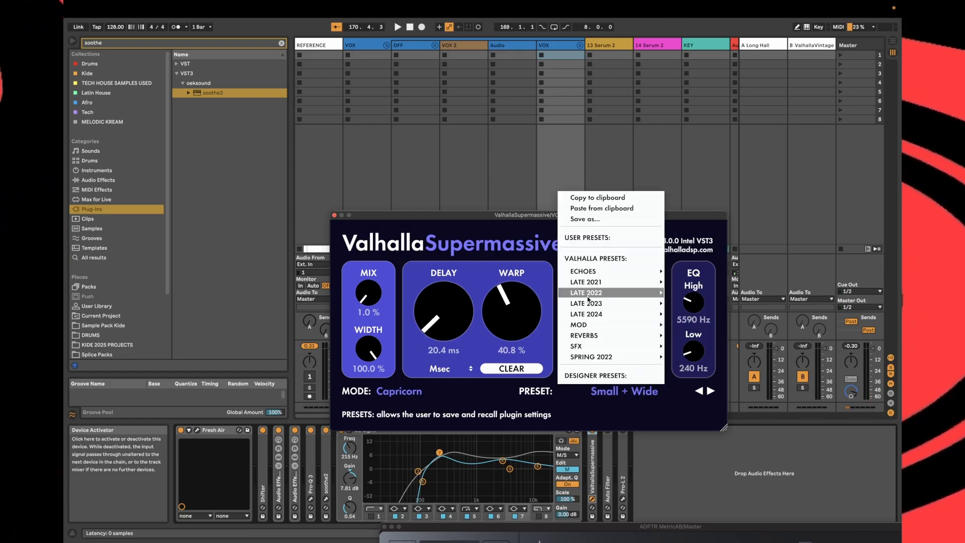
{"action": "mouse_move", "coordinate": [597, 340]}
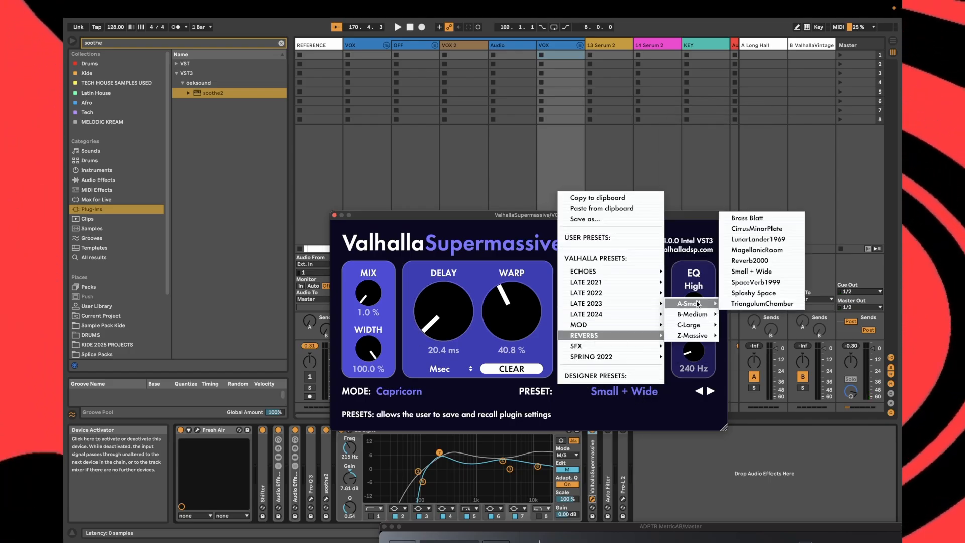
{"action": "left_click", "coordinate": [667, 425]}
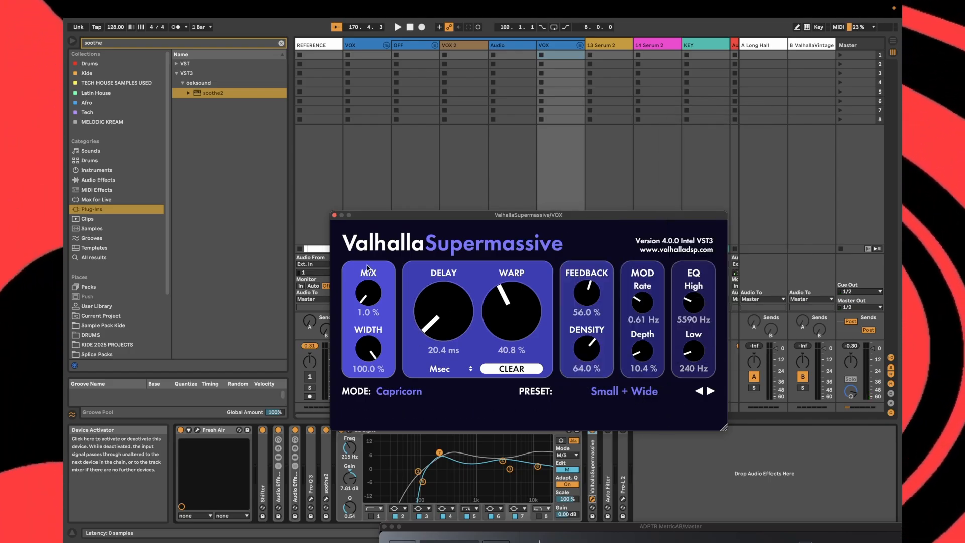
{"action": "left_click", "coordinate": [334, 215]}
{"action": "key", "text": "space"}
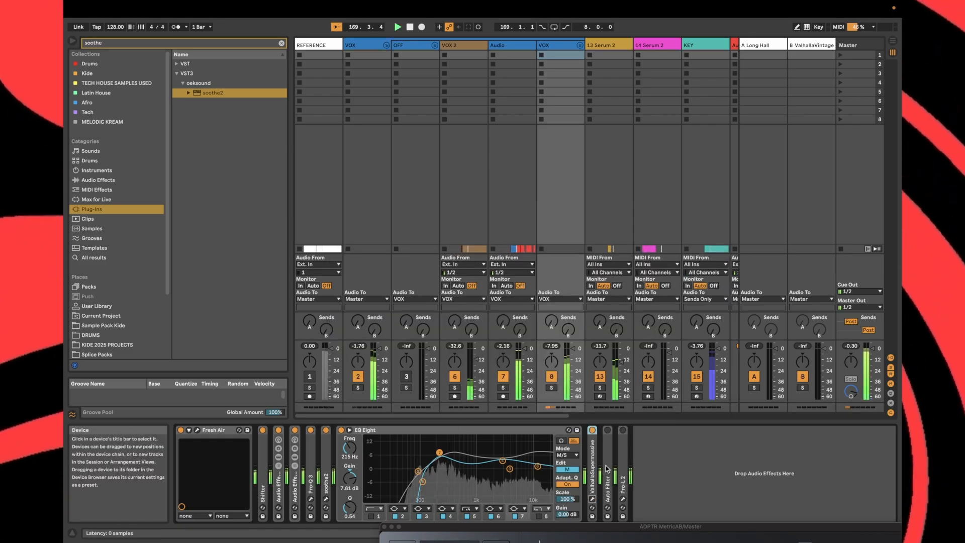
Enable Auto Filter and Pro-L 2 on the VOX group and check the limiting in Pro-L 2 while the drop plays
{"action": "double_click", "coordinate": [607, 432]}
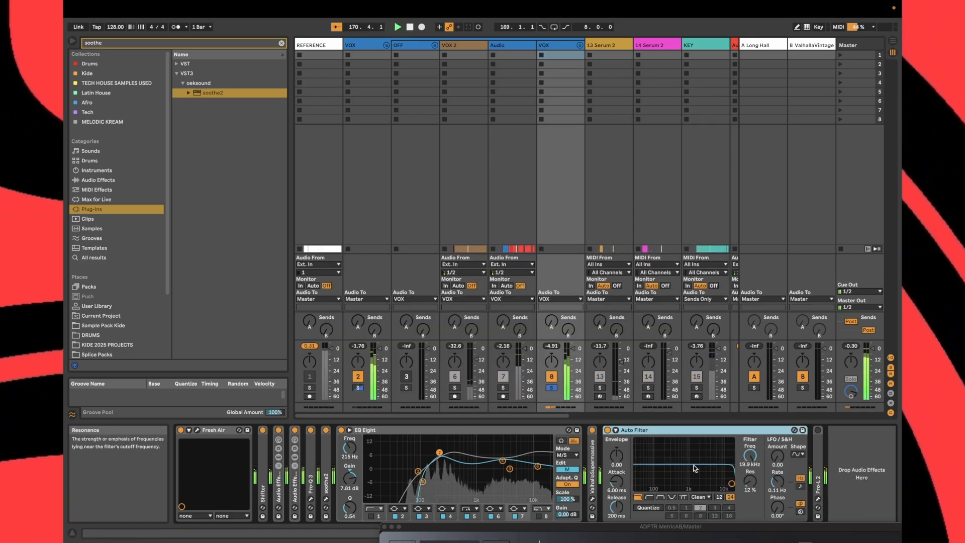
{"action": "double_click", "coordinate": [645, 432]}
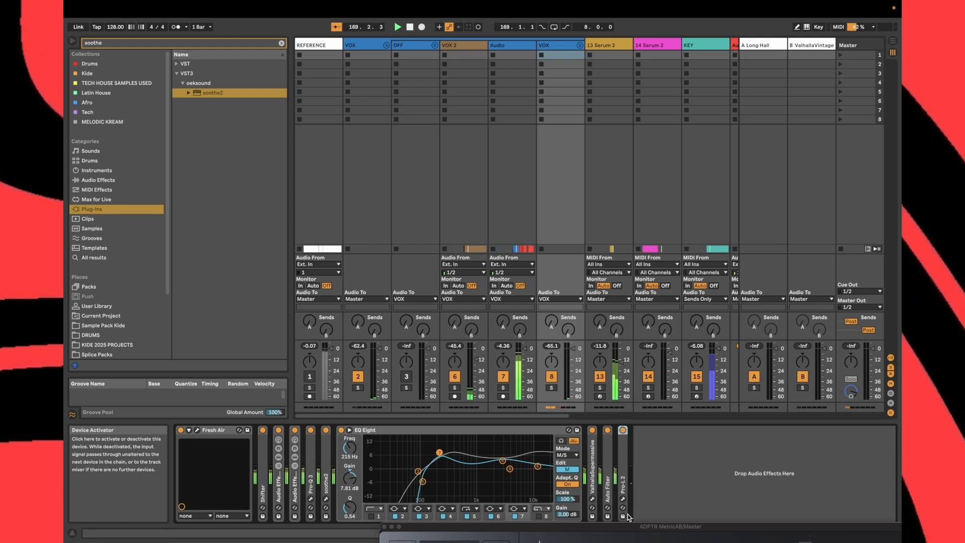
{"action": "left_click", "coordinate": [623, 499]}
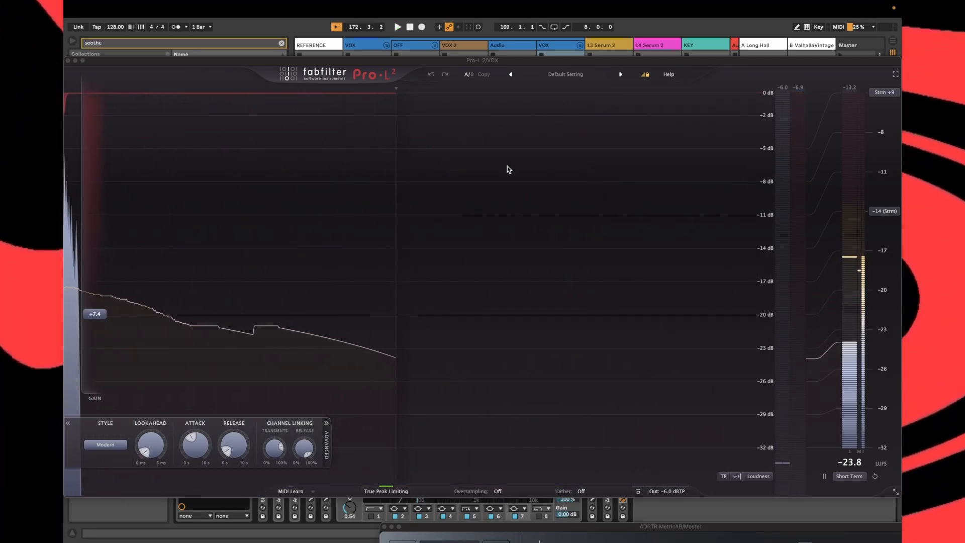
{"action": "key", "text": "space"}
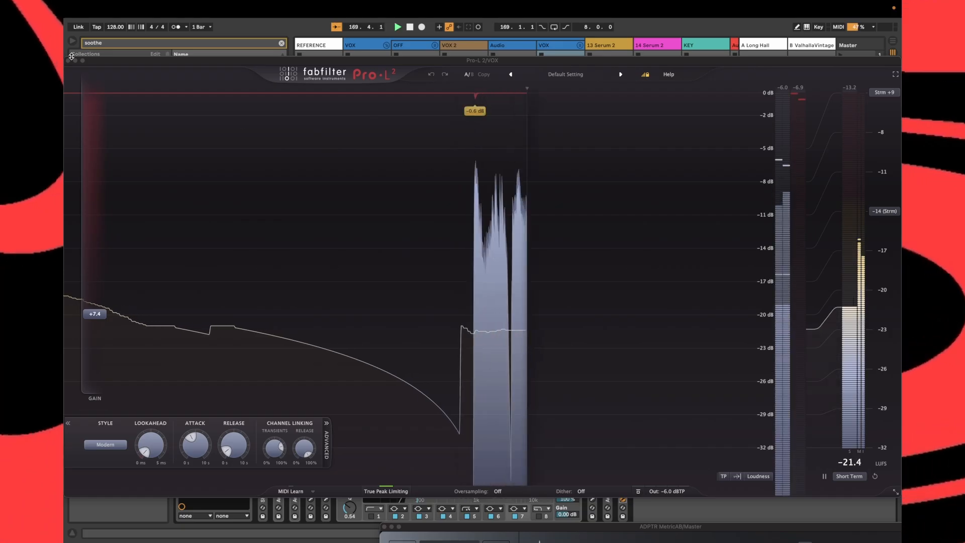
{"action": "left_click", "coordinate": [69, 60]}
{"action": "key", "text": "Tab"}
{"action": "key", "text": "Tab"}
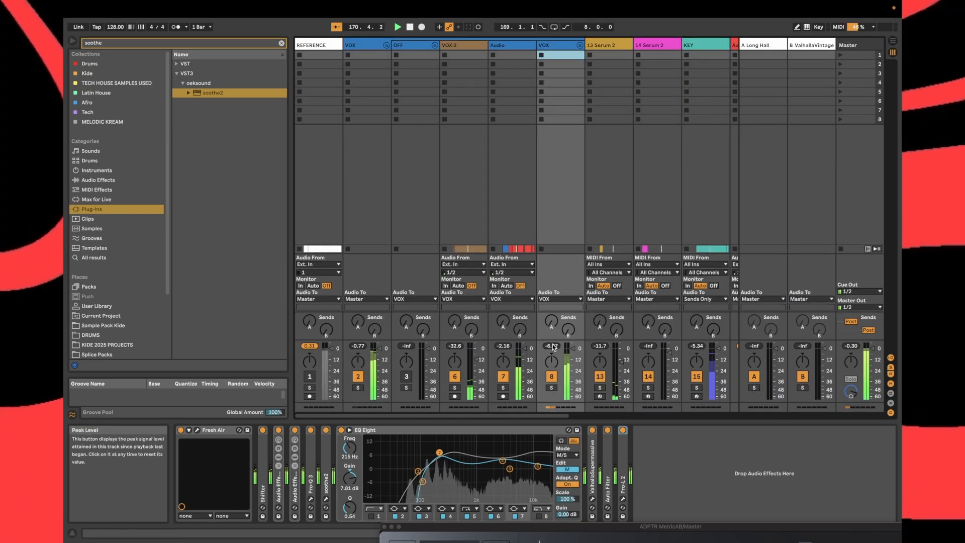
On the outer VOX group's EQ Eight, move the flat low band to 109 Hz at 1.86 dB while the drop plays in Arrangement View
{"action": "left_click", "coordinate": [367, 49]}
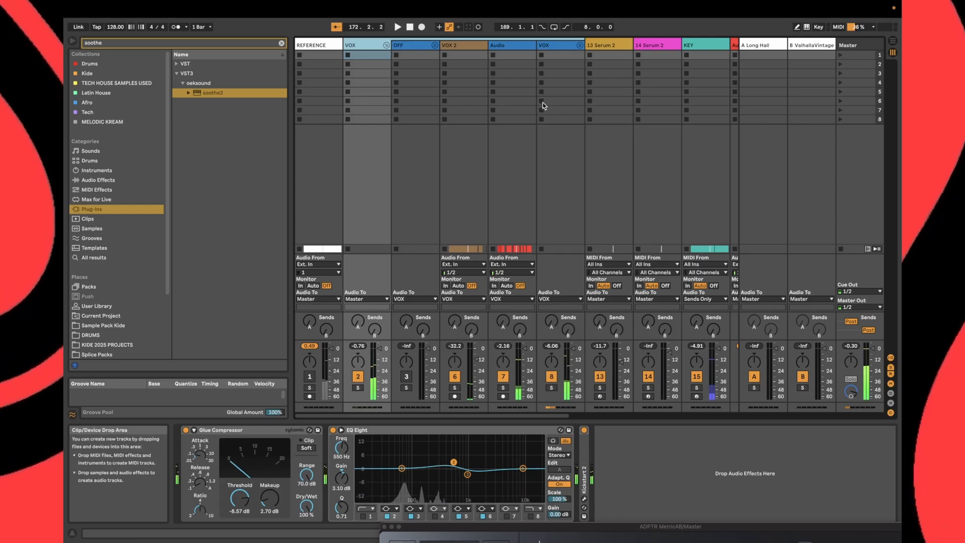
{"action": "left_click", "coordinate": [558, 47]}
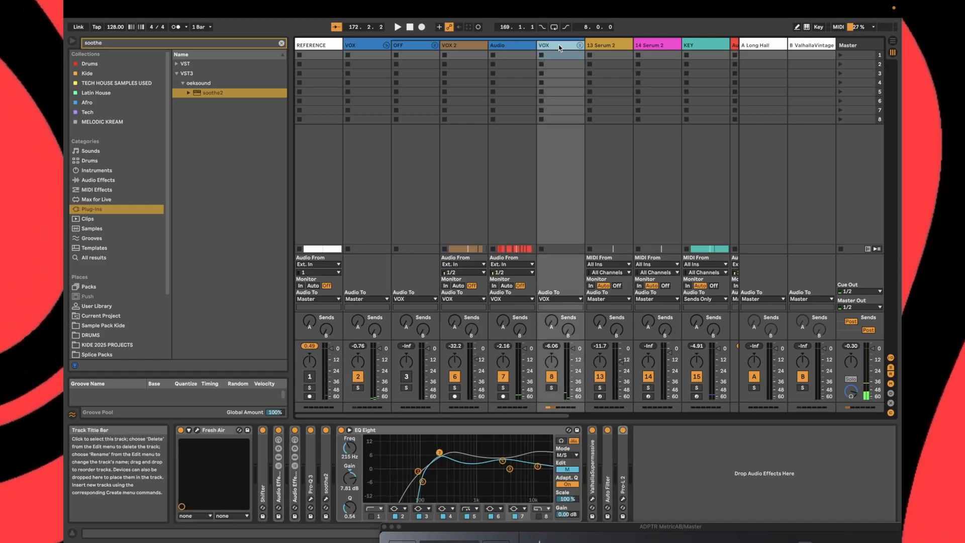
{"action": "left_click", "coordinate": [364, 43]}
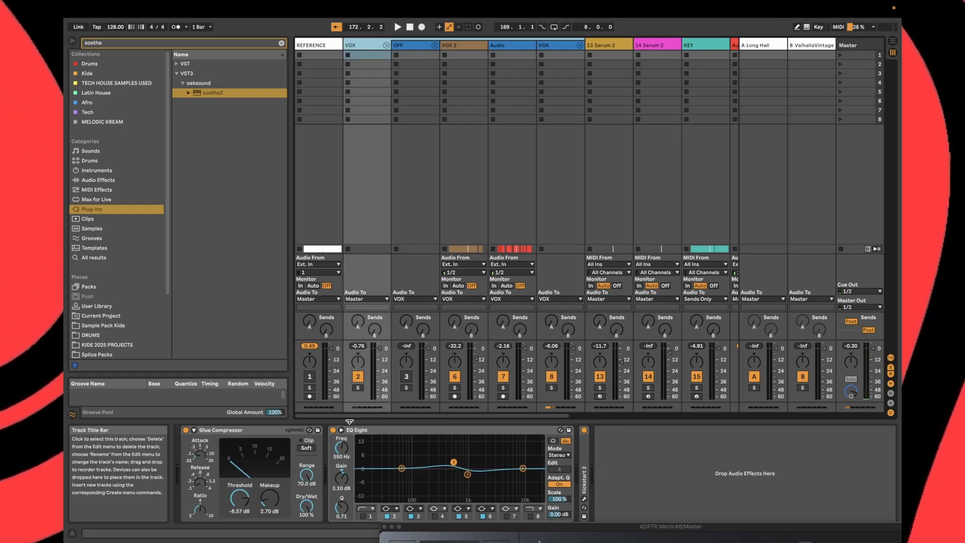
{"action": "left_click", "coordinate": [402, 469]}
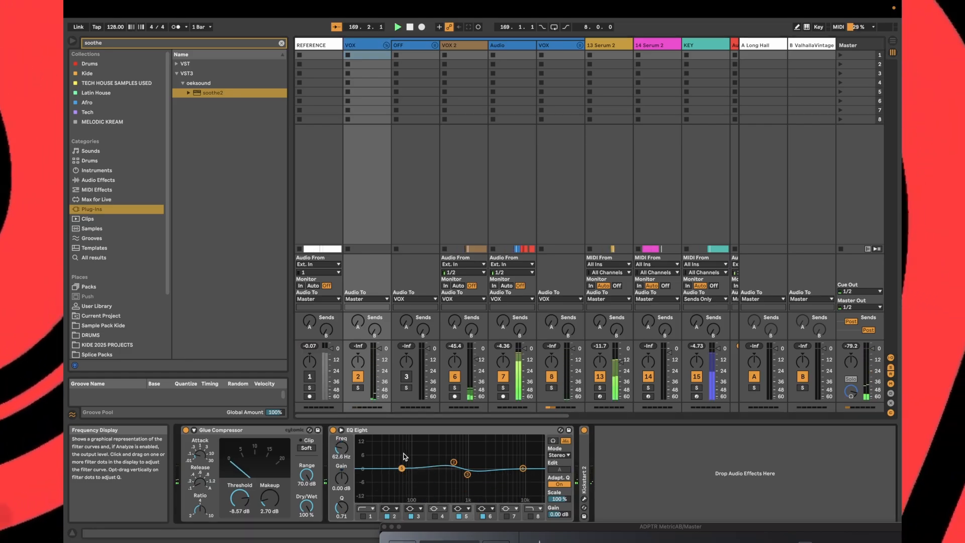
{"action": "key", "text": "Tab"}
{"action": "left_click", "coordinate": [724, 157]}
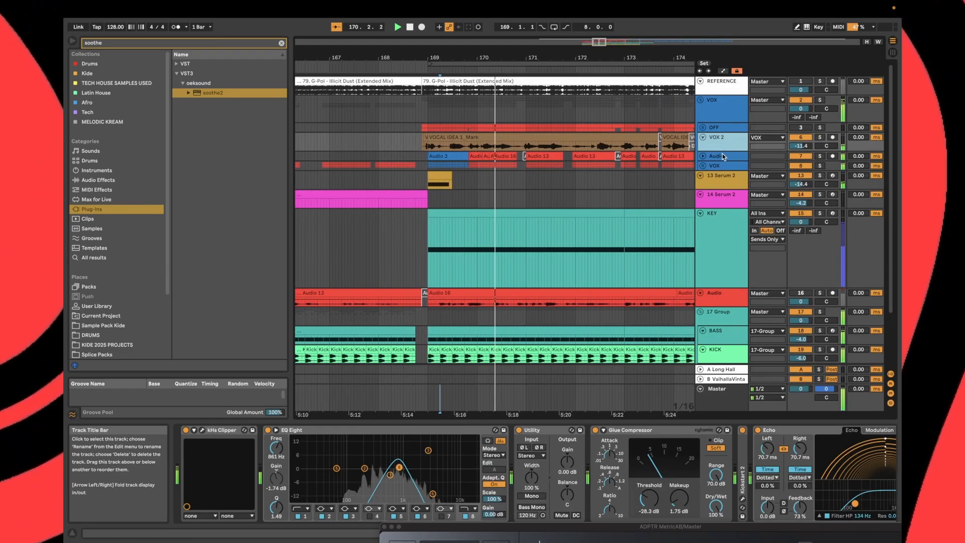
{"action": "left_click", "coordinate": [715, 167]}
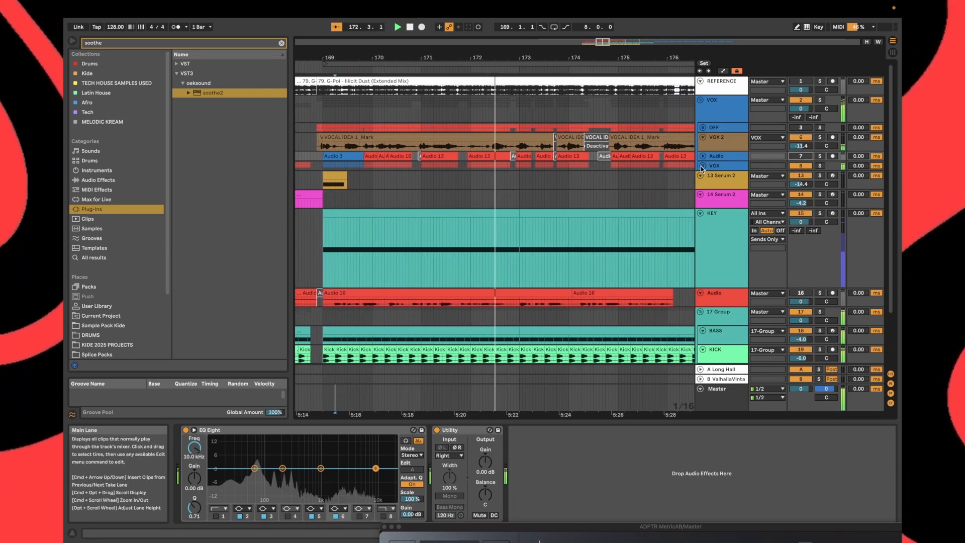
{"action": "left_click", "coordinate": [672, 146]}
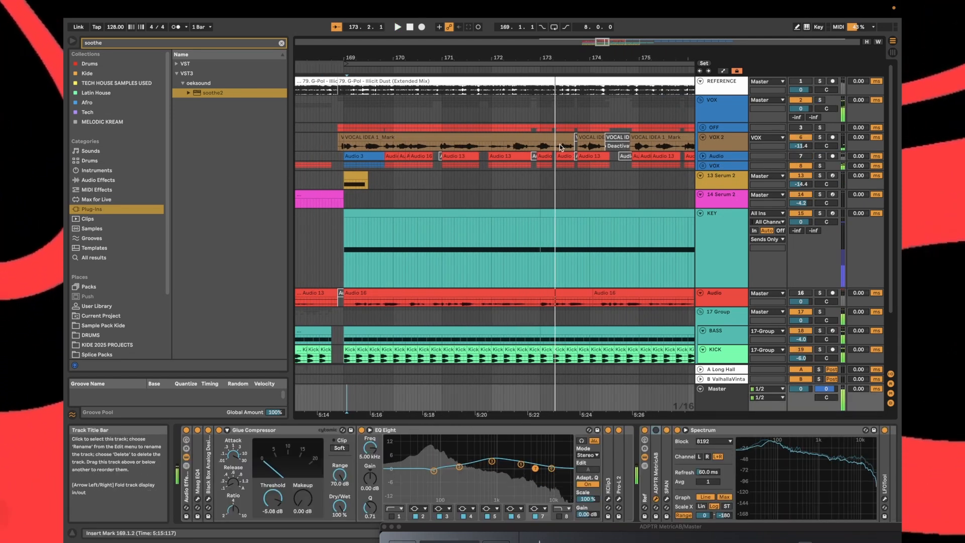
{"action": "left_click", "coordinate": [718, 109]}
{"action": "key", "text": "space"}
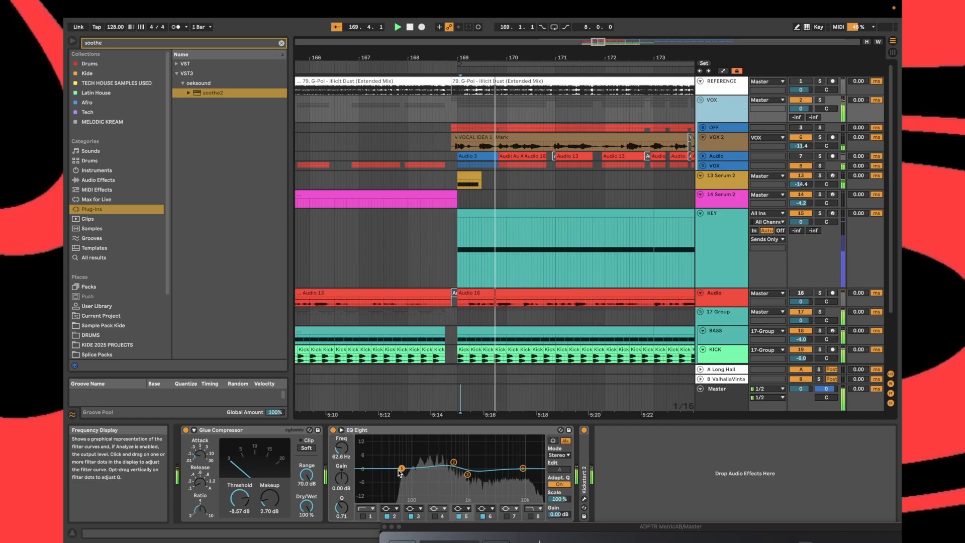
{"action": "left_click_drag", "start_coordinate": [398, 469], "coordinate": [415, 464]}
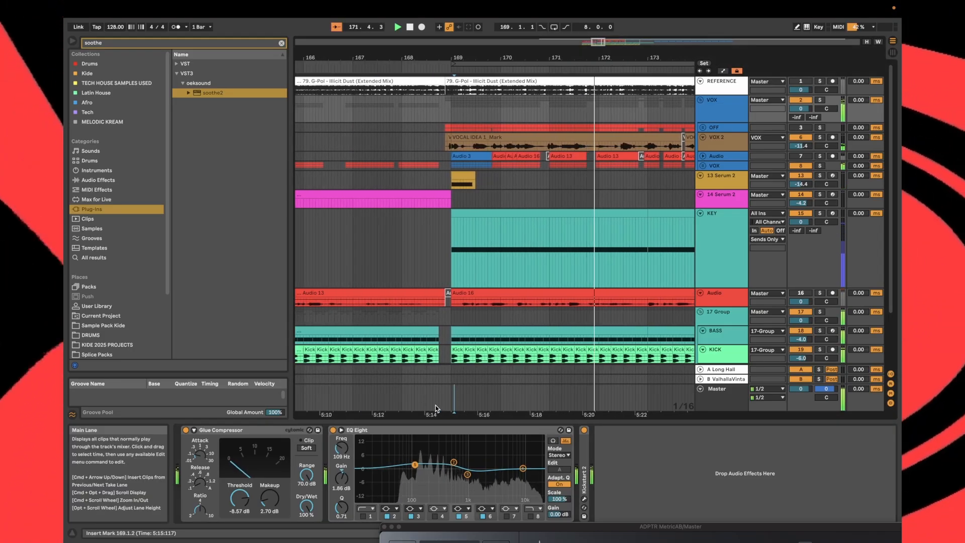
Fit the tracks to the arrangement's height, replay the drop and inspect the devices on the 13 Serum 2 and KEY tracks
{"action": "left_click", "coordinate": [400, 397]}
{"action": "key", "text": "space"}
{"action": "key", "text": "space"}
{"action": "key", "text": "h"}
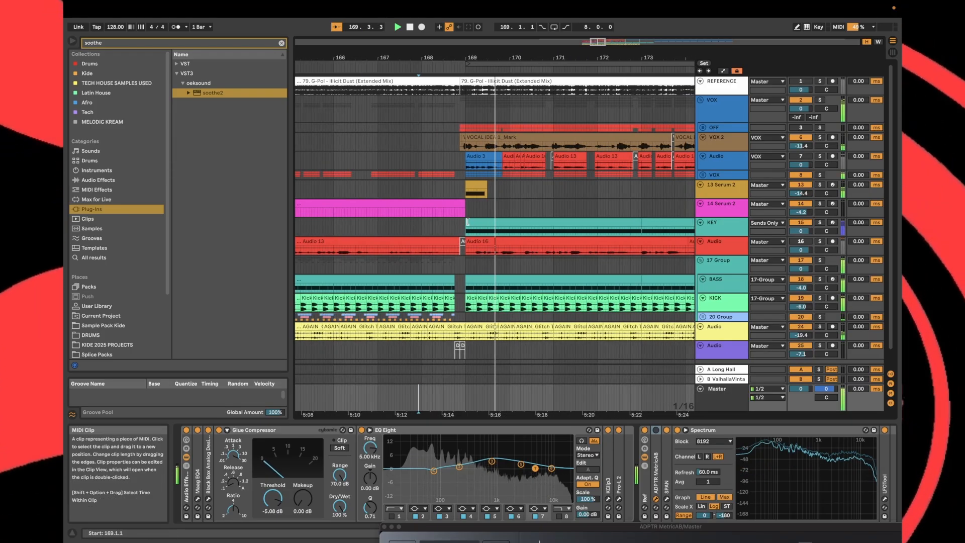
{"action": "left_click", "coordinate": [468, 223]}
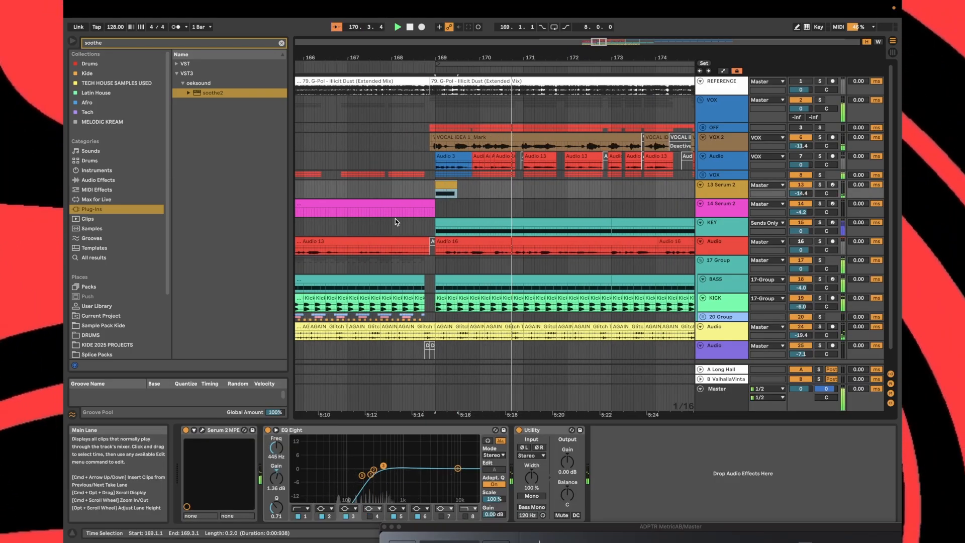
{"action": "left_click", "coordinate": [752, 226]}
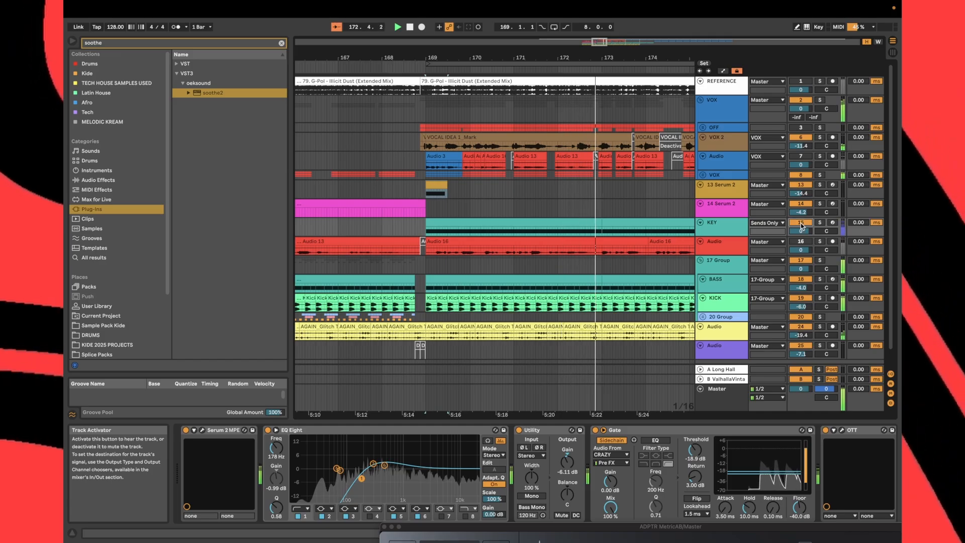
Unfold the inner VOX group and its first Audio Effect Rack to examine the Vocoder chain
{"action": "left_click", "coordinate": [703, 175]}
{"action": "left_click", "coordinate": [719, 202]}
{"action": "left_click", "coordinate": [720, 176]}
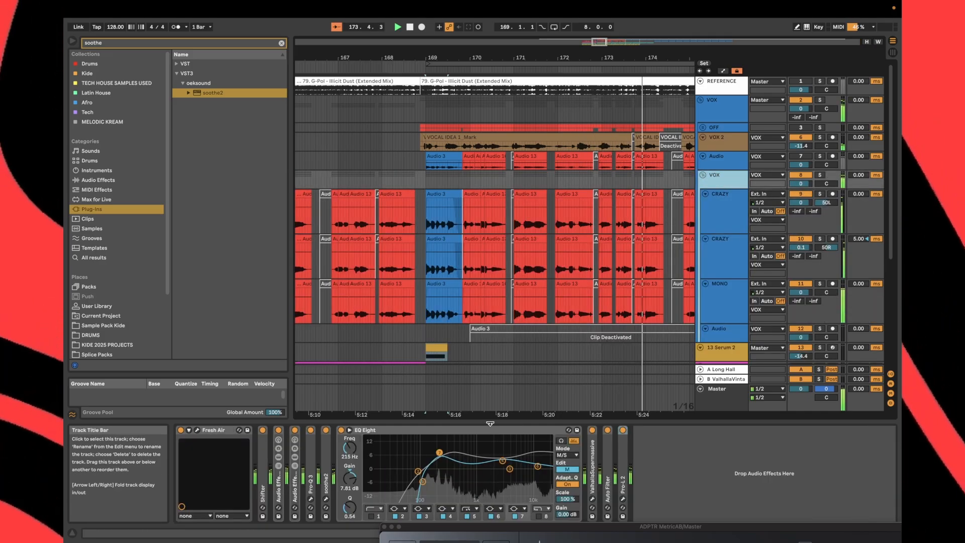
{"action": "double_click", "coordinate": [281, 487]}
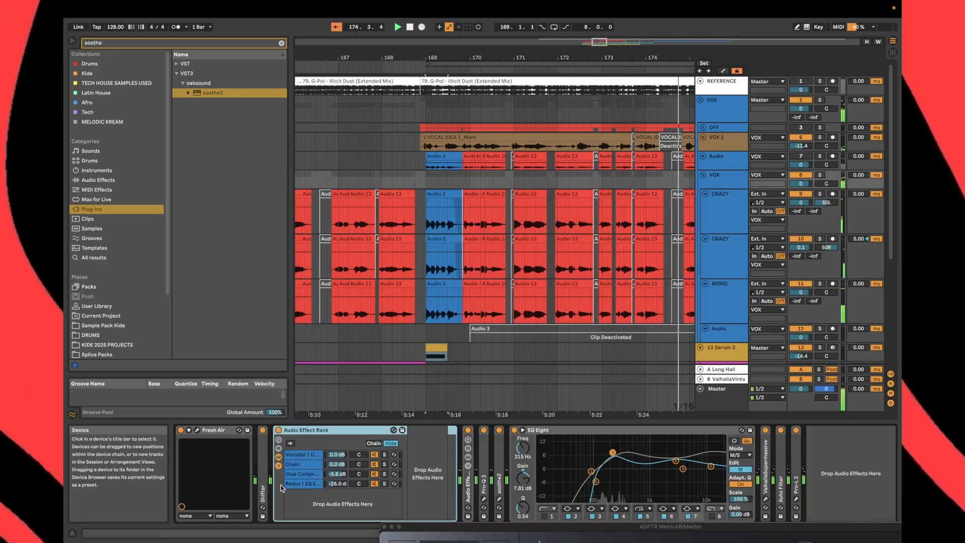
{"action": "left_click", "coordinate": [304, 455]}
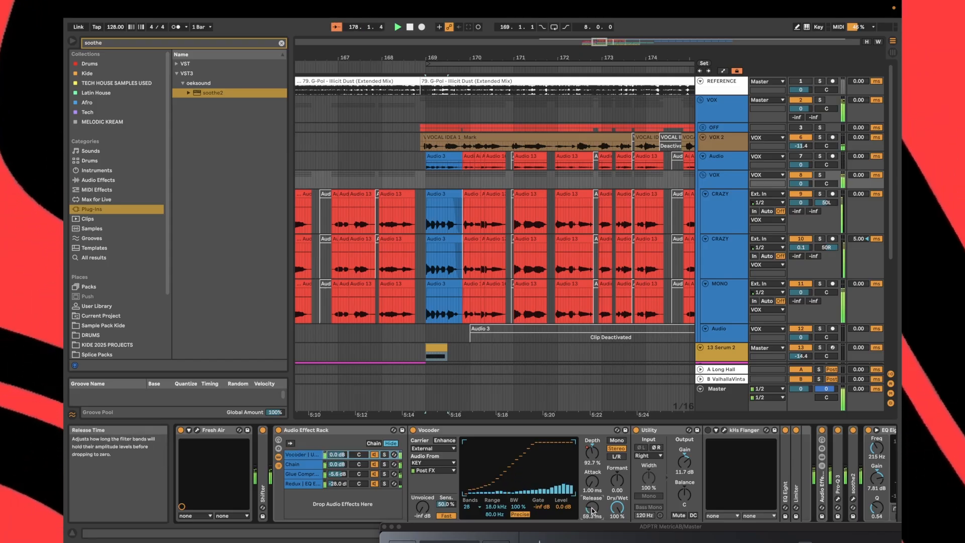
Fold the inner VOX group and collapse its open Audio Effect Rack and EQ Eight
{"action": "left_click", "coordinate": [704, 175]}
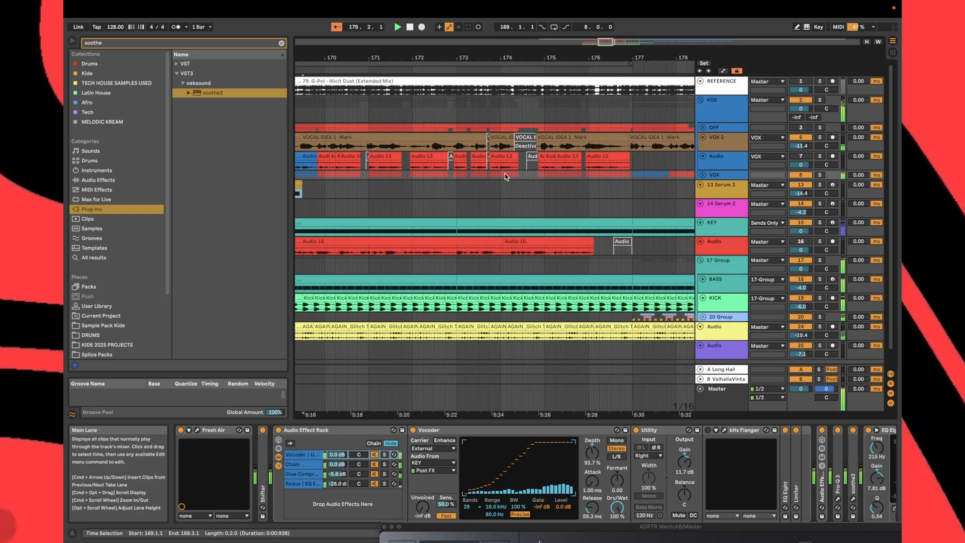
{"action": "double_click", "coordinate": [310, 429]}
{"action": "double_click", "coordinate": [395, 430]}
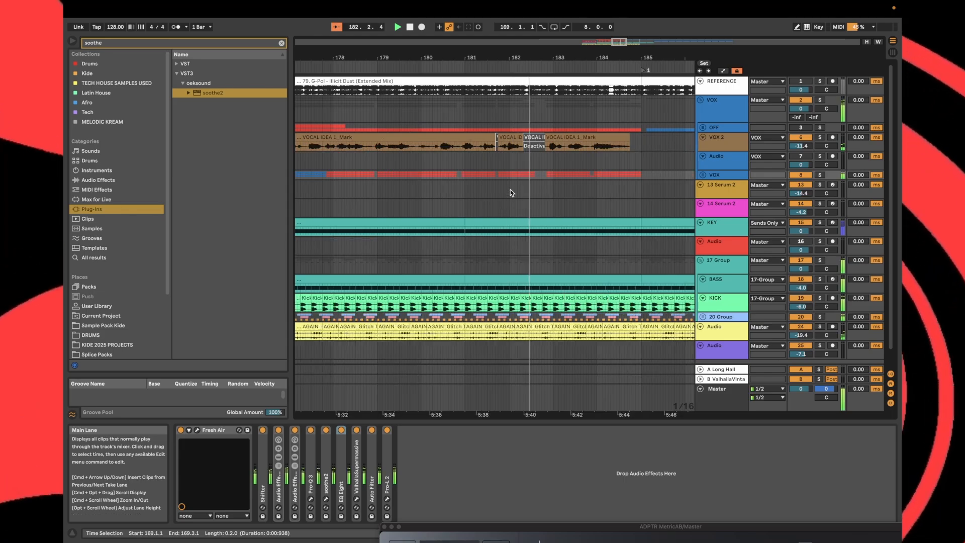
Unfold the inner VOX group, select the short vocal clips at 182.2.3 on both CRAZY tracks and MONO, and fit the tracks to the arrangement's height
{"action": "scroll", "coordinate": [523, 182], "scroll_direction": "up", "scroll_amount": 5}
{"action": "scroll", "coordinate": [533, 185], "scroll_direction": "down", "scroll_amount": 5}
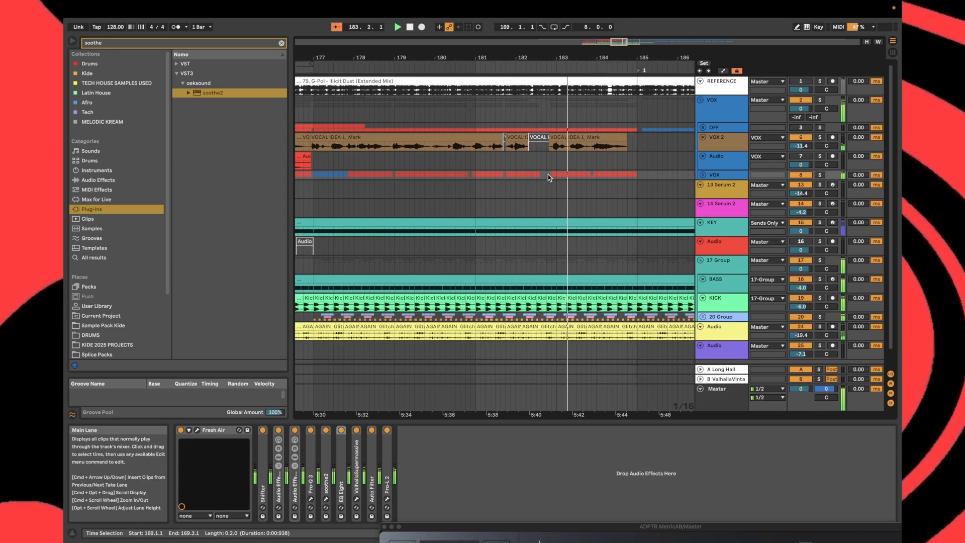
{"action": "left_click", "coordinate": [702, 175]}
{"action": "scroll", "coordinate": [537, 206], "scroll_direction": "down", "scroll_amount": 2}
{"action": "scroll", "coordinate": [536, 252], "scroll_direction": "up", "scroll_amount": 5}
{"action": "left_click", "coordinate": [538, 264]}
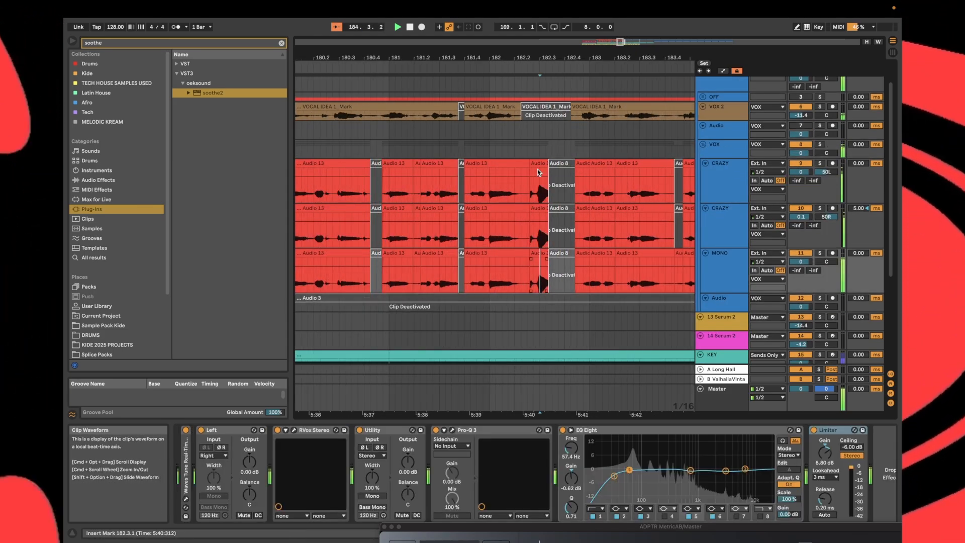
{"action": "left_click", "coordinate": [538, 164]}
{"action": "left_click", "coordinate": [539, 262], "text": "shift"}
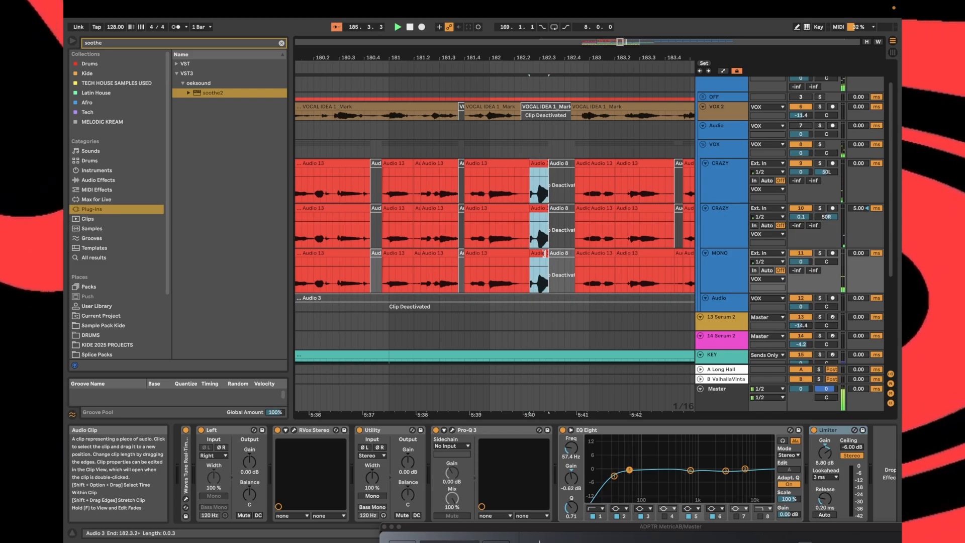
{"action": "scroll", "coordinate": [545, 239], "scroll_direction": "down", "scroll_amount": 5}
{"action": "key", "text": "h"}
{"action": "scroll", "coordinate": [599, 212], "scroll_direction": "down", "scroll_amount": 2}
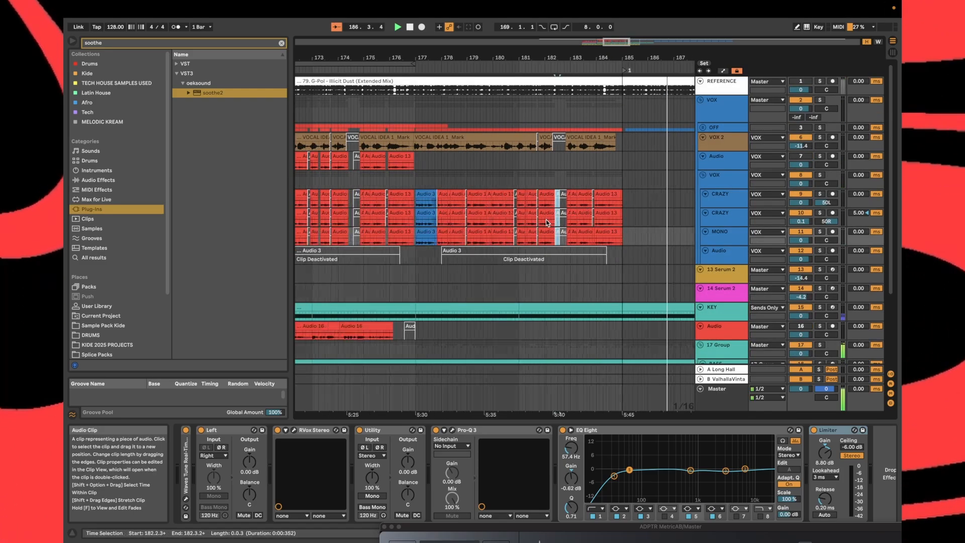
Duplicate the vocal clips from 169.1.1 to 177.1.1 on both CRAZY tracks and MONO over the following eight bars
{"action": "scroll", "coordinate": [543, 220], "scroll_direction": "left", "scroll_amount": 3}
{"action": "scroll", "coordinate": [475, 231], "scroll_direction": "up", "scroll_amount": 3}
{"action": "left_click", "coordinate": [589, 238]}
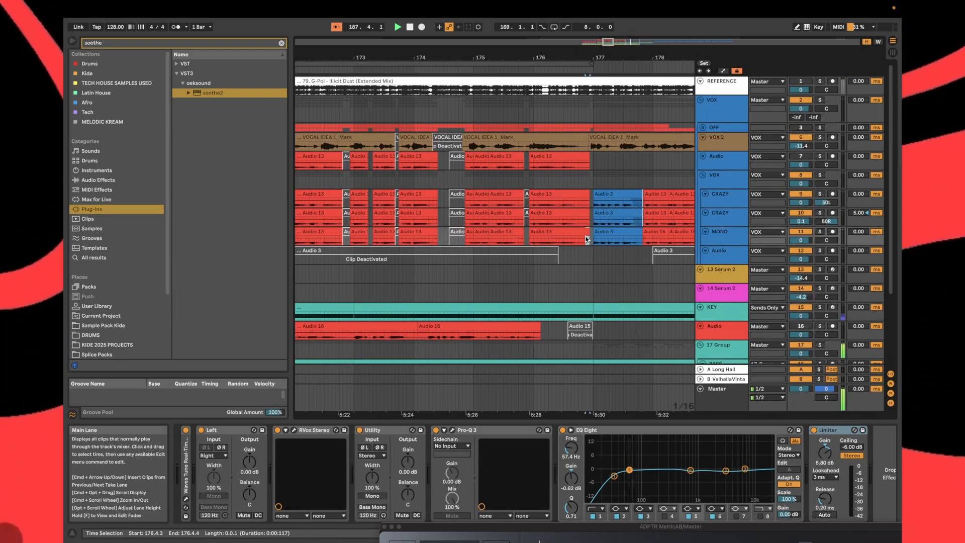
{"action": "right_click", "coordinate": [578, 180]}
{"action": "left_click", "coordinate": [650, 255]}
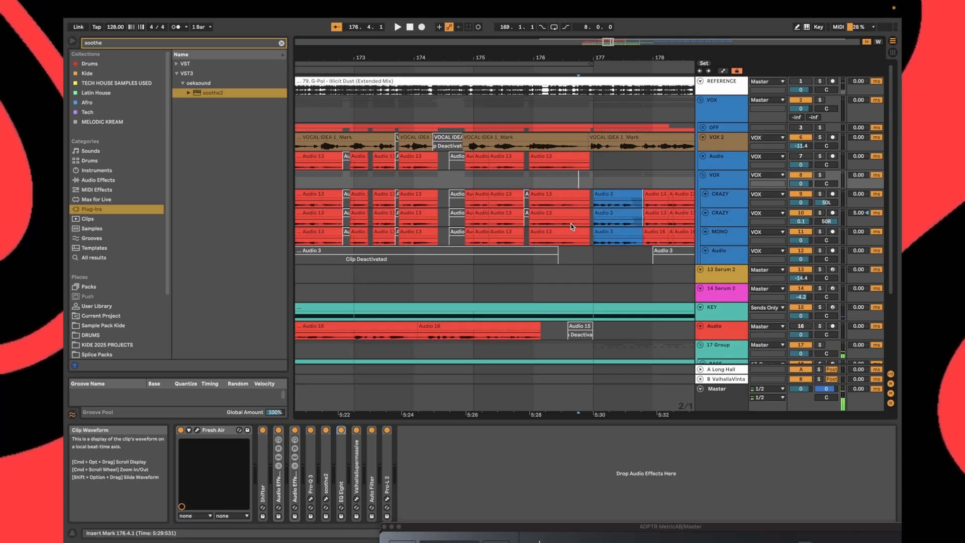
{"action": "left_click_drag", "start_coordinate": [593, 240], "coordinate": [513, 202]}
{"action": "scroll", "coordinate": [512, 202], "scroll_direction": "down", "scroll_amount": 3}
{"action": "scroll", "coordinate": [513, 202], "scroll_direction": "left", "scroll_amount": 5}
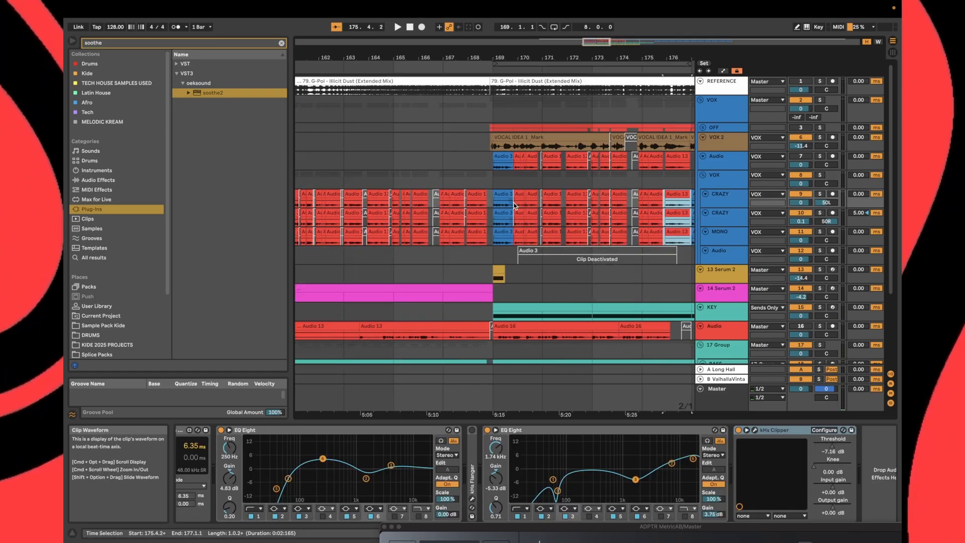
{"action": "scroll", "coordinate": [497, 200], "scroll_direction": "up", "scroll_amount": 3}
{"action": "left_click", "coordinate": [479, 201], "text": "shift"}
{"action": "scroll", "coordinate": [479, 202], "scroll_direction": "up", "scroll_amount": 3}
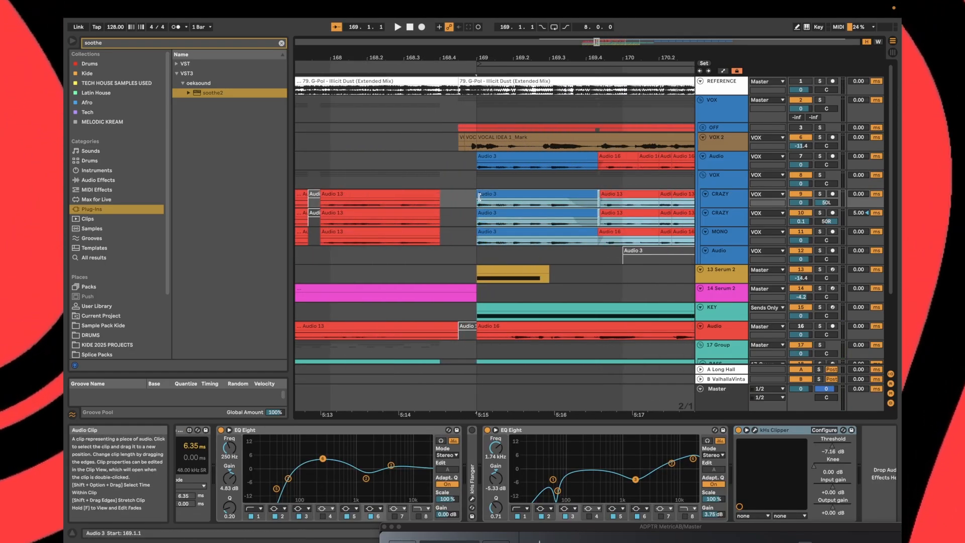
{"action": "key", "text": "super+d"}
{"action": "scroll", "coordinate": [499, 203], "scroll_direction": "down", "scroll_amount": 5}
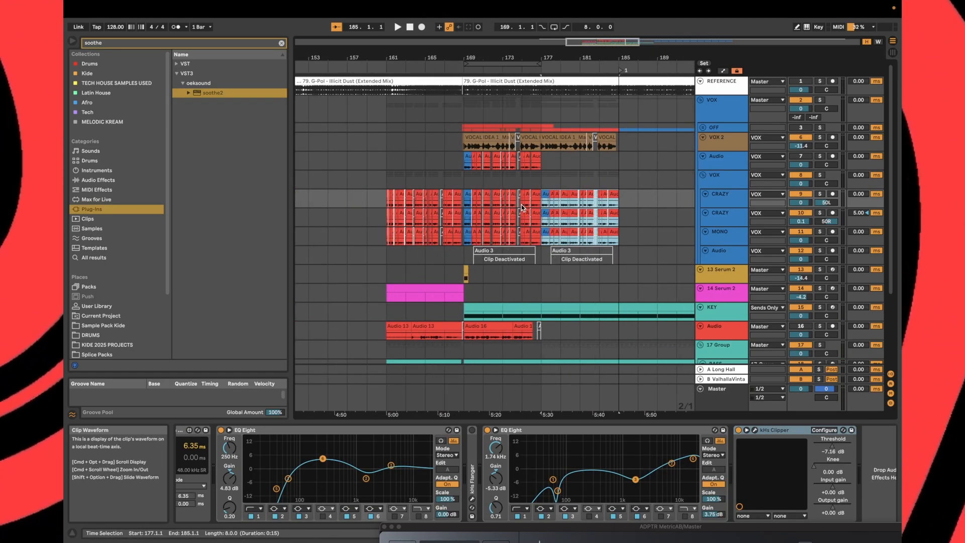